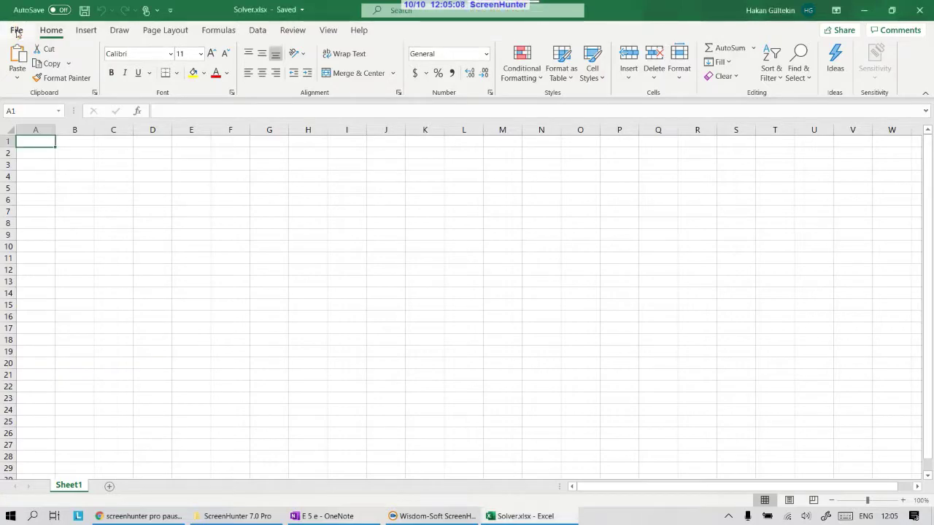
Open the Excel Add-ins manager from File > Options > Add-ins, with Manage set to Excel Add-ins
left_click(16, 30)
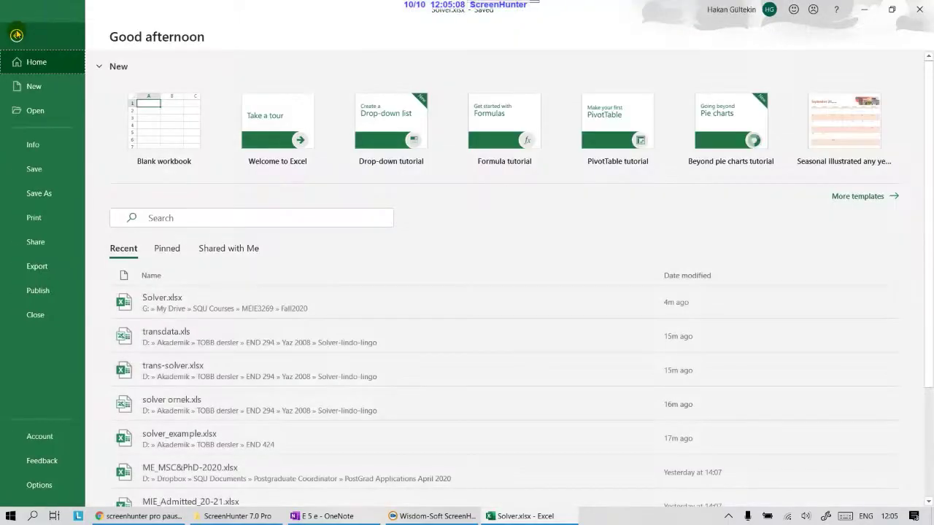
left_click(40, 485)
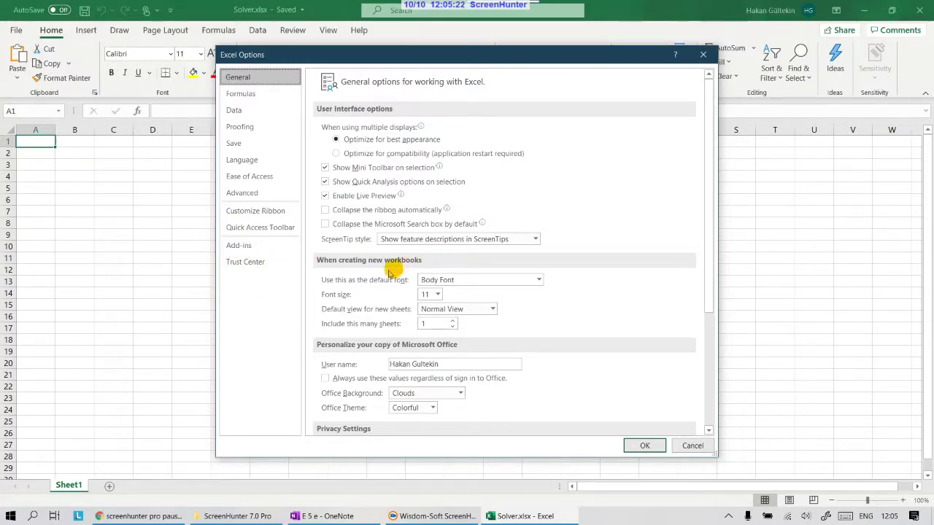
left_click(240, 245)
scroll(416, 295, "down", 1)
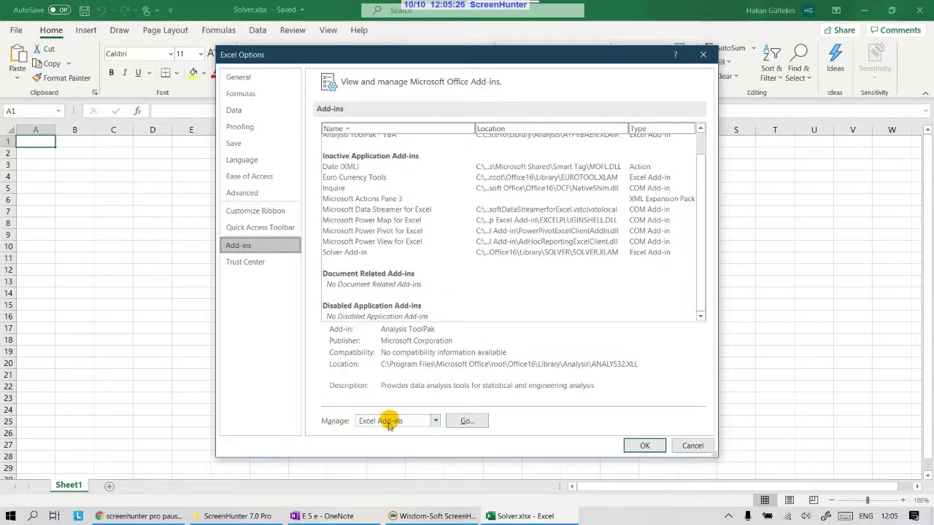
left_click(435, 421)
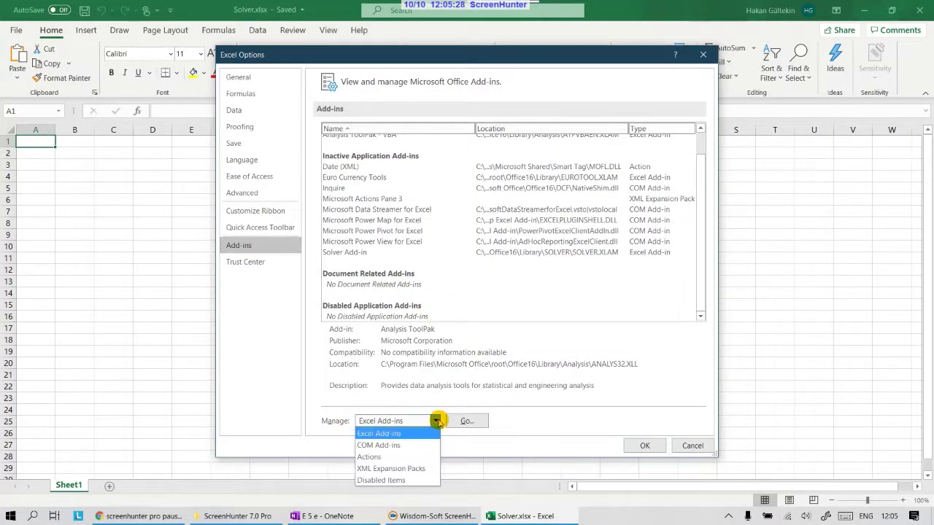
left_click(380, 434)
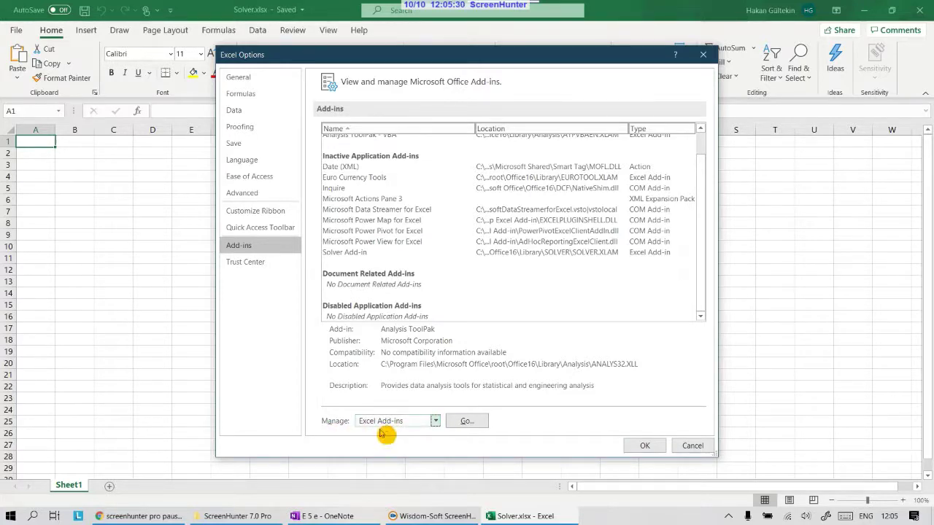
left_click(466, 422)
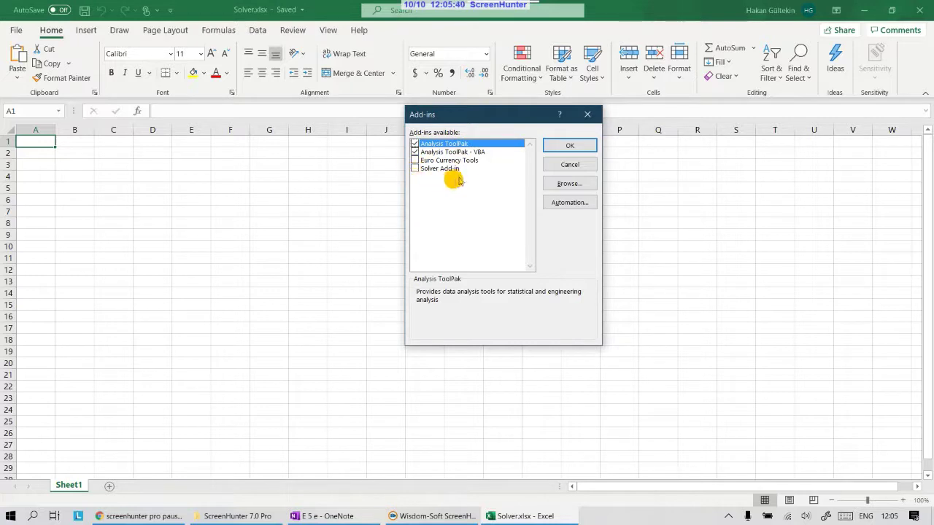
Tick Solver Add-in in the Add-ins dialog and confirm with OK
left_click(415, 169)
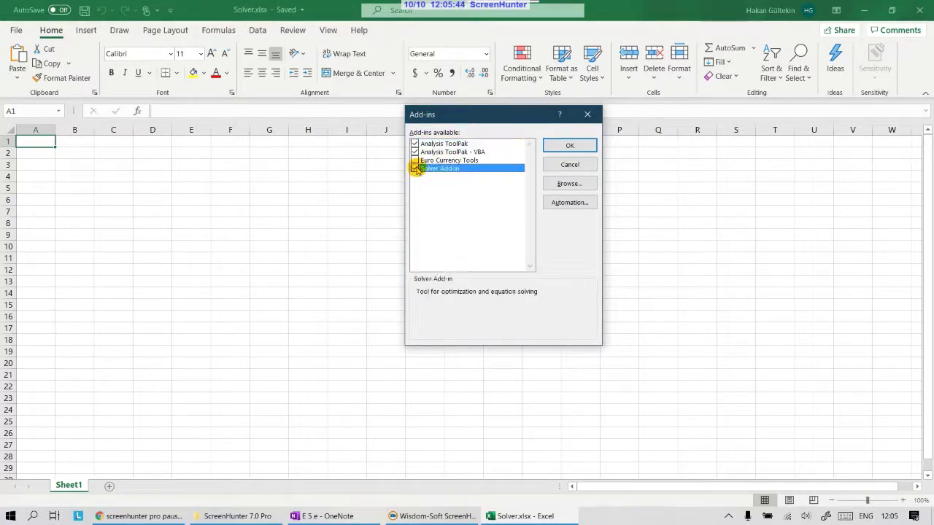
left_click(558, 144)
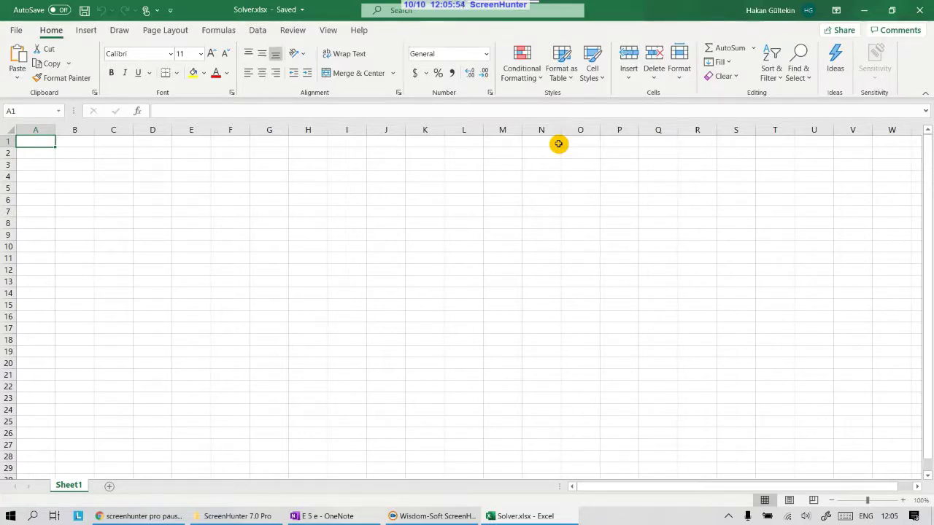
Open Solver from the Data tab's Analyze group, then close Solver Parameters unchanged
left_click(253, 30)
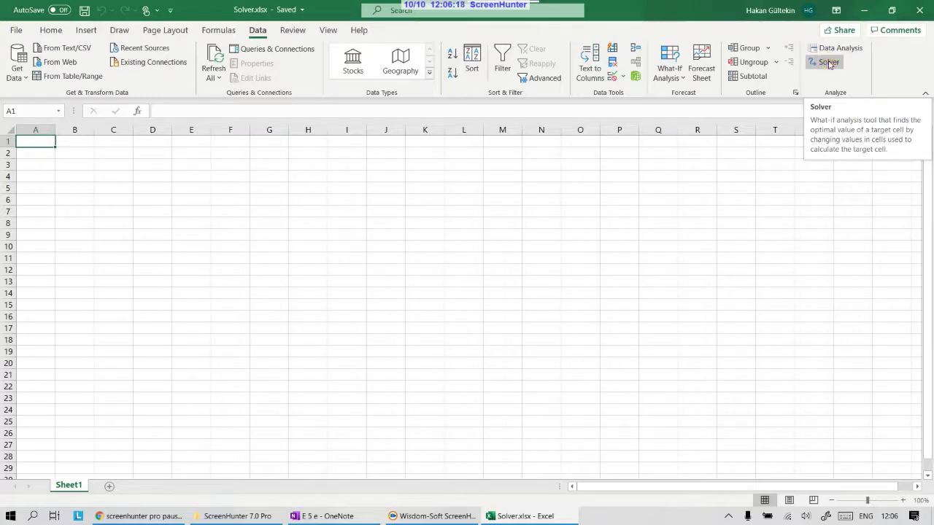
left_click(829, 63)
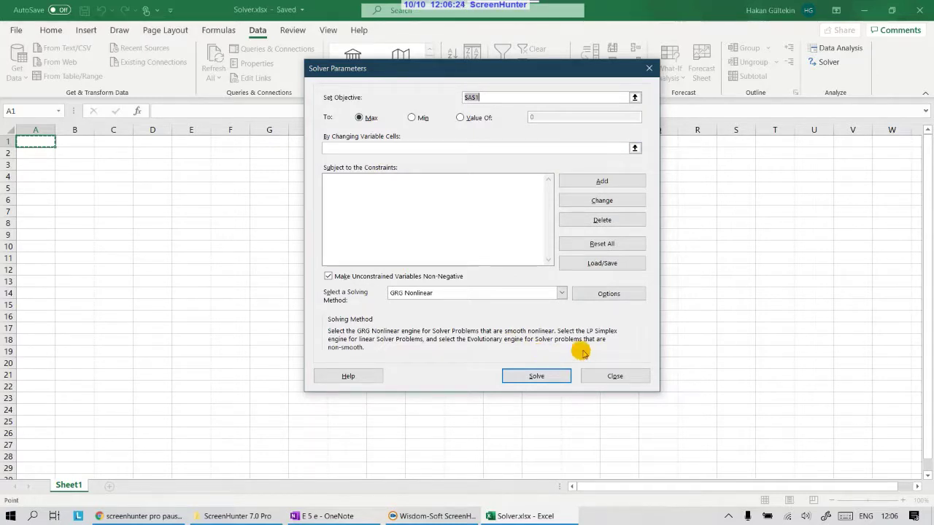
left_click(615, 377)
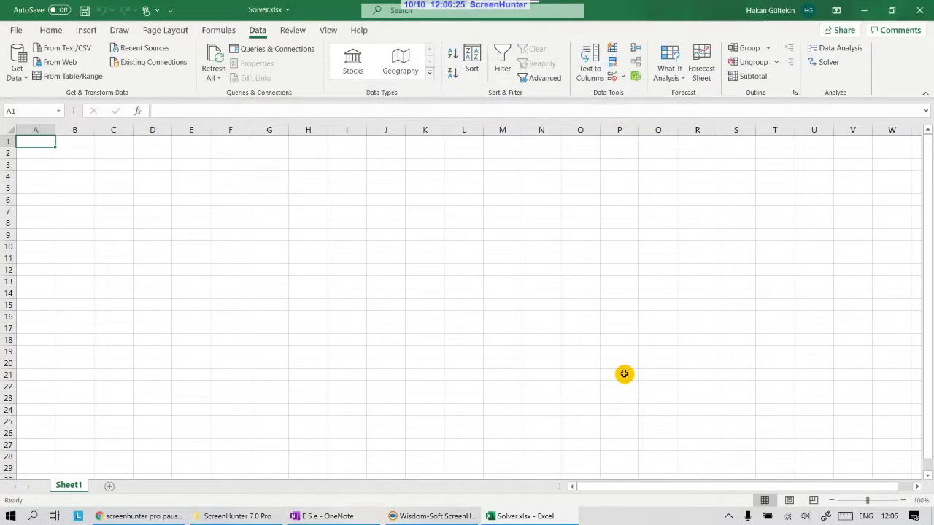
mouse_move(533, 5)
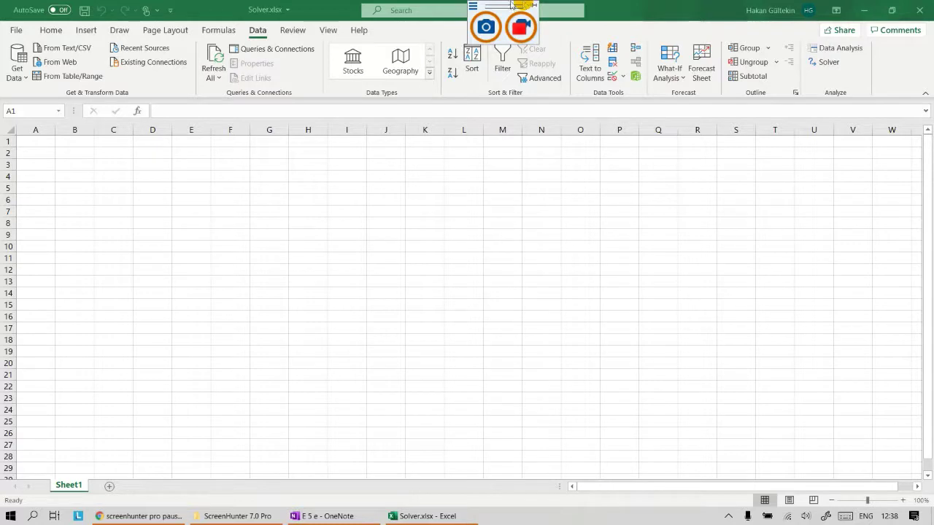
Copy the 'Maximize z = 5x1 + 4x2' problem picture from OneNote and return to Excel
key("alt+Tab")
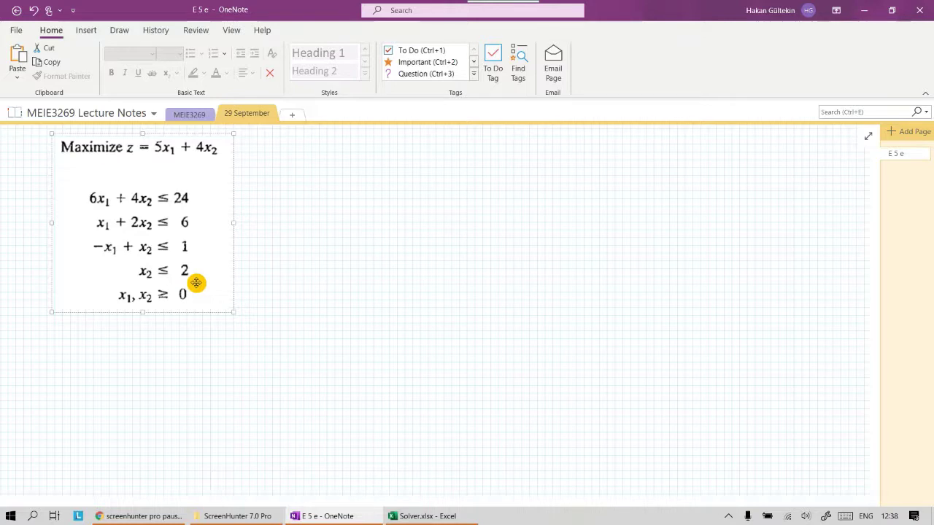
left_click(296, 234)
left_click(212, 189)
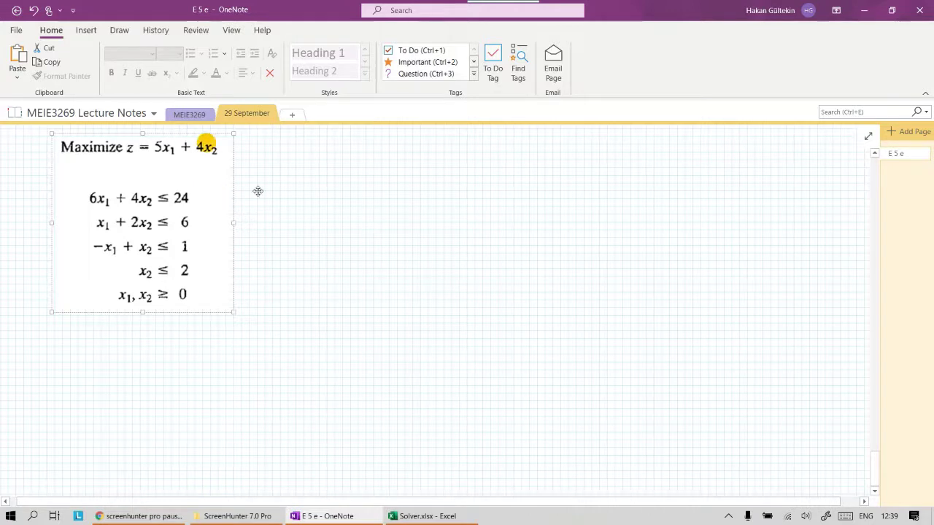
left_click(401, 514)
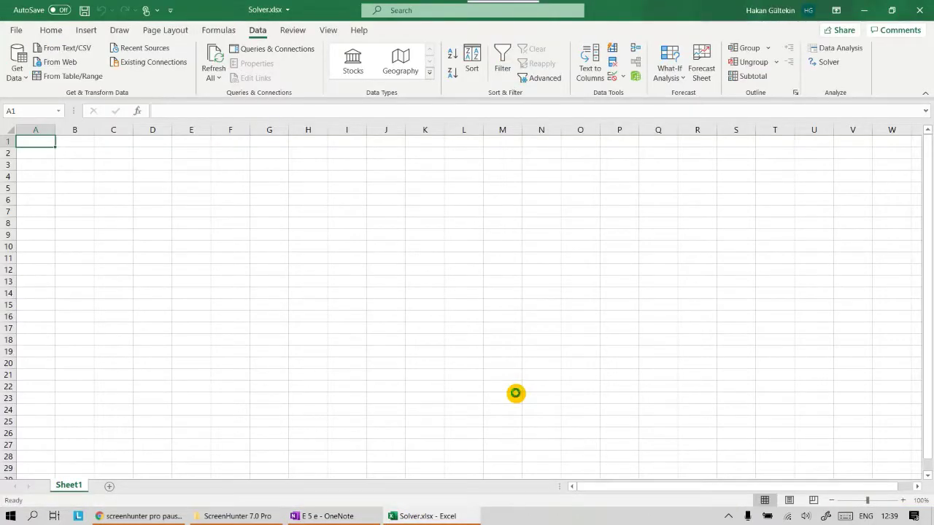
Paste the LP problem picture, shrink it, and place it around columns R–T
key("ctrl+v")
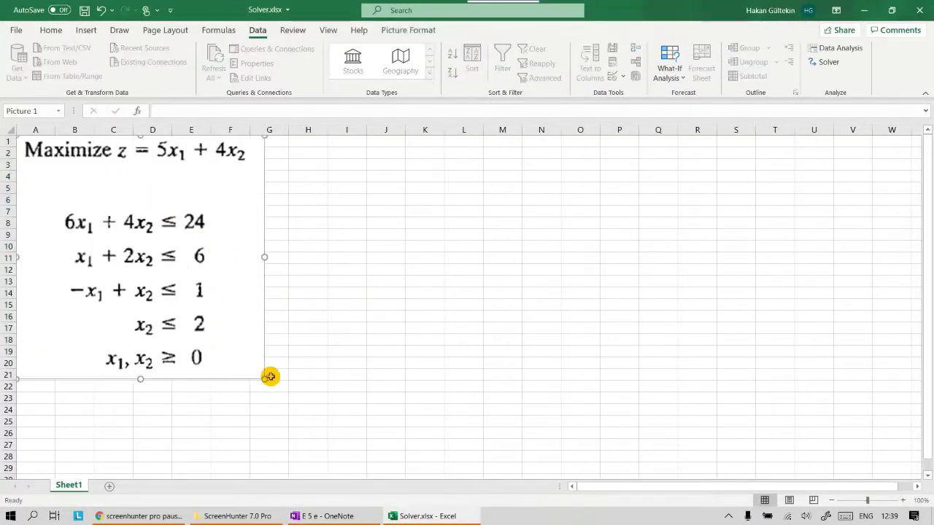
left_click_drag(264, 379, 162, 242)
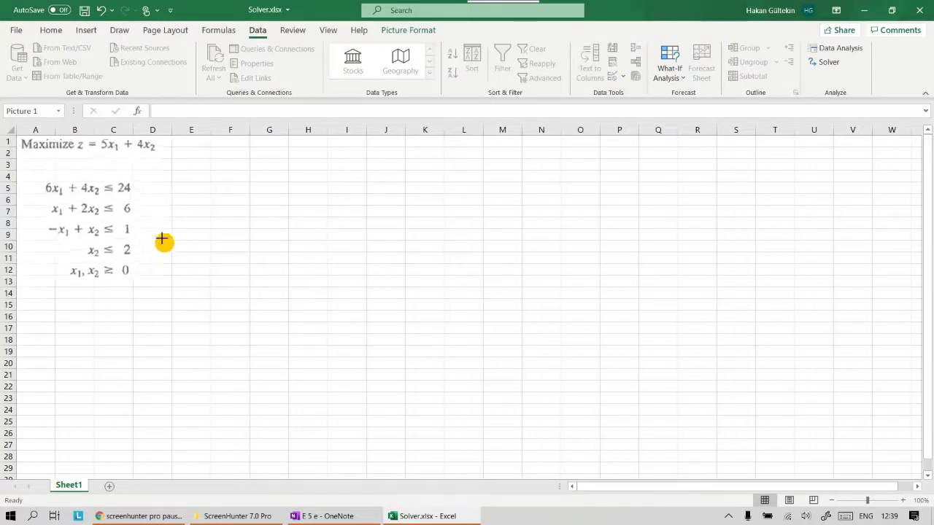
left_click_drag(144, 202, 757, 191)
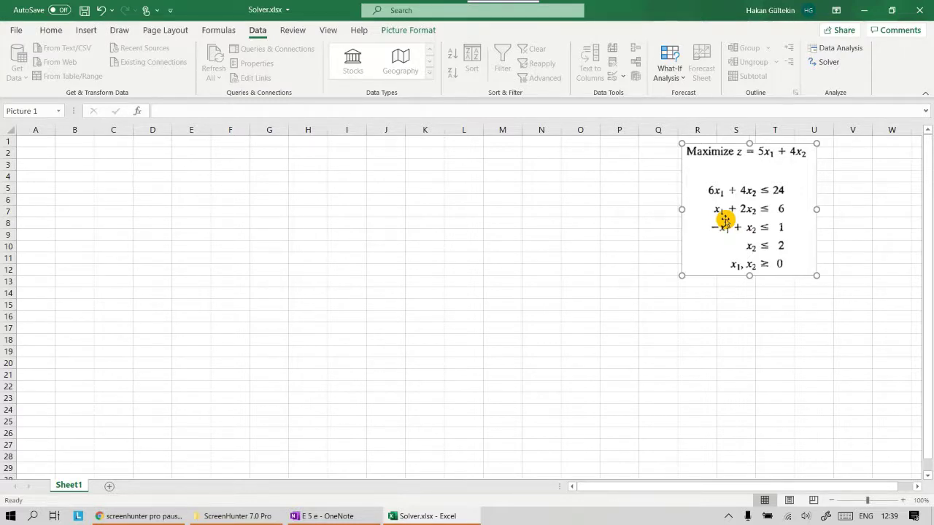
left_click(167, 213)
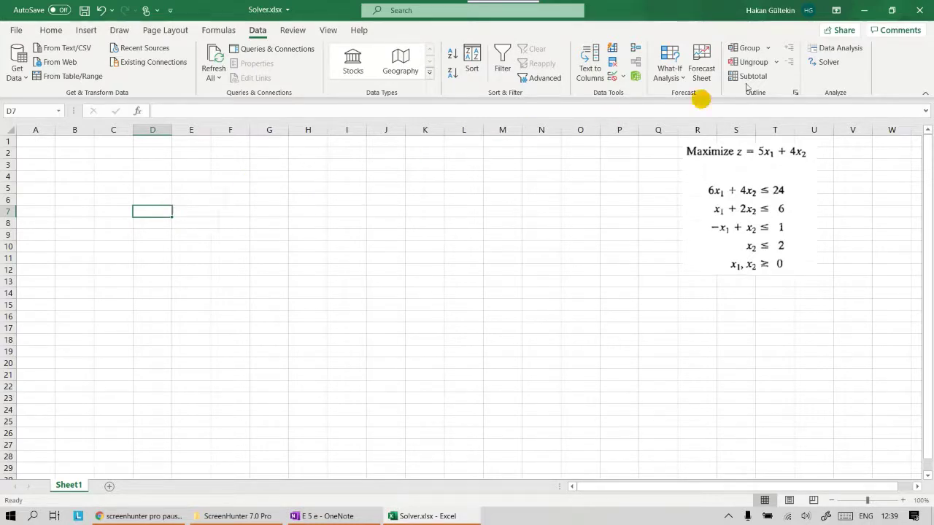
left_click(828, 63)
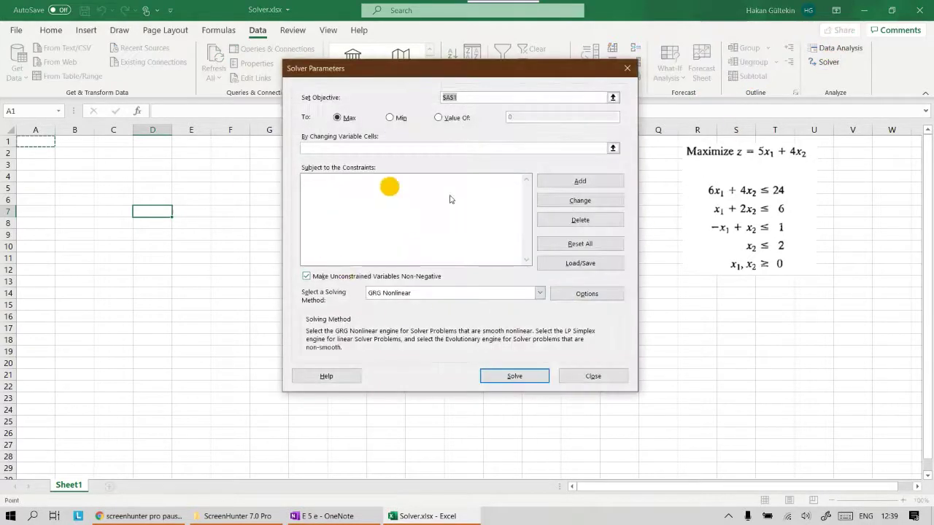
left_click(627, 68)
left_click(113, 164)
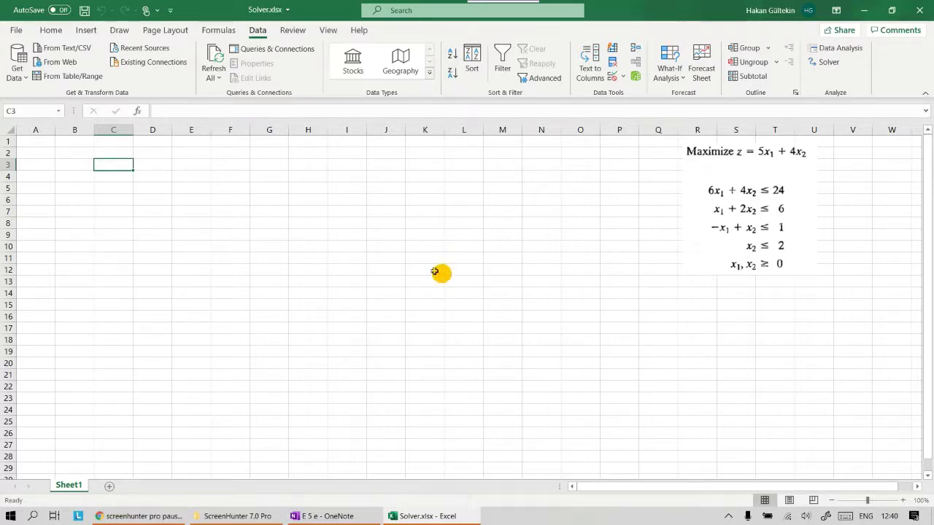
left_click(36, 139)
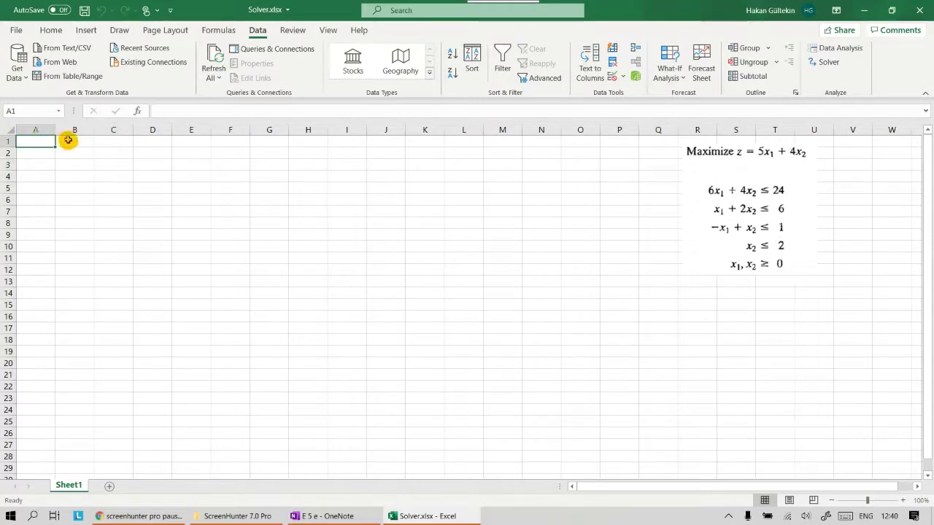
left_click(69, 140)
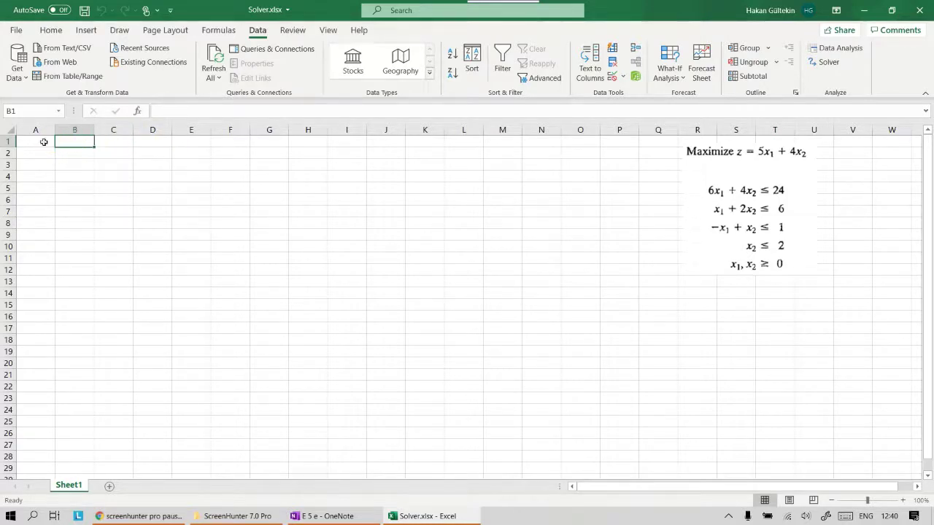
left_click(43, 141)
left_click(494, 142)
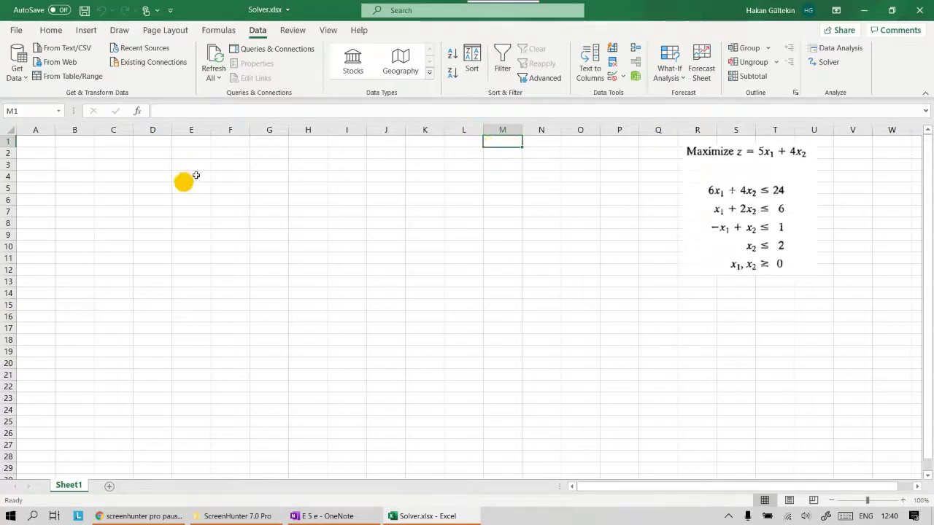
left_click(222, 164)
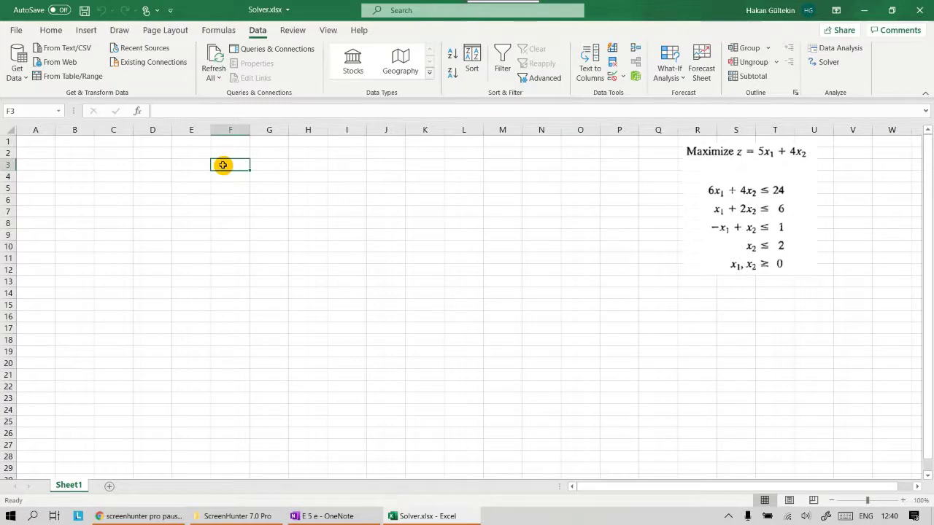
left_click(269, 198)
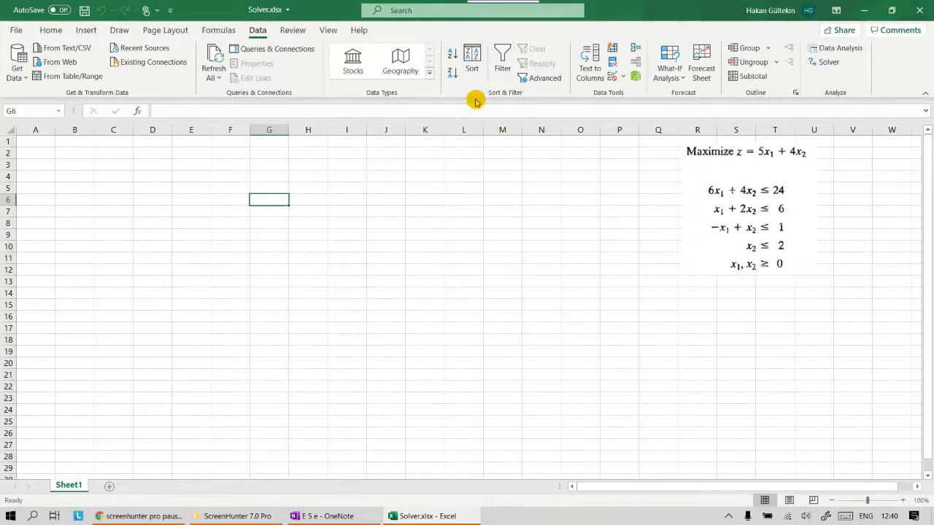
left_click_drag(35, 142, 79, 143)
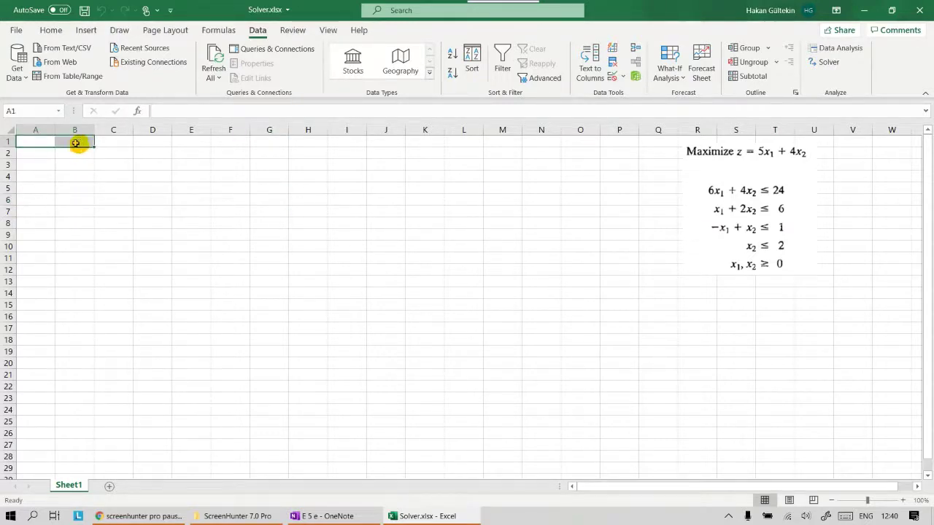
left_click(51, 32)
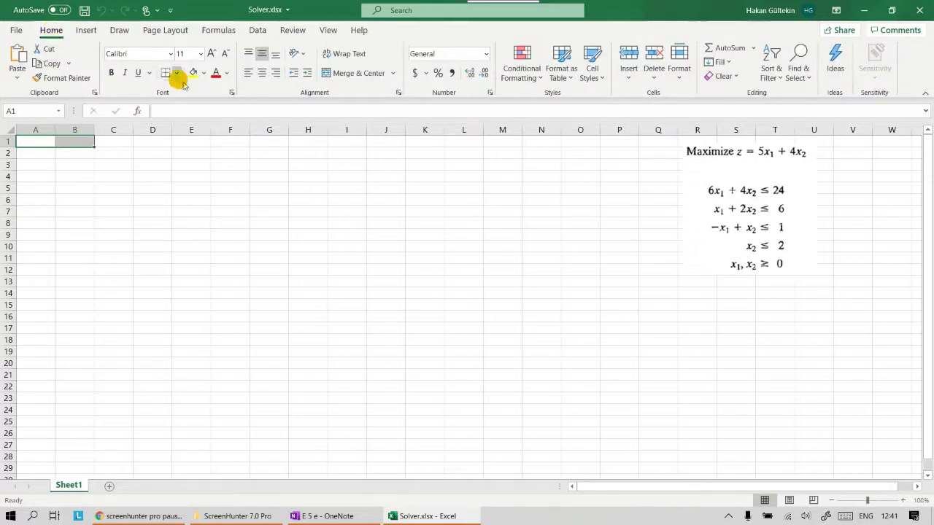
left_click(206, 76)
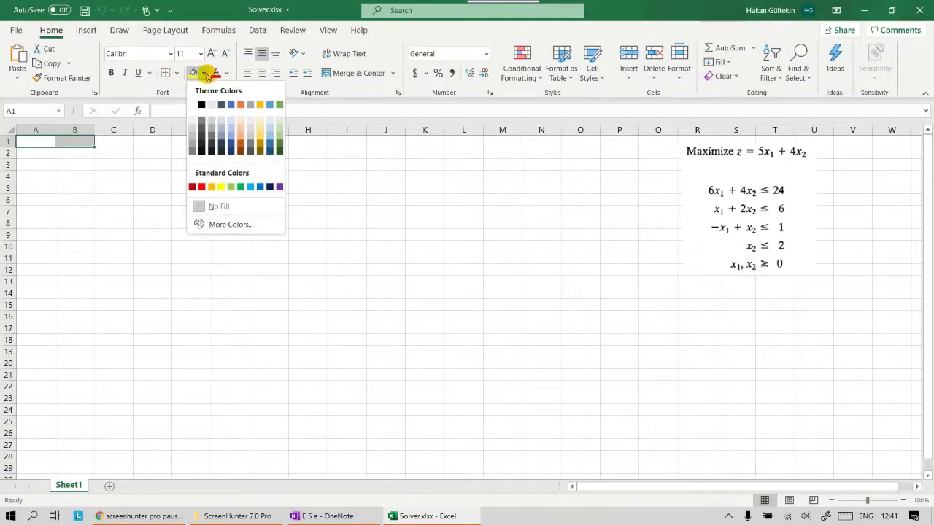
left_click(211, 189)
left_click(106, 163)
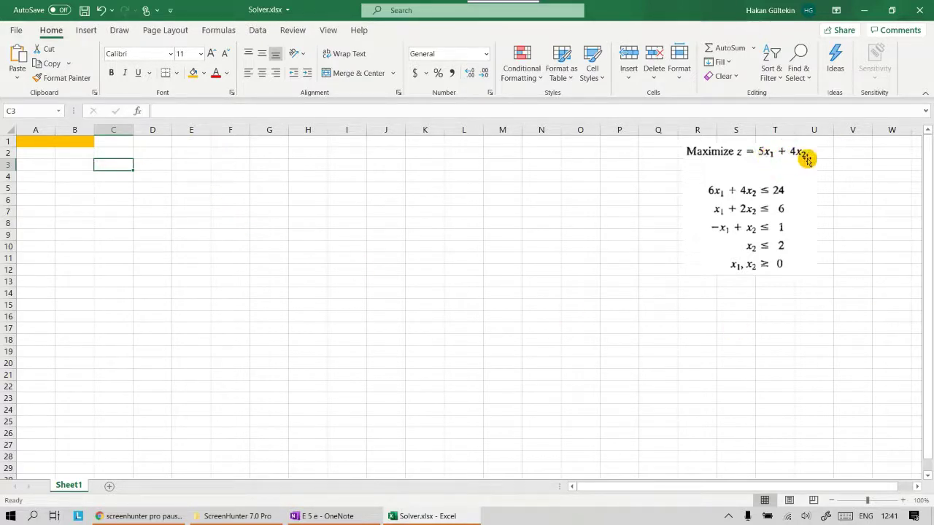
left_click(41, 143)
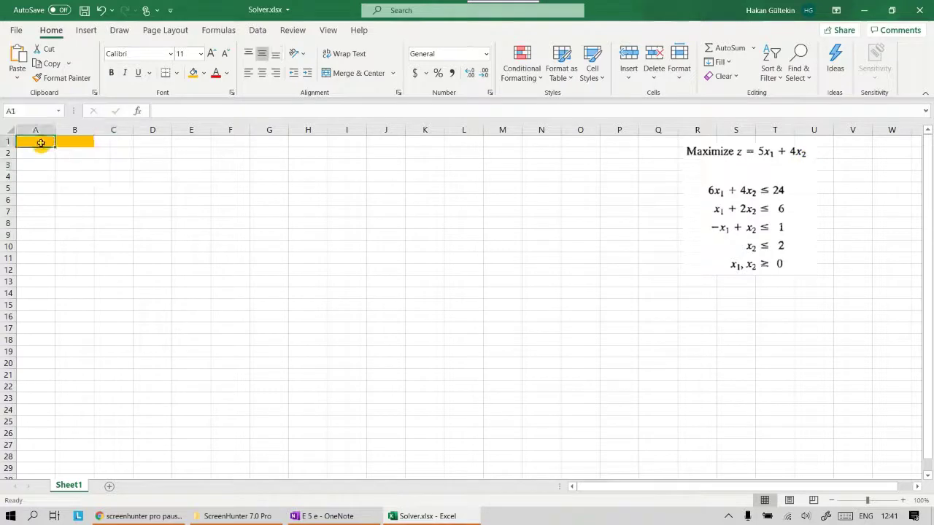
left_click(83, 143)
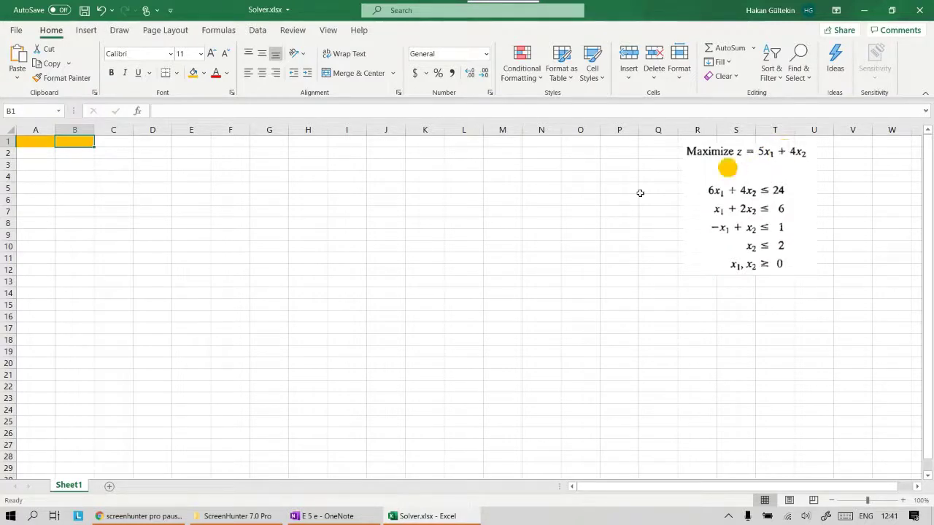
Enter the objective coefficients 5 in A4 and 4 in B4
left_click(39, 173)
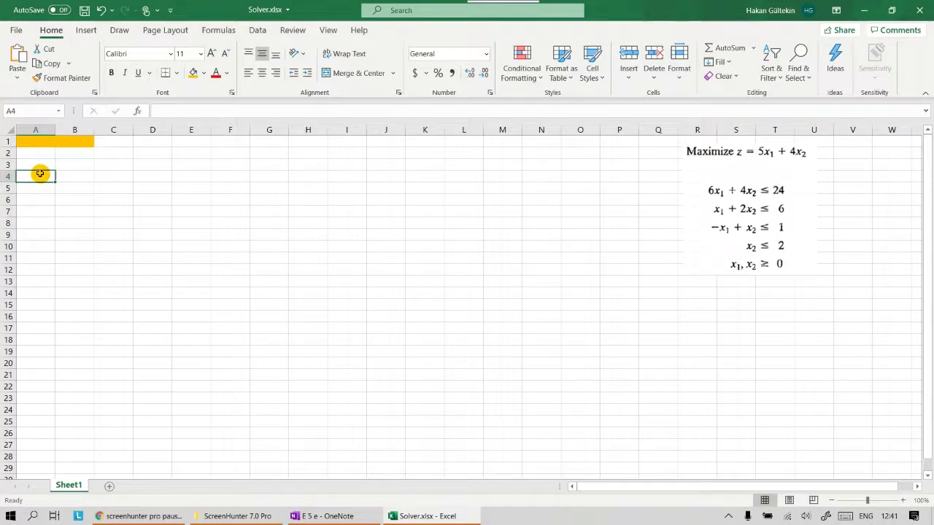
type("5")
key("Tab")
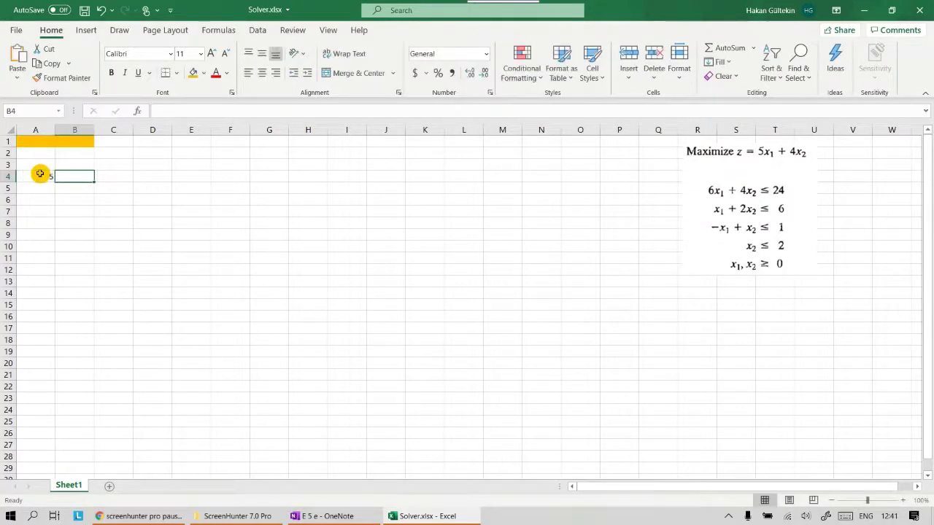
type("4")
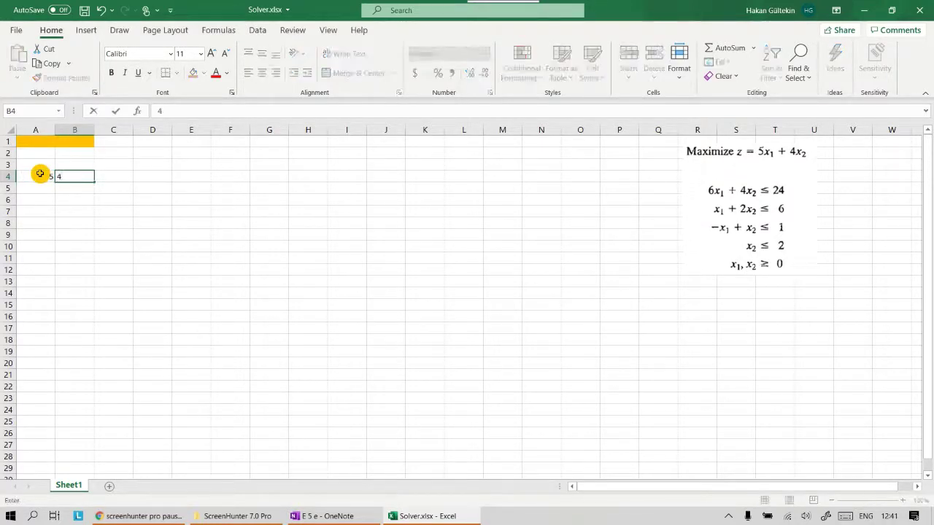
key("Tab")
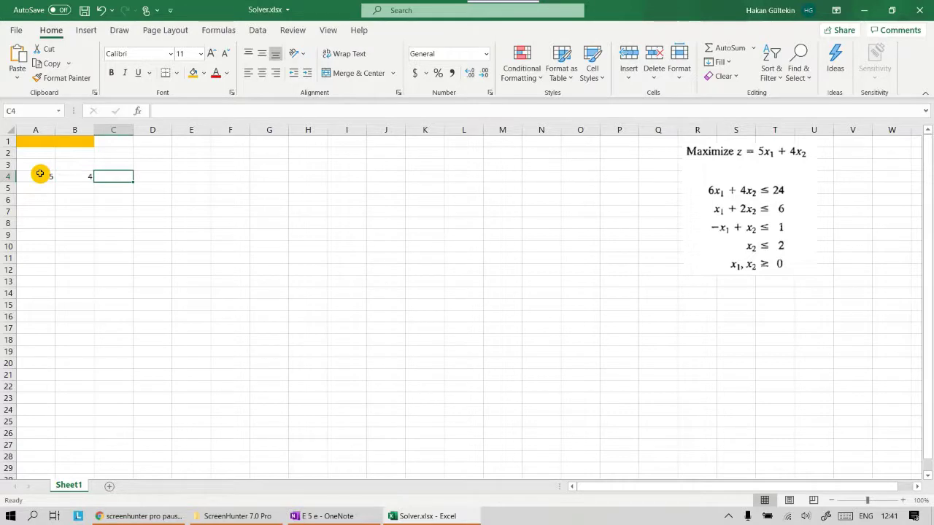
key("Tab")
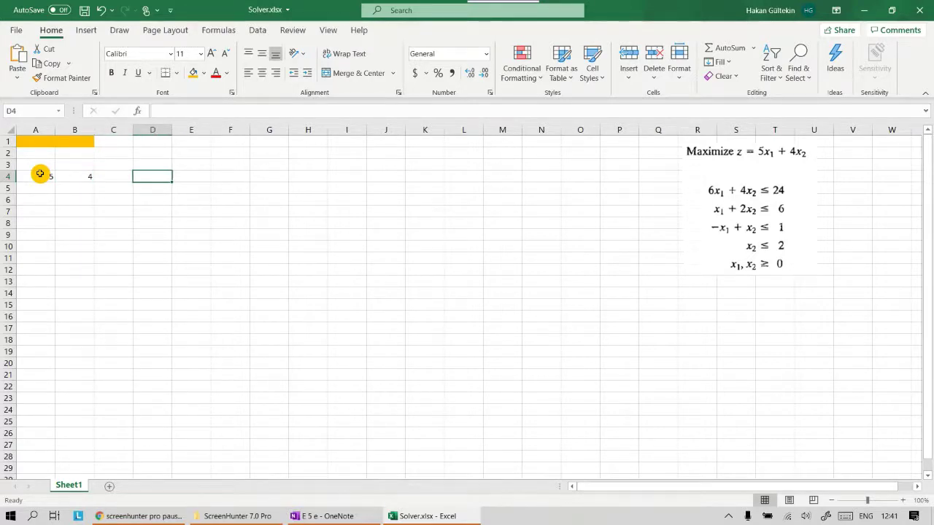
Select cell D4 as the location for the objective formula
left_click(155, 186)
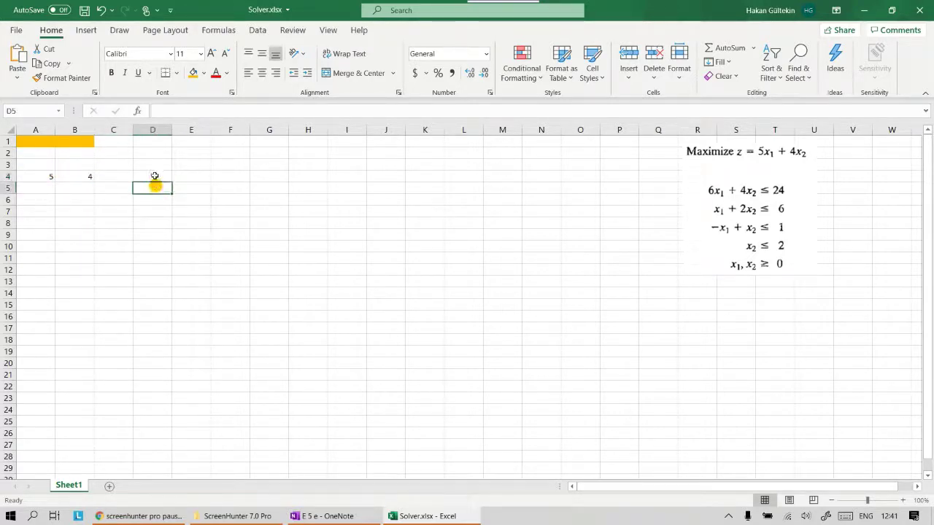
left_click(155, 175)
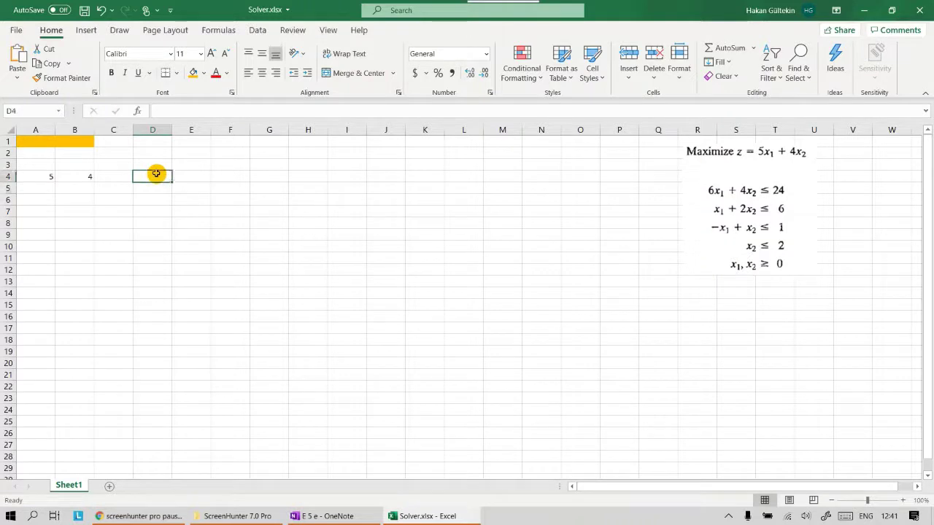
left_click(118, 178)
left_click(143, 177)
left_click(525, 319)
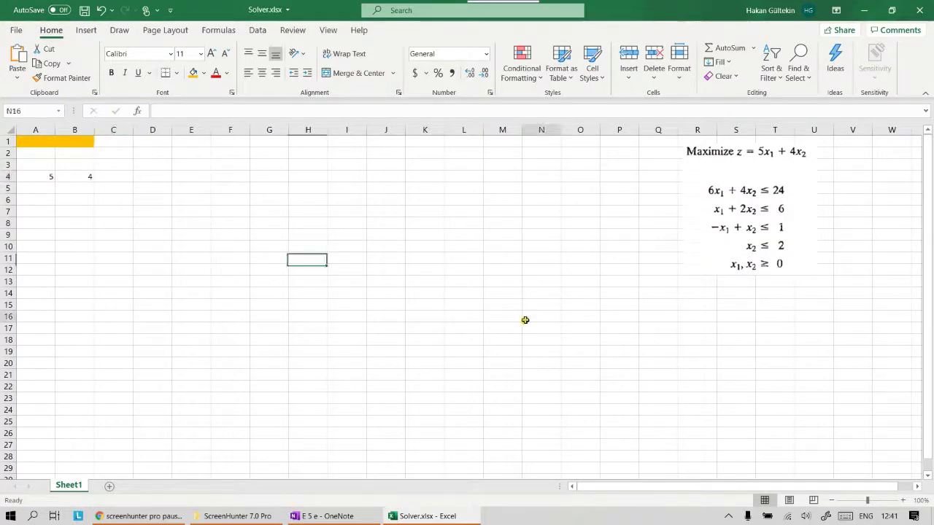
left_click(163, 178)
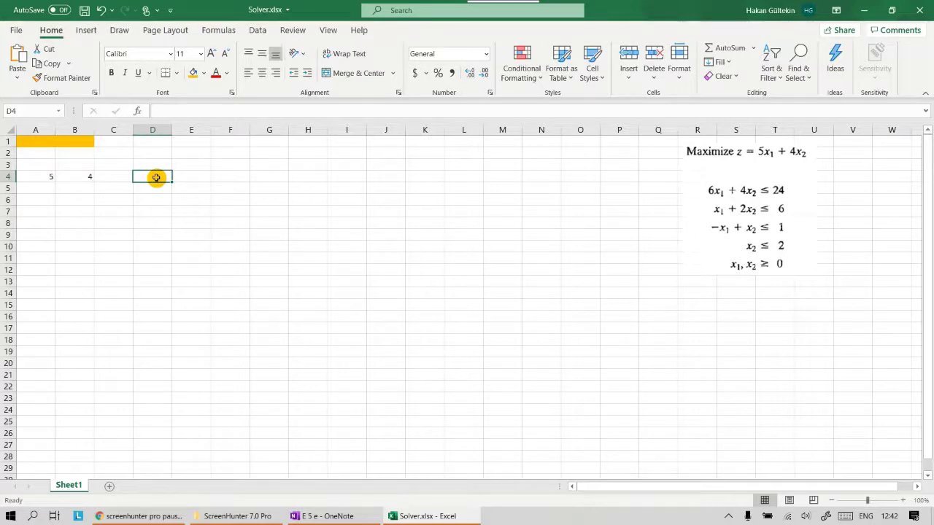
Enter the formula =A4*A1+B4*B1 in D4 by clicking the referenced cells
type("=")
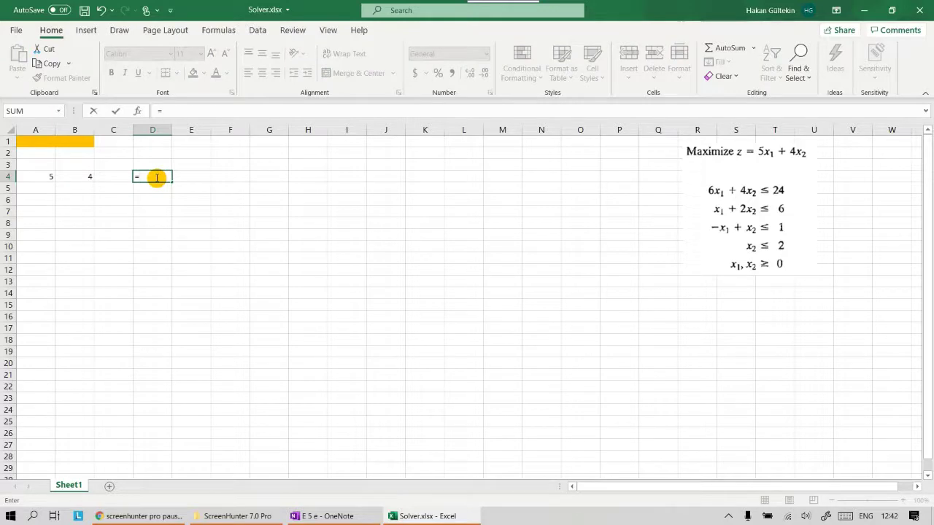
left_click(50, 177)
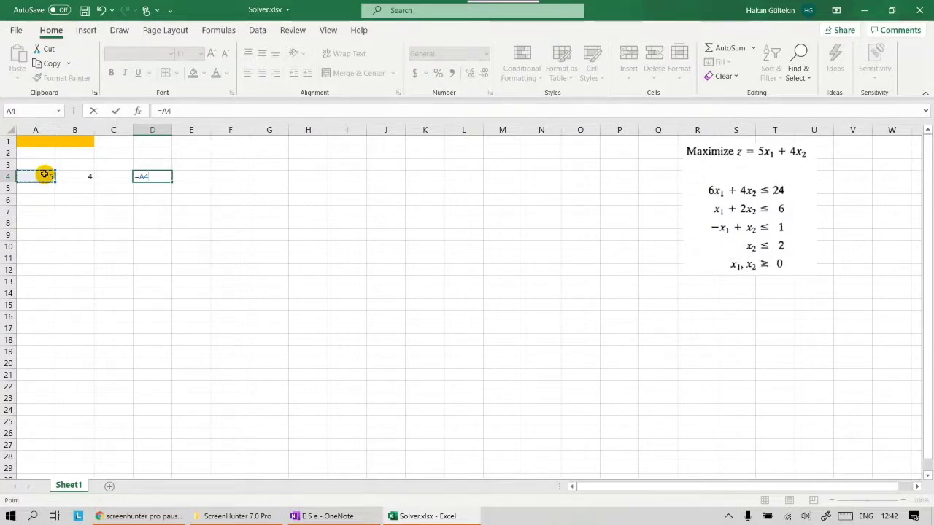
type("*")
left_click(40, 142)
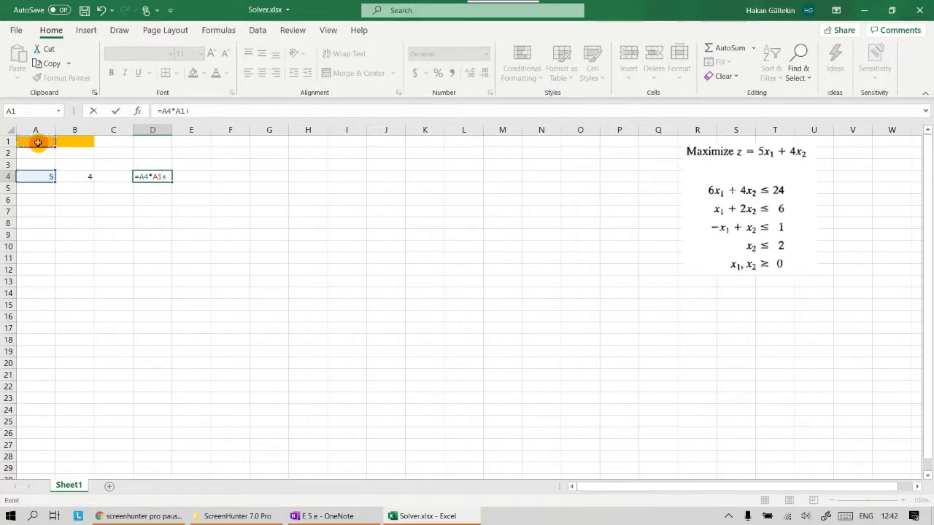
left_click(86, 176)
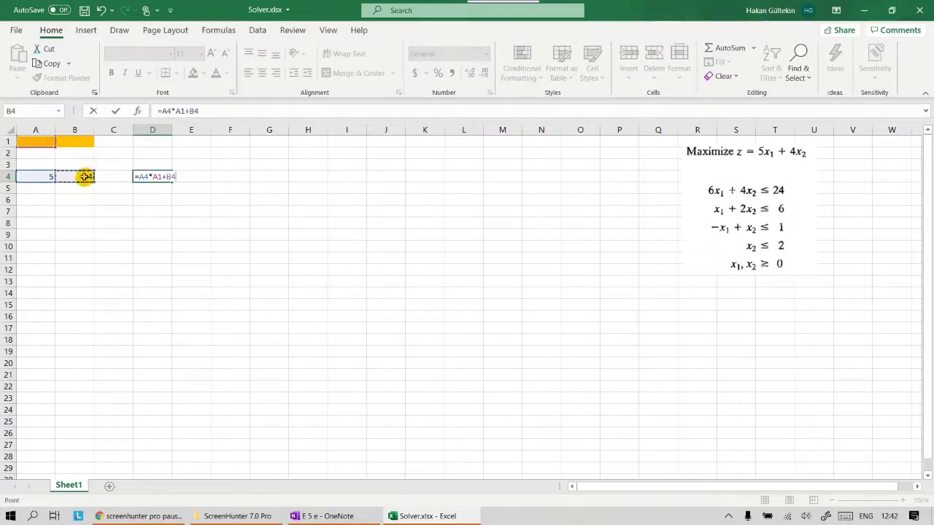
type("*")
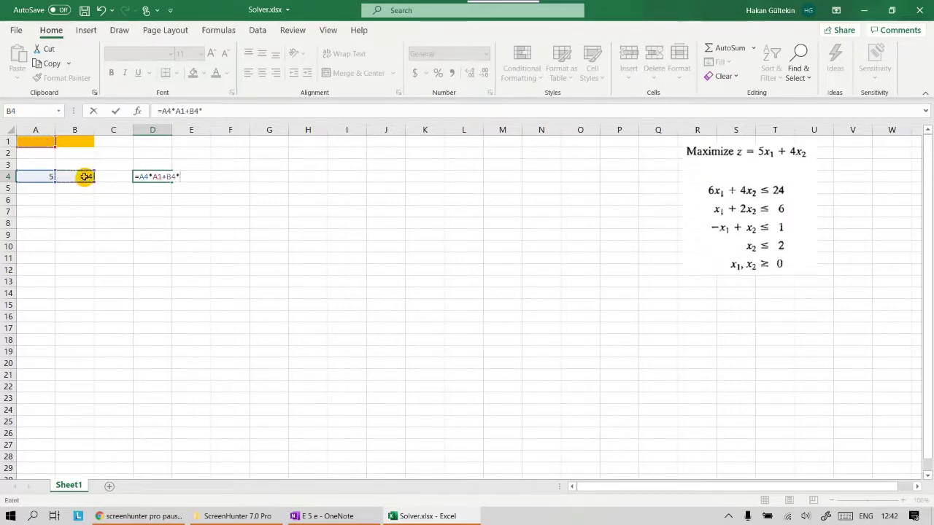
left_click(83, 144)
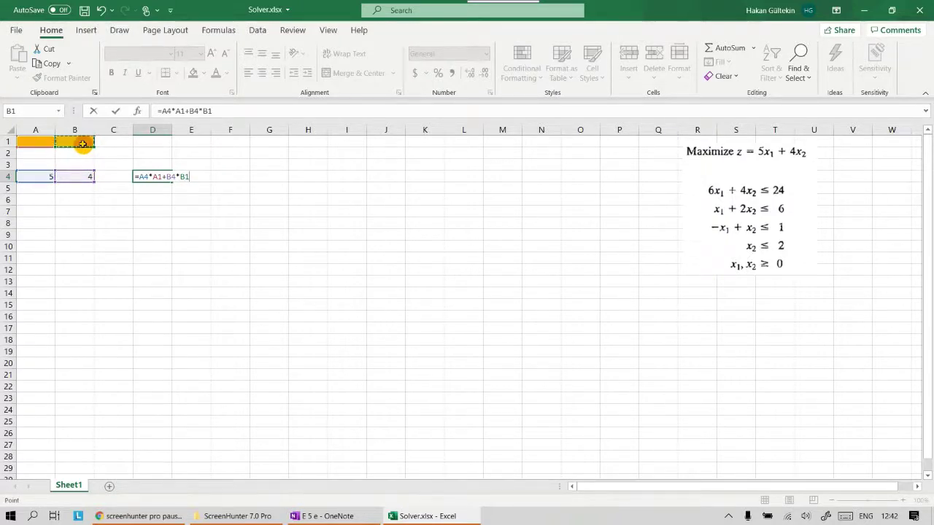
key("Return")
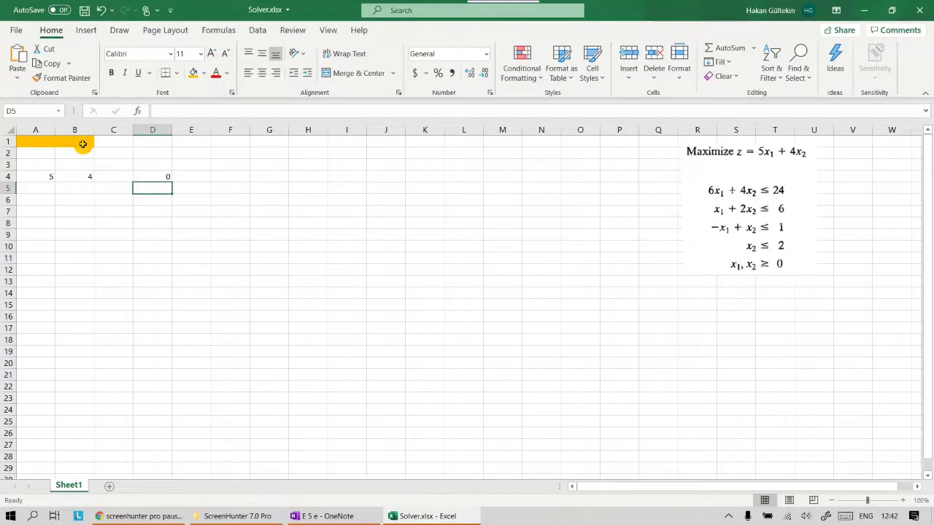
key("Up")
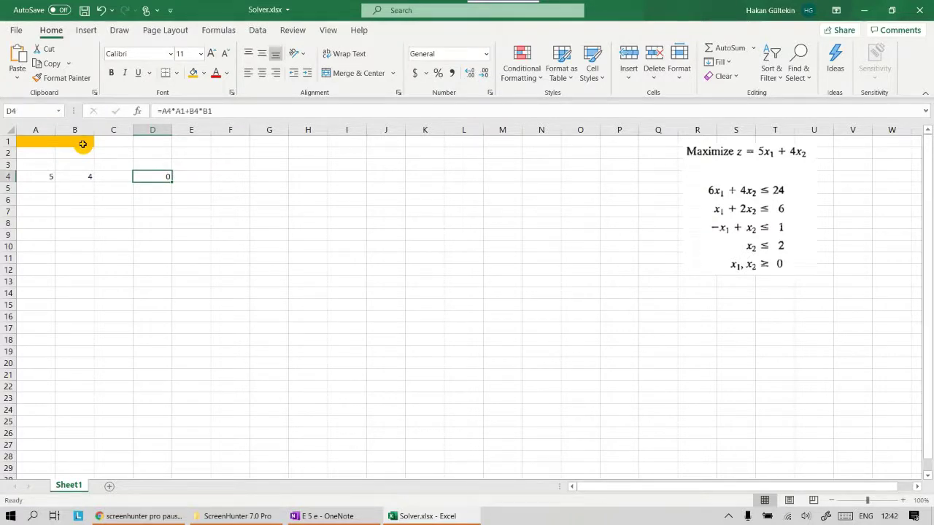
left_click(35, 142)
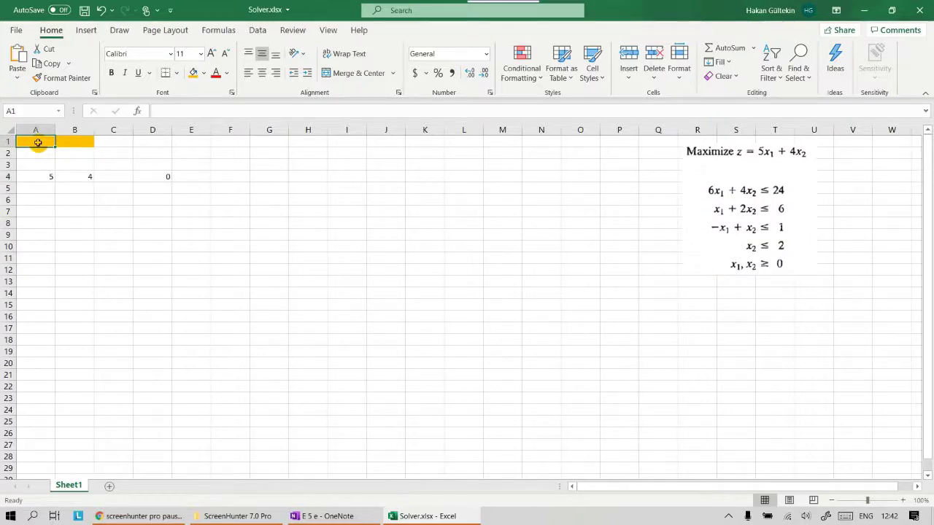
type("3")
key("Tab")
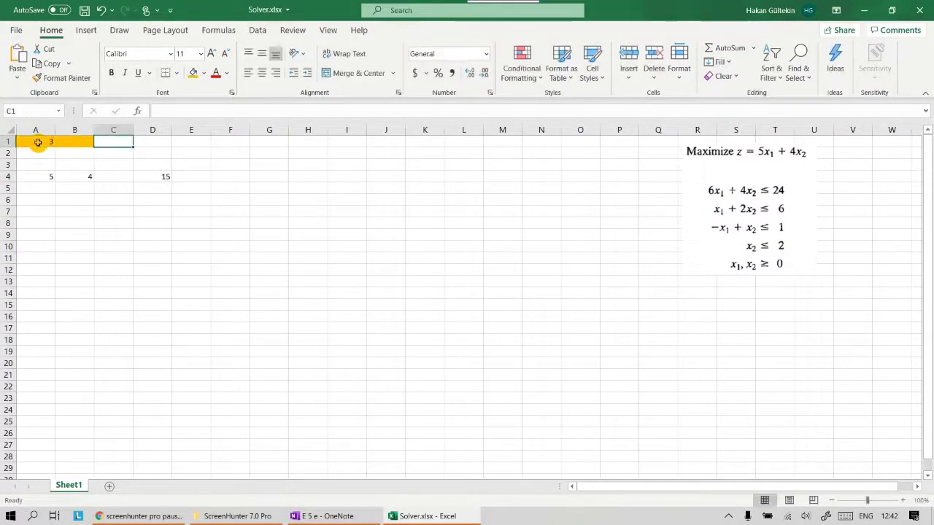
type("2")
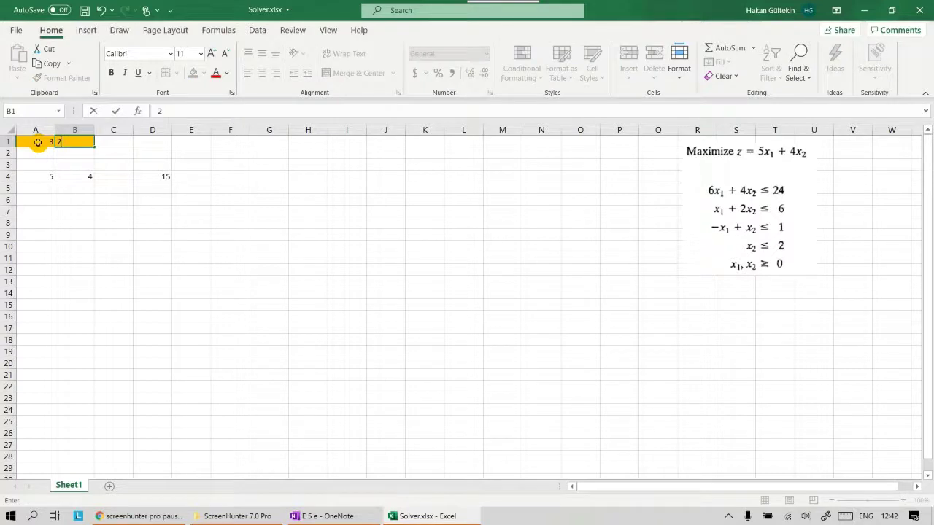
key("Return")
left_click(164, 176)
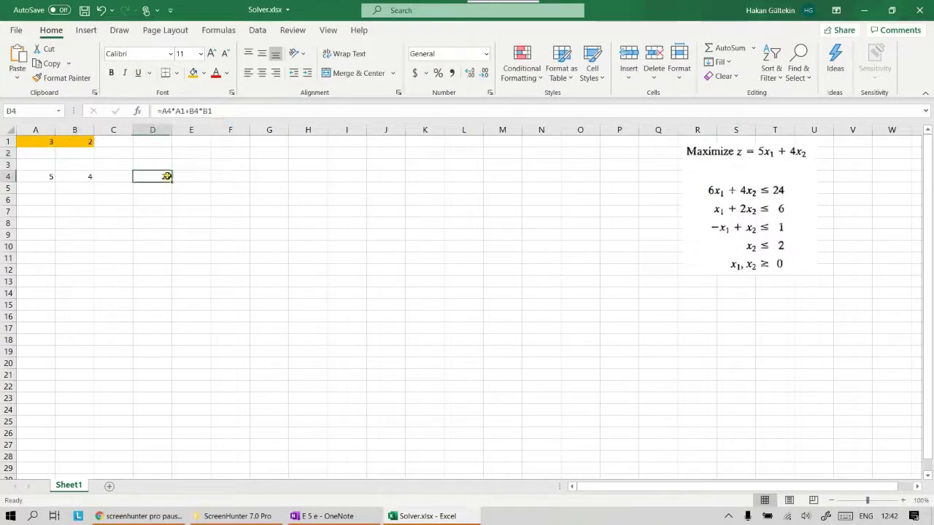
left_click(40, 141)
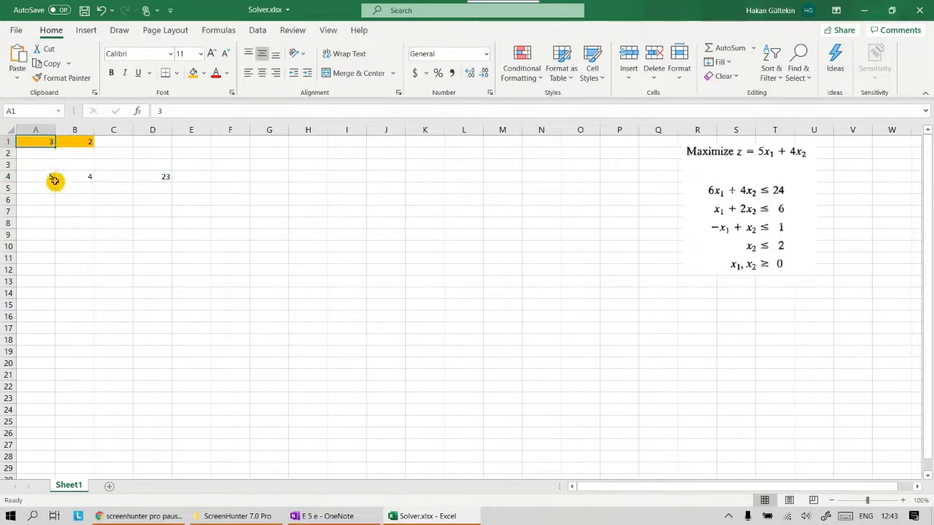
left_click(82, 139)
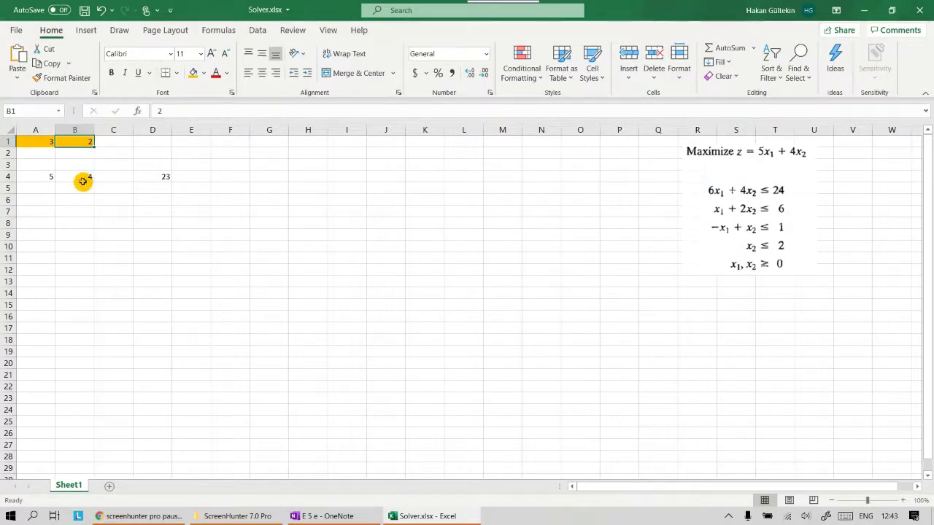
left_click(166, 177)
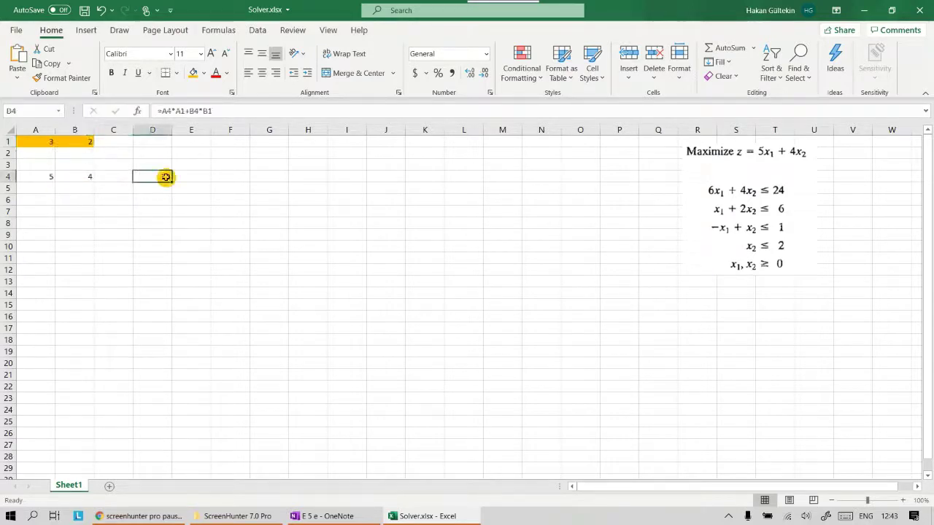
left_click(40, 142)
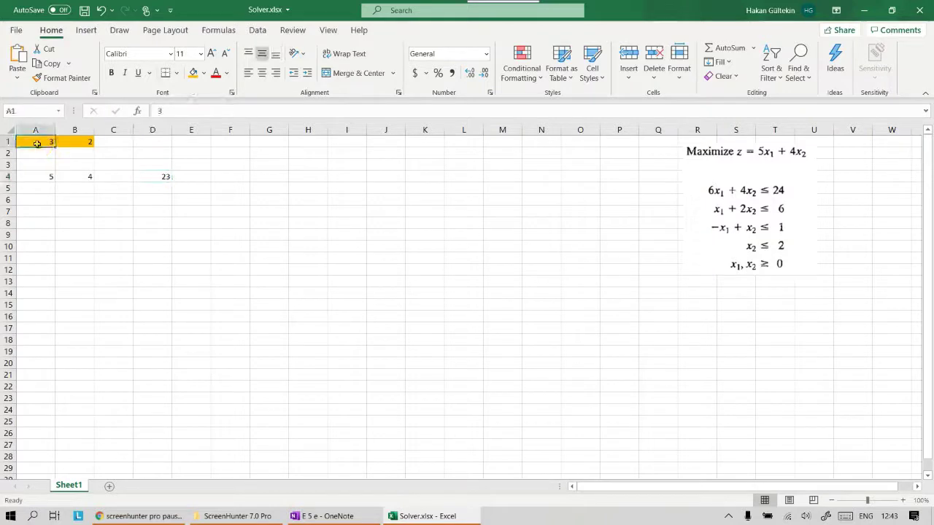
key("Delete")
left_click(67, 141)
key("Delete")
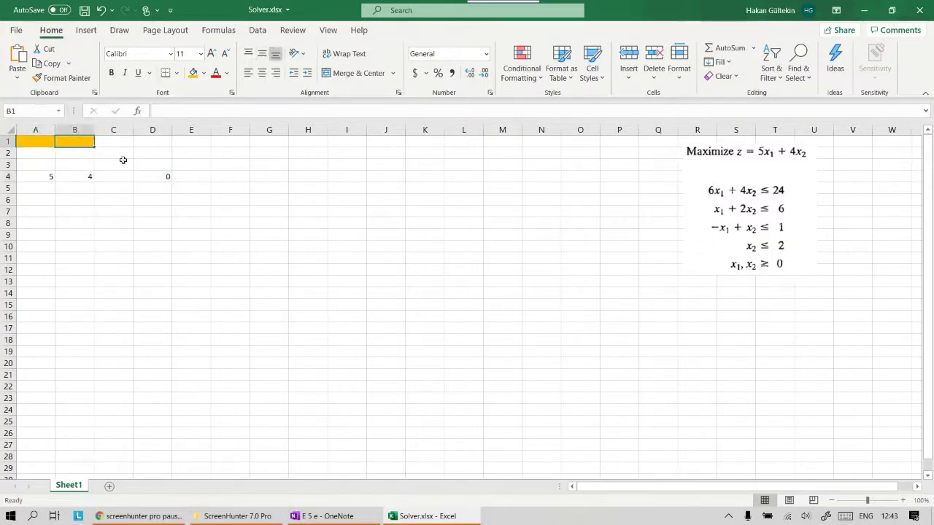
Review the variable cells A1:B1, coefficients A4:B4, and the D4 objective formula
left_click(167, 176)
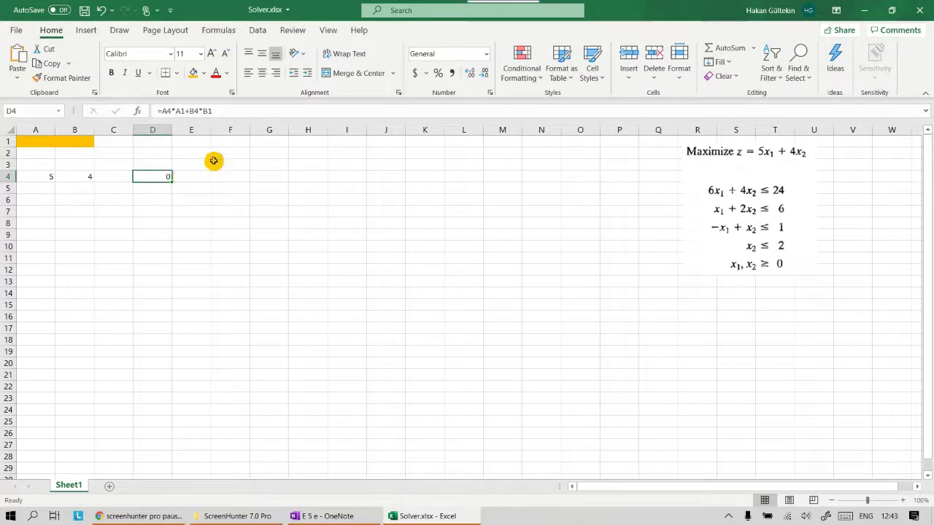
left_click_drag(25, 140, 74, 139)
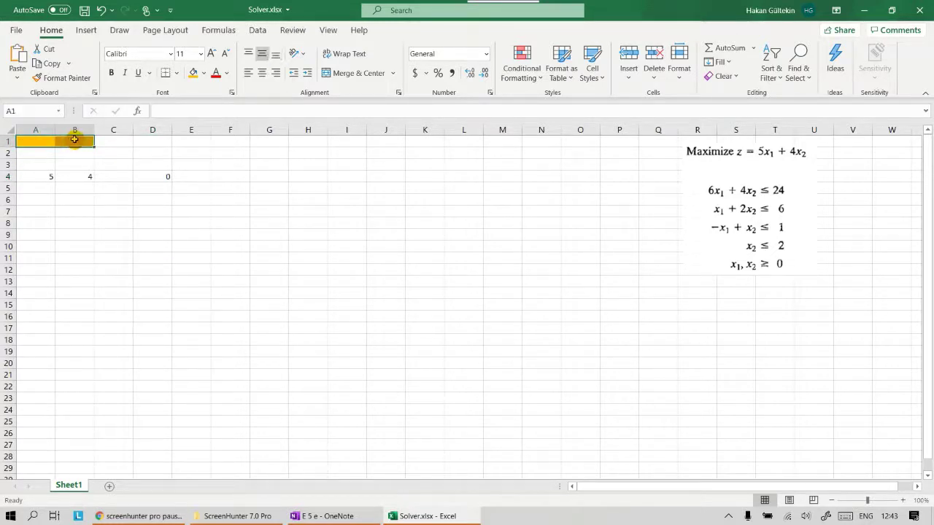
left_click(164, 178)
left_click_drag(40, 177, 82, 177)
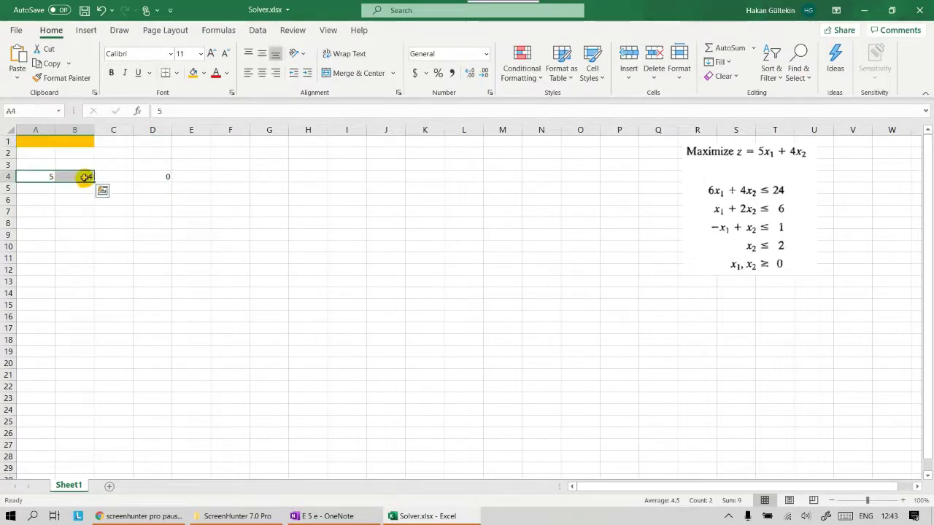
left_click(153, 178)
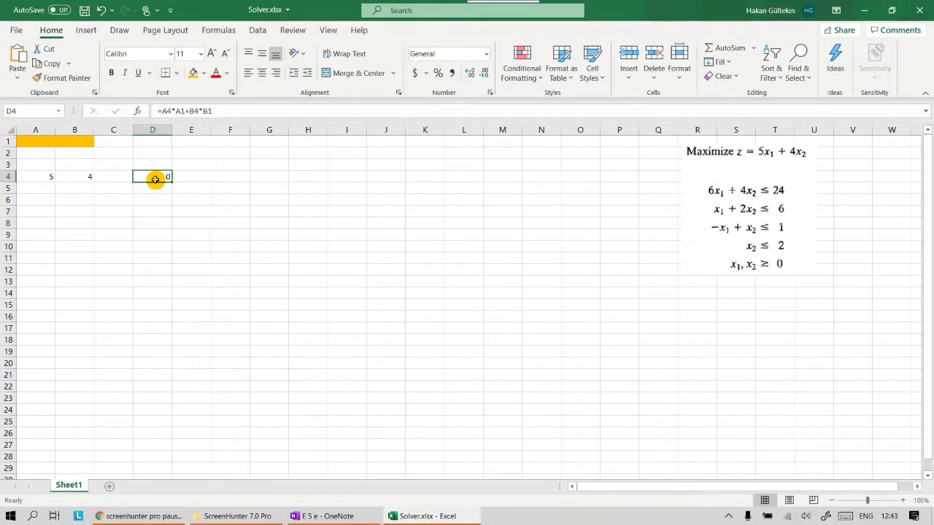
Give D4 a Green fill from the Standard Colors
left_click(205, 72)
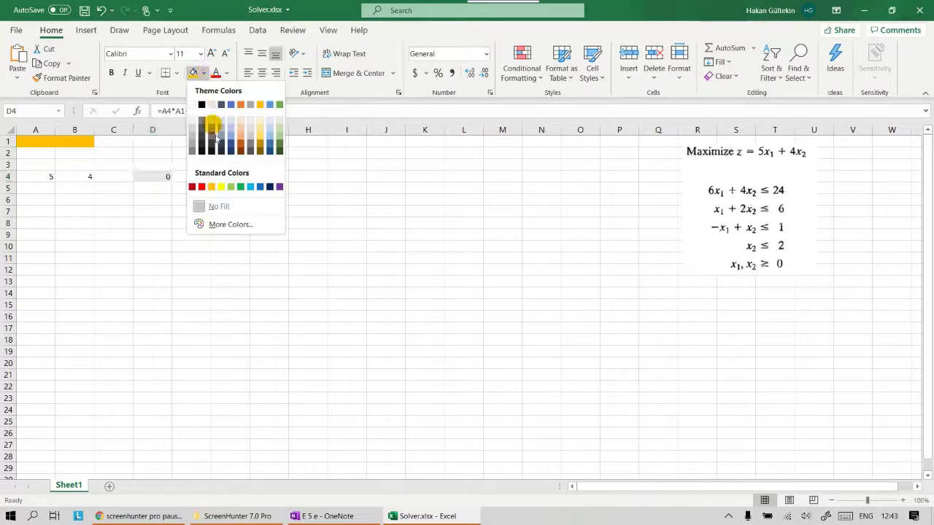
left_click(241, 188)
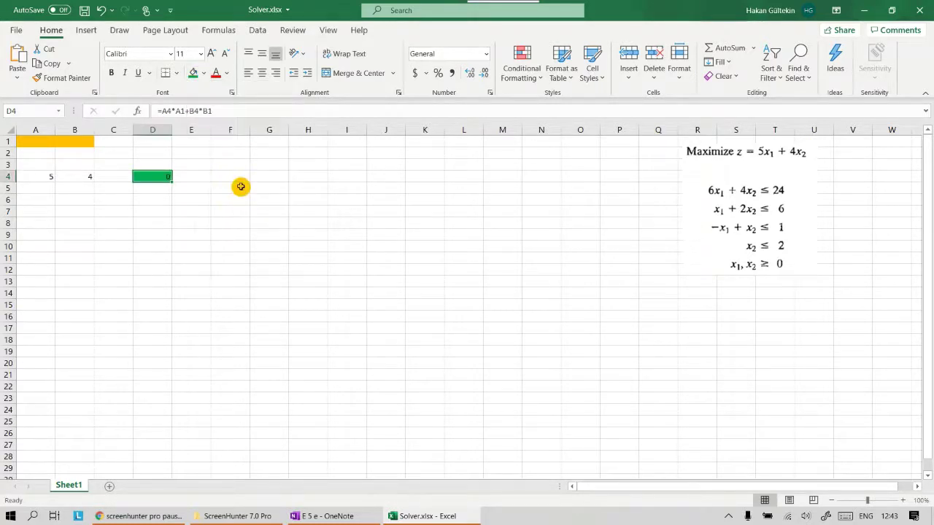
left_click(183, 203)
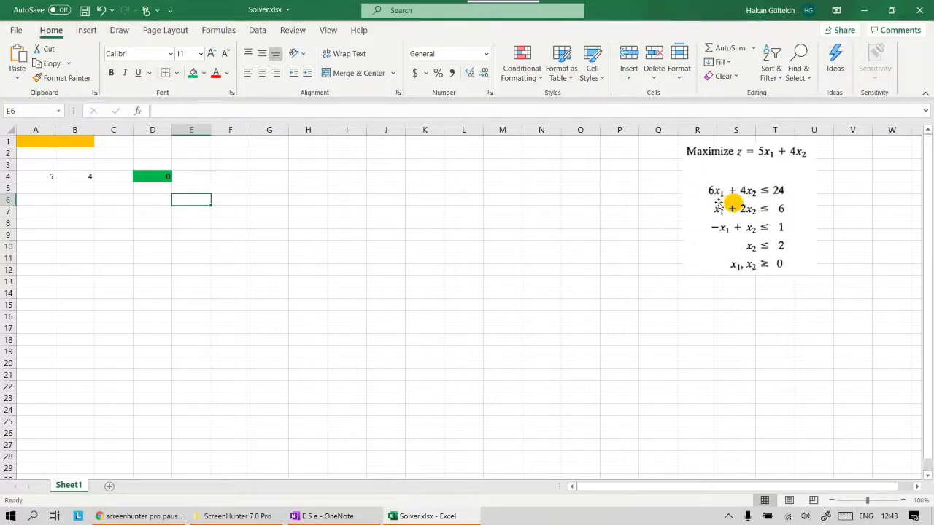
left_click(780, 190)
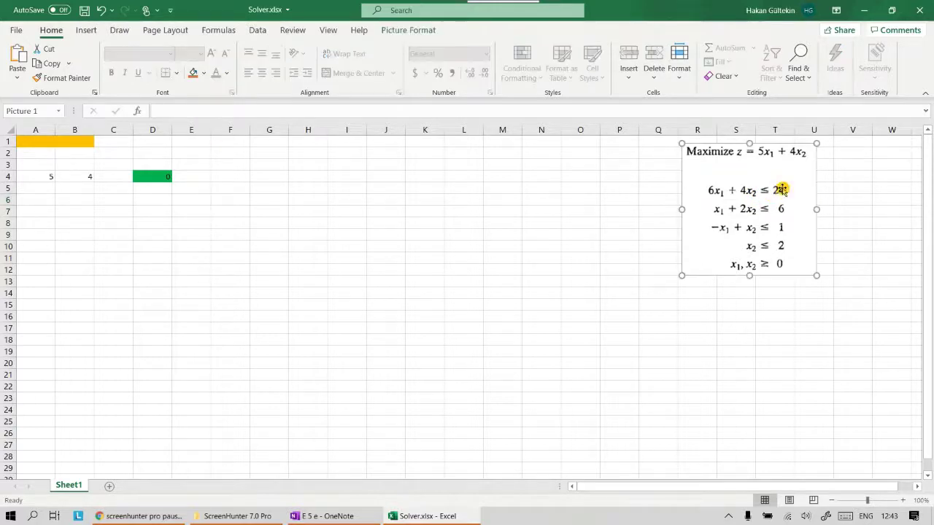
left_click(46, 199)
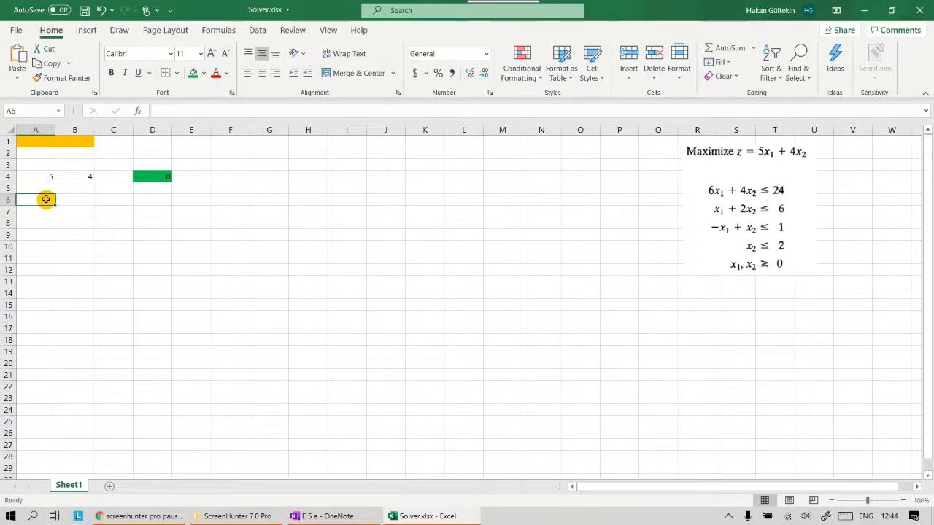
Enter the first constraint's coefficients 6 in A6 and 4 in B6
type("6")
key("Tab")
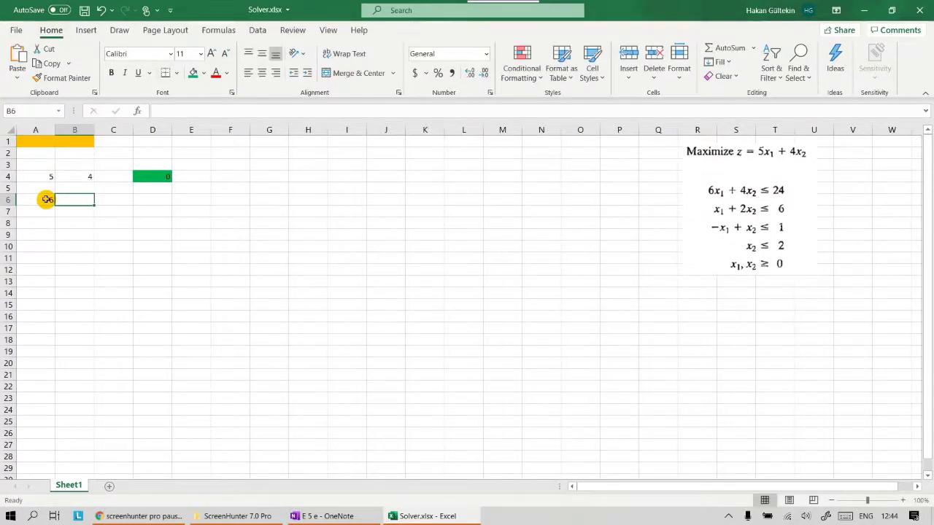
type("4")
key("Tab")
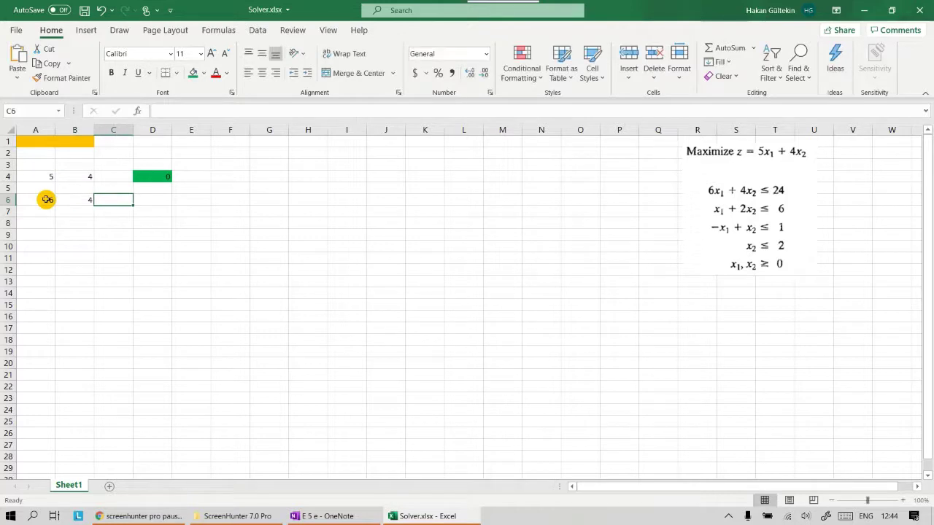
key("Tab")
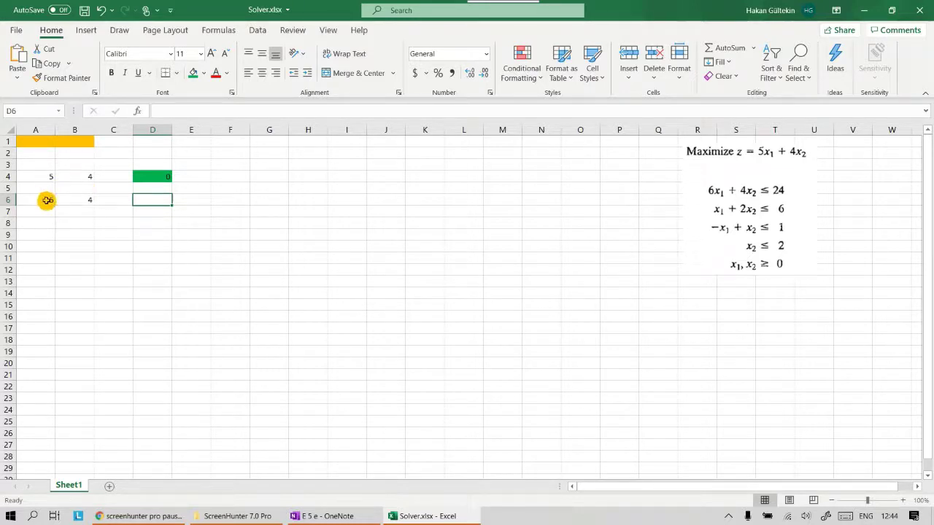
left_click(47, 200)
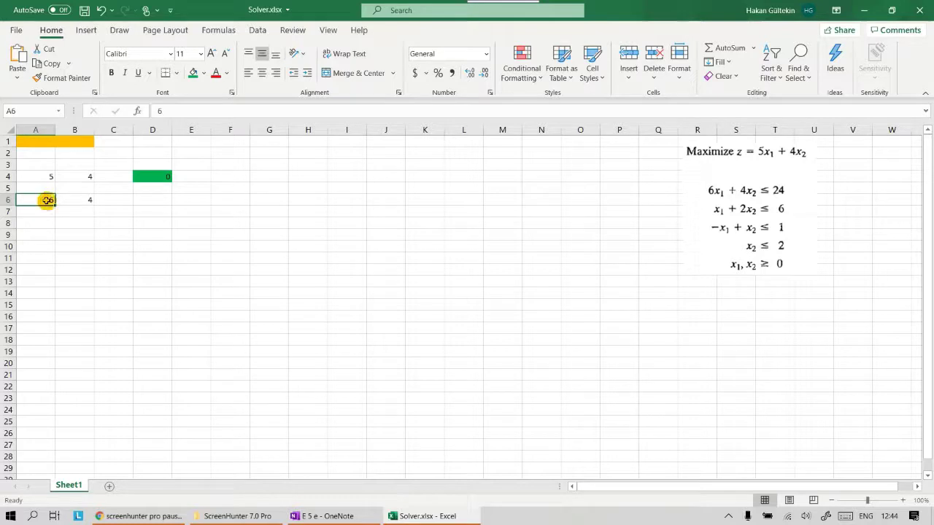
Enter the constraint formula =A6*A1+B6*B1 in D6
left_click(160, 200)
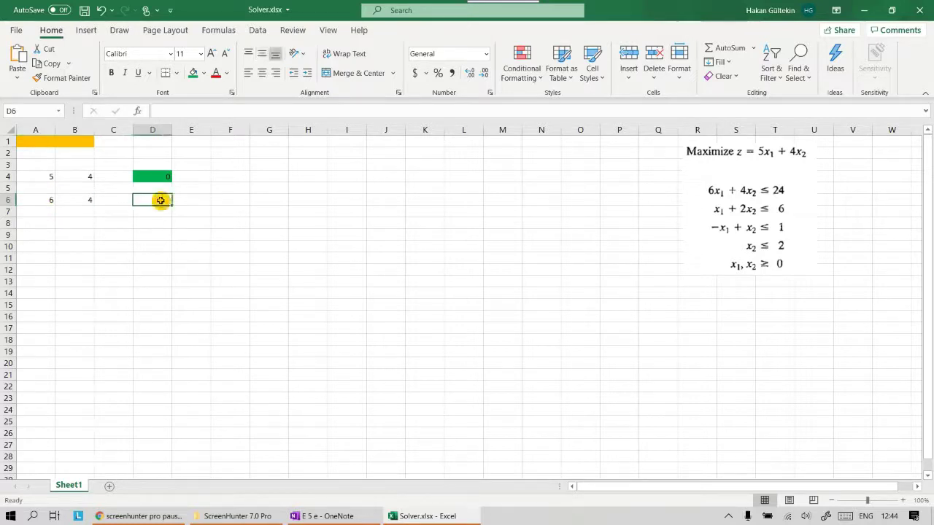
type("=")
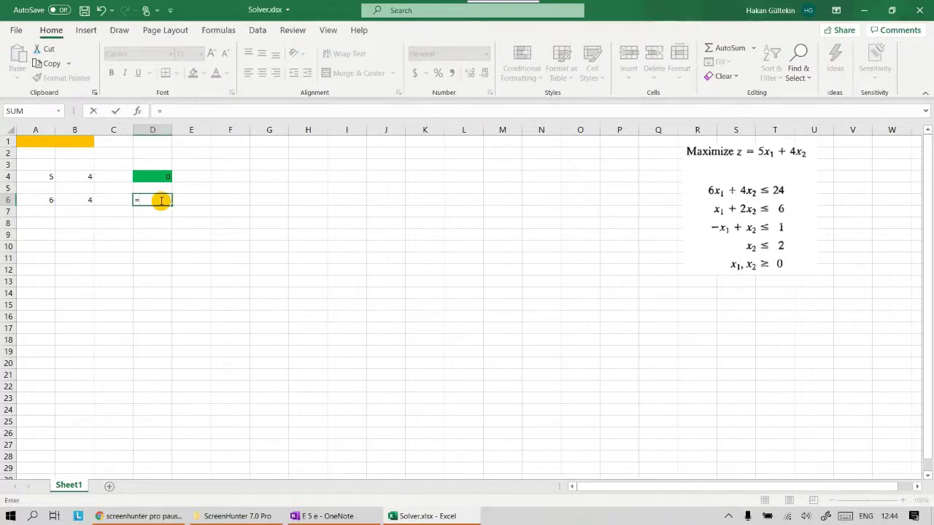
left_click(42, 199)
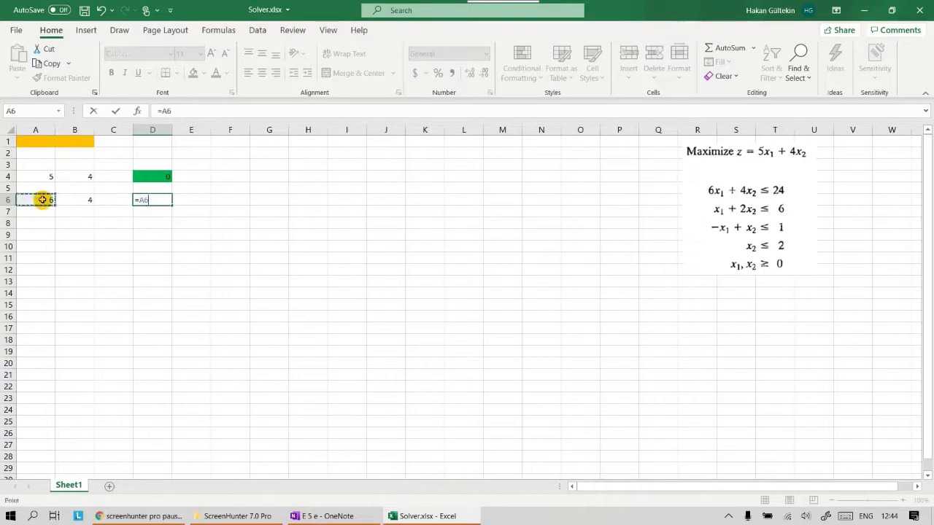
type("*")
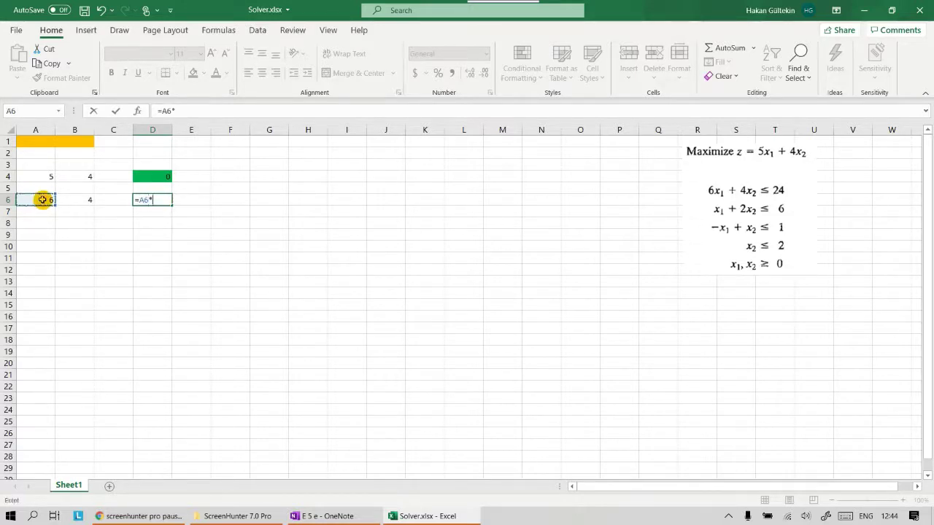
left_click(39, 138)
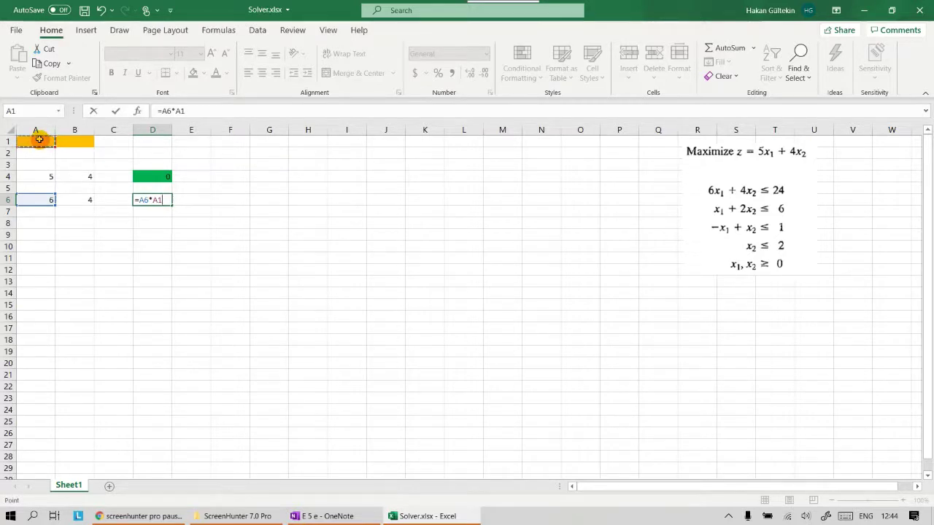
type("+")
left_click(91, 200)
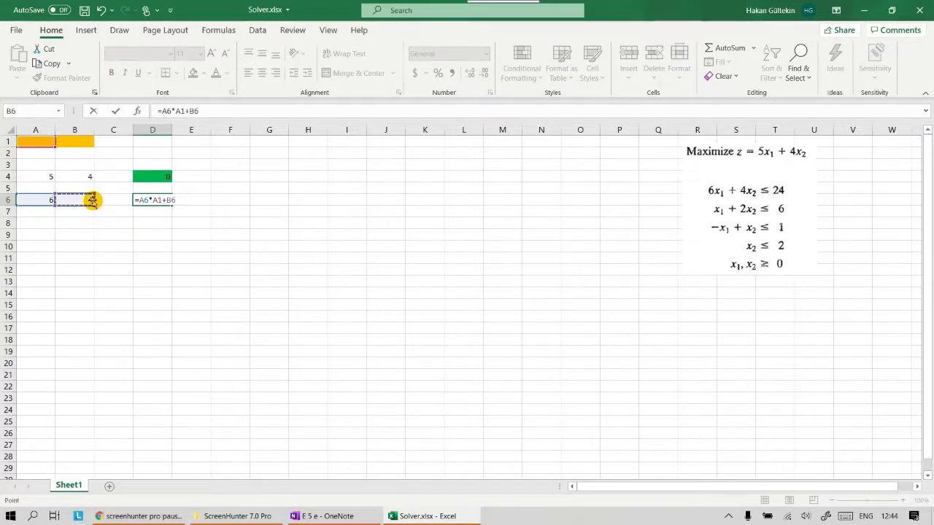
type("*")
left_click(76, 140)
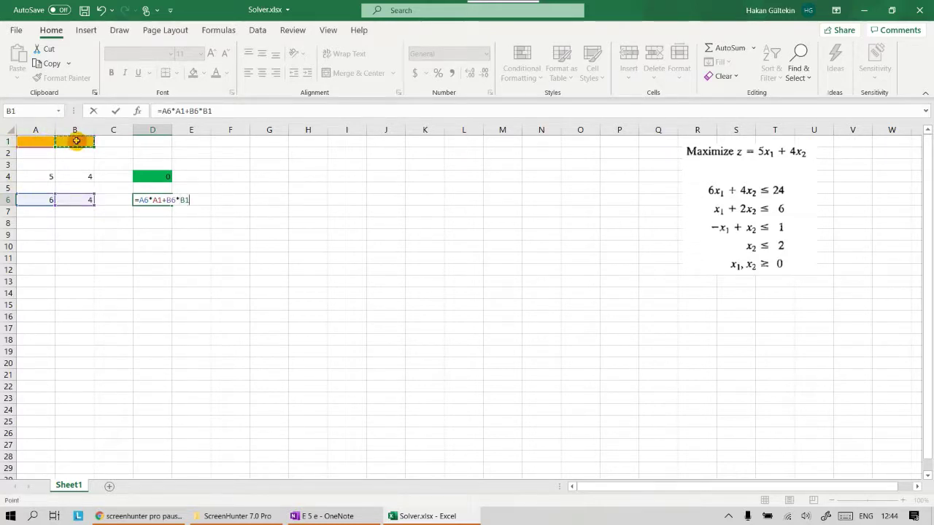
key("Return")
key("Up")
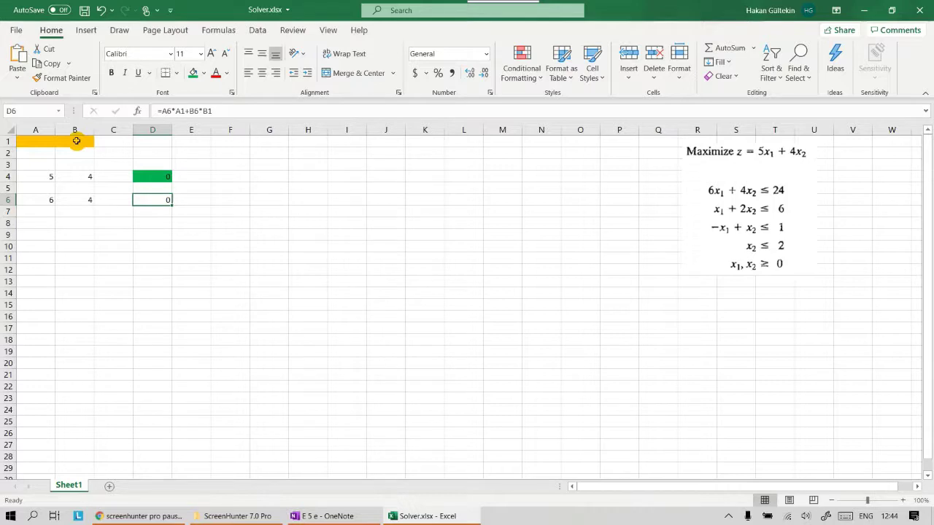
key("Right")
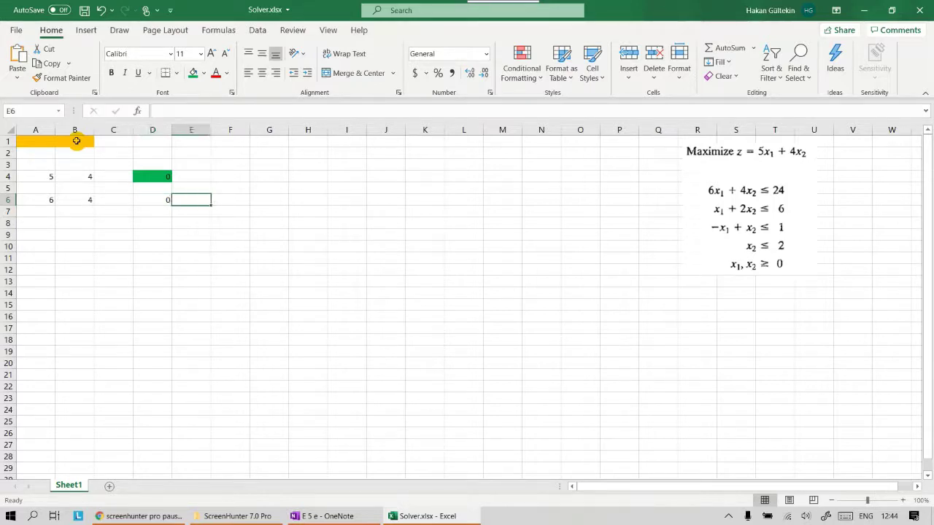
key("Right")
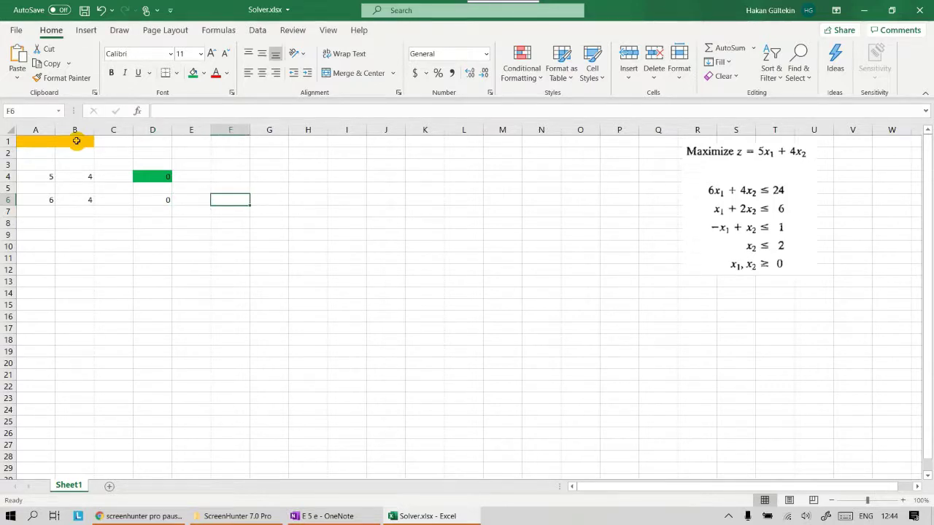
Enter the right-hand-side limit 24 in F6
type("24")
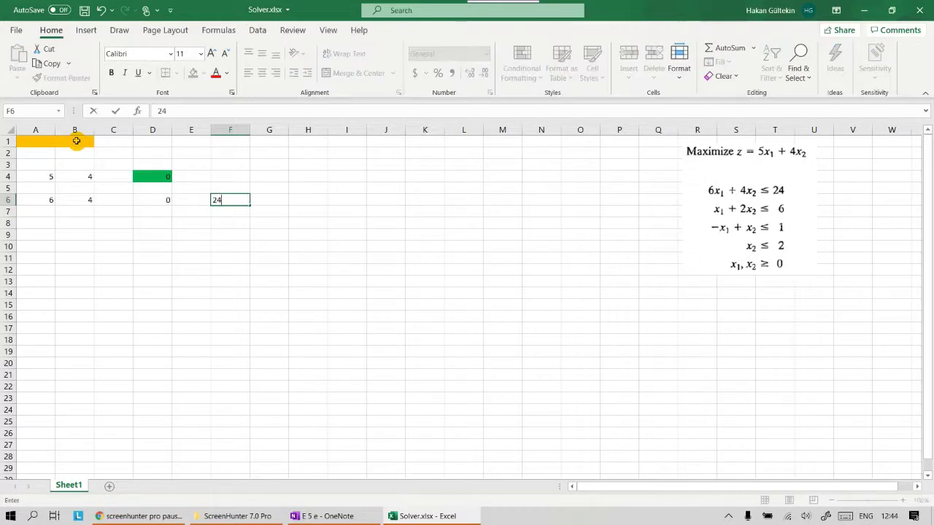
key("Up")
key("Down")
key("Up")
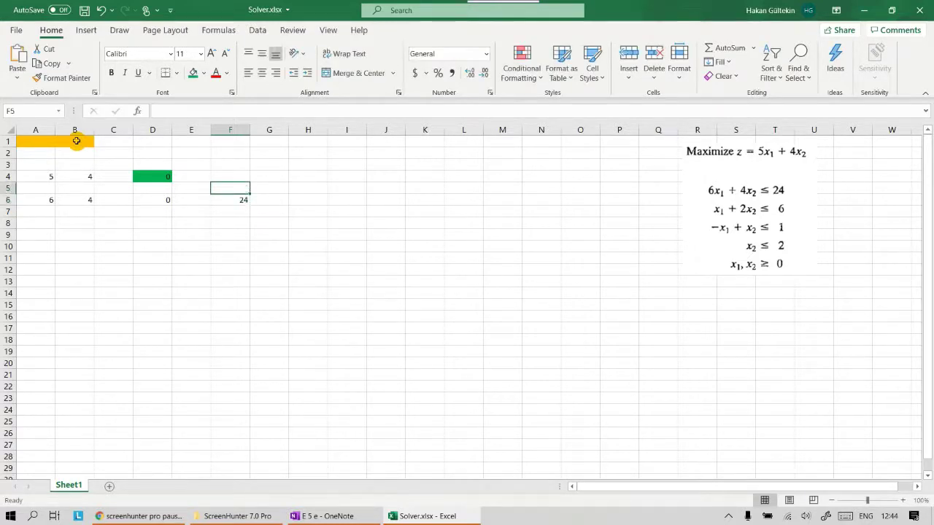
key("Down")
key("Left")
key("Right")
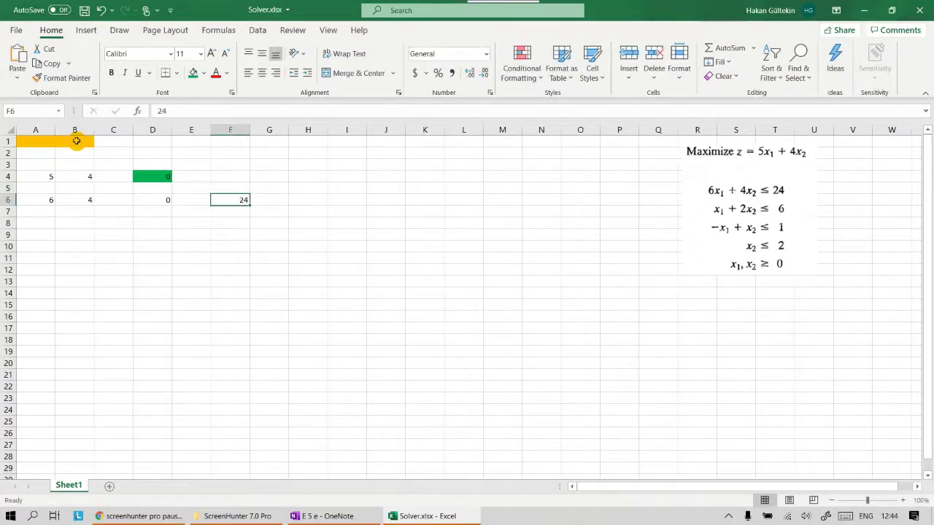
Review row 6, checking the D6 formula and the 24 in F6
key("Left")
key("Left")
key("Left")
key("Left")
key("Left")
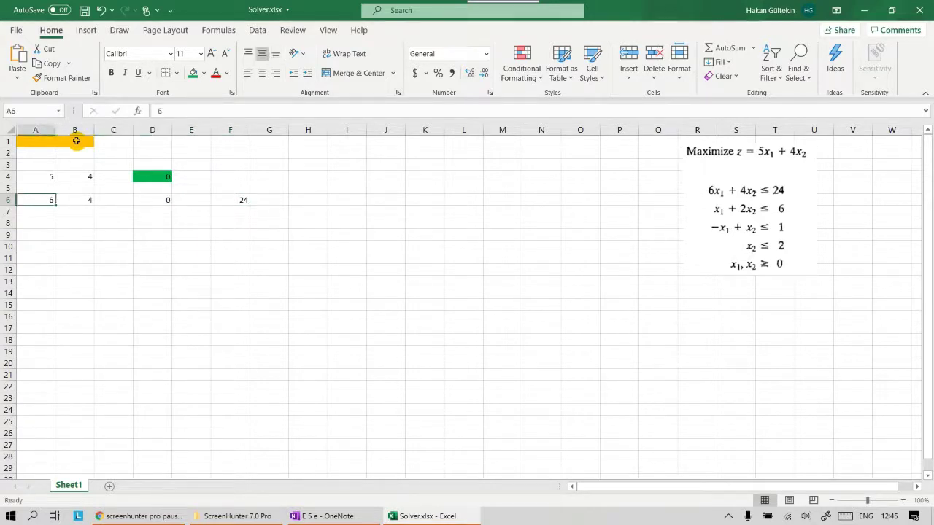
key("Right")
key("Right")
key("Right")
key("Right")
key("Left")
key("Left")
key("Left")
key("Left")
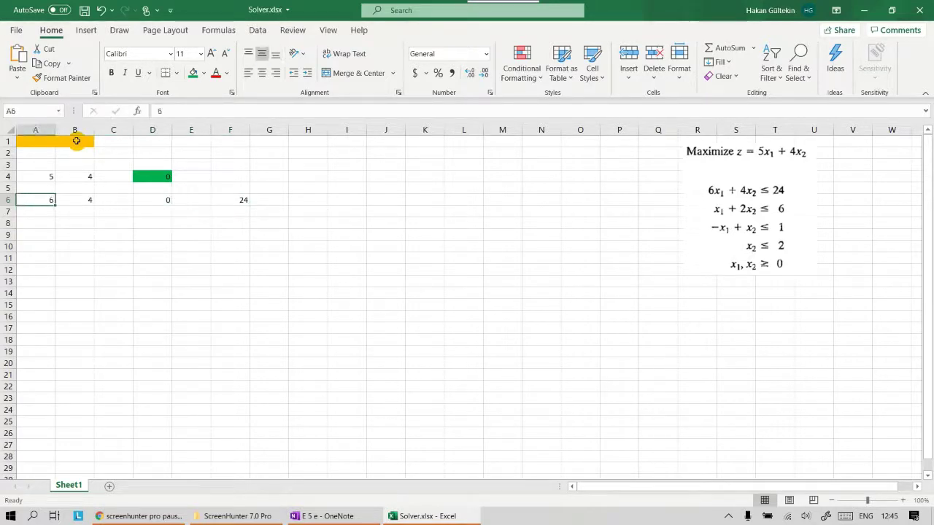
key("Right")
key("Right")
key("Left")
key("Right")
key("Right")
key("Right")
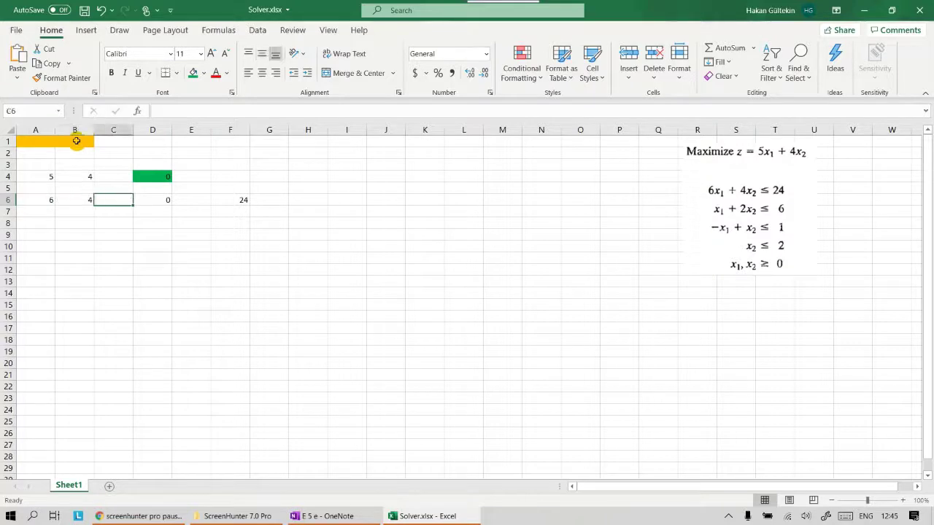
key("Left")
key("Right")
key("Right")
key("Right")
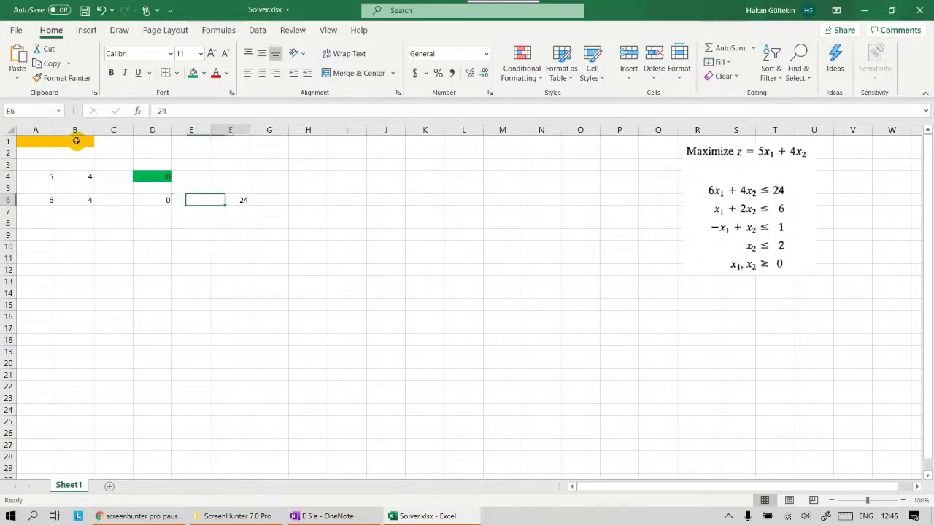
key("Left")
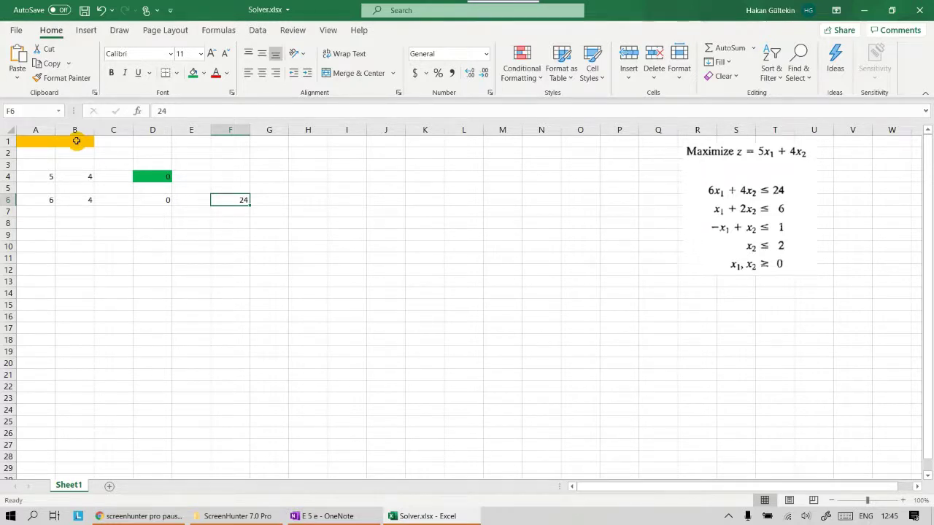
left_click(155, 200)
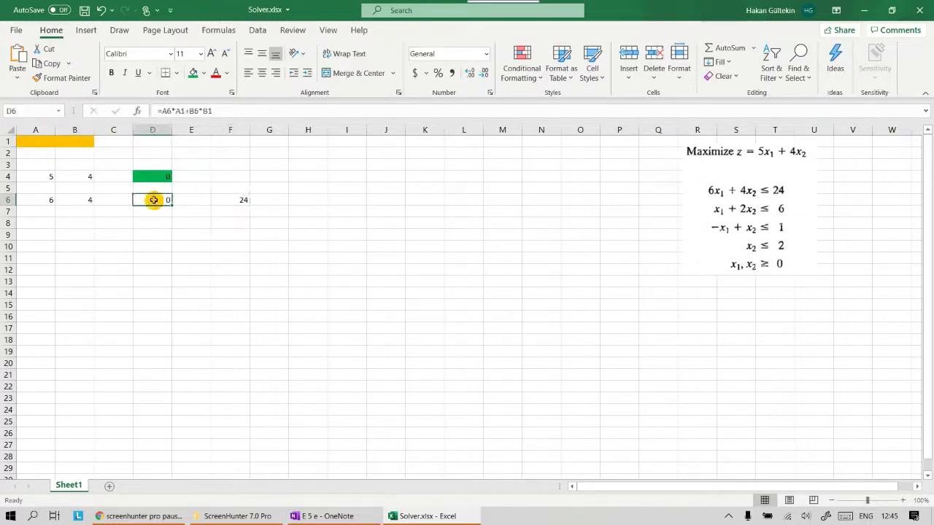
left_click(227, 198)
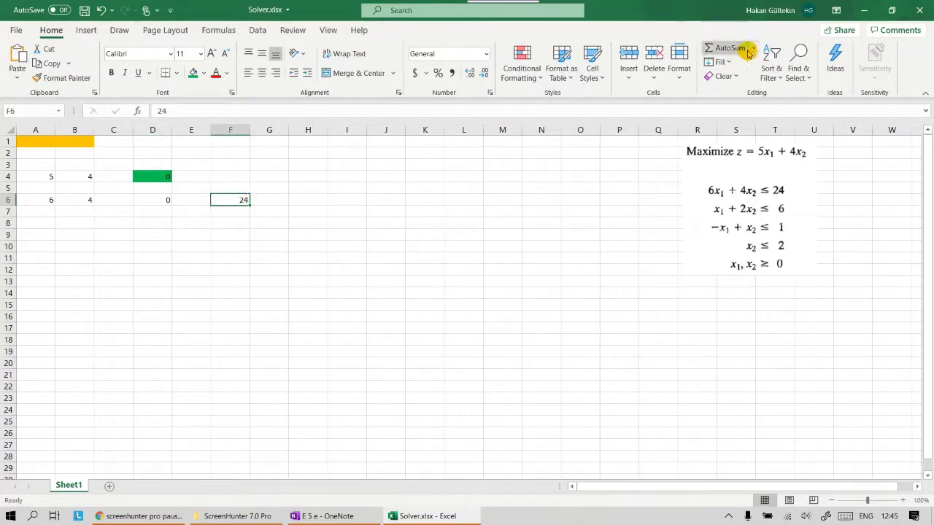
Look at the Solver Parameters dialog, then close it without solving
left_click(257, 29)
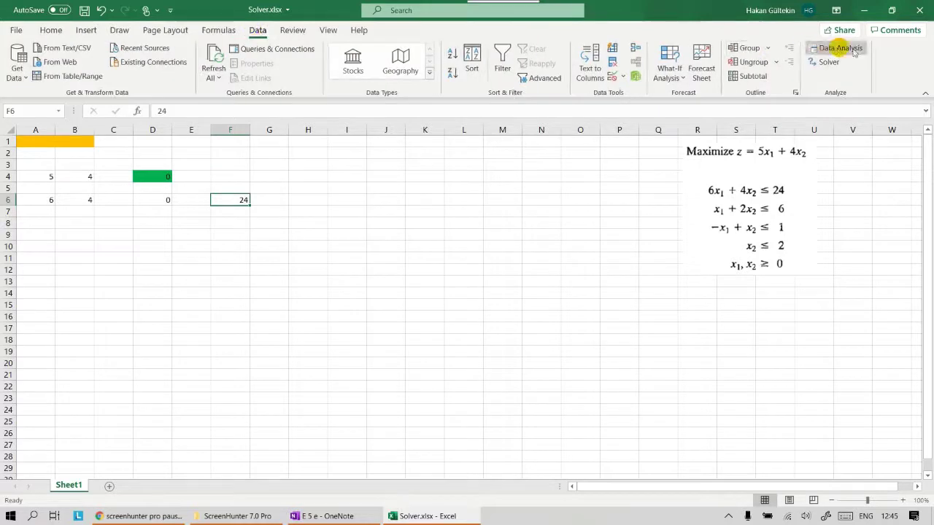
left_click(832, 62)
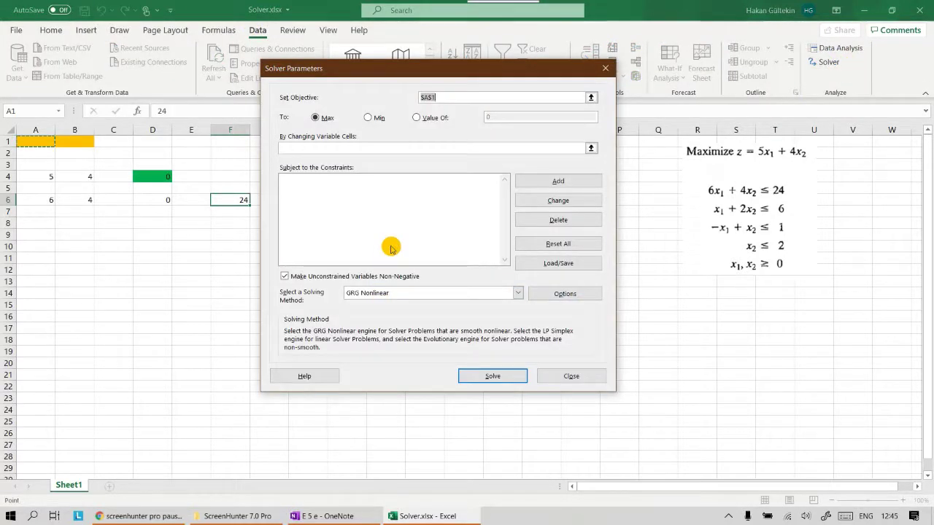
left_click(606, 68)
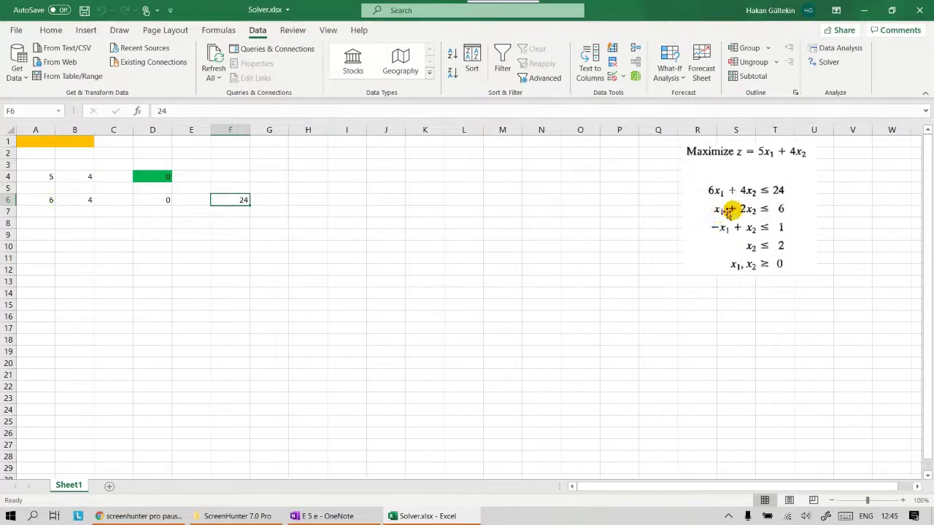
Enter coefficient 1 in A7 to start the second constraint row
left_click(48, 212)
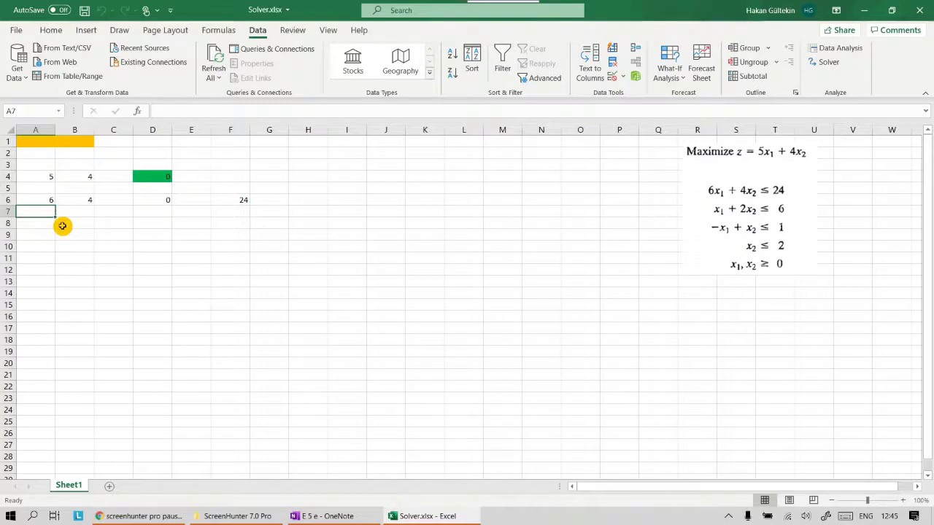
type("1")
key("Tab")
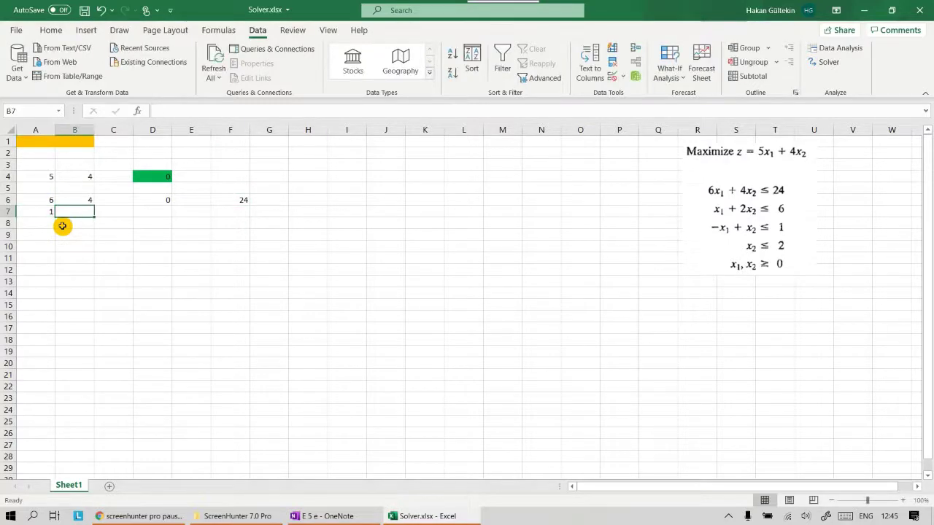
Enter 2 in B7 and the constraint formula =A7*A1+B7*B1 in D7
type("2")
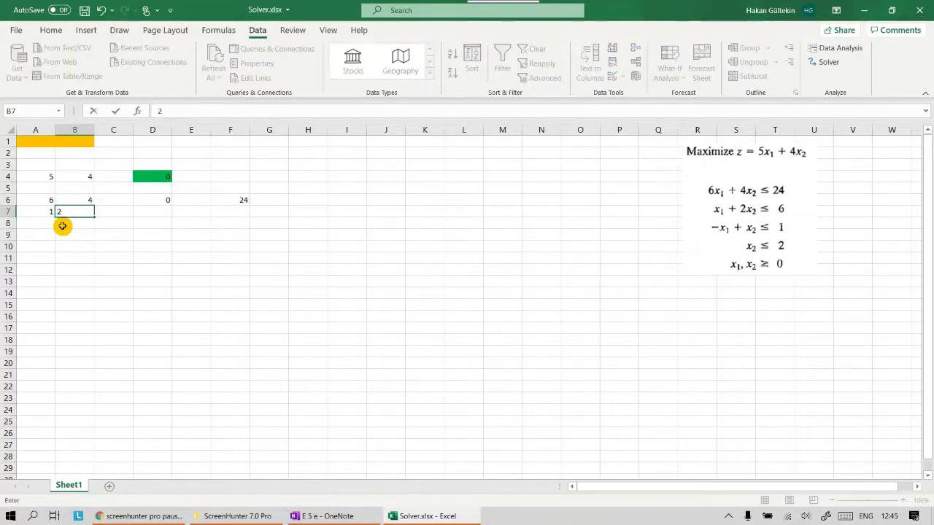
key("Tab")
key("Tab")
type("=")
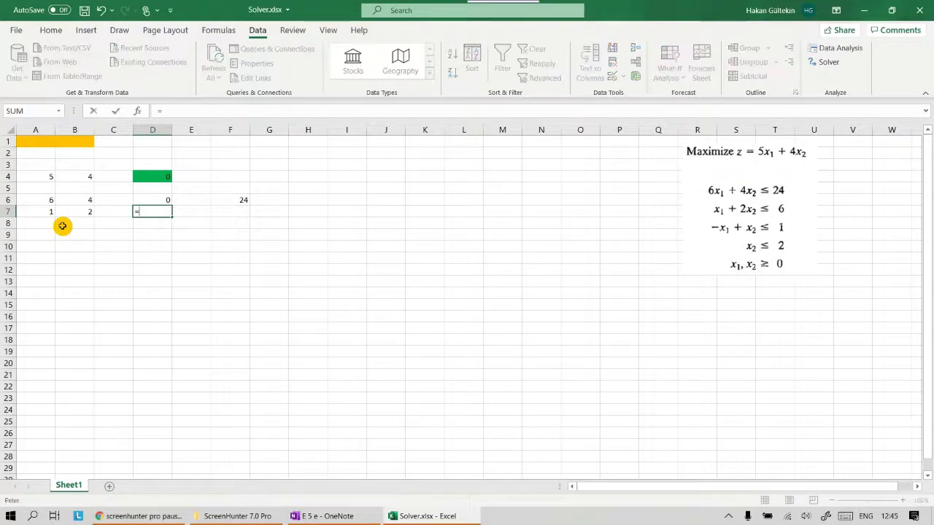
left_click(50, 211)
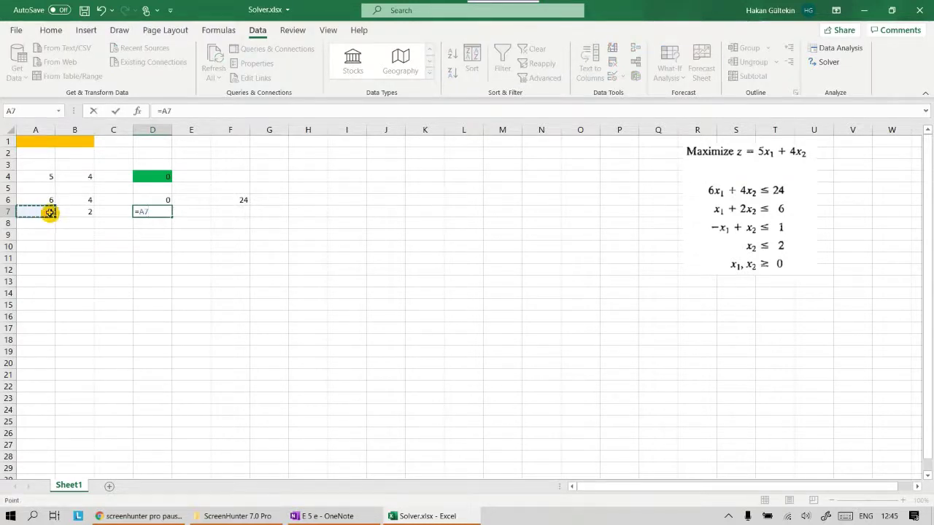
left_click(42, 143)
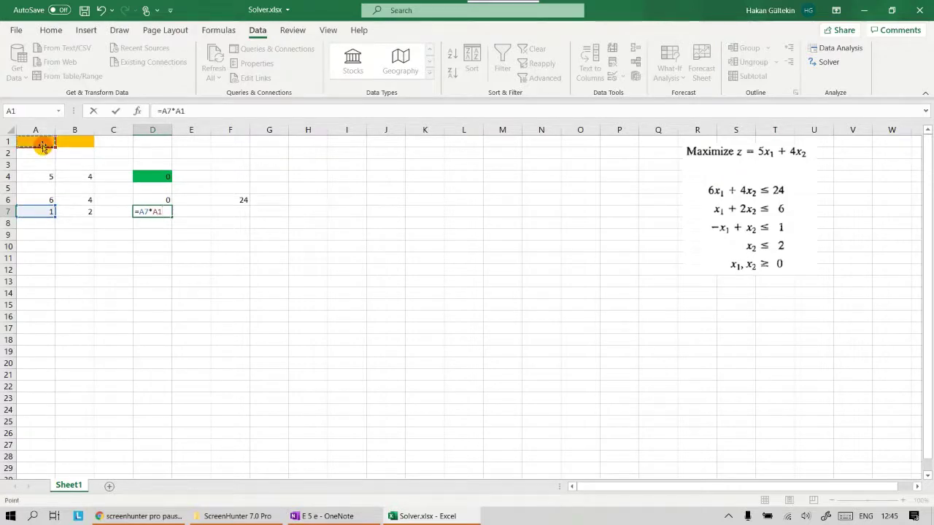
type("+")
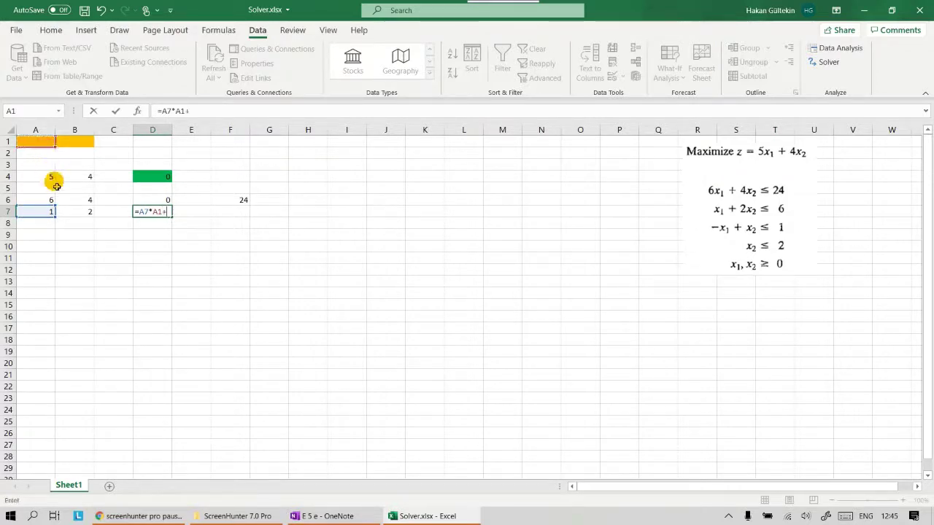
left_click(85, 210)
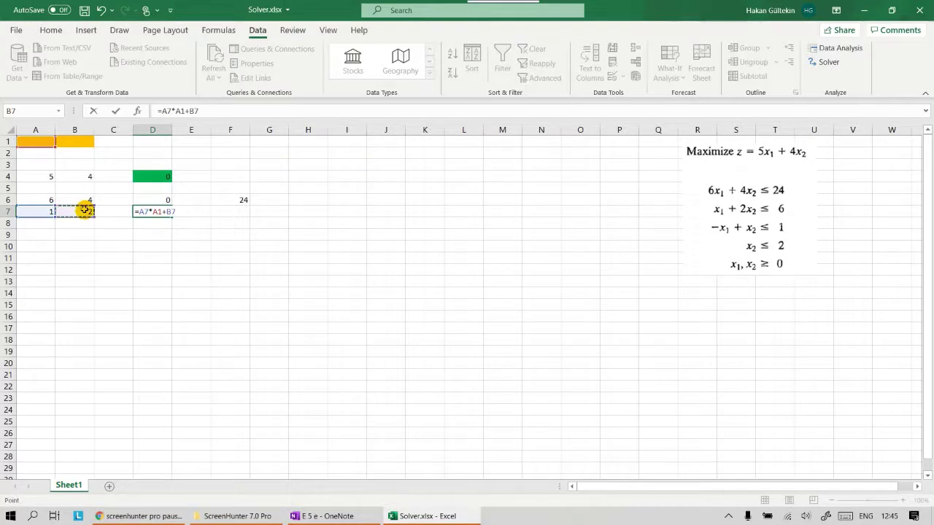
type("*")
left_click(78, 143)
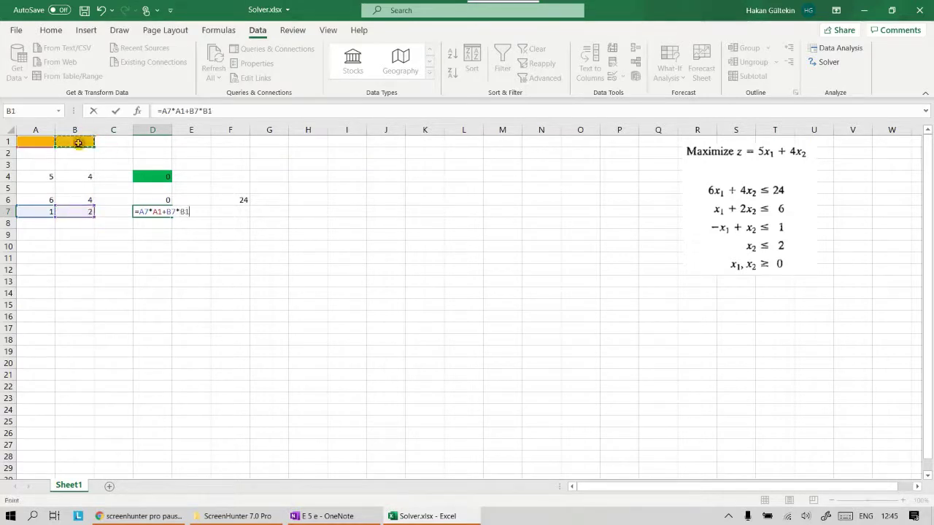
key("Return")
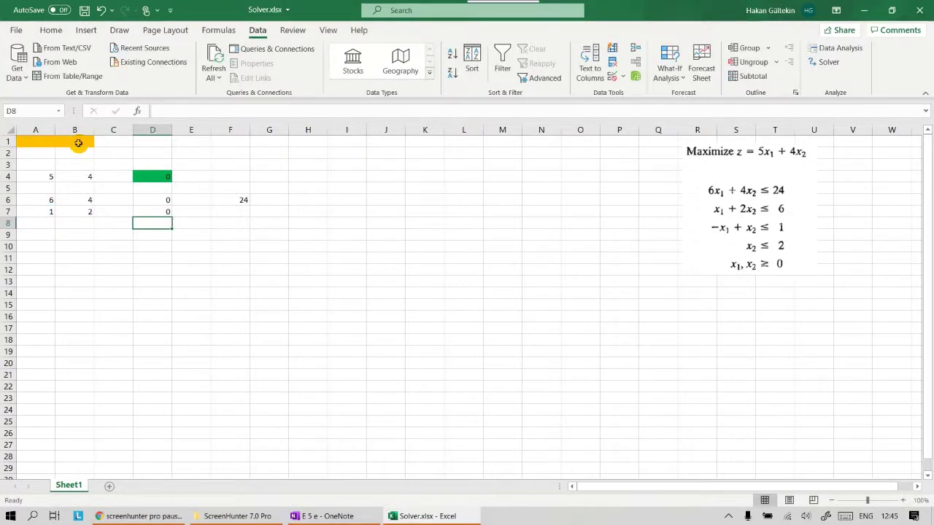
Enter the limit 6 in F7
left_click(238, 212)
left_click(239, 212)
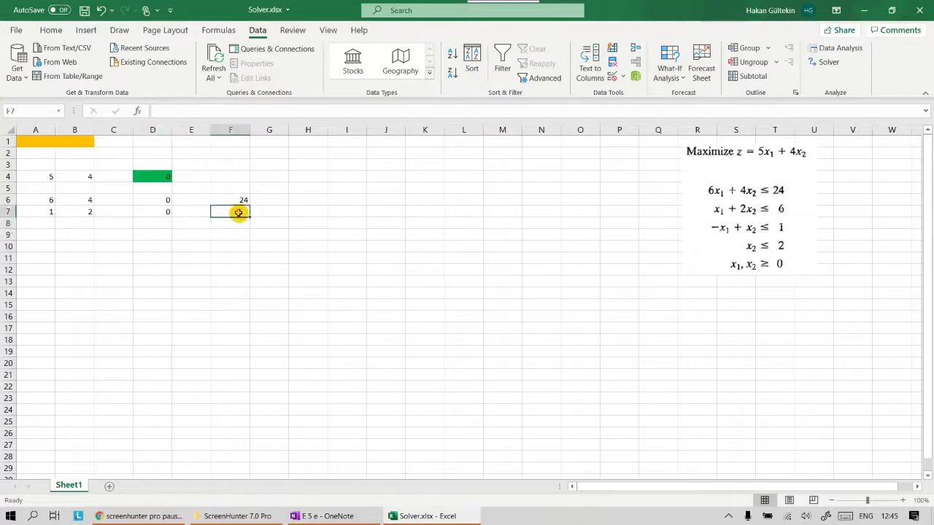
type("6")
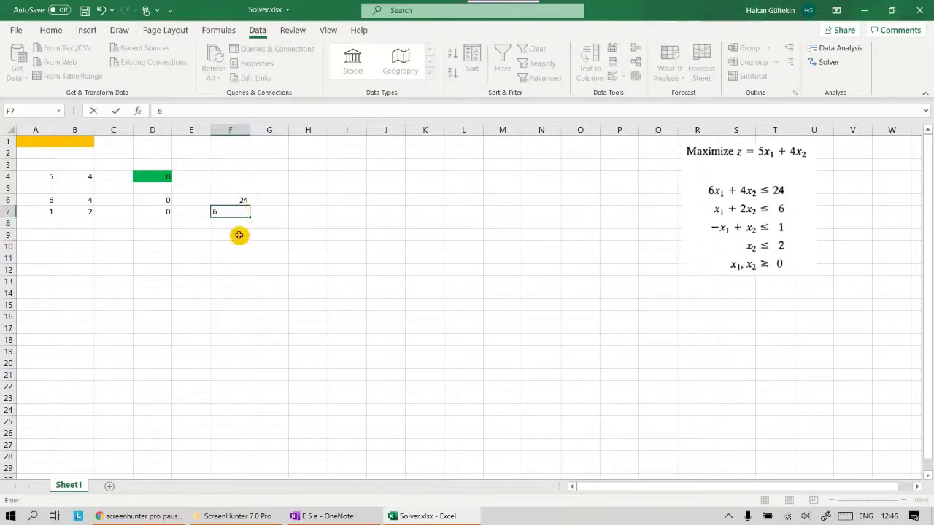
left_click(238, 234)
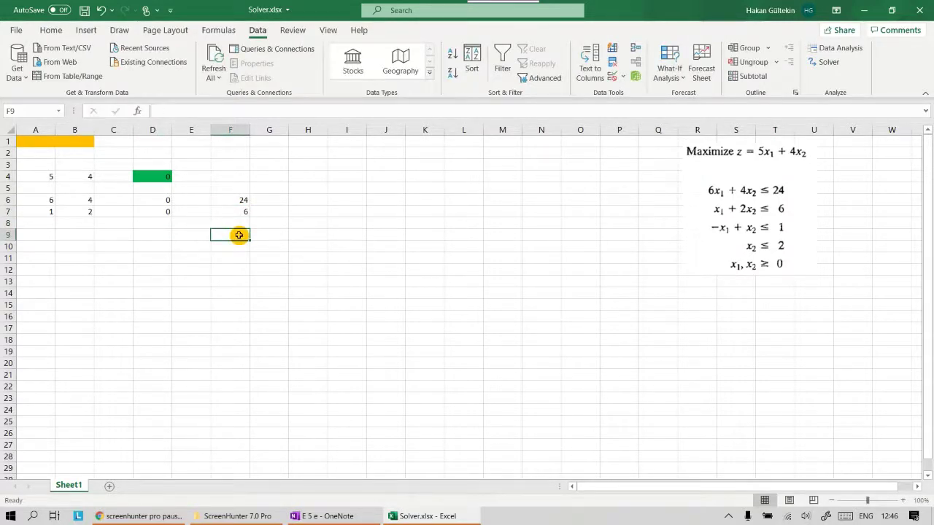
left_click(44, 142)
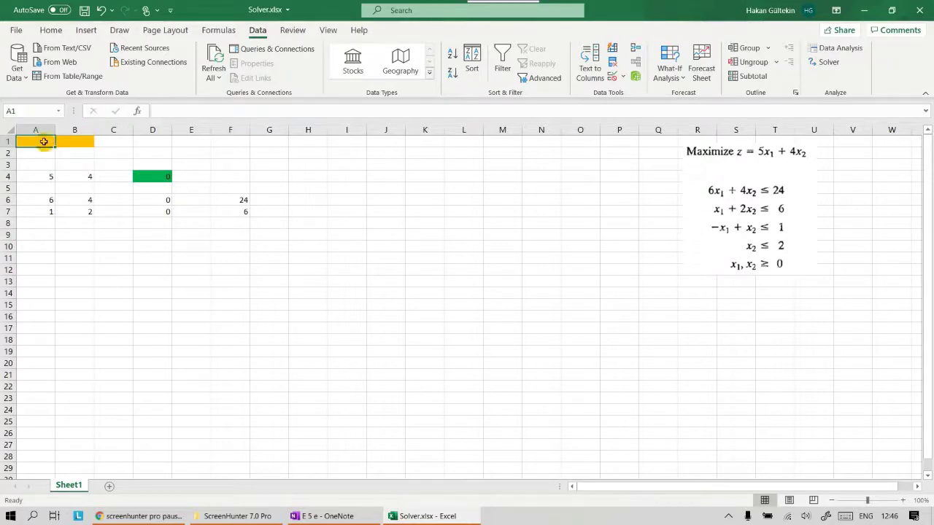
Try x1 = 3 and x2 = 2 in A1:B1 and check the constraint results against their limits
type("3")
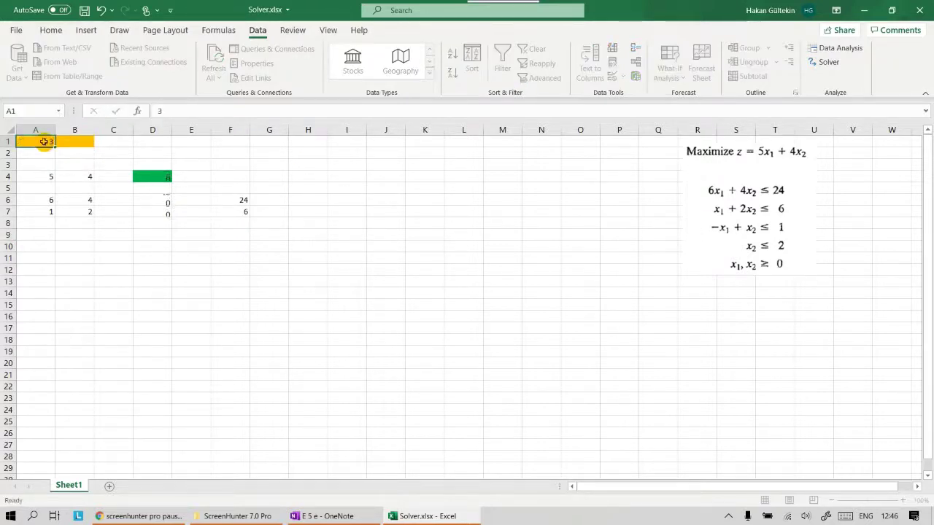
key("Right")
type("2")
key("Return")
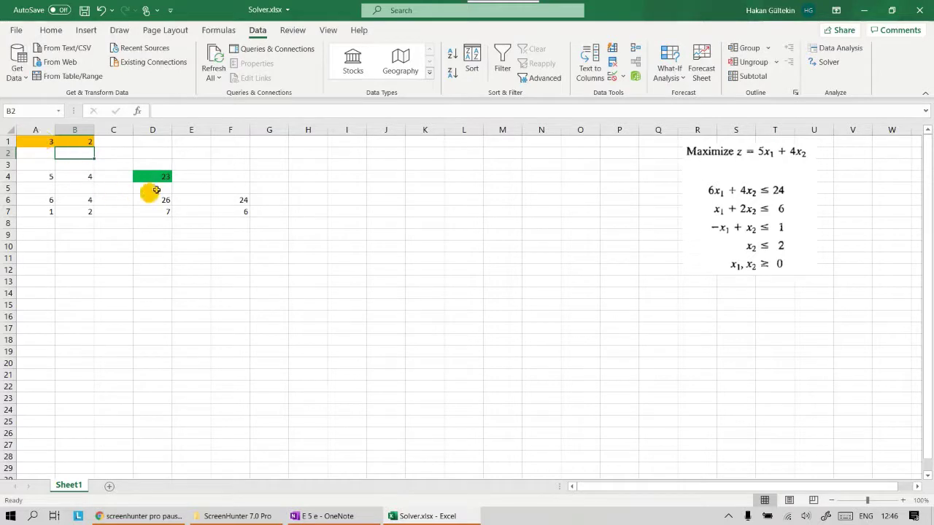
left_click_drag(162, 199, 158, 211)
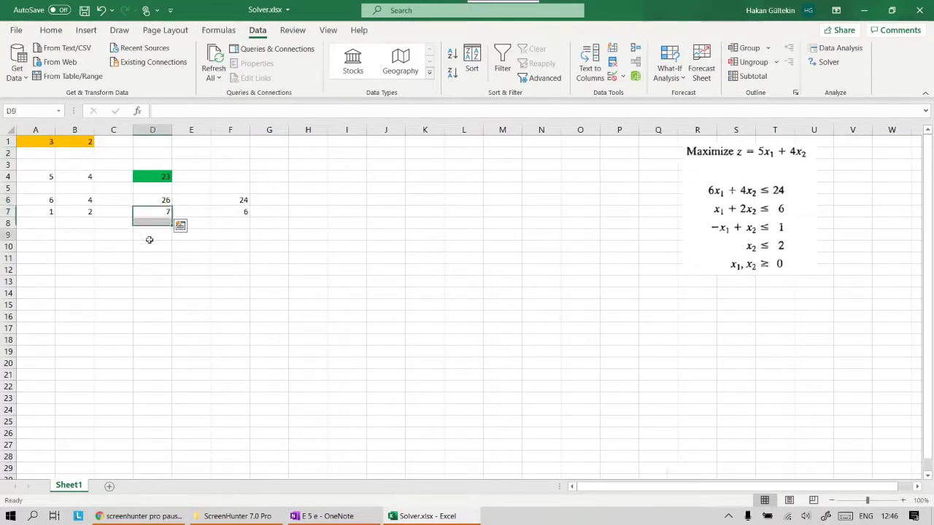
left_click(152, 235)
left_click(165, 199)
left_click_drag(165, 199, 231, 201)
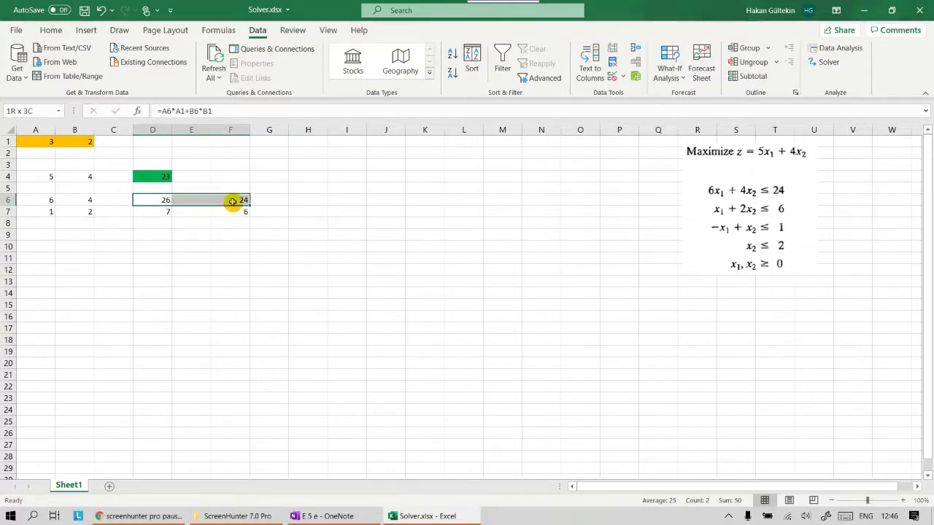
left_click_drag(232, 201, 234, 202)
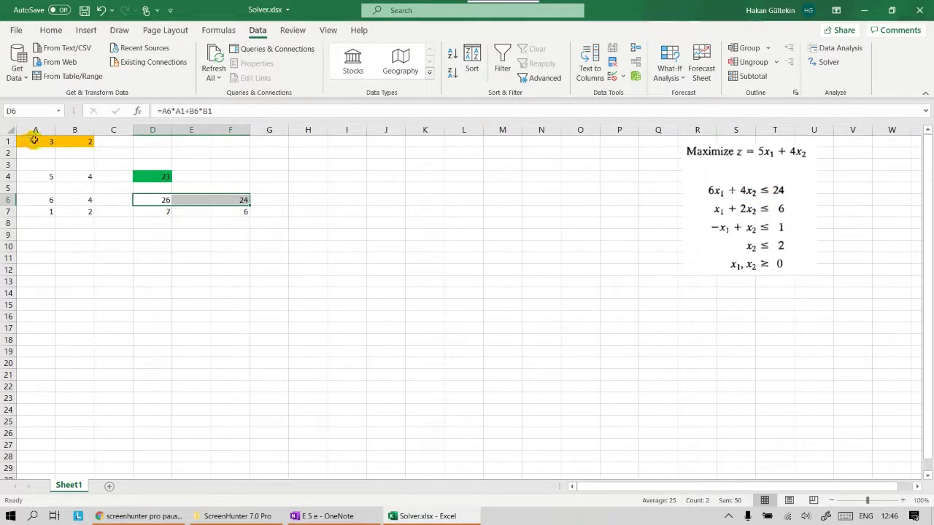
Change A1 to 1 and compare the constraint results 14 with 24 and 5 with 6
left_click_drag(33, 141, 81, 140)
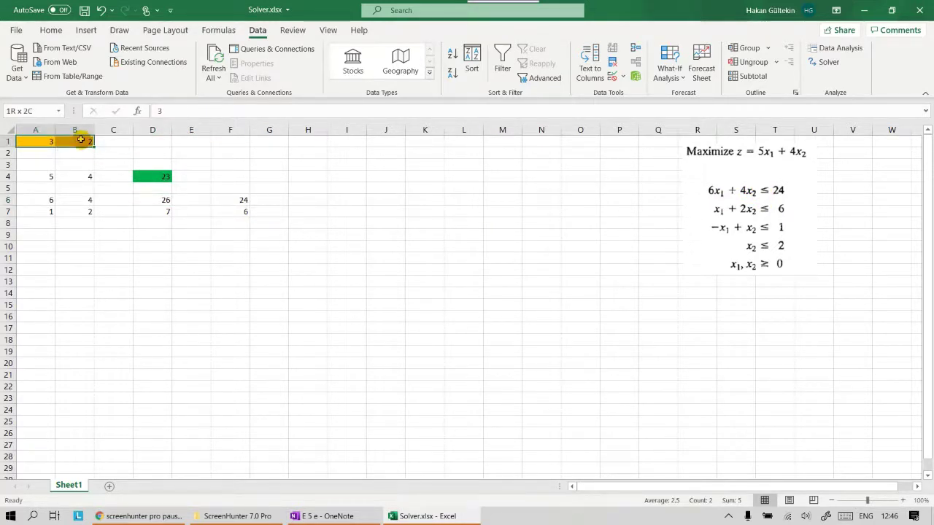
left_click_drag(161, 211, 243, 211)
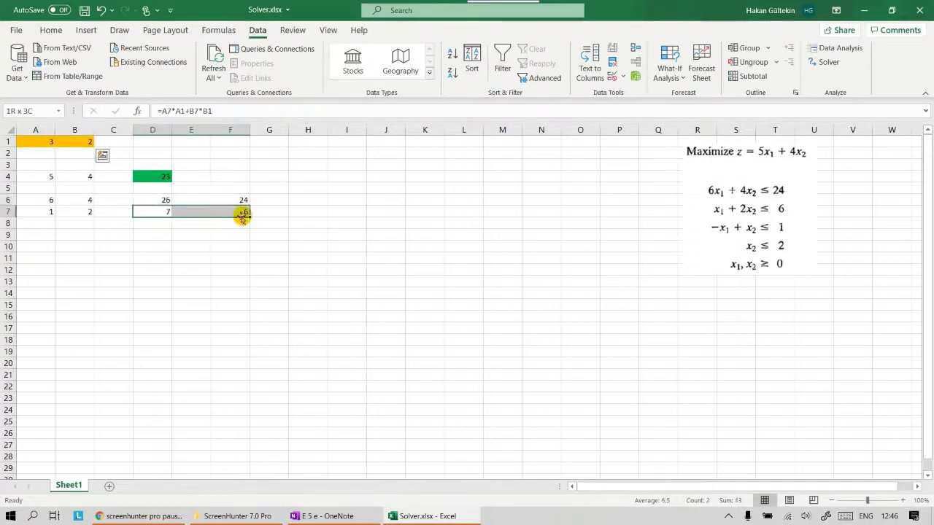
left_click(160, 212)
left_click(243, 212)
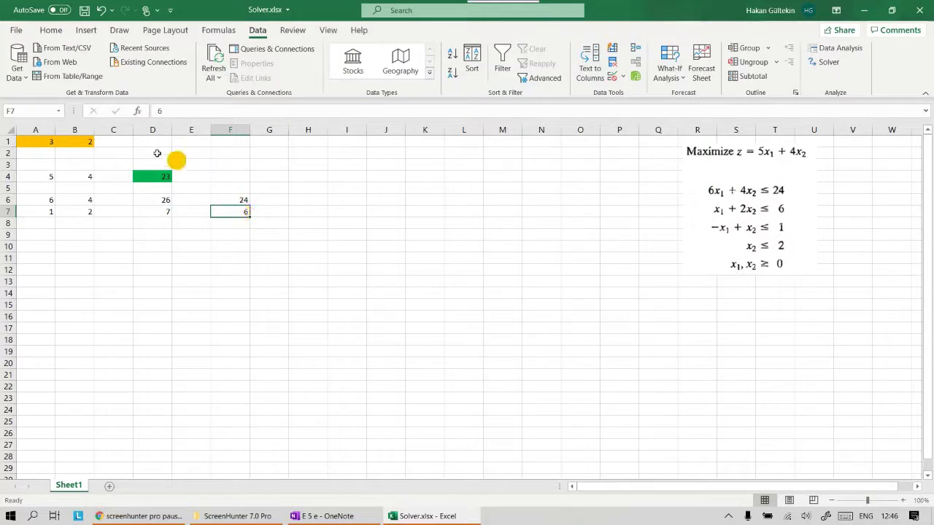
mouse_move(46, 142)
left_mouse_down()
mouse_move(85, 140)
mouse_move(50, 141)
left_mouse_up()
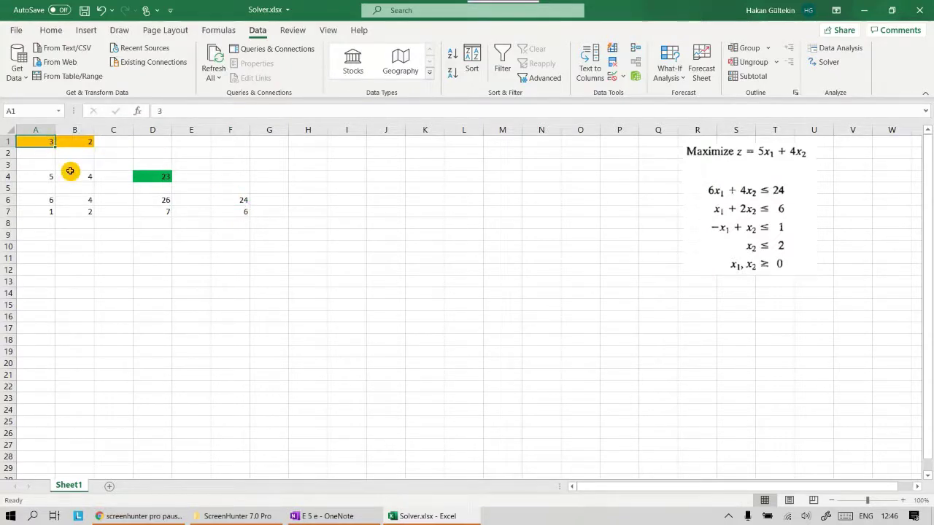
type("1")
key("Return")
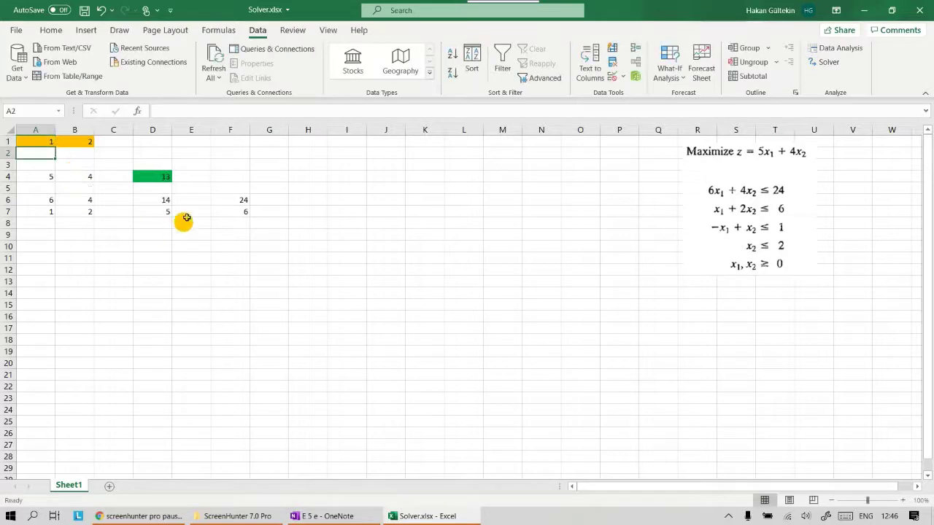
left_click_drag(162, 201, 241, 202)
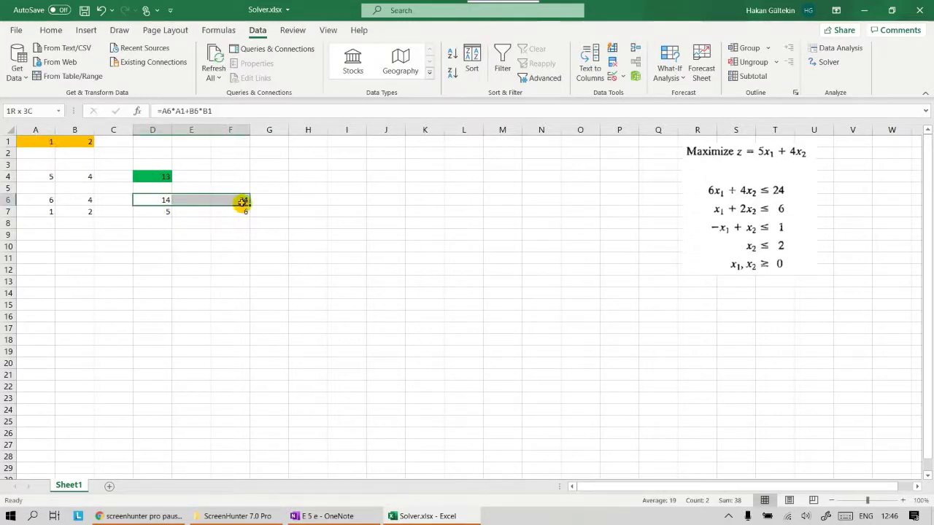
left_click_drag(157, 212, 231, 213)
left_click(219, 259)
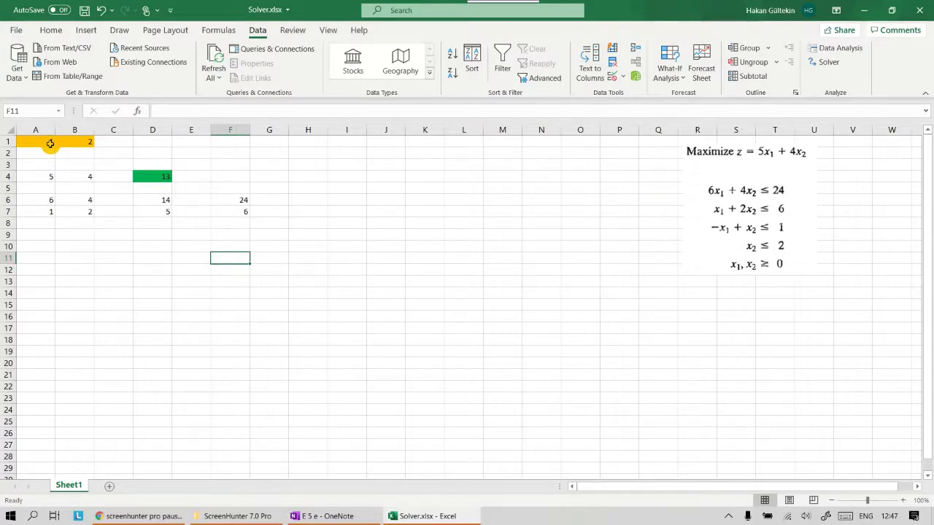
Delete the trial values from A1:B1 so the results return to 0
left_click_drag(50, 143, 77, 145)
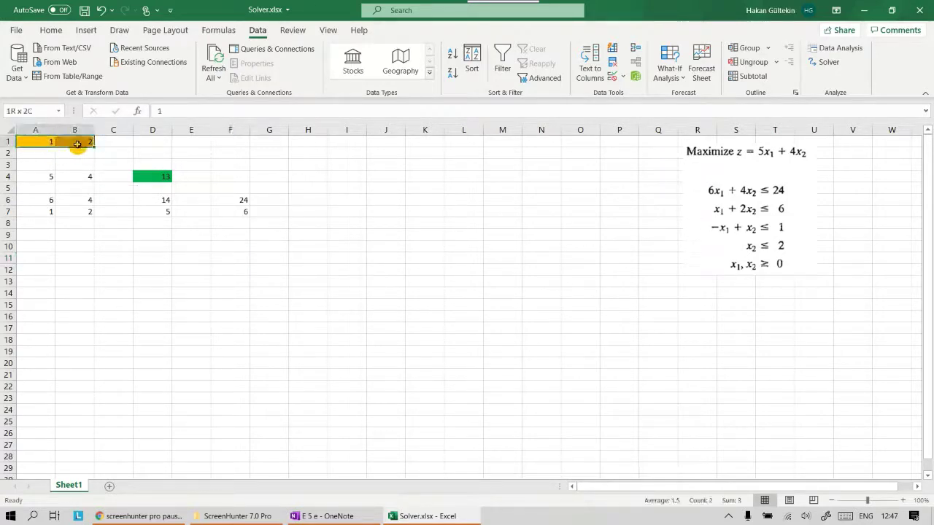
key("Delete")
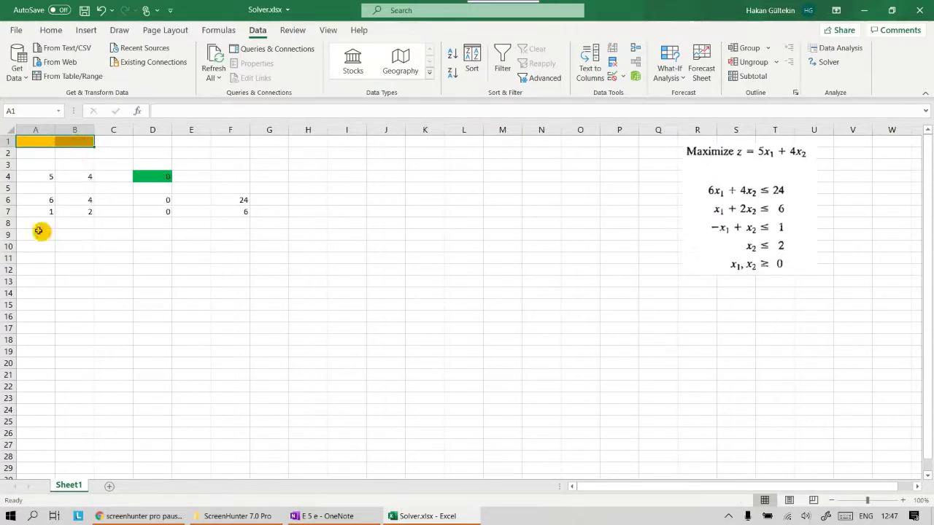
left_click(45, 222)
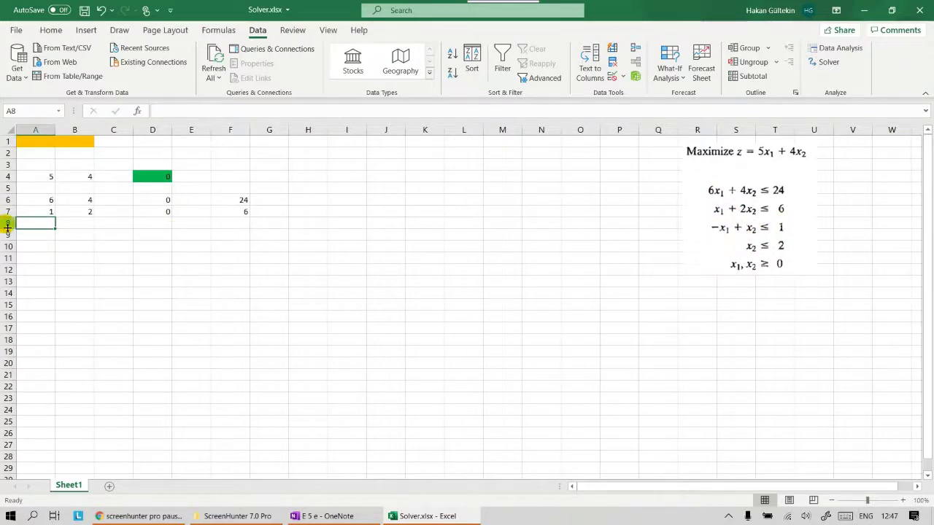
Enter coefficients -1 and 1 in A8:B8 and the formula =A8*A1+B8*B1 in D8
type("-1")
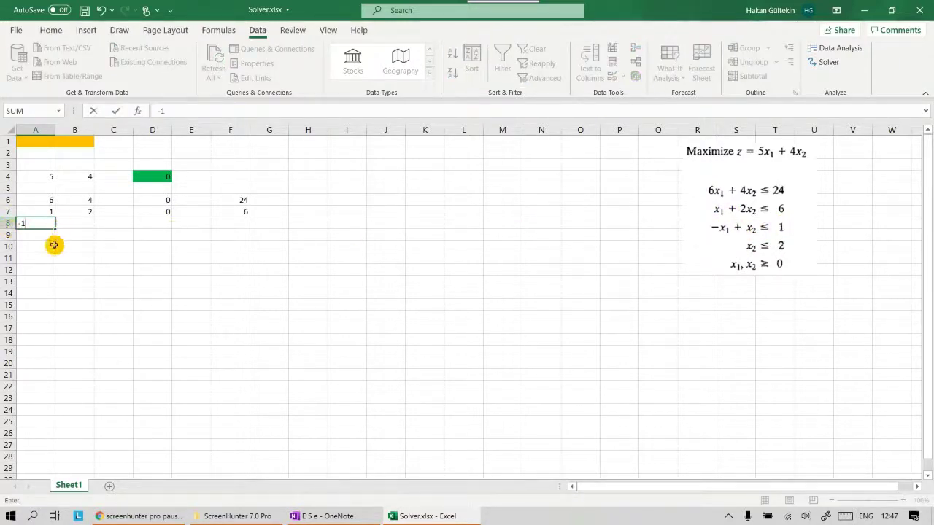
left_click(85, 222)
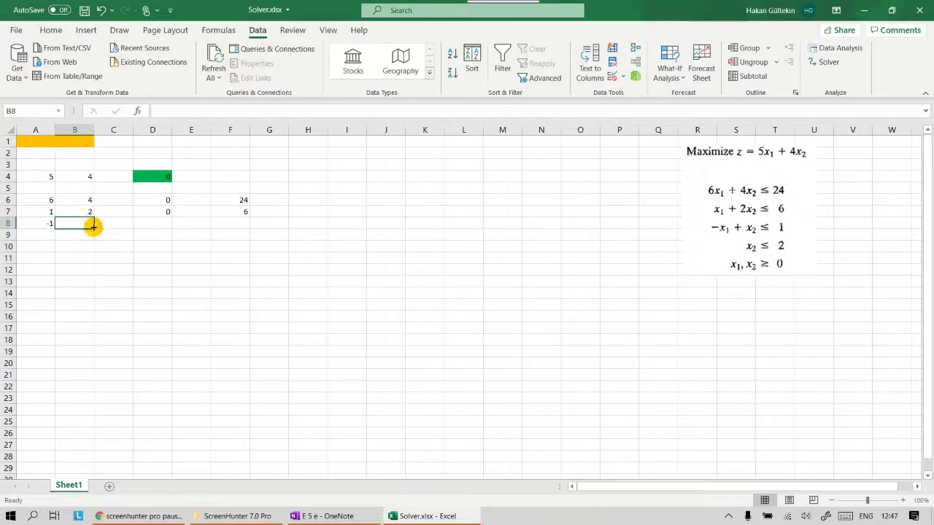
type("1")
left_click(160, 223)
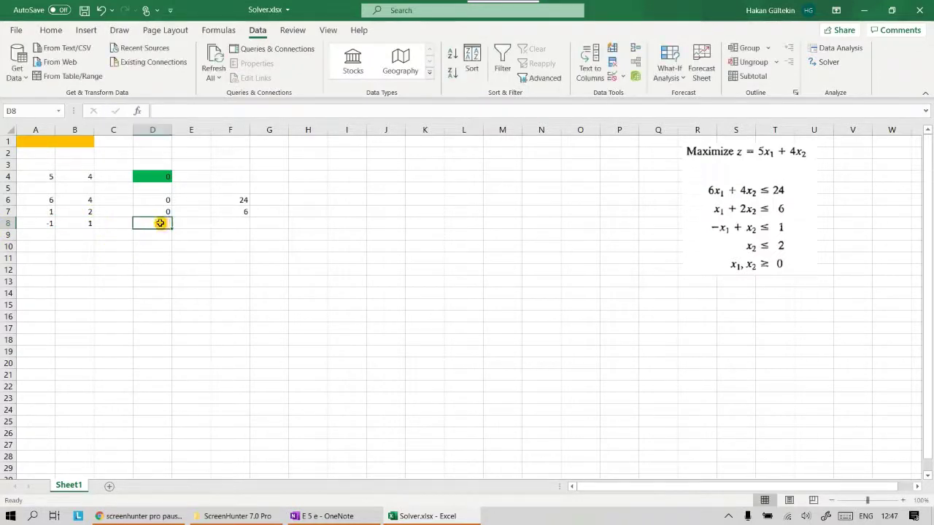
type("=")
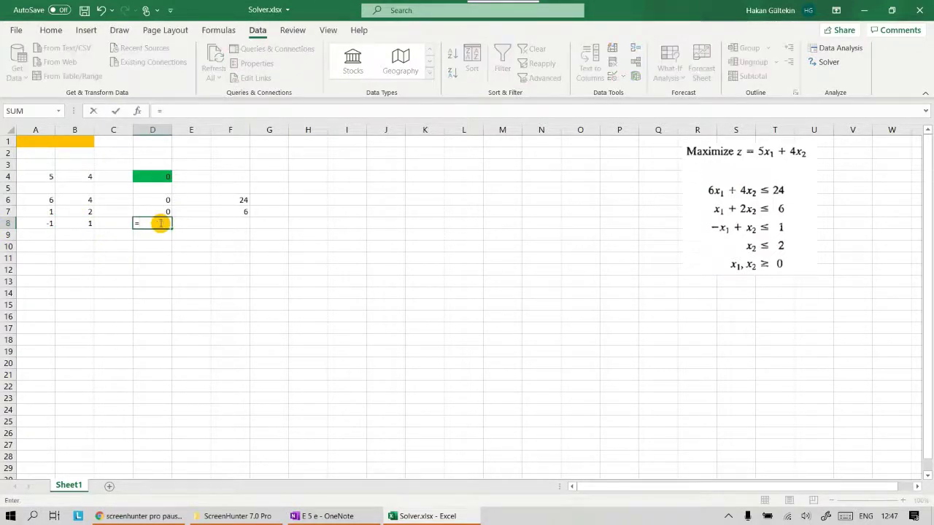
left_click(45, 223)
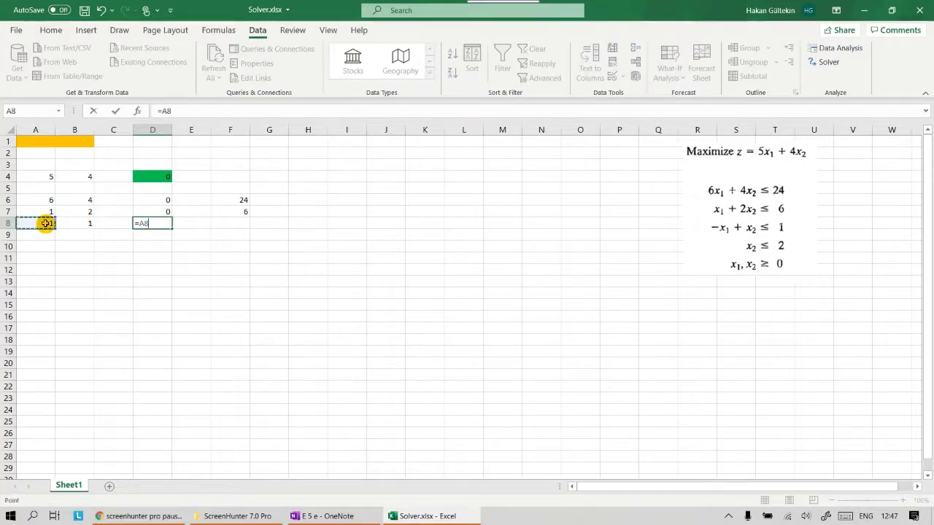
type("*")
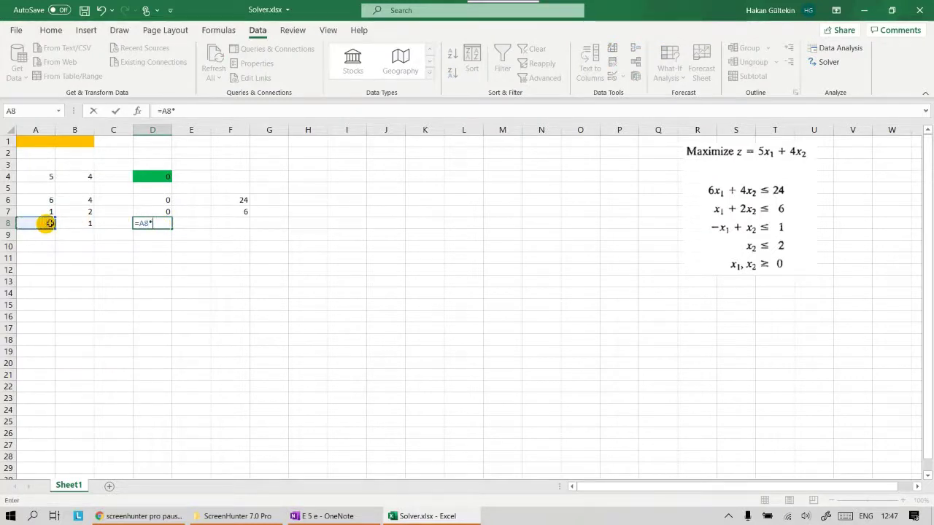
left_click(43, 143)
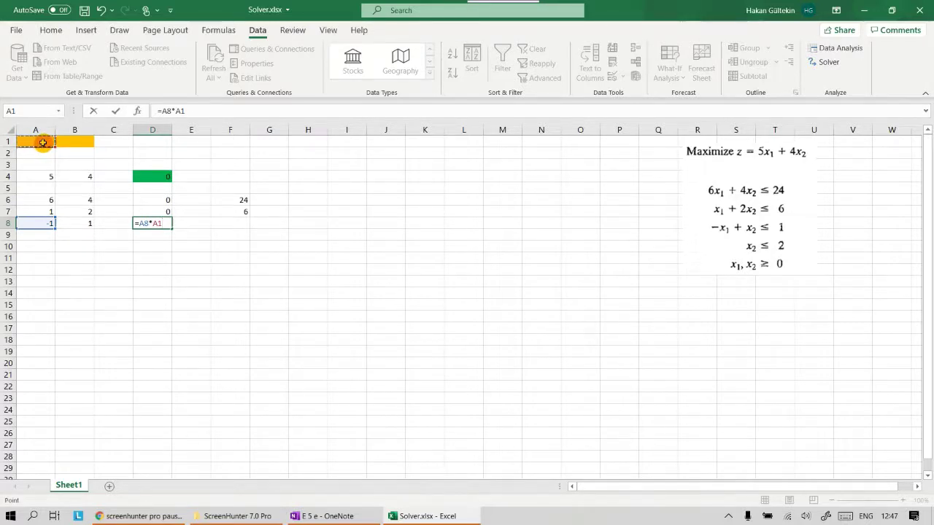
left_click(83, 223)
type("*")
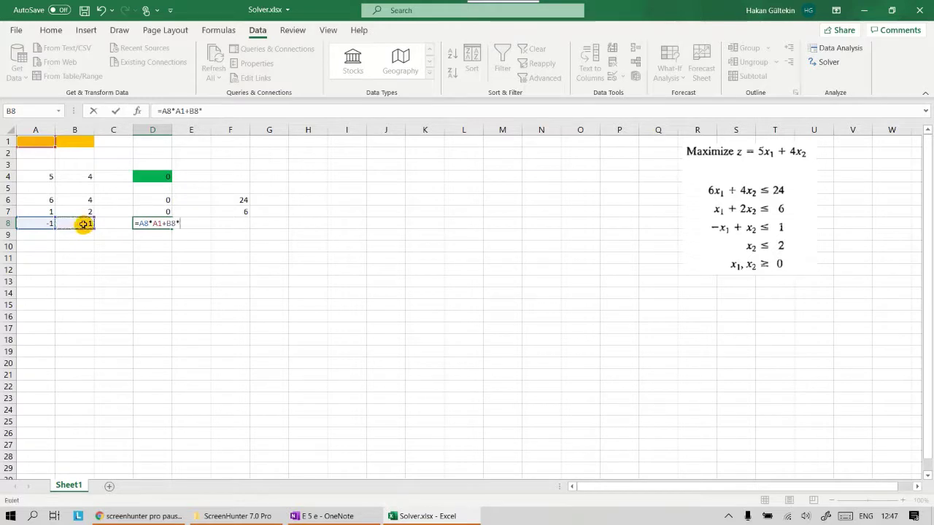
left_click(86, 140)
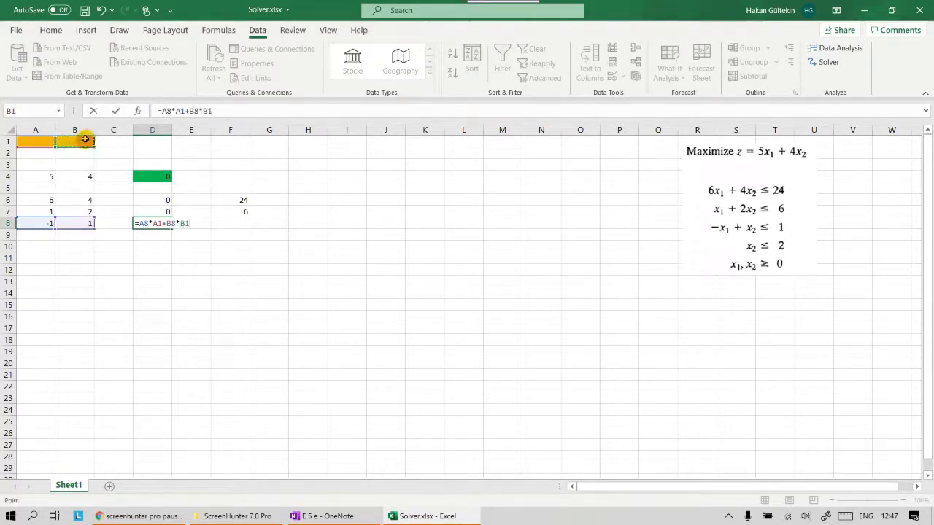
key("Return")
Enter the limit 1 in F8
key("Up")
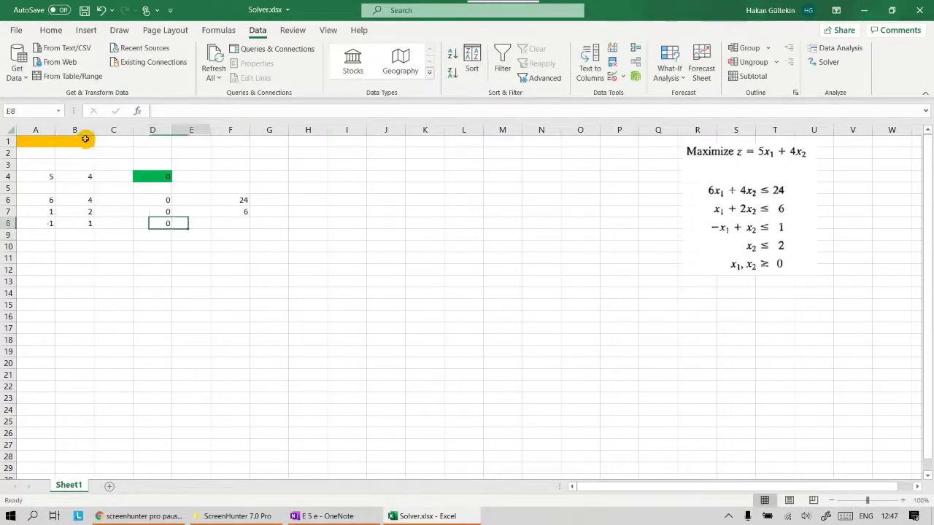
key("Right")
key("Right")
type("1")
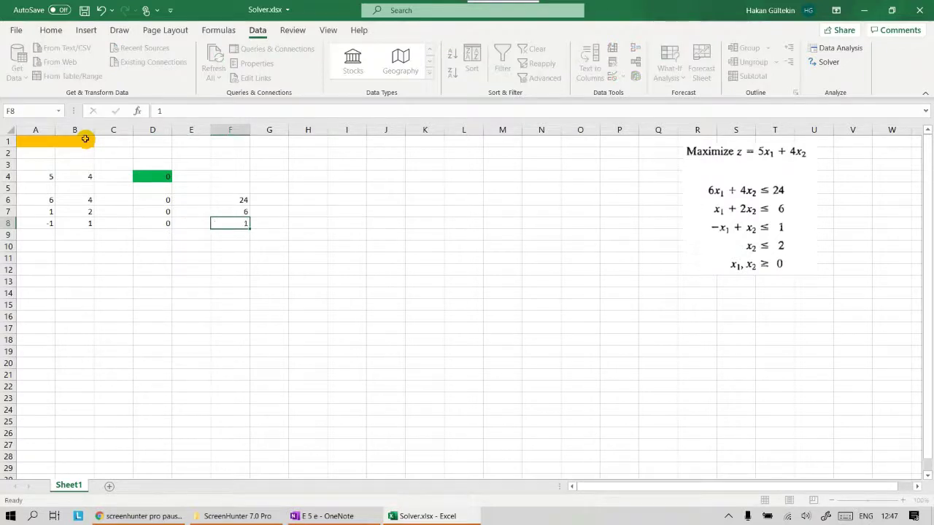
key("Return")
key("Left")
key("Left")
key("Left")
key("Left")
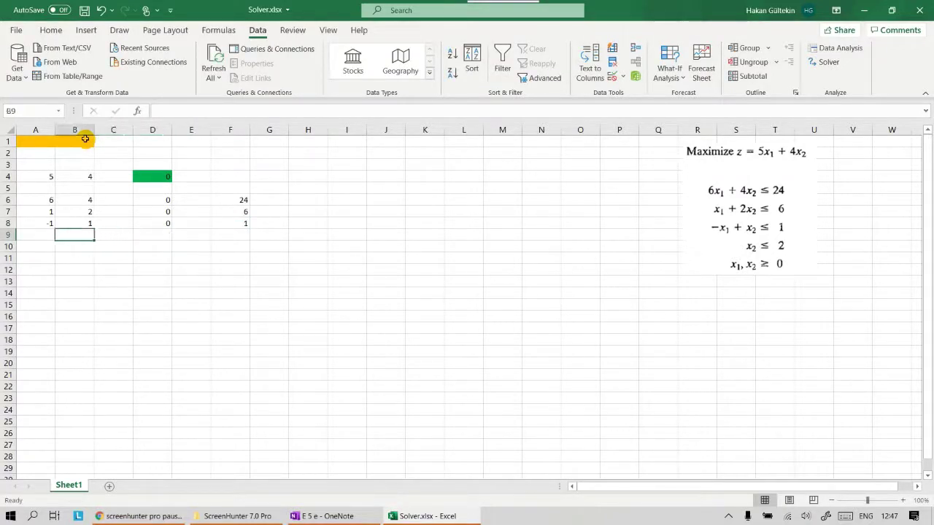
key("Left")
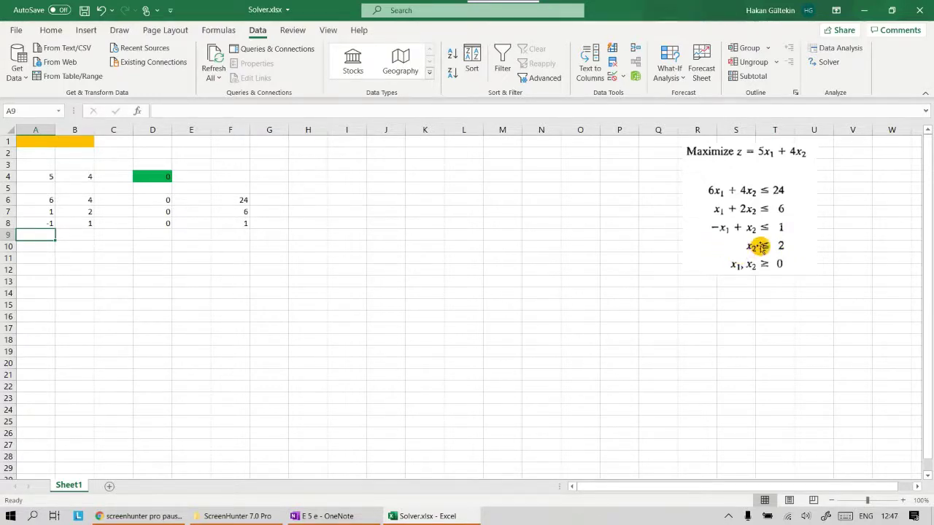
Enter coefficient 1 in B9 and the formula =B9*B1 in D9
left_click(80, 234)
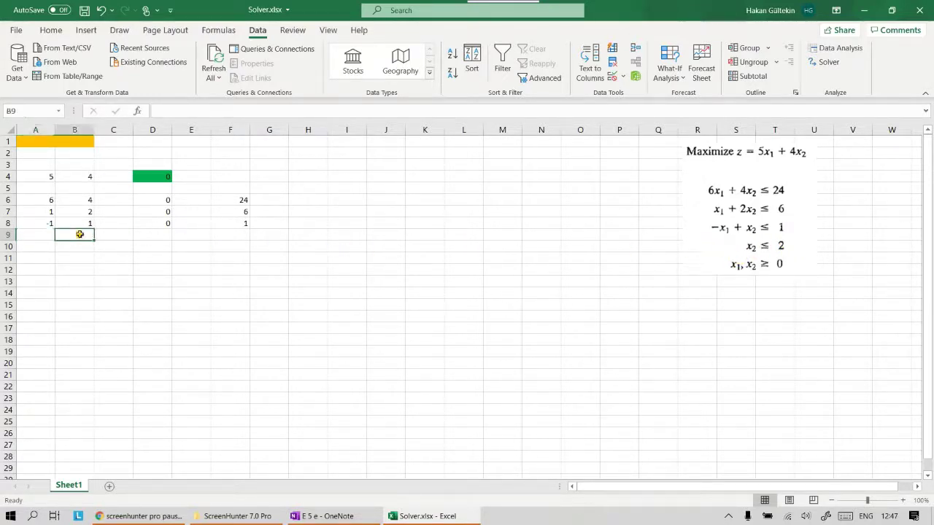
type("1")
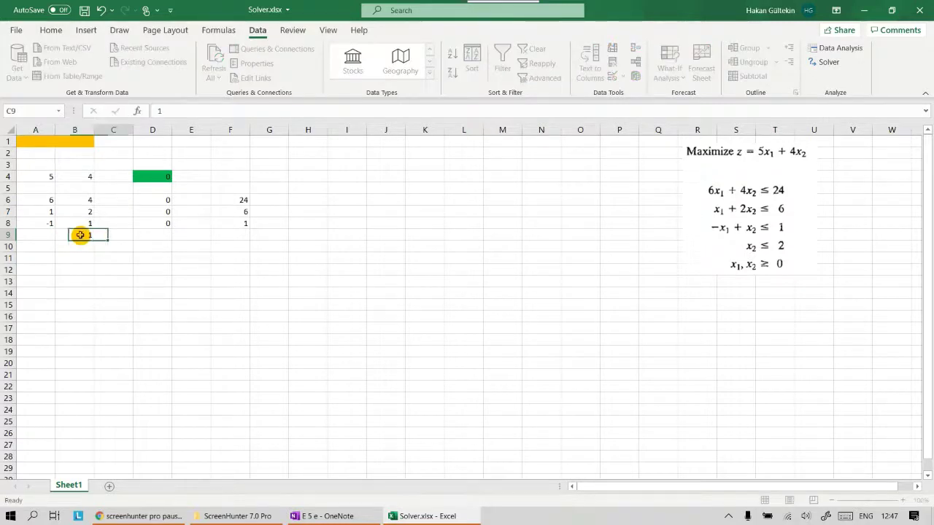
key("Tab")
key("Home")
key("Right")
key("Right")
key("Right")
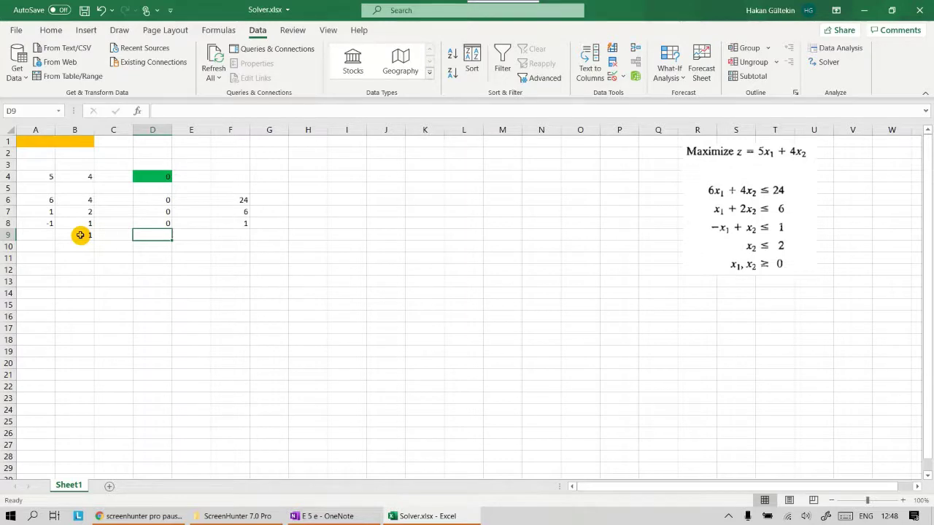
type("+")
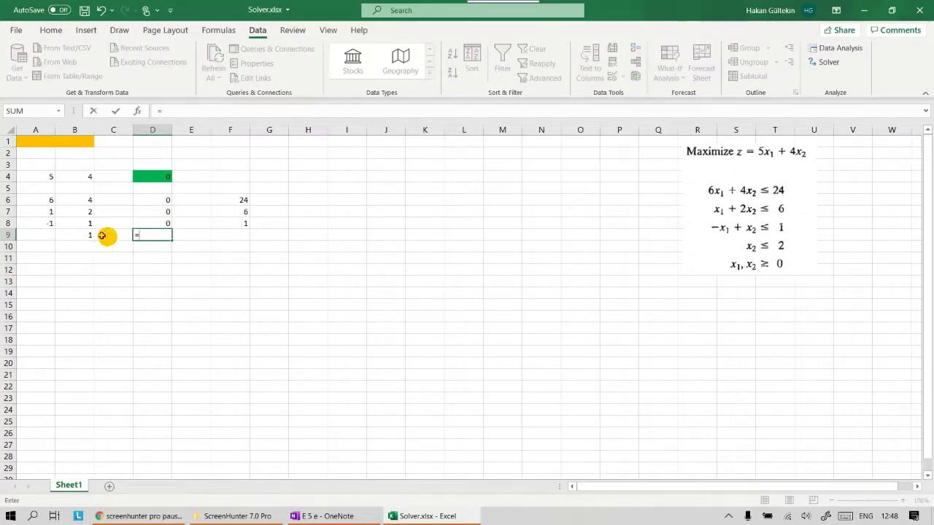
left_click(85, 234)
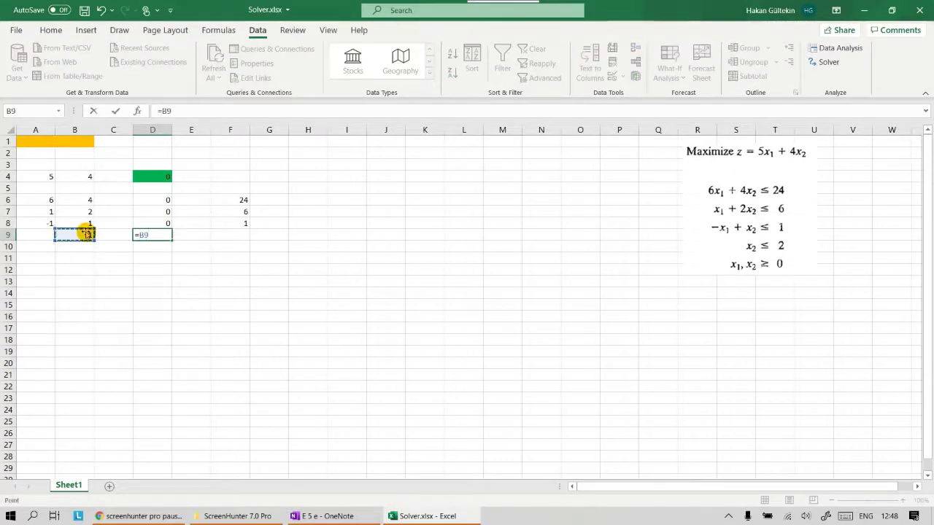
type("*")
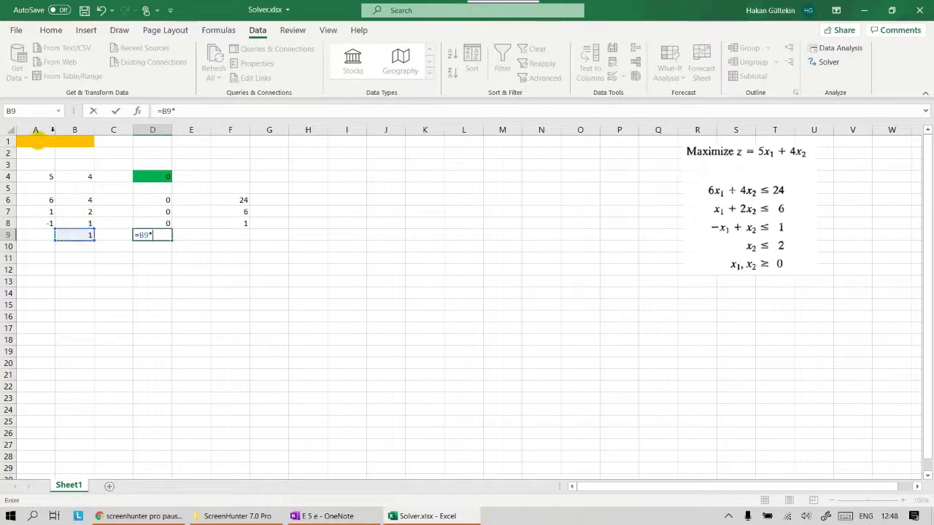
left_click(82, 145)
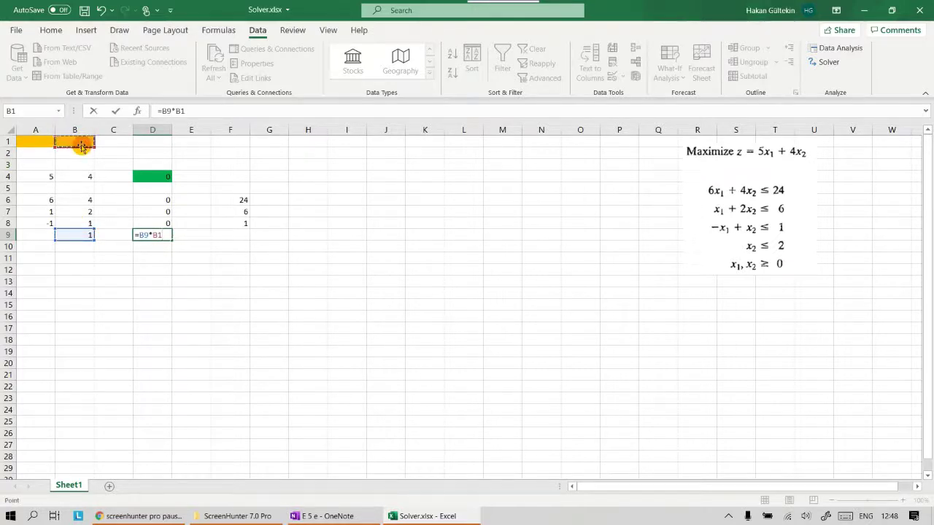
key("Return")
Enter the limit 2 in F9
left_click(241, 234)
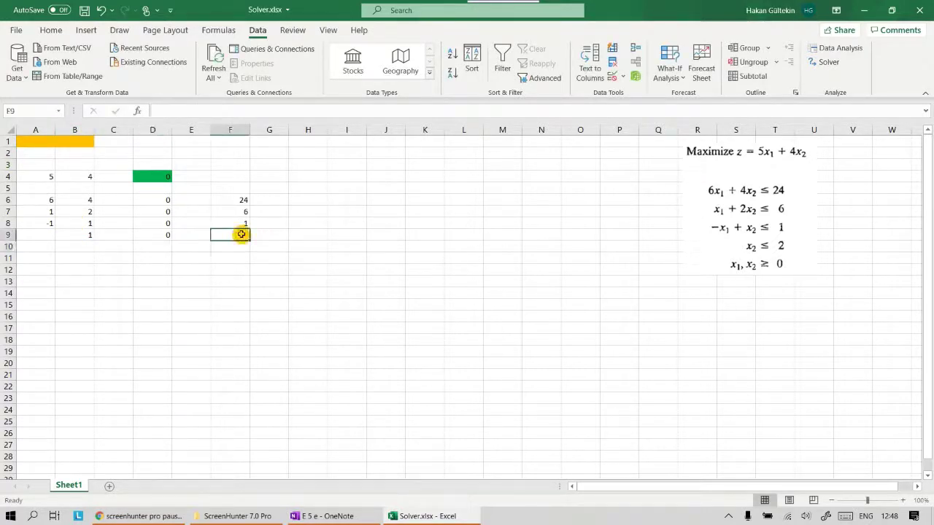
type("2")
key("Return")
left_click(243, 258)
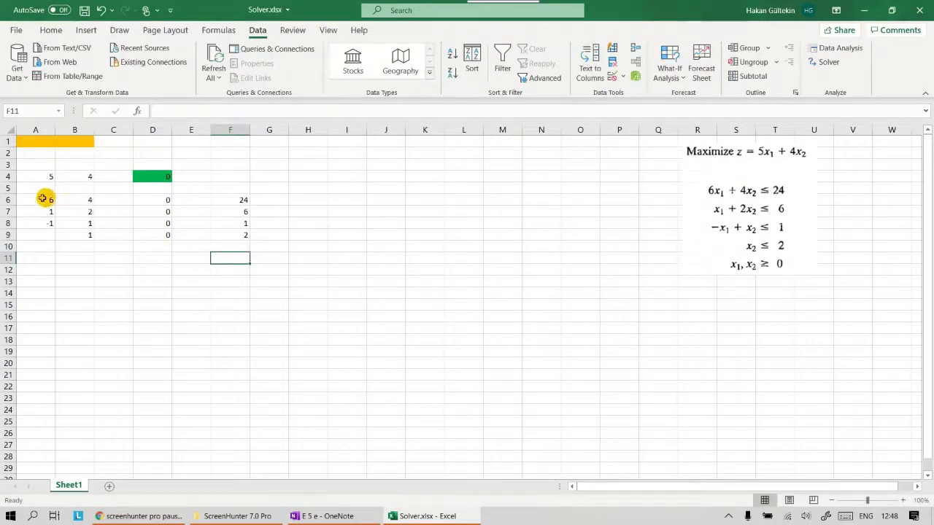
Shade the constraint table A6:F9 with a light blue fill
left_click_drag(44, 199, 211, 232)
left_click_drag(228, 237, 228, 236)
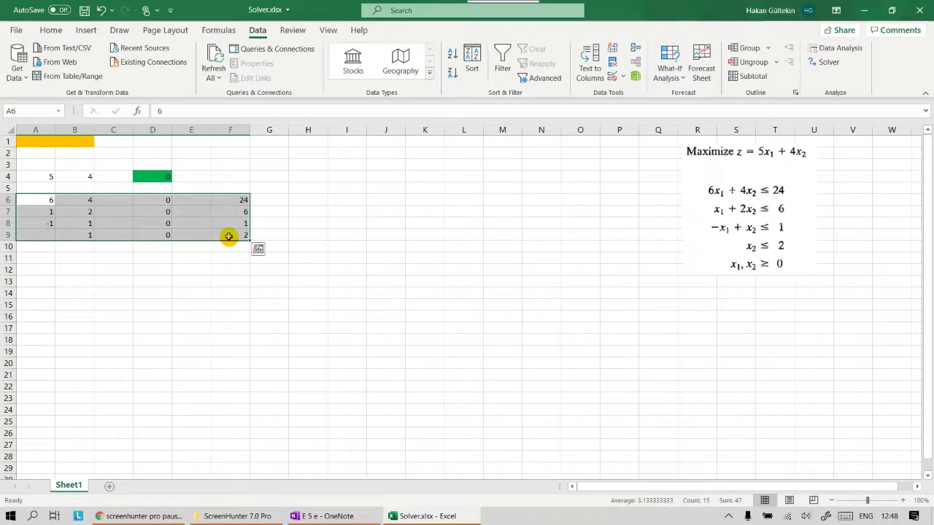
left_click(51, 30)
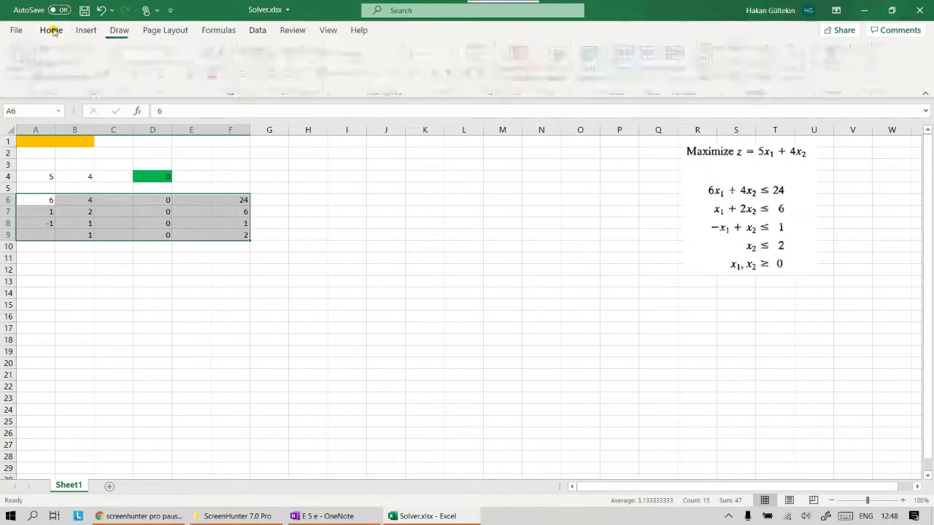
left_click(203, 73)
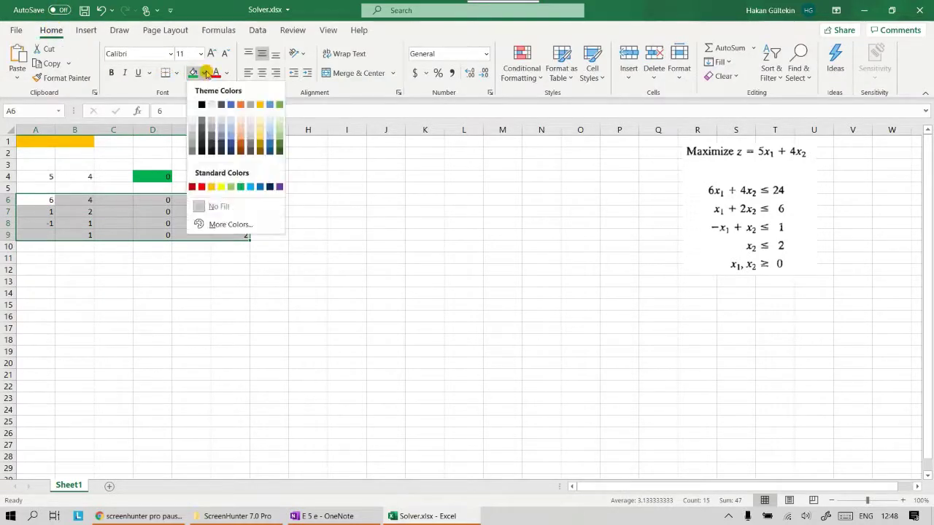
left_click(269, 130)
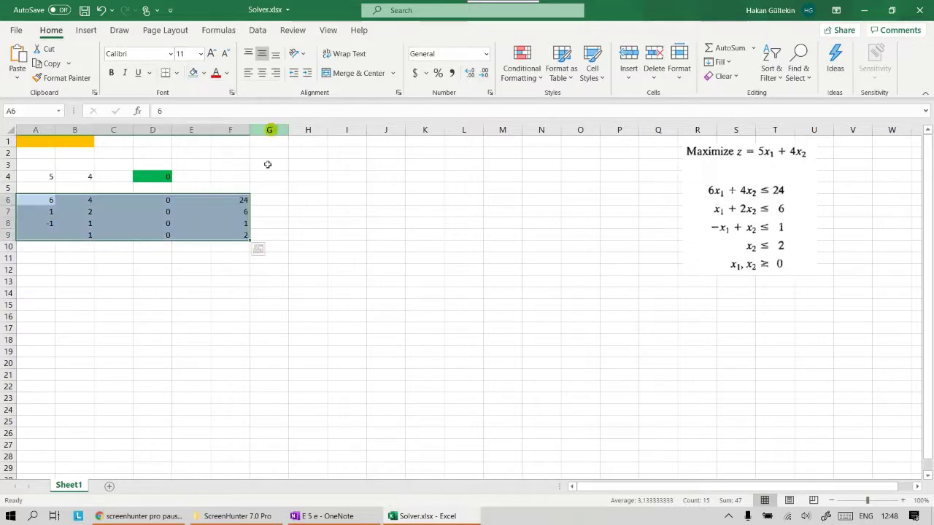
left_click(374, 299)
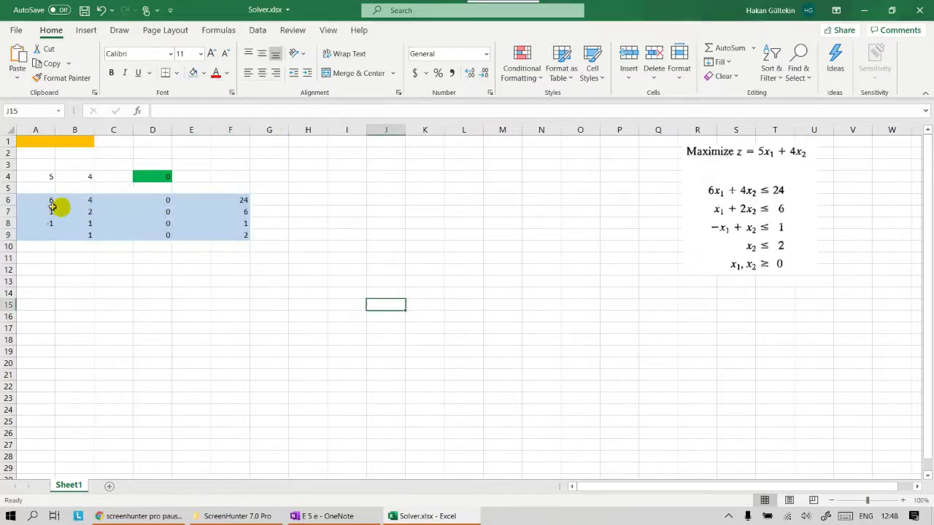
Review the coefficients in A6:B9, formulas in D6:D9 and limits in F6:F9
left_click_drag(35, 202, 76, 235)
left_click(141, 212)
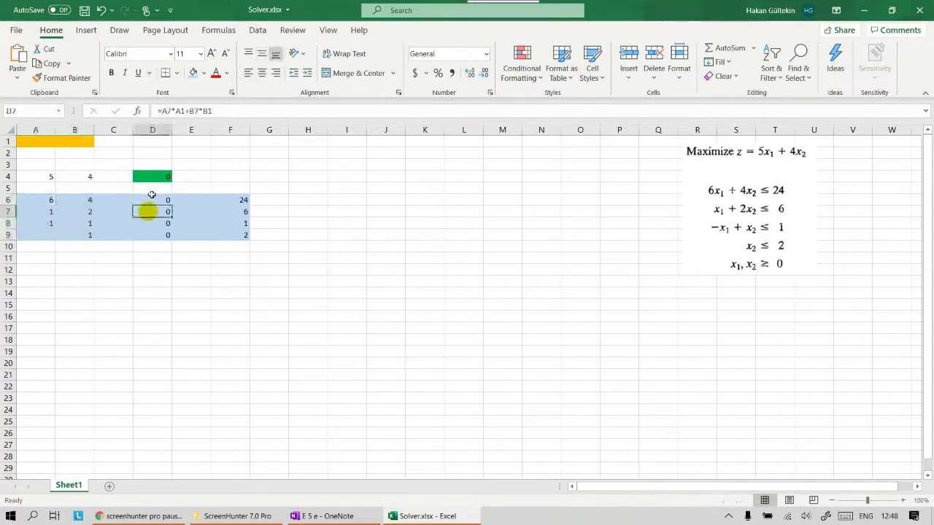
left_click_drag(151, 194, 146, 236)
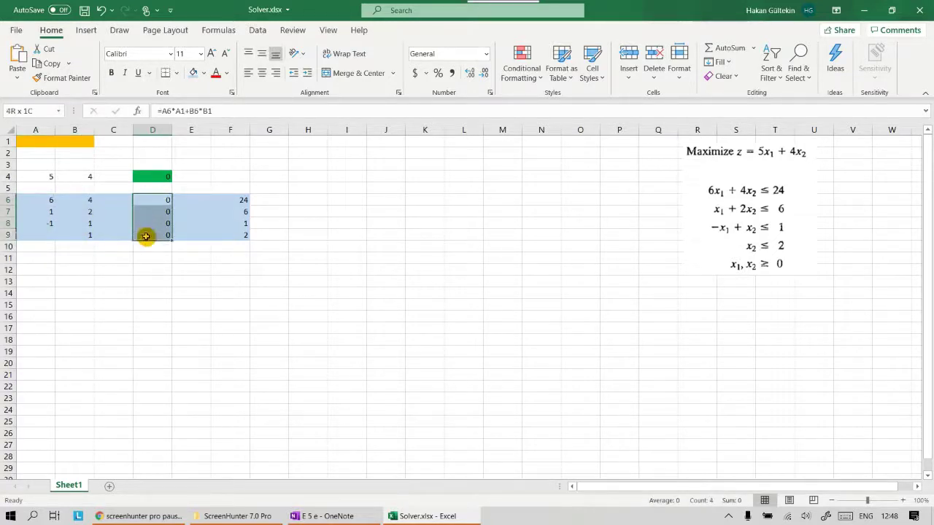
left_click_drag(241, 200, 240, 235)
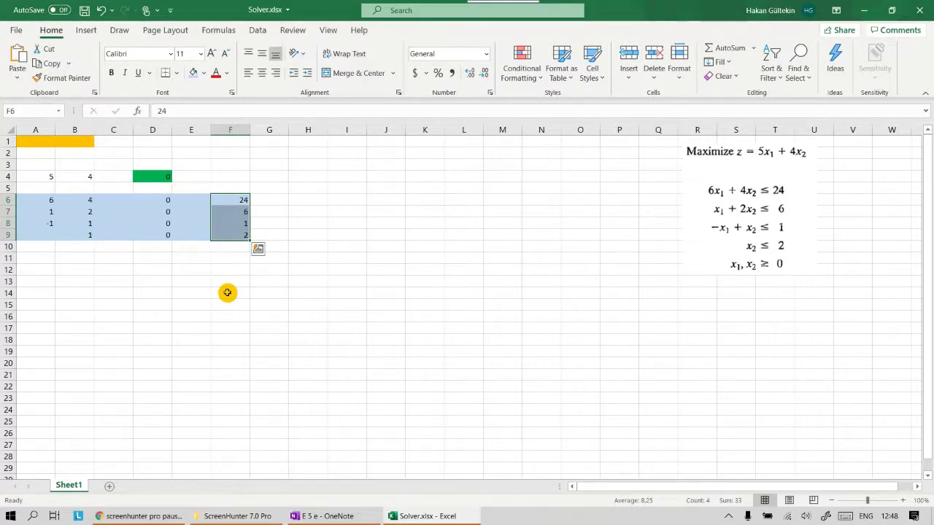
left_click(312, 279)
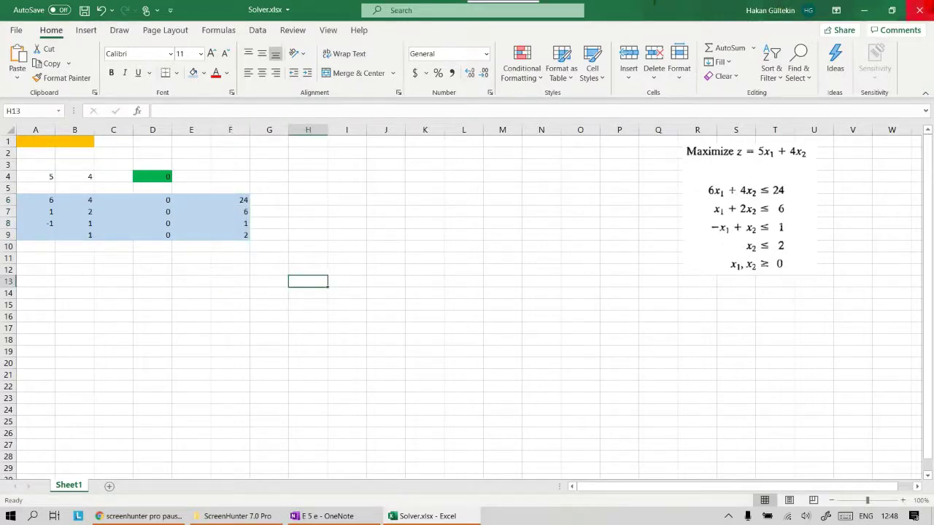
left_click(257, 30)
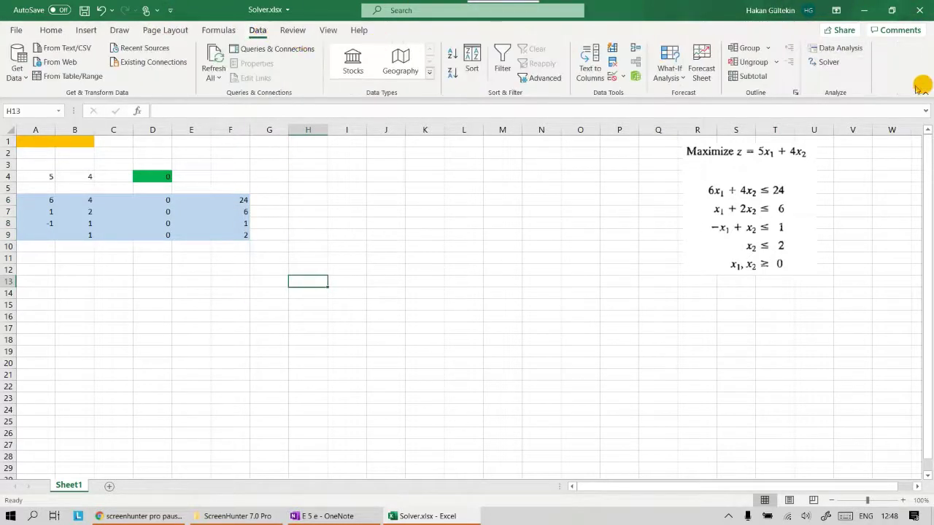
In Solver Parameters, set the objective to cell $D$4 with Max as the goal
left_click(830, 65)
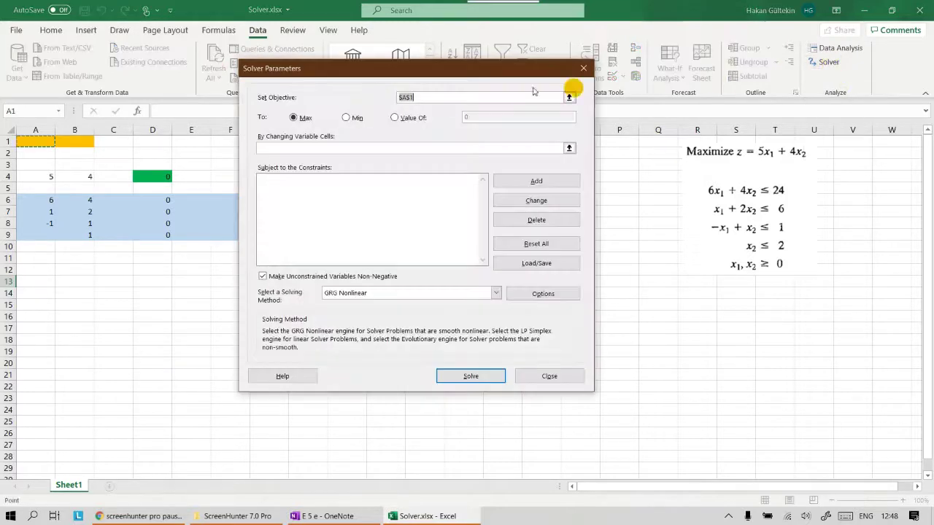
left_click_drag(393, 75, 502, 91)
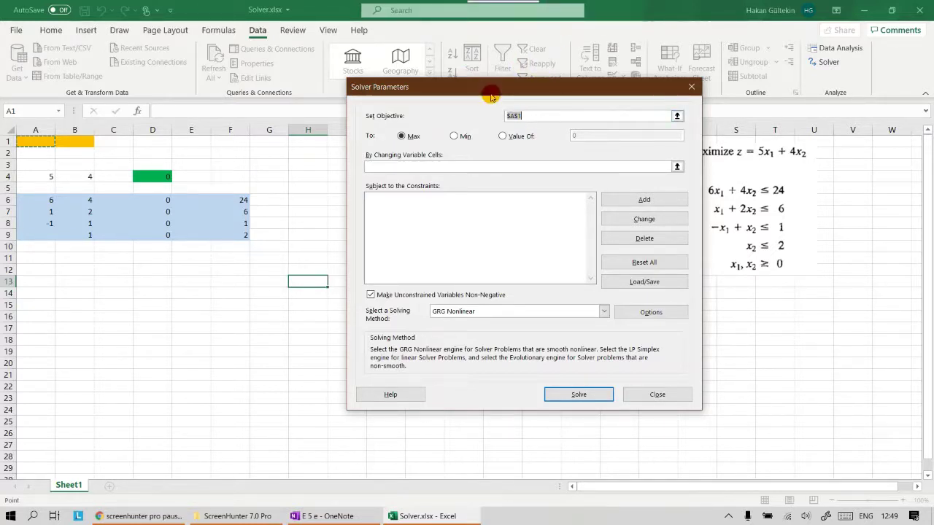
left_click_drag(491, 97, 480, 111)
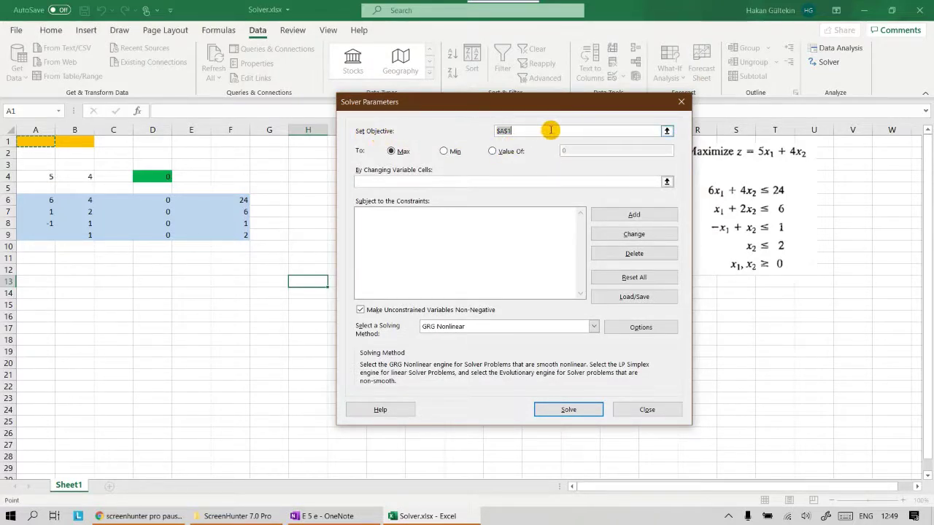
left_click(666, 131)
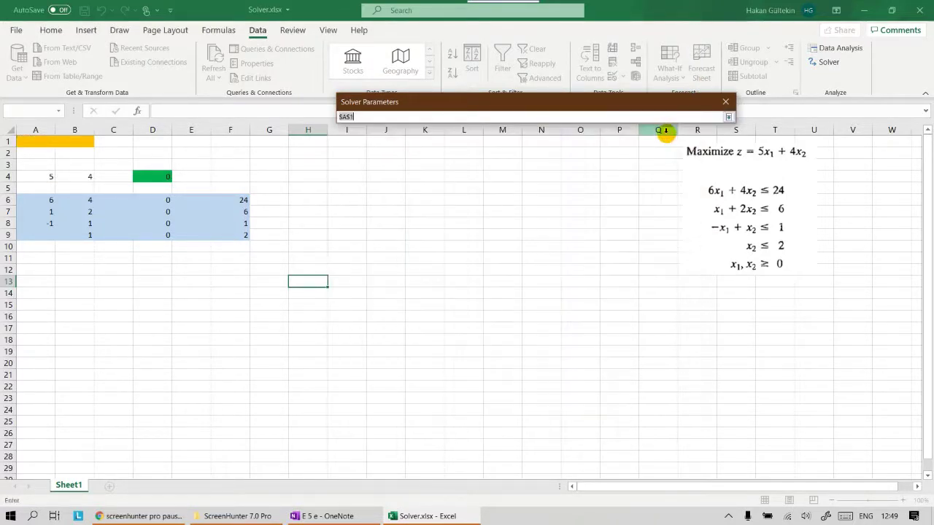
left_click(153, 177)
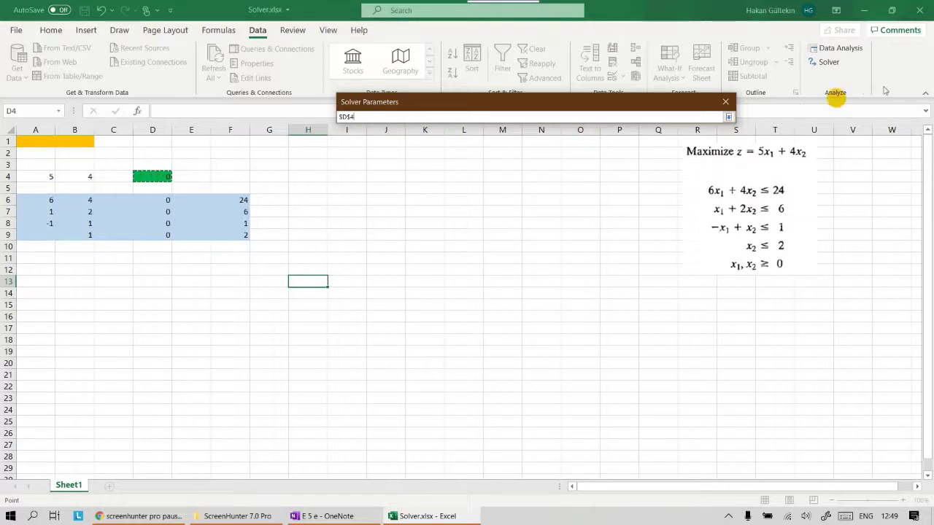
left_click(728, 117)
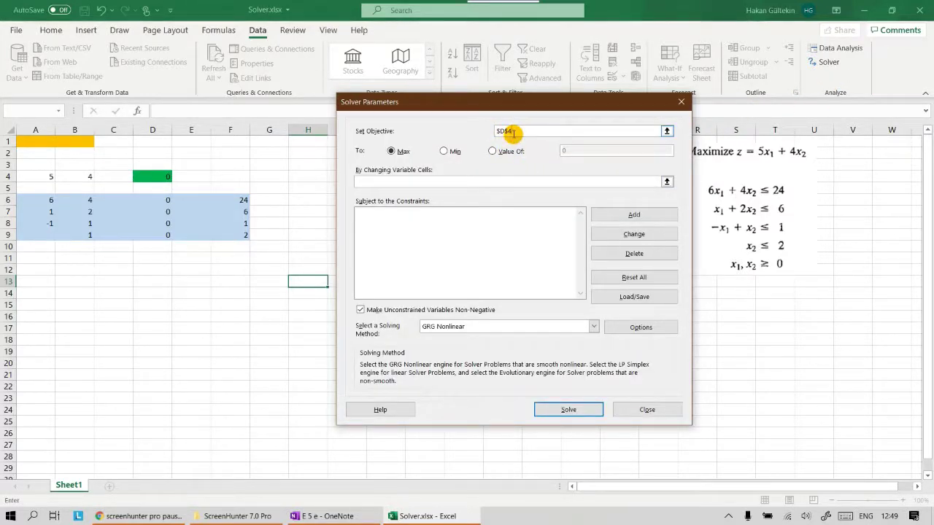
left_click_drag(543, 102, 491, 95)
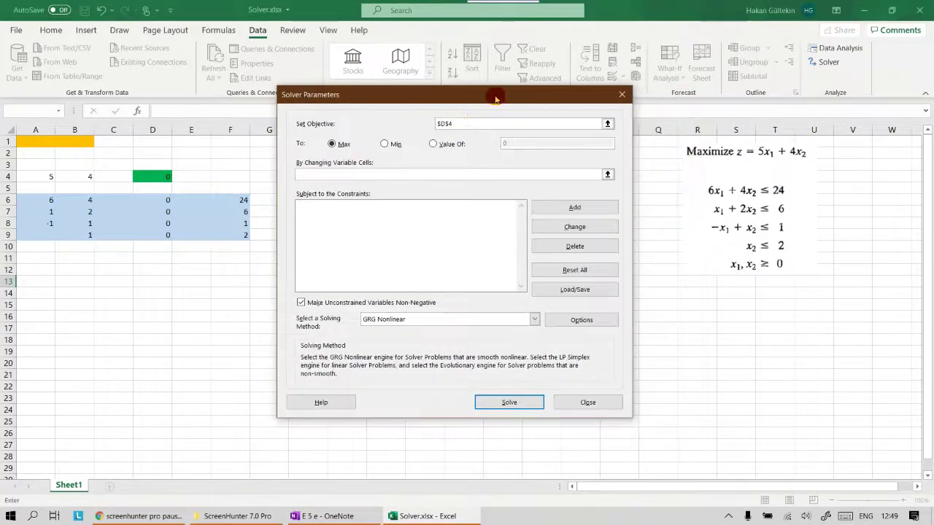
left_click(337, 145)
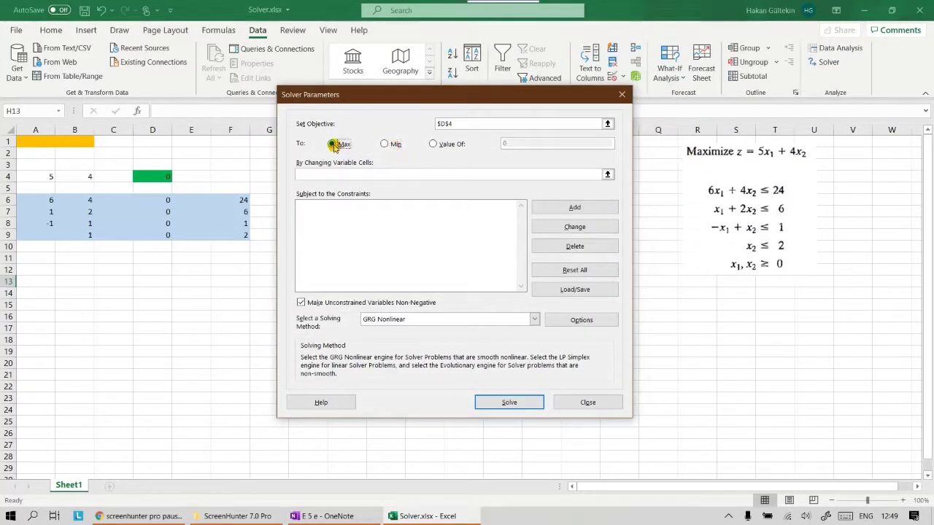
left_click(393, 145)
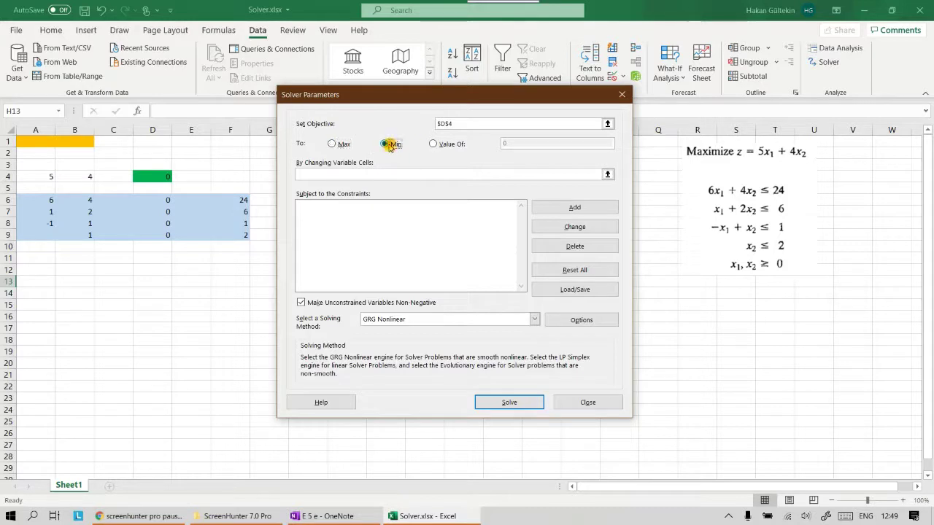
left_click(435, 146)
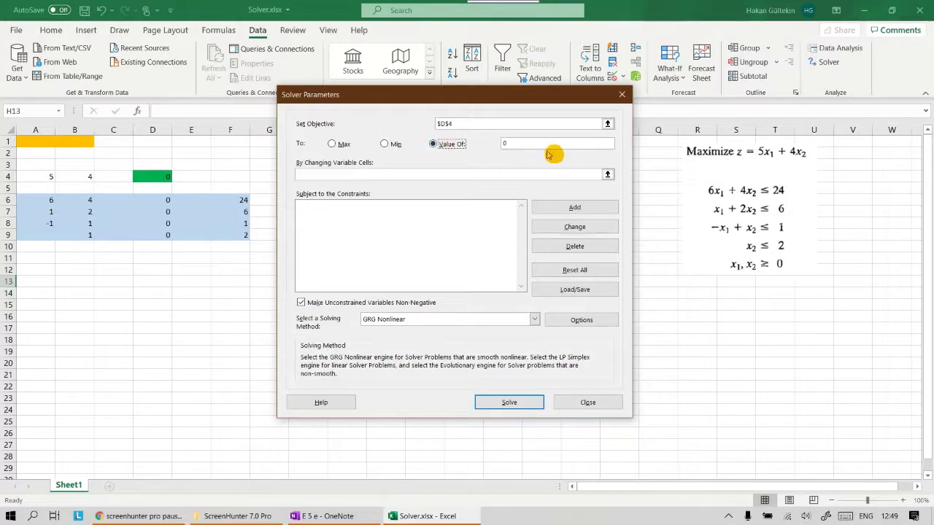
left_click_drag(553, 150, 493, 144)
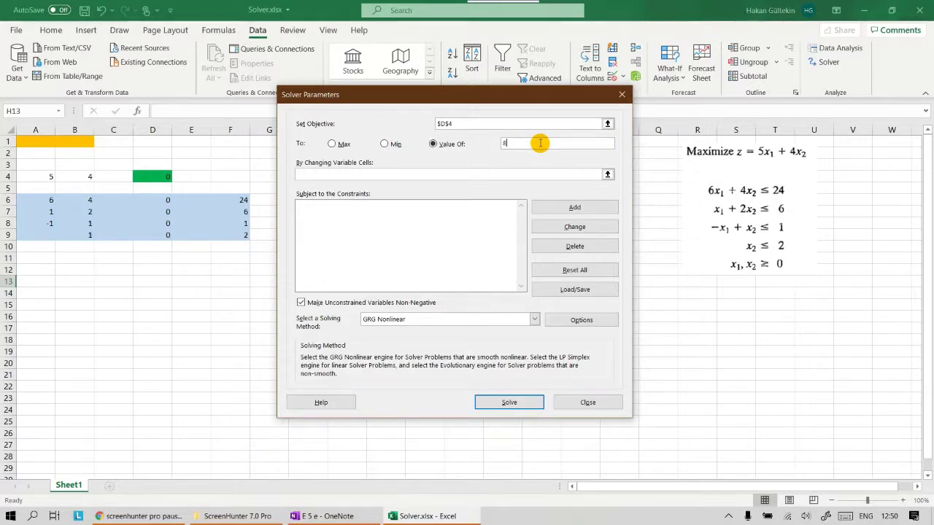
left_click(386, 144)
left_click(332, 144)
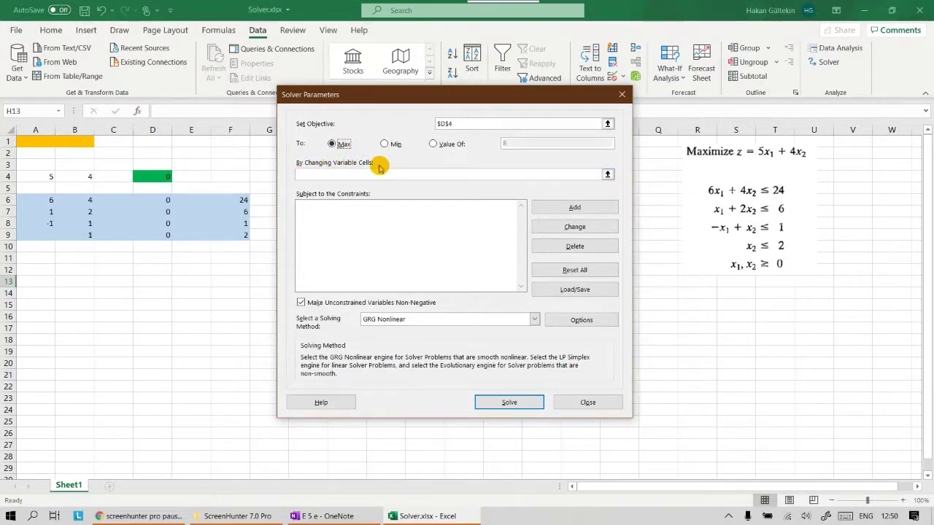
Set Solver's By Changing Variable Cells to $A$1:$B$1
left_click(607, 175)
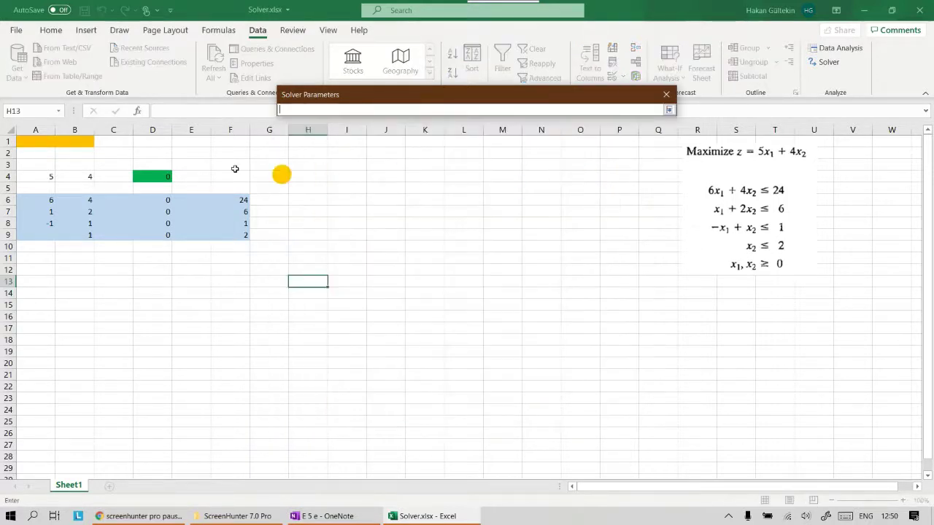
left_click_drag(17, 144, 72, 141)
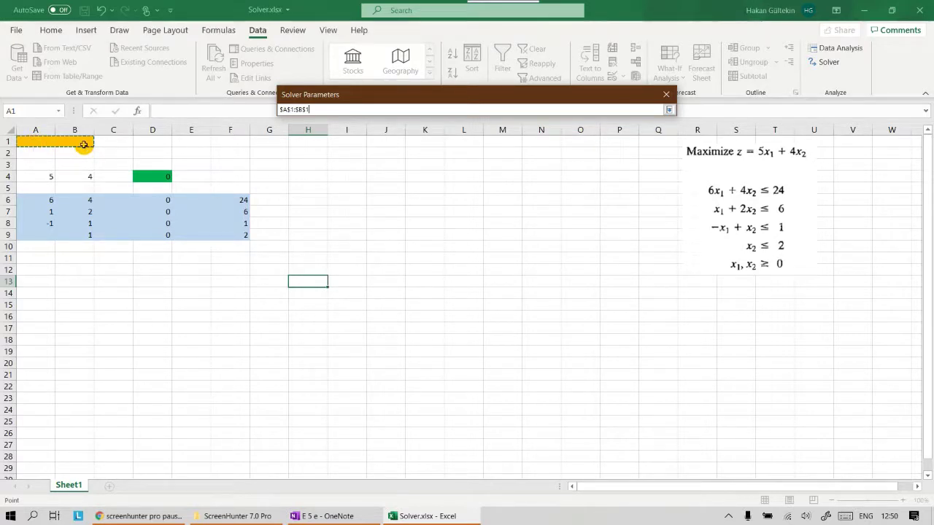
left_click(669, 111)
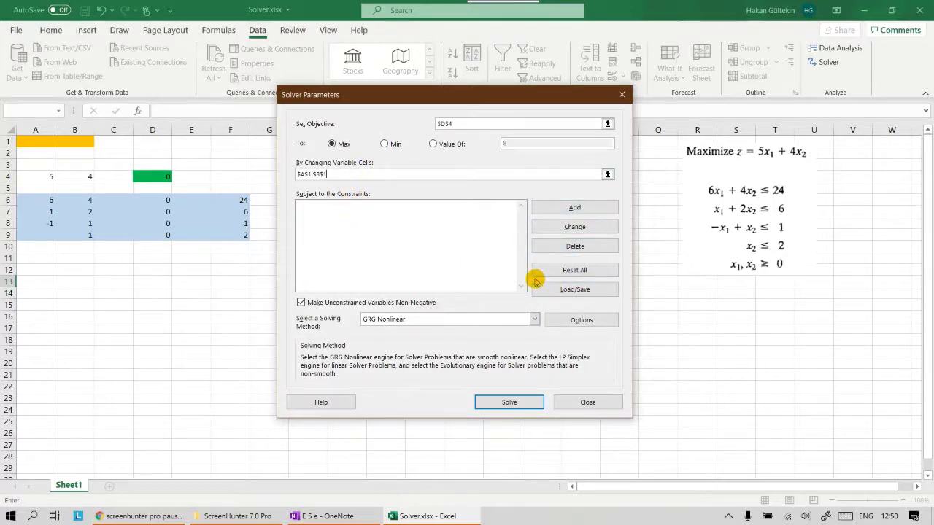
left_click_drag(441, 95, 505, 86)
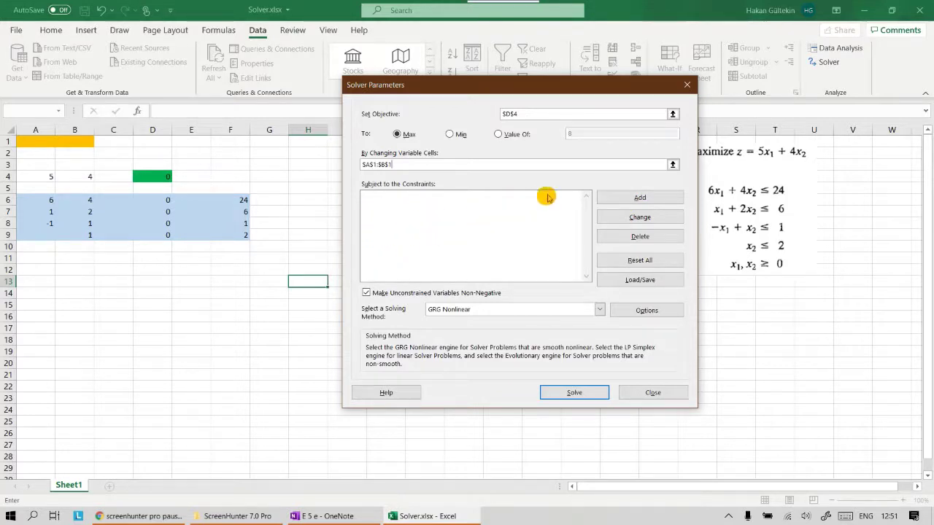
Add the Solver constraint $D$6 <= $F$6 and return to Solver Parameters
left_click(652, 198)
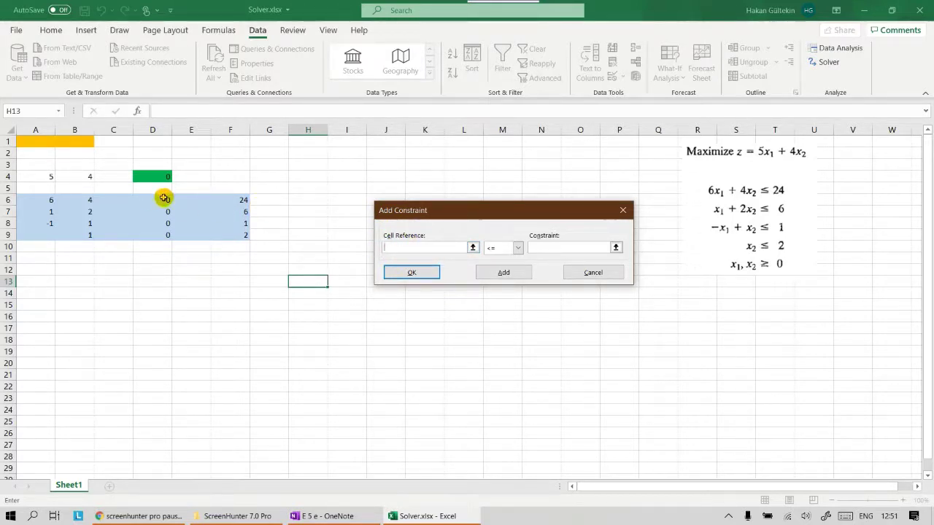
left_click(473, 248)
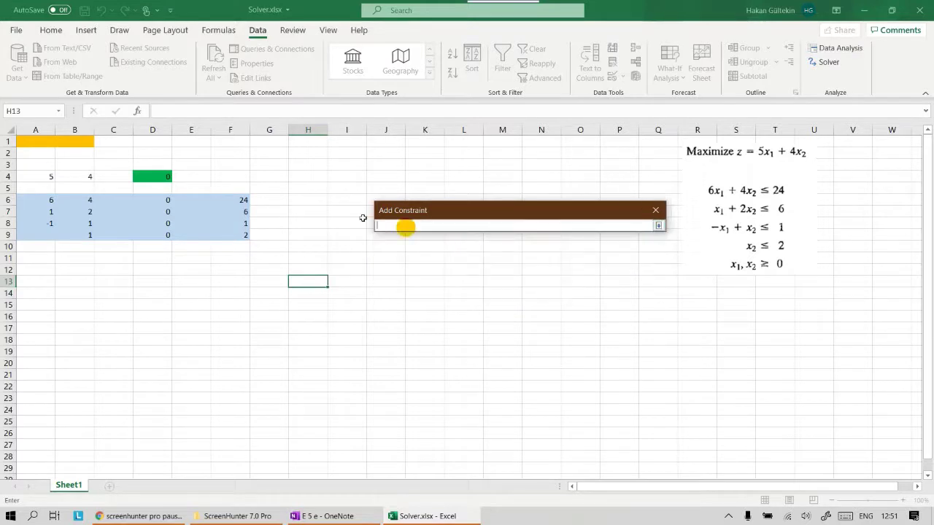
left_click(163, 198)
left_click(162, 199)
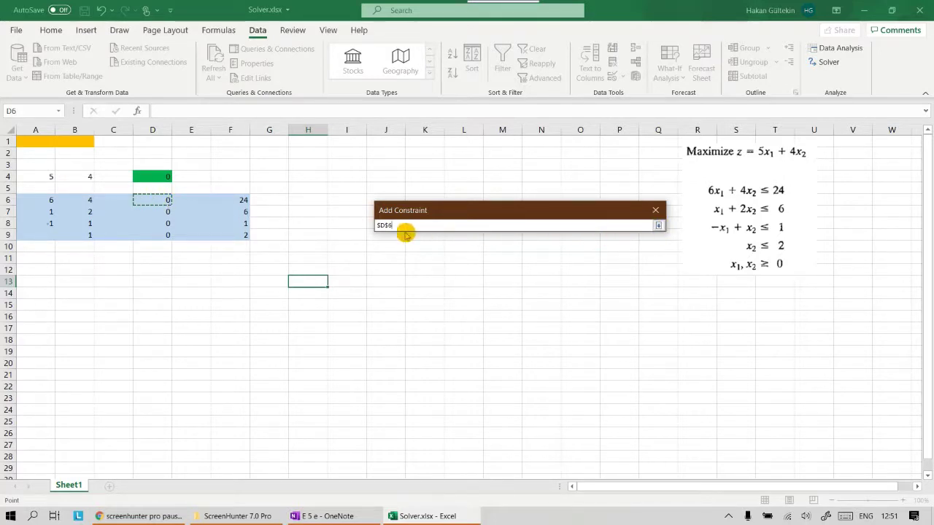
left_click(658, 225)
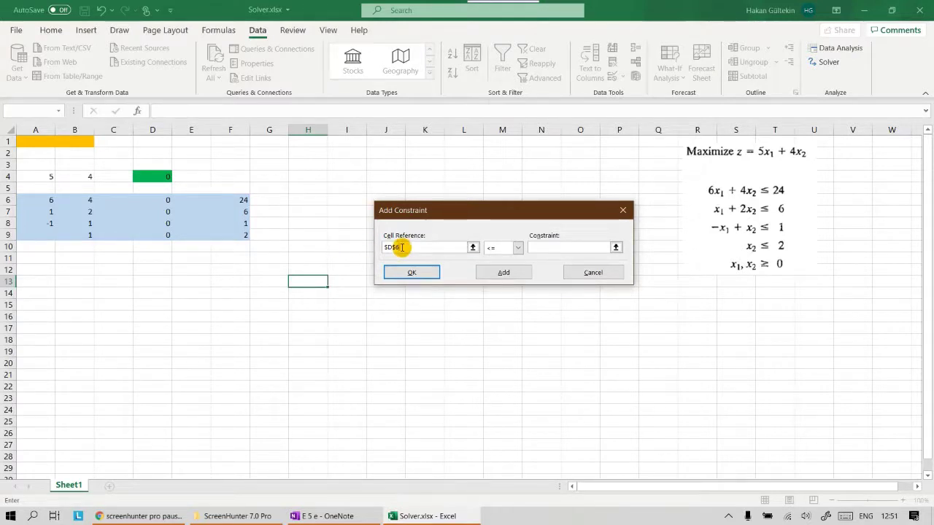
left_click(517, 248)
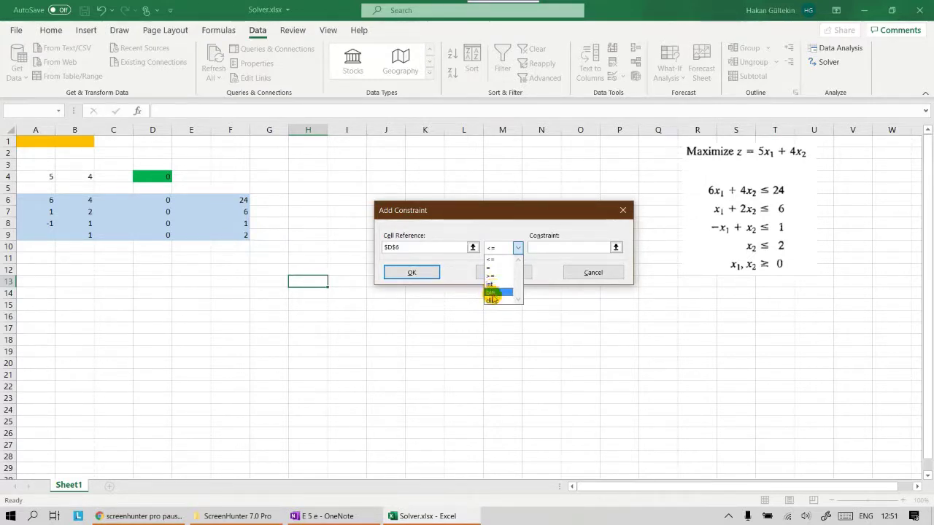
left_click(498, 260)
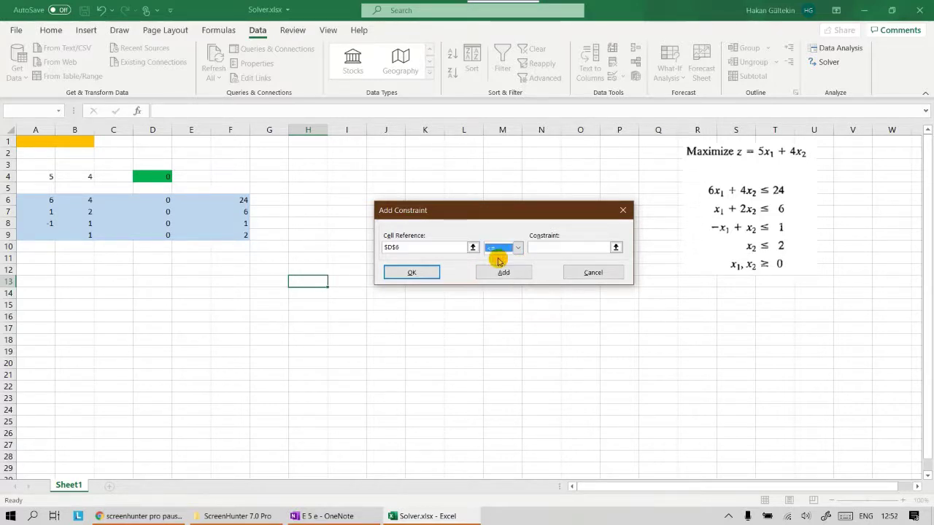
left_click(558, 248)
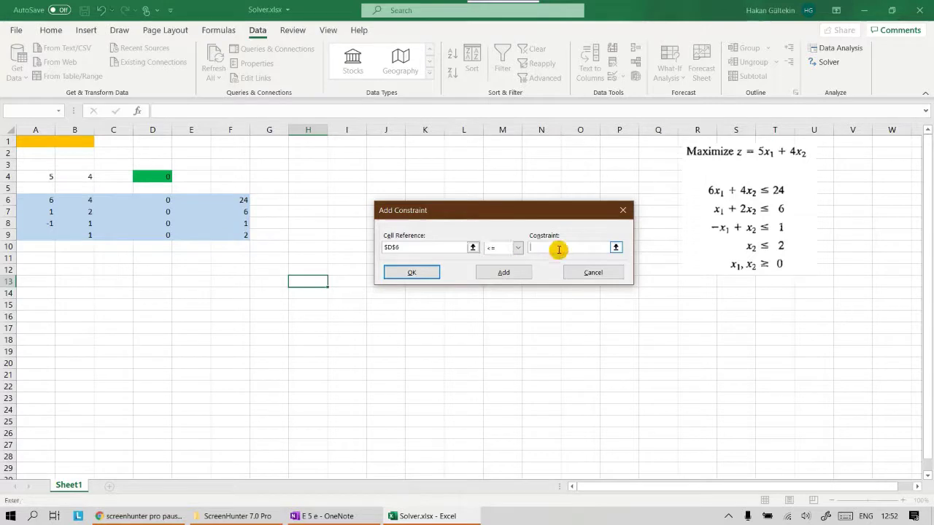
left_click(615, 248)
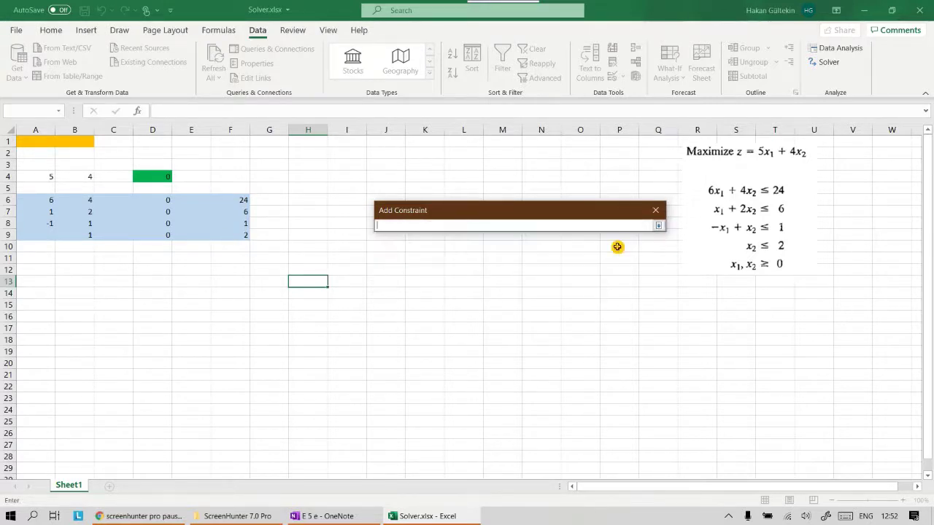
left_click(244, 201)
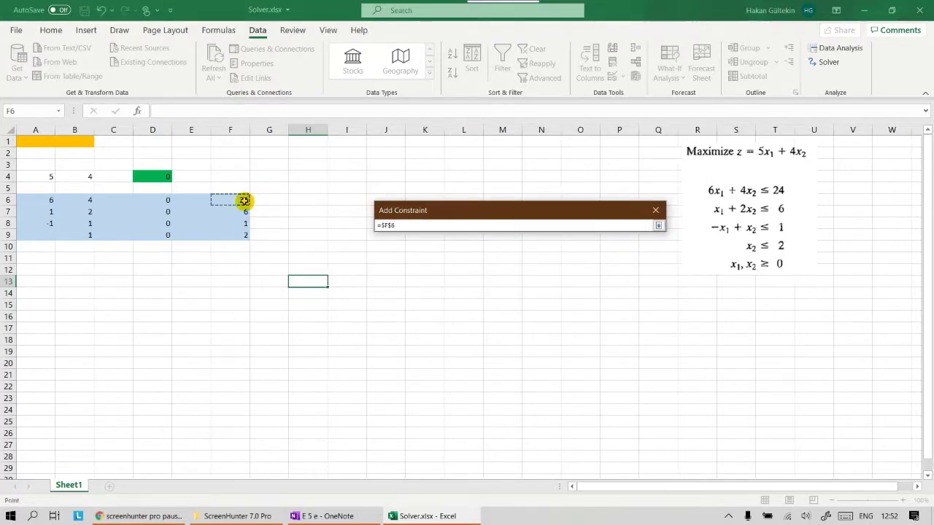
left_click(658, 226)
left_click(387, 247)
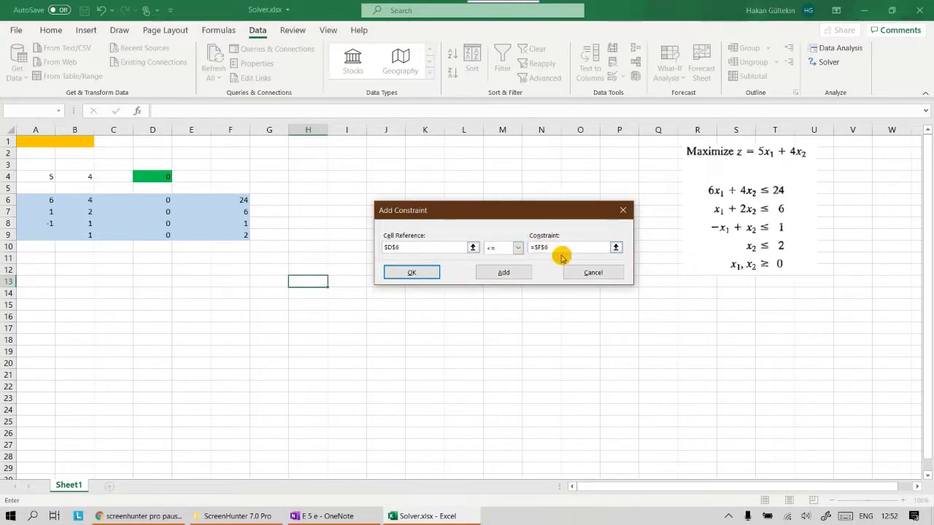
left_click(411, 272)
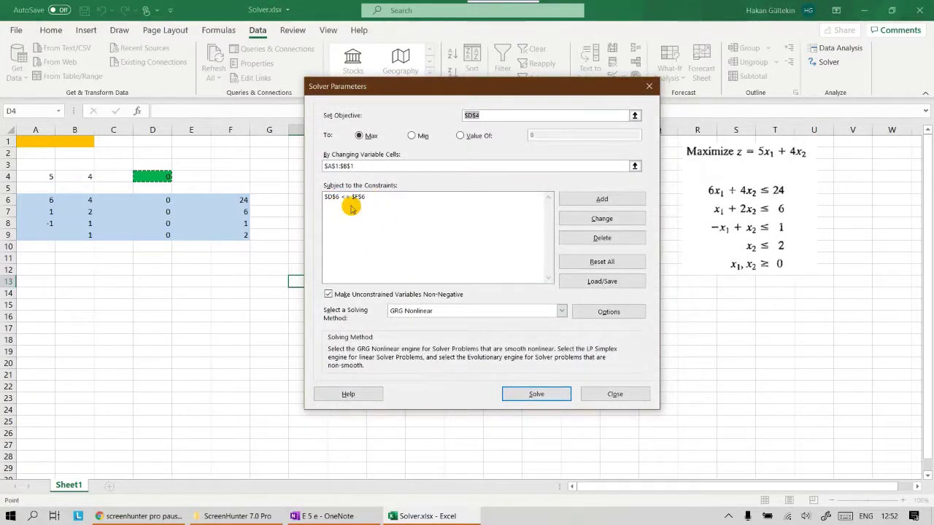
Add the Solver constraint $D$7 <= $F$7
left_click(602, 199)
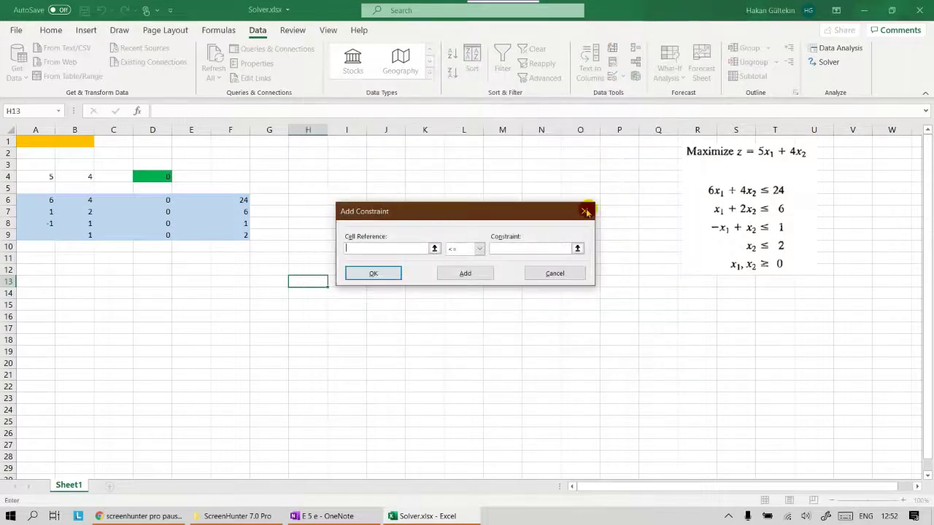
left_click(161, 211)
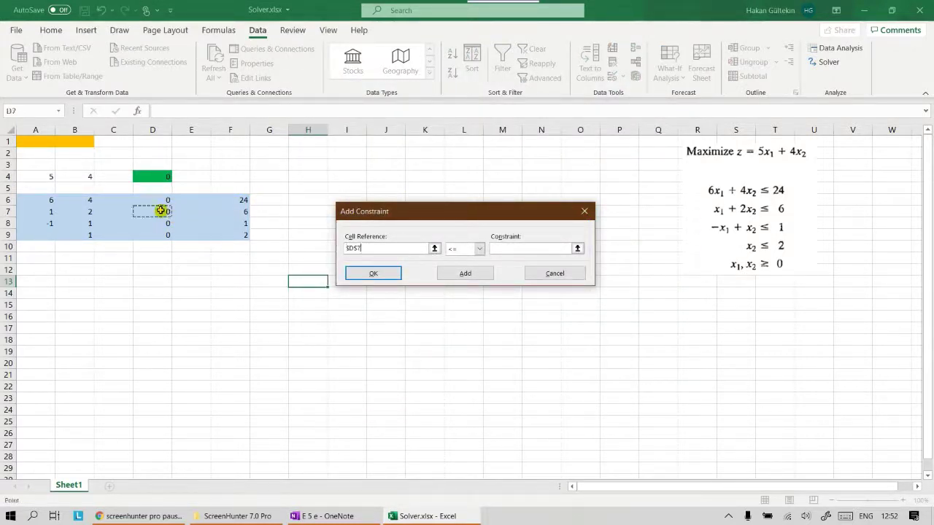
left_click(480, 248)
left_click(480, 250)
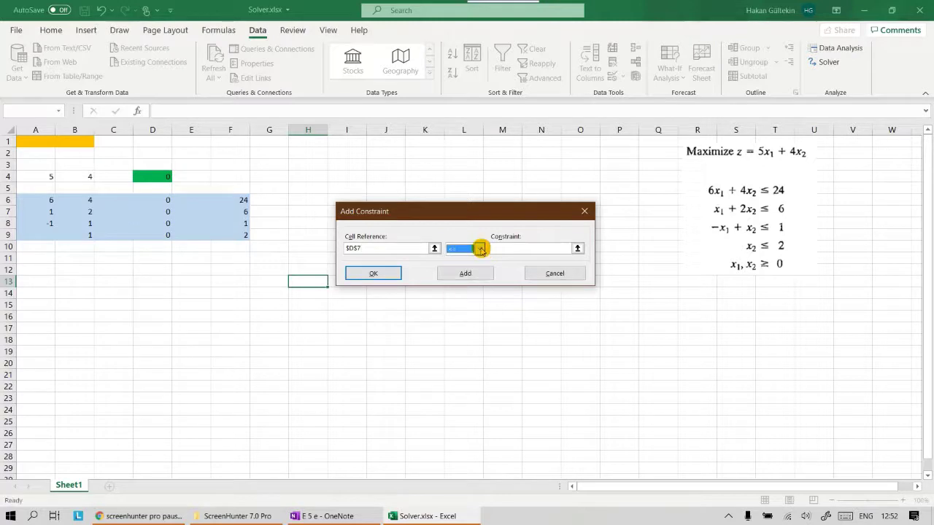
left_click(577, 250)
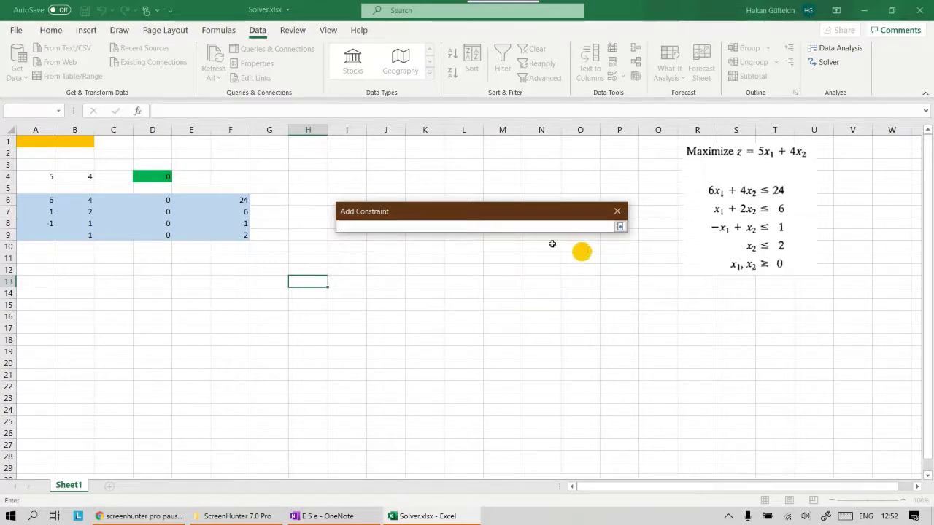
left_click(241, 211)
left_click(619, 227)
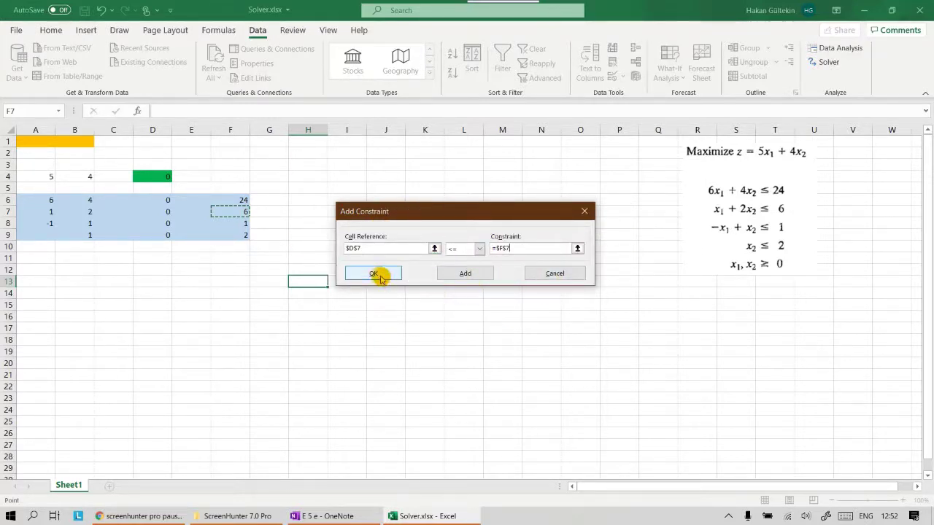
left_click(471, 276)
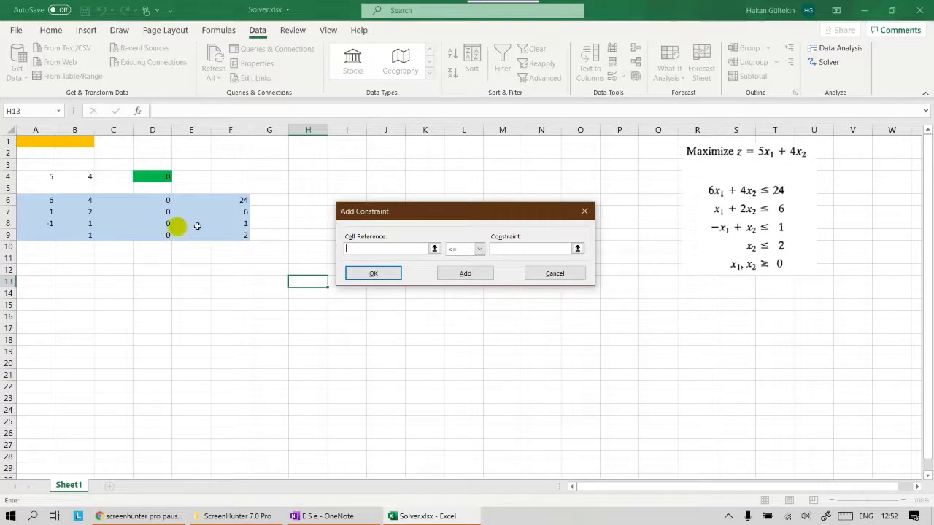
Add the Solver constraint $D$8 <= $F$8
left_click(434, 249)
left_click(165, 223)
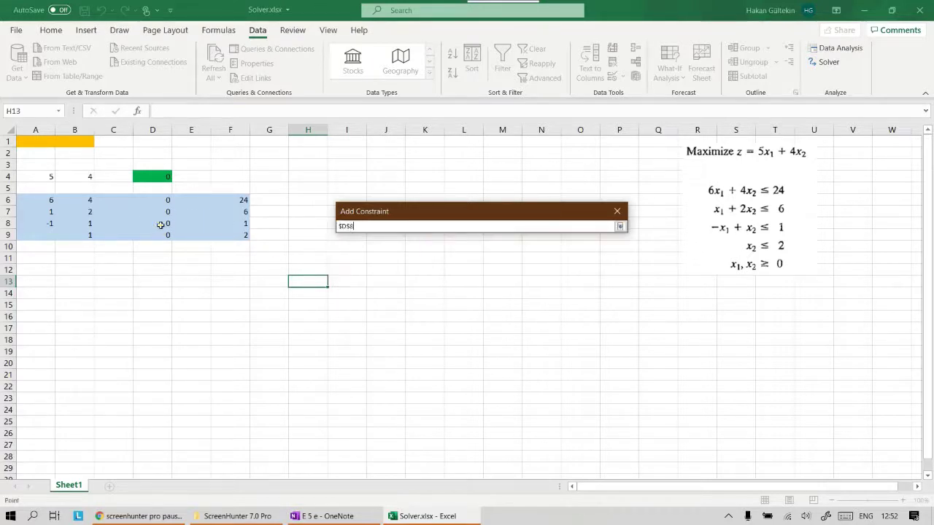
left_click(619, 226)
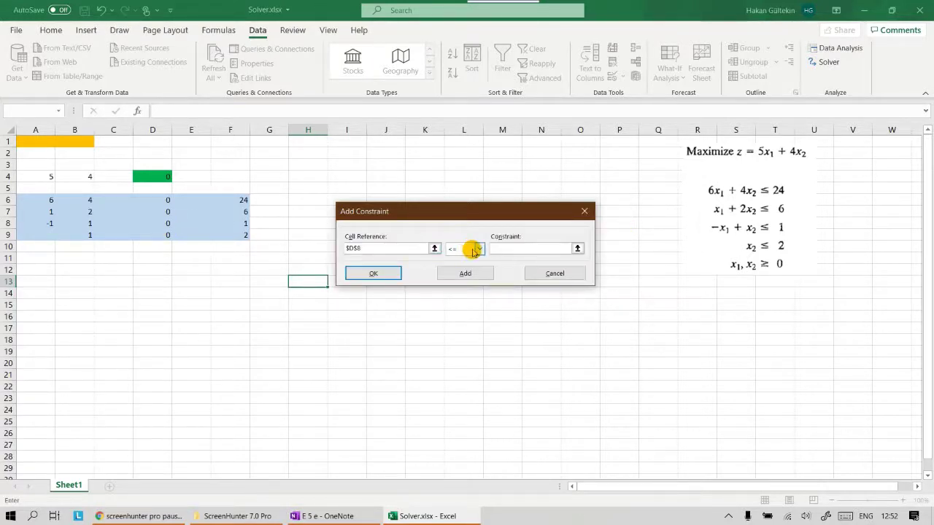
left_click(577, 249)
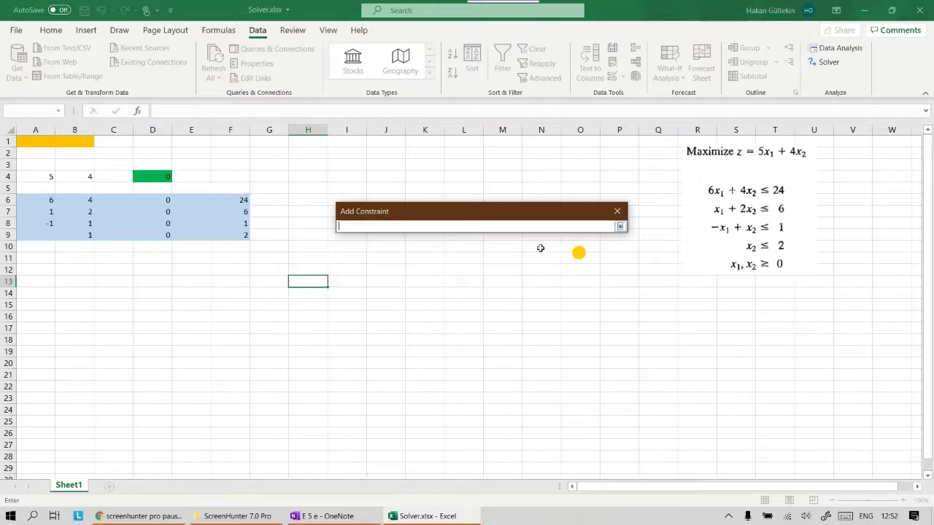
left_click(248, 224)
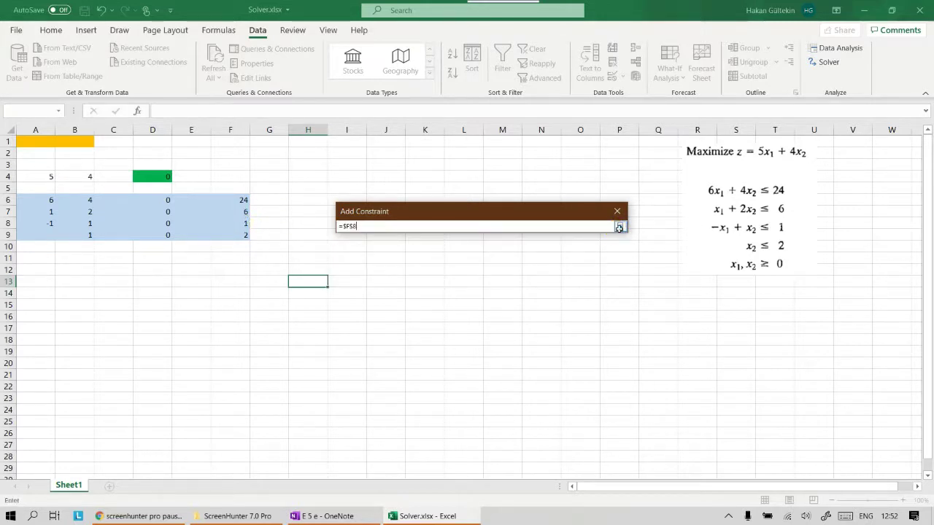
left_click(619, 226)
left_click(467, 272)
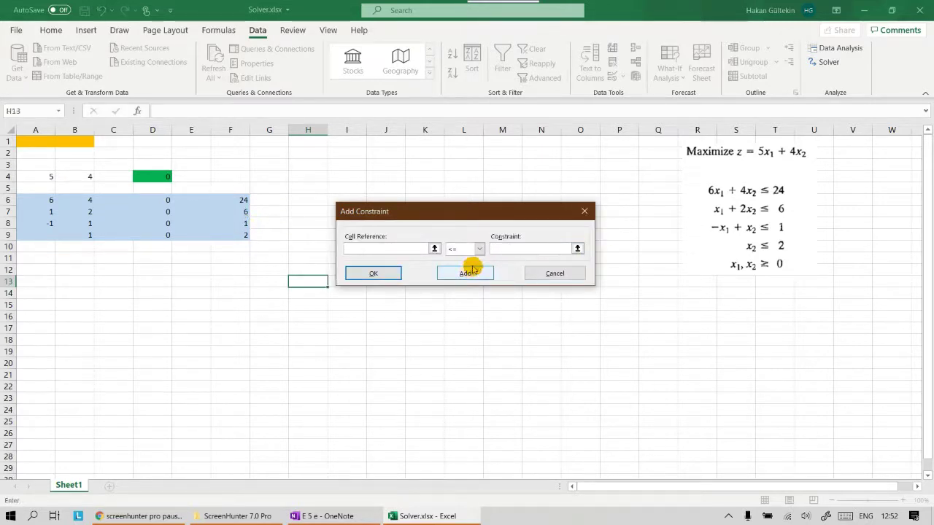
Add the Solver constraint $D$9 <= $F$9 and return to Solver Parameters
left_click(434, 248)
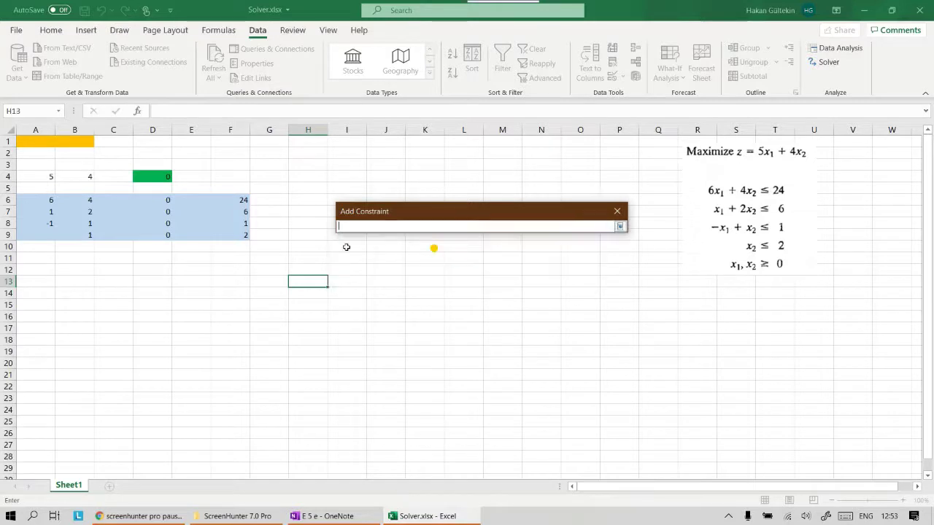
left_click(166, 234)
left_click(619, 227)
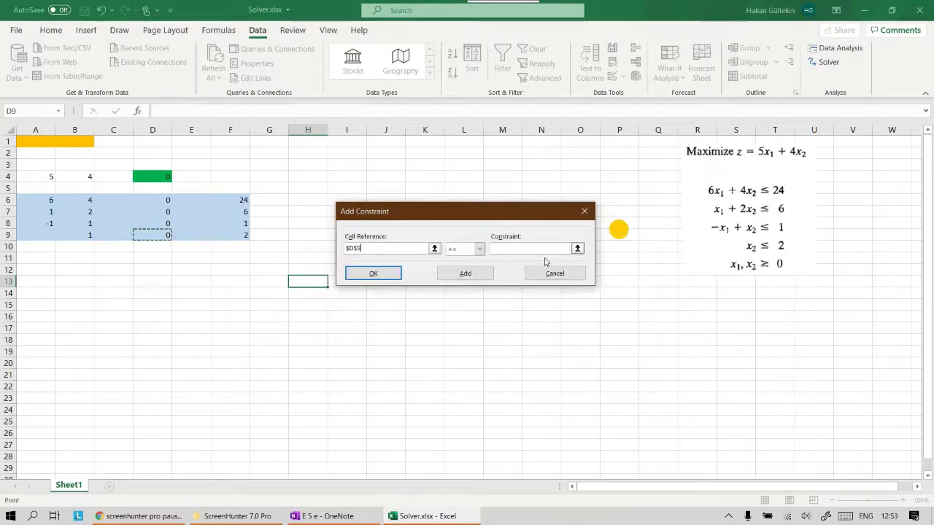
left_click(577, 248)
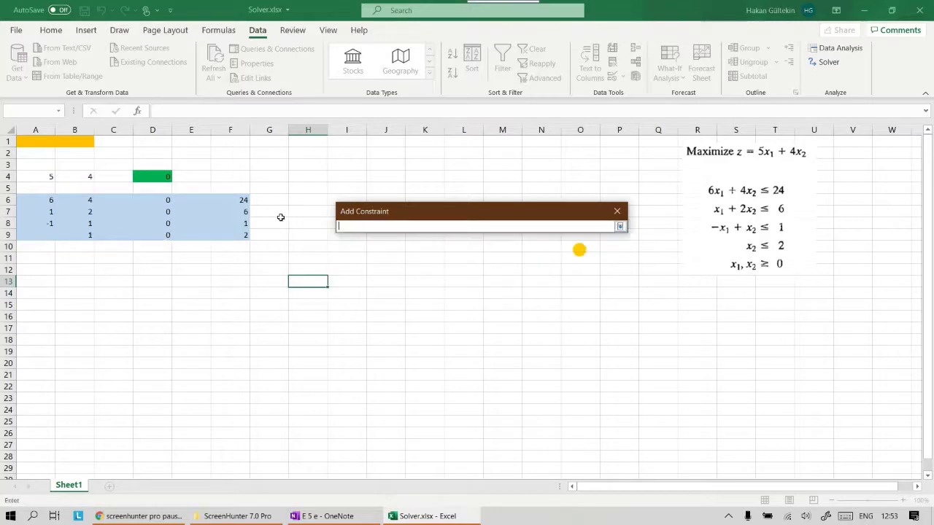
left_click(243, 233)
left_click(619, 226)
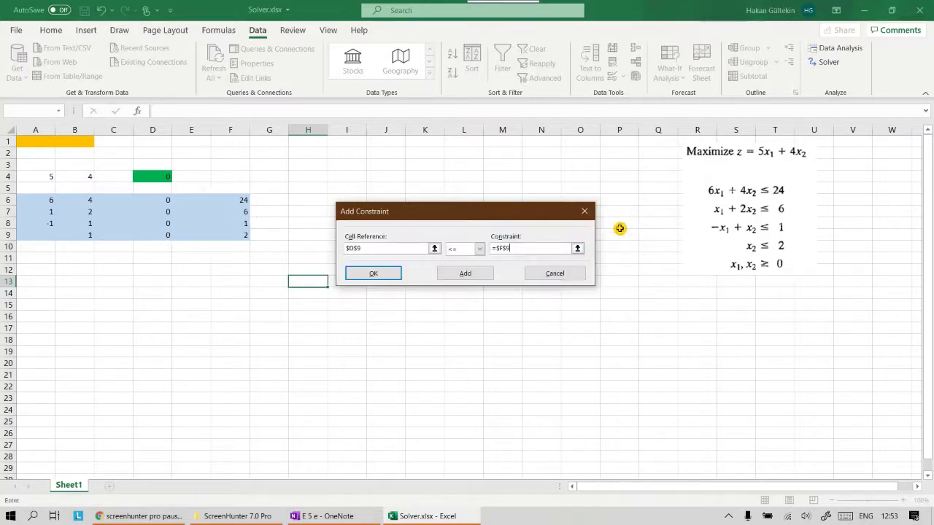
left_click(374, 276)
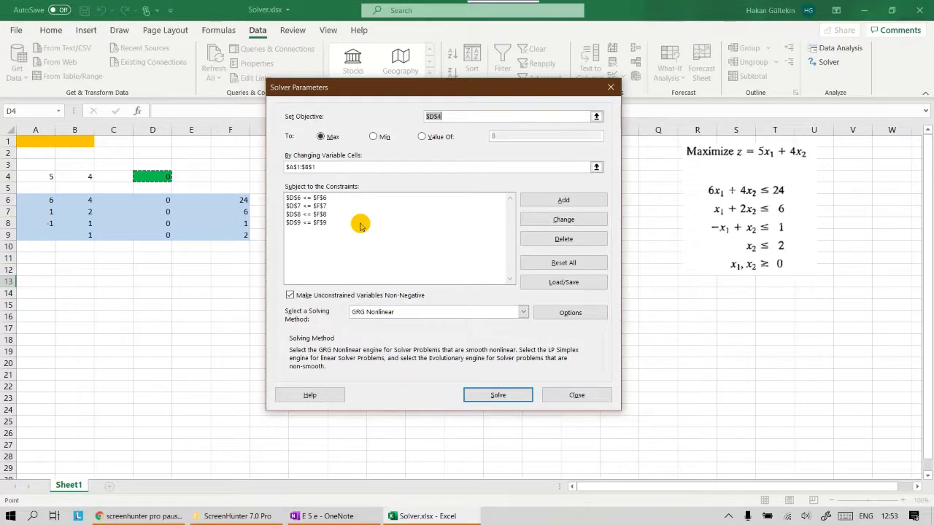
Delete the four Solver constraints D9<=F9, D8<=F8, D7<=F7 and D6<=F6, one by one
left_click(307, 227)
left_click(304, 199)
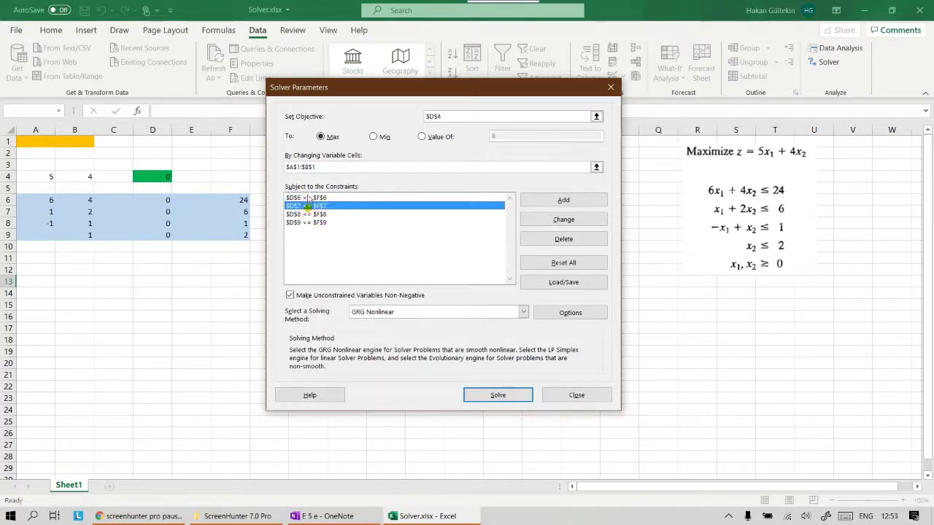
left_click(308, 224)
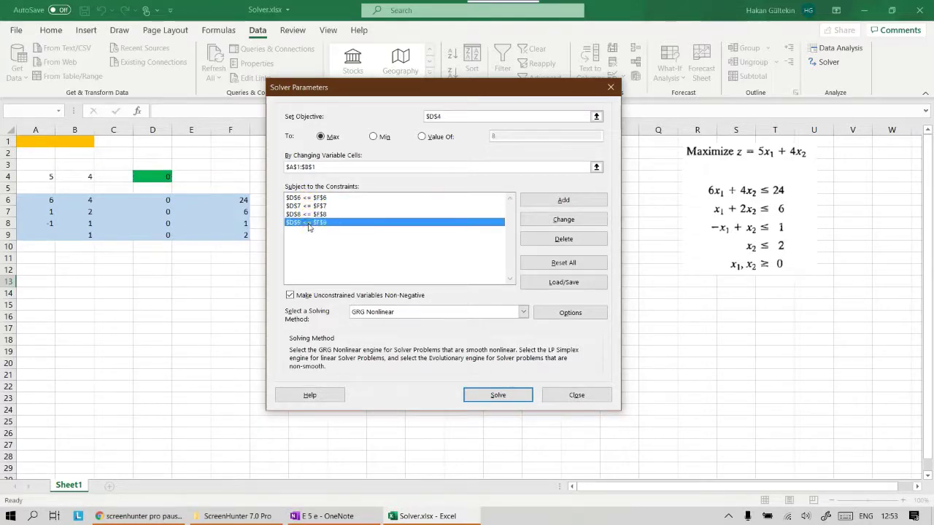
left_click(588, 238)
left_click(288, 215)
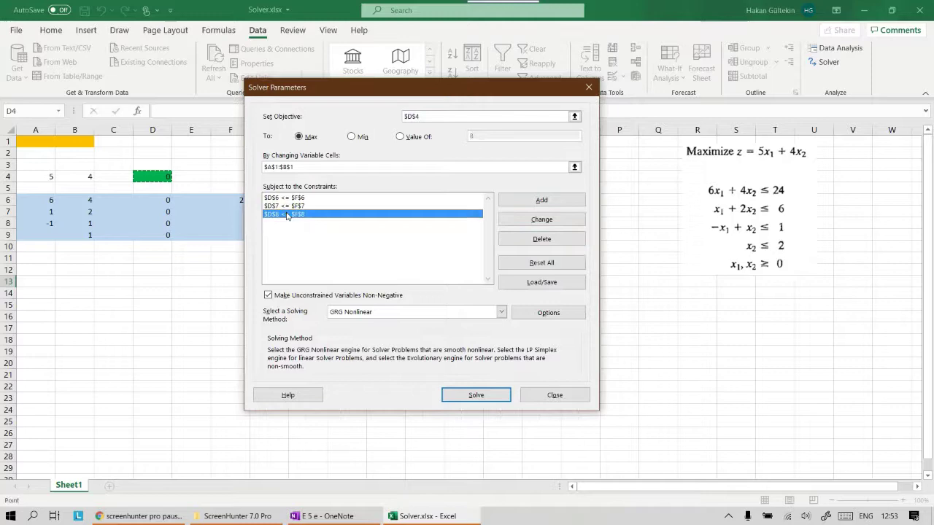
left_click(577, 239)
left_click(271, 206)
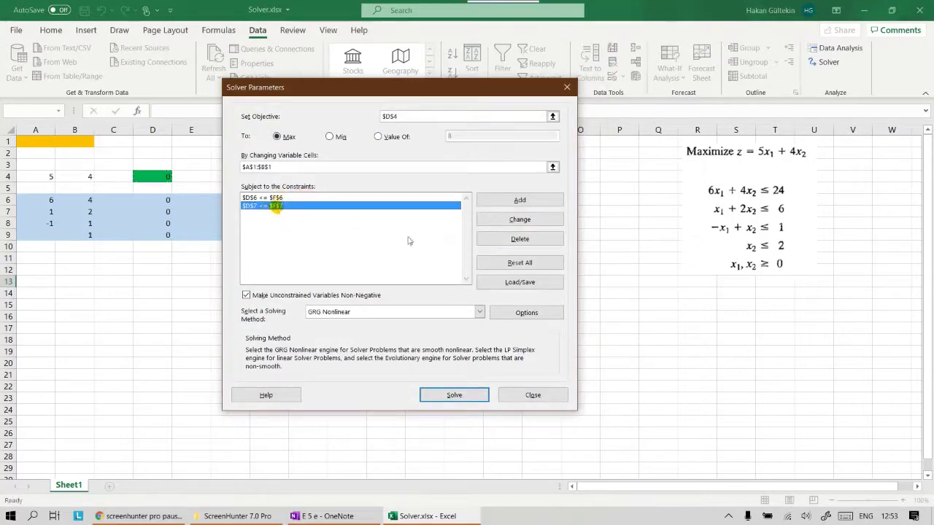
left_click(517, 239)
left_click(496, 239)
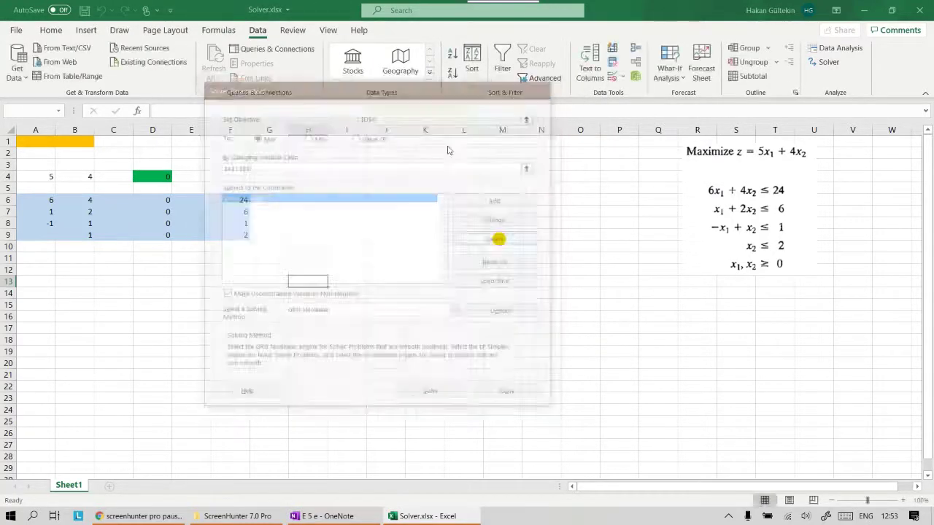
Add a single range constraint $D$6:$D$9 <= $F$6:$F$9 to the Solver model
left_click_drag(372, 87, 687, 121)
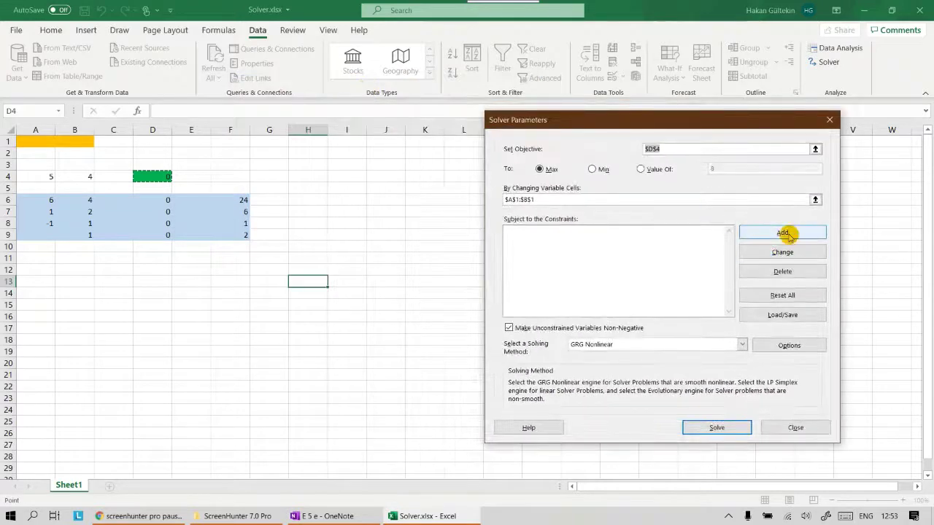
left_click(783, 232)
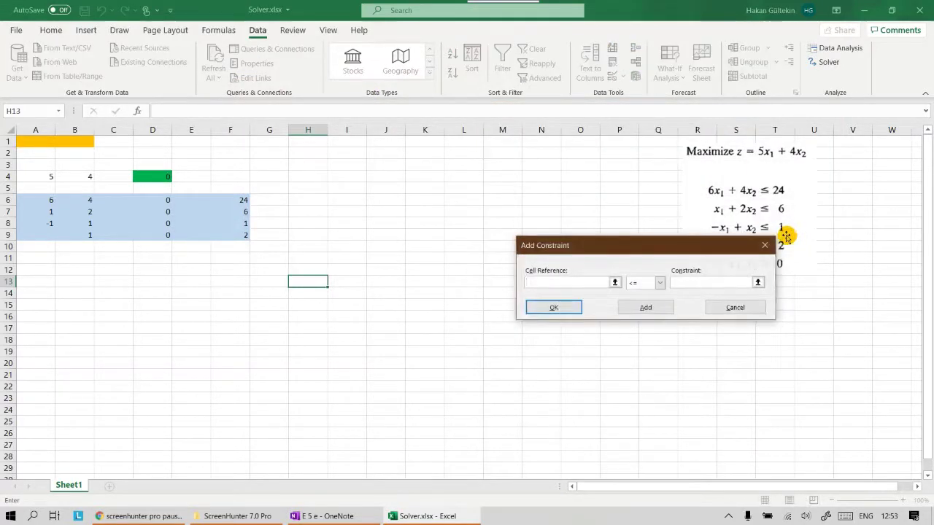
left_click(614, 283)
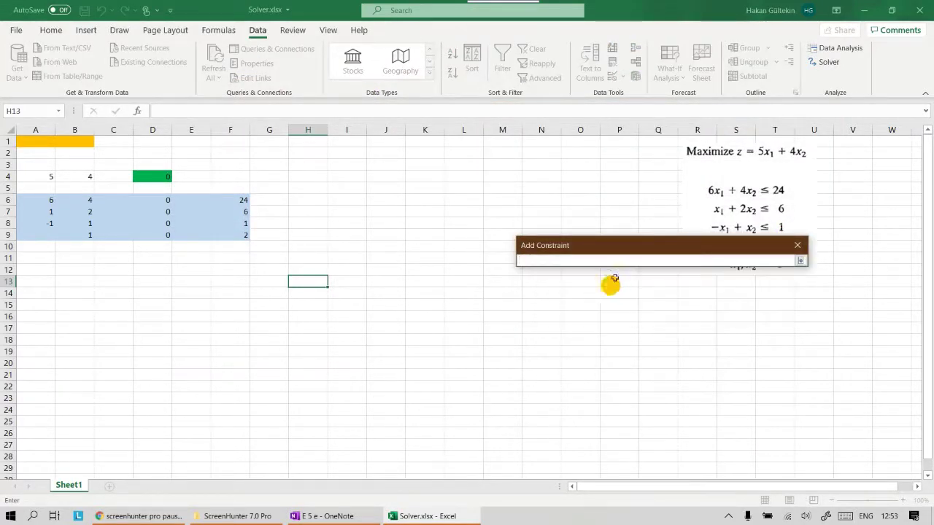
left_click(156, 197)
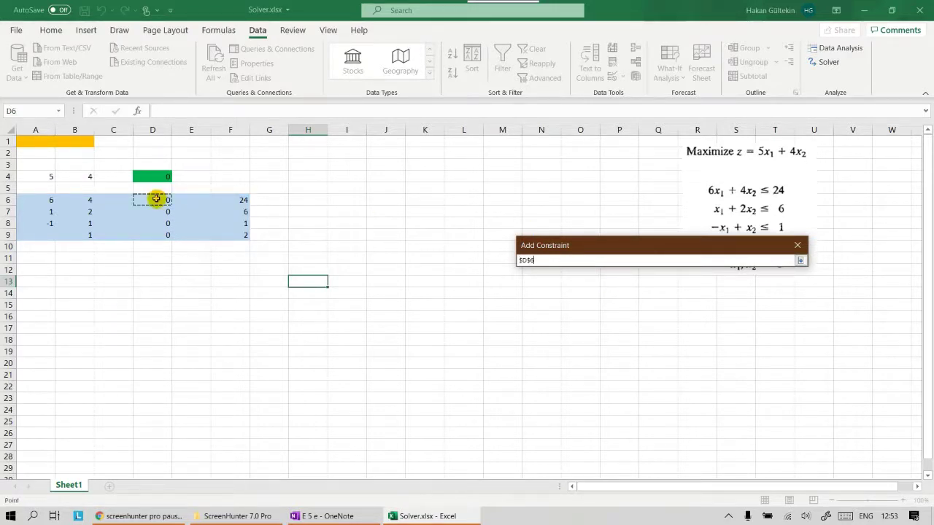
left_click_drag(156, 198, 156, 232)
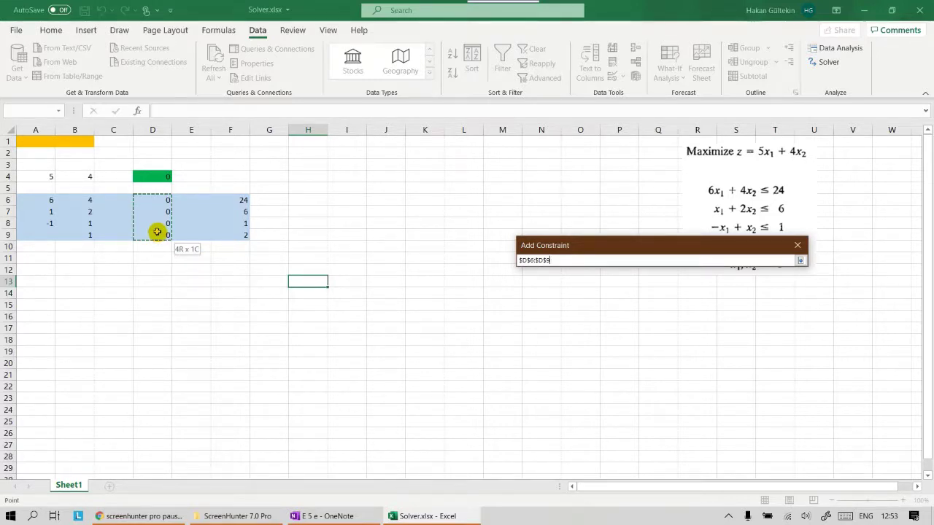
left_click(800, 261)
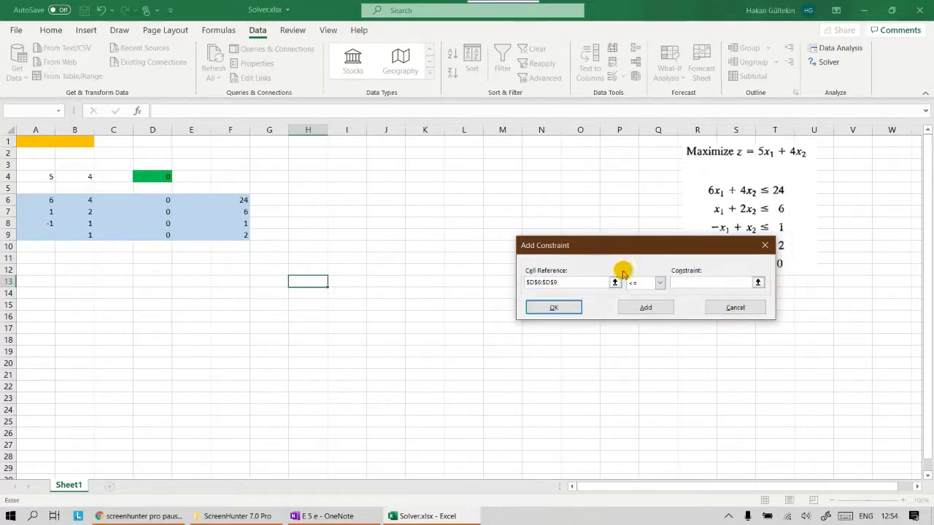
left_click(659, 283)
left_click(640, 294)
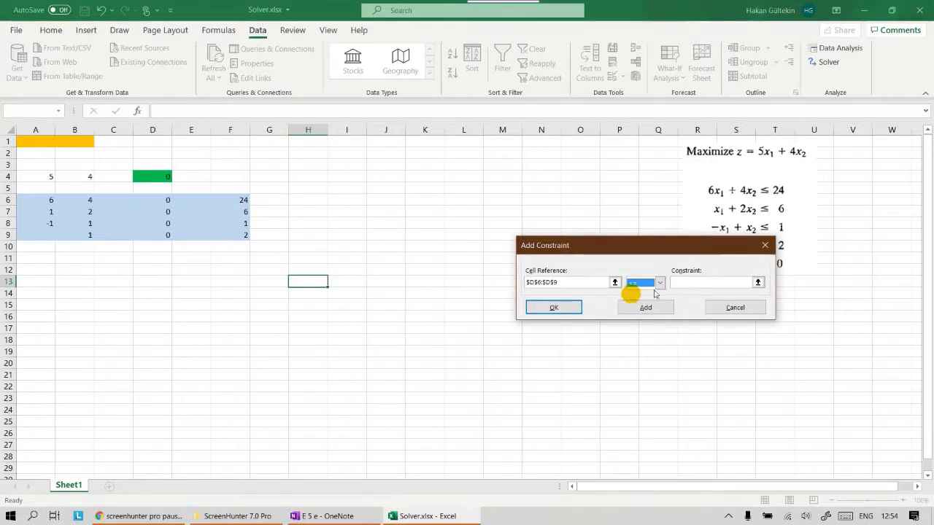
left_click(758, 282)
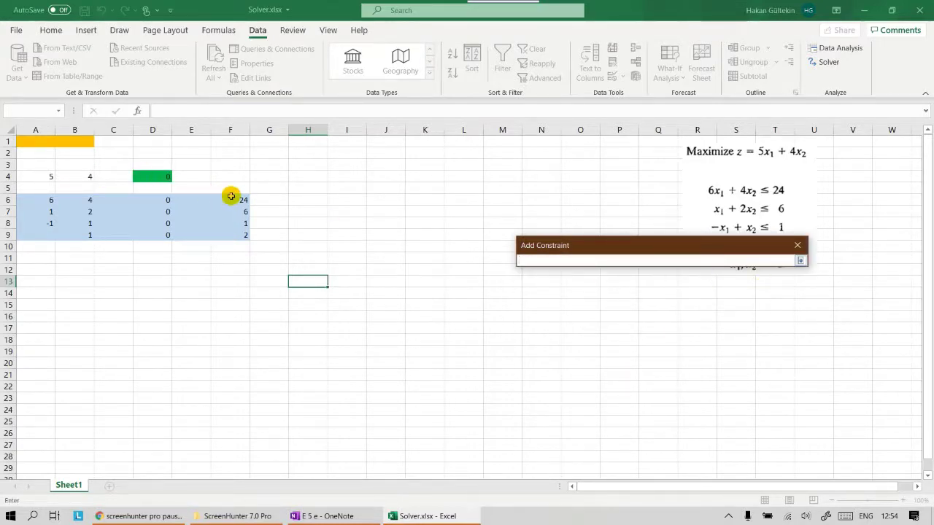
left_click_drag(230, 198, 237, 232)
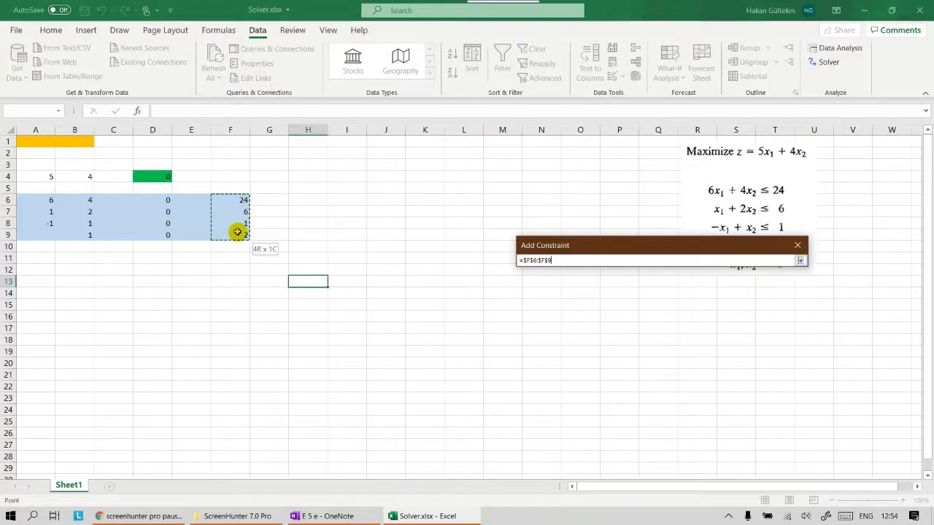
left_click(800, 260)
left_click(554, 307)
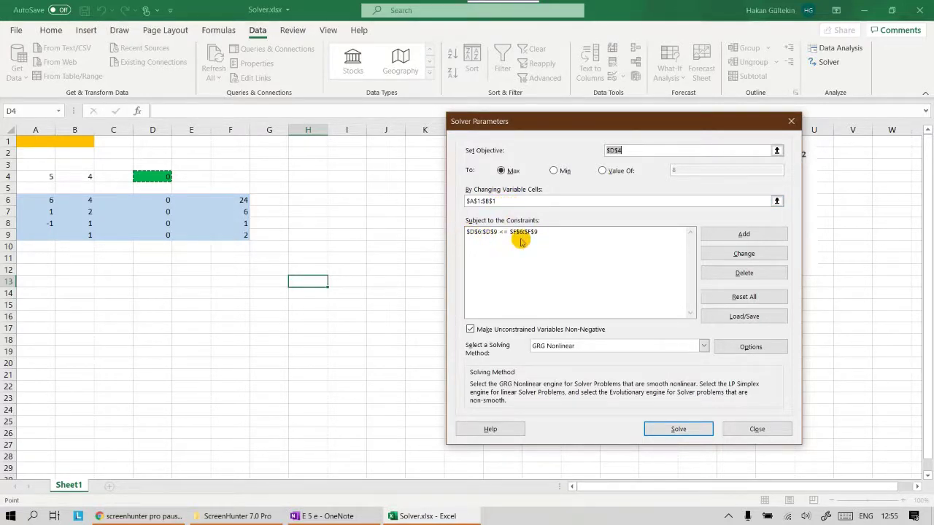
Move the Solver Parameters dialog aside and start a new Add Constraint form
left_click_drag(612, 127, 371, 84)
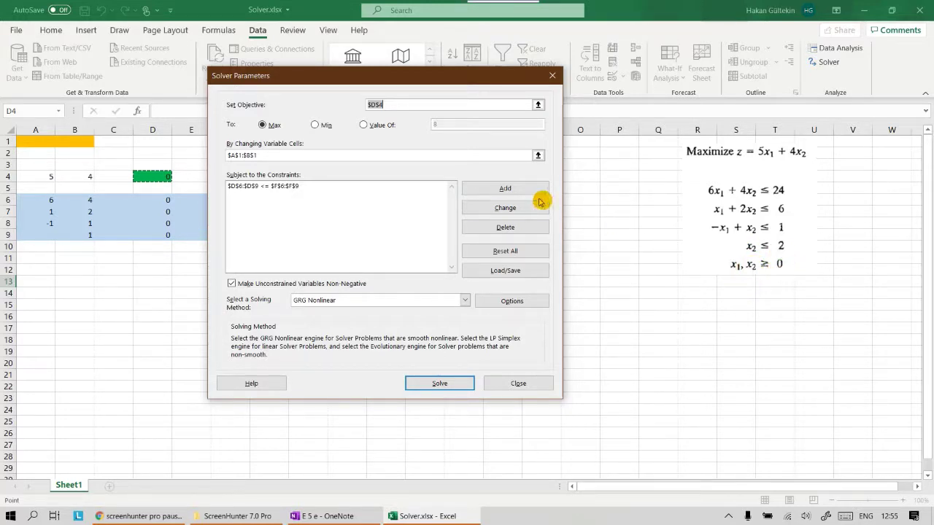
left_click(517, 188)
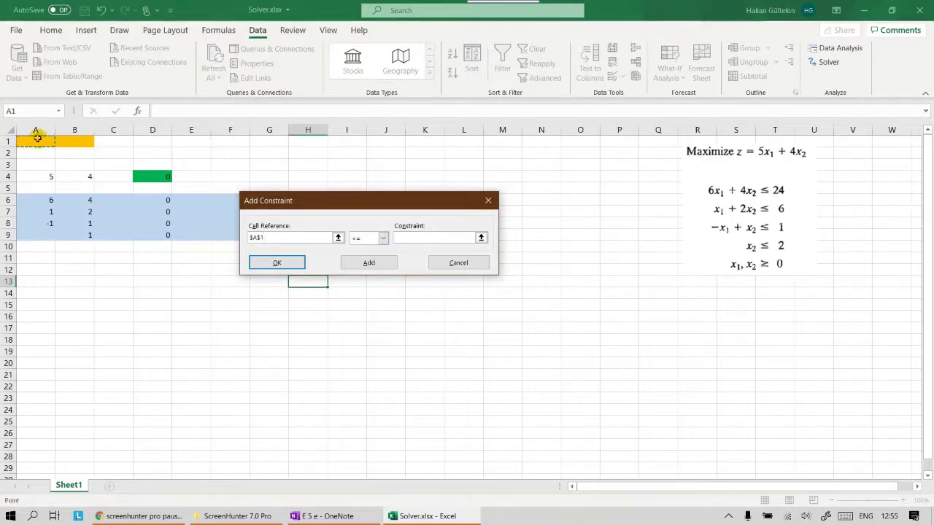
Cancel the unfinished >= constraint, leaving only $D$6:$D$9 <= $F$6:$F$9
left_click(382, 239)
left_click(369, 266)
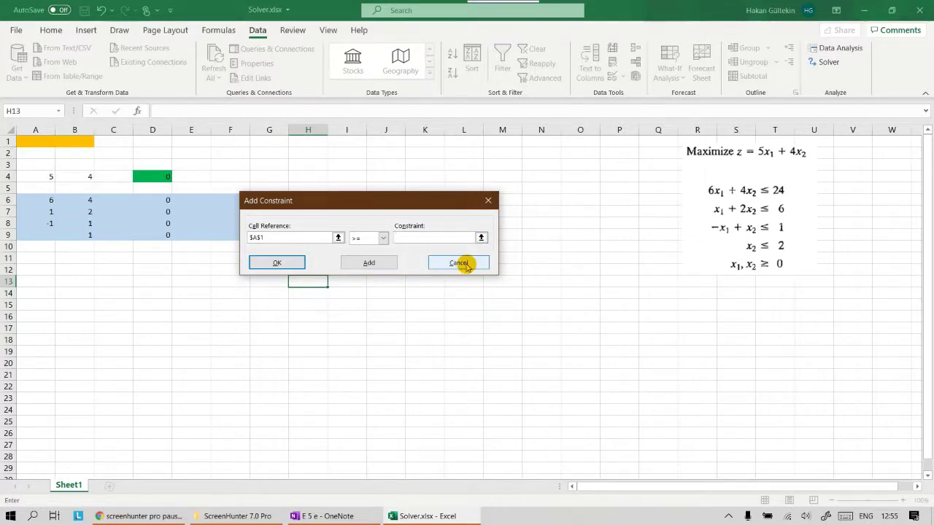
left_click(465, 266)
Keep Make Unconstrained Variables Non-Negative checked and bring up the solving method list
left_click_drag(383, 74, 594, 70)
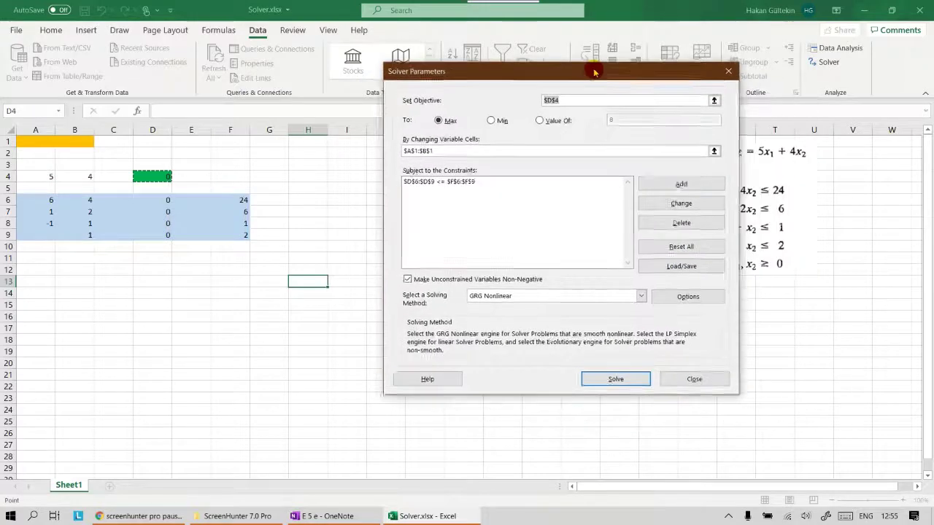
left_click(406, 280)
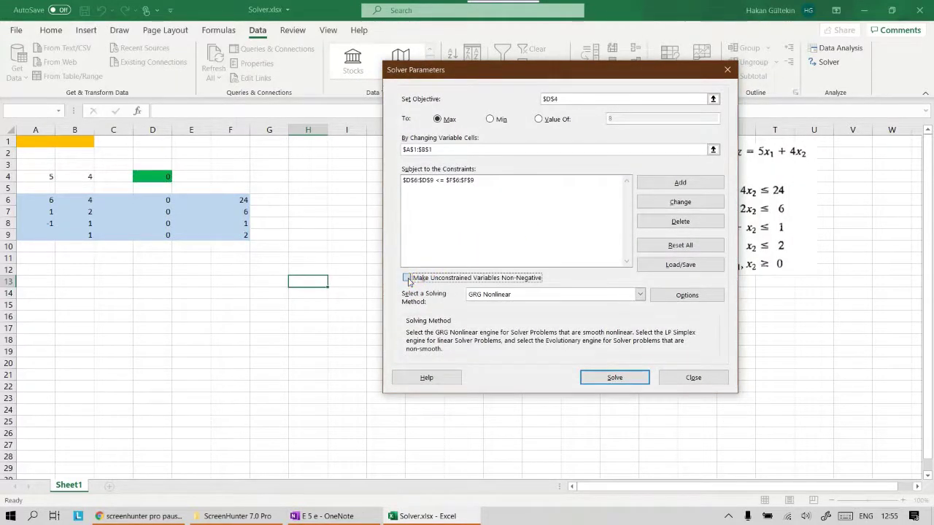
left_click(407, 279)
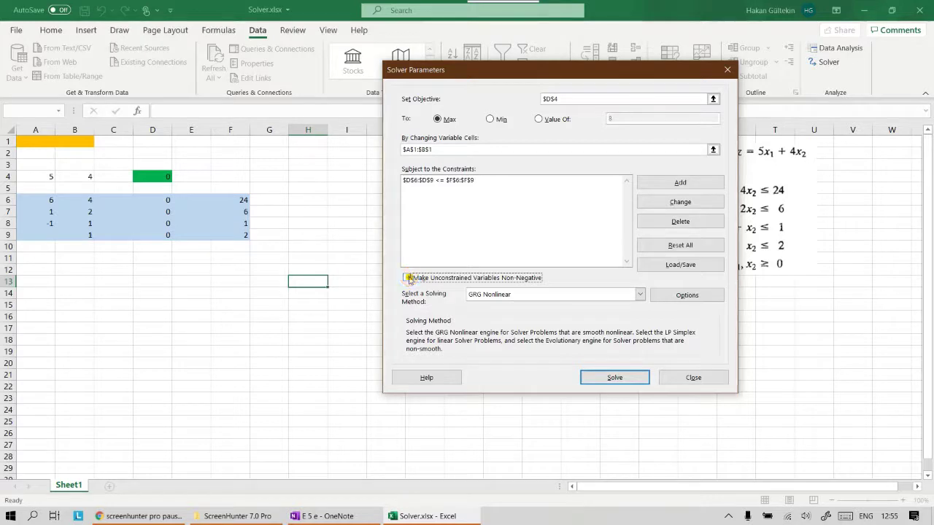
left_click(407, 279)
left_click(407, 278)
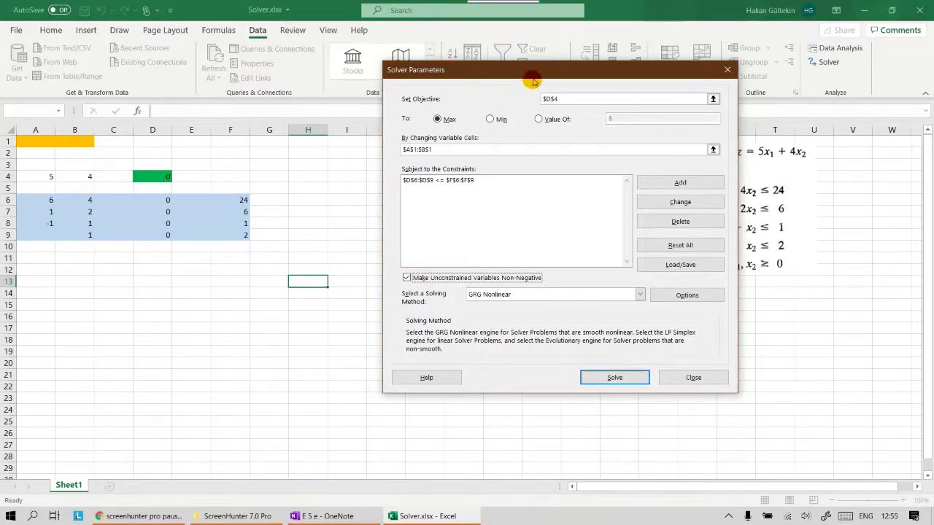
left_click_drag(534, 75, 475, 58)
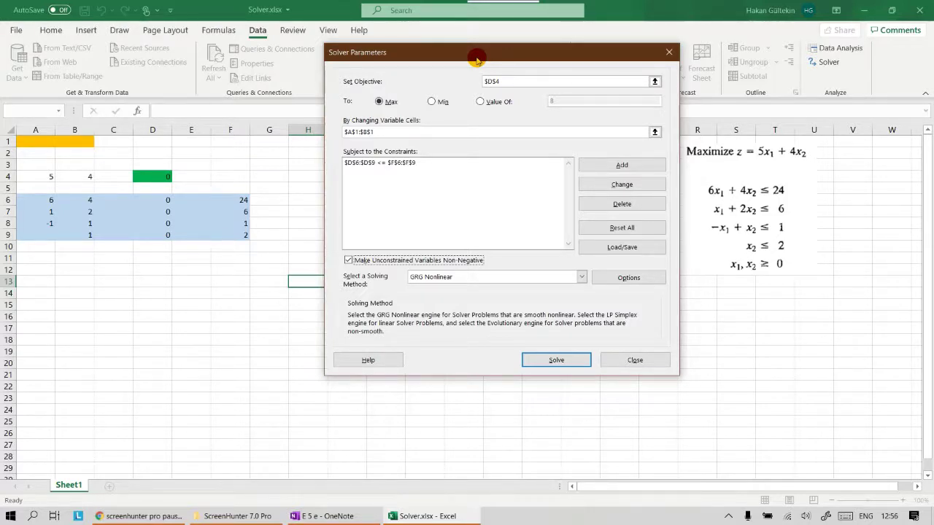
left_click(353, 263)
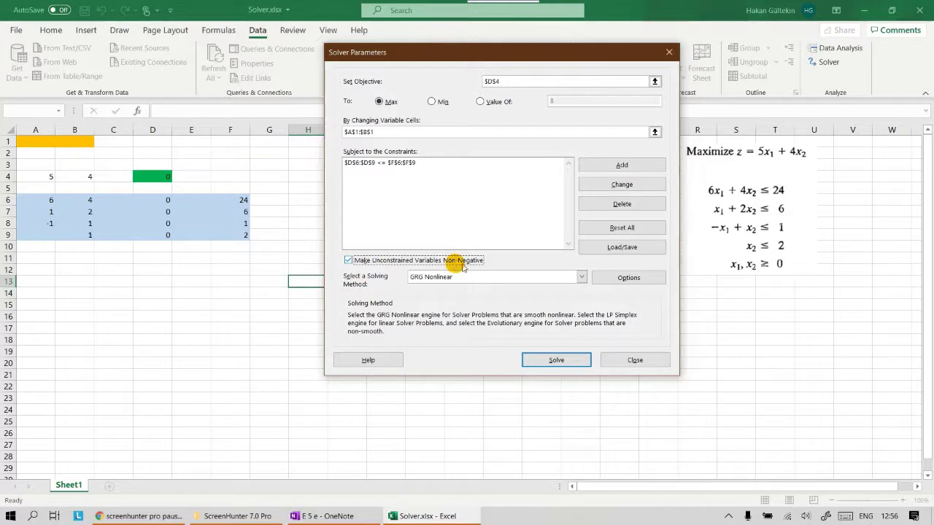
left_click(583, 277)
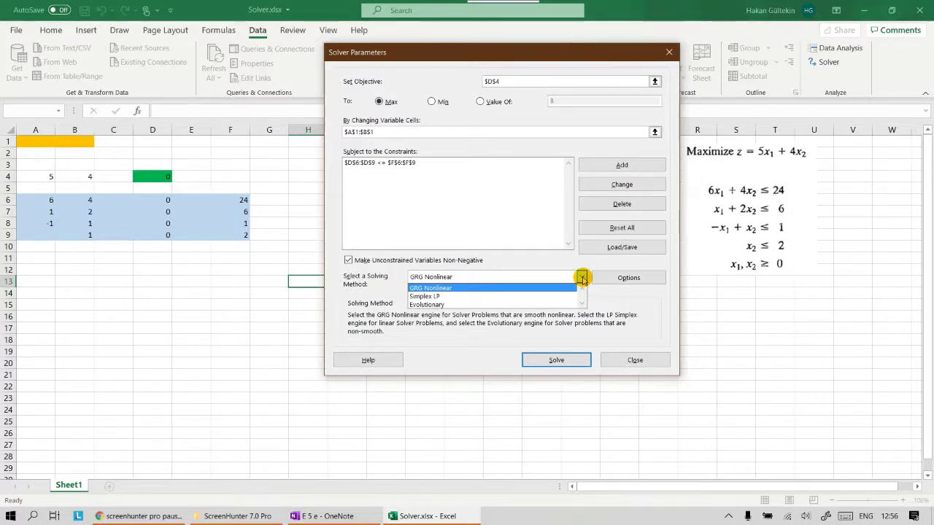
Change the Solver solving method from GRG Nonlinear to Simplex LP
left_click(386, 293)
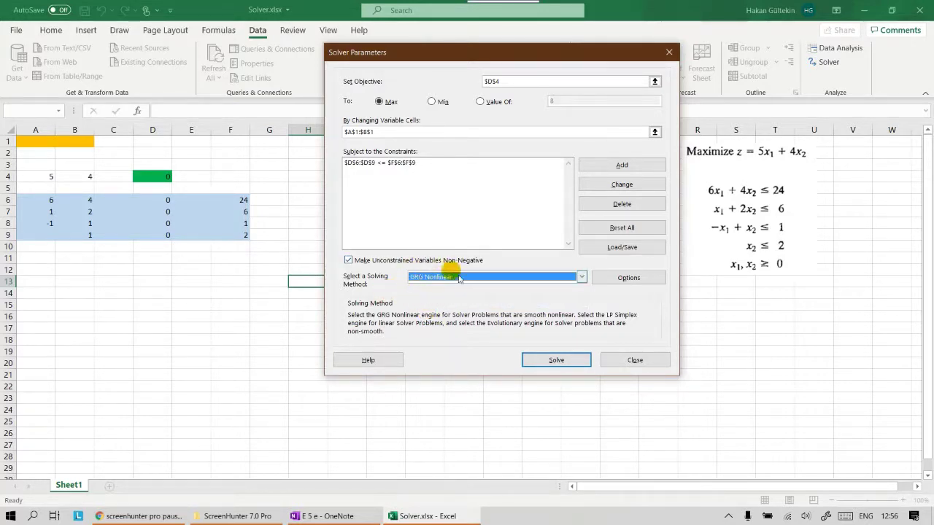
left_click(583, 276)
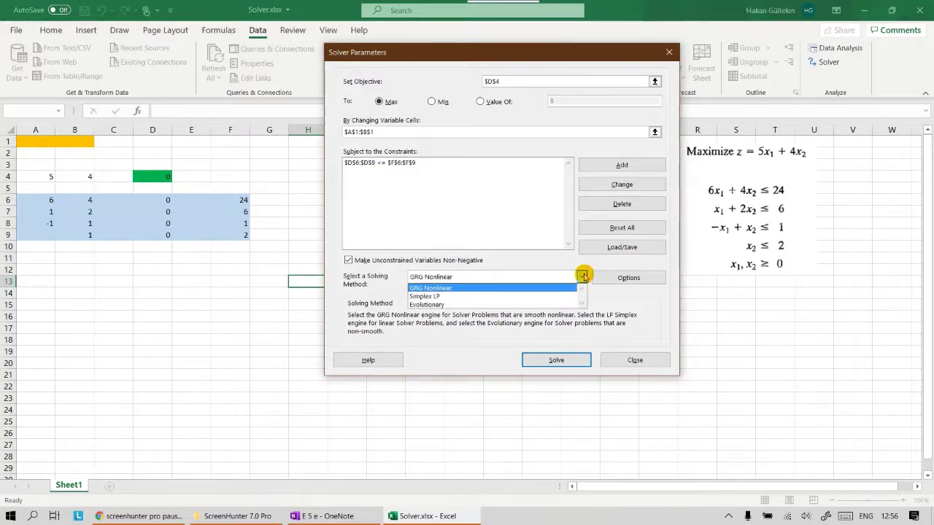
left_click(431, 296)
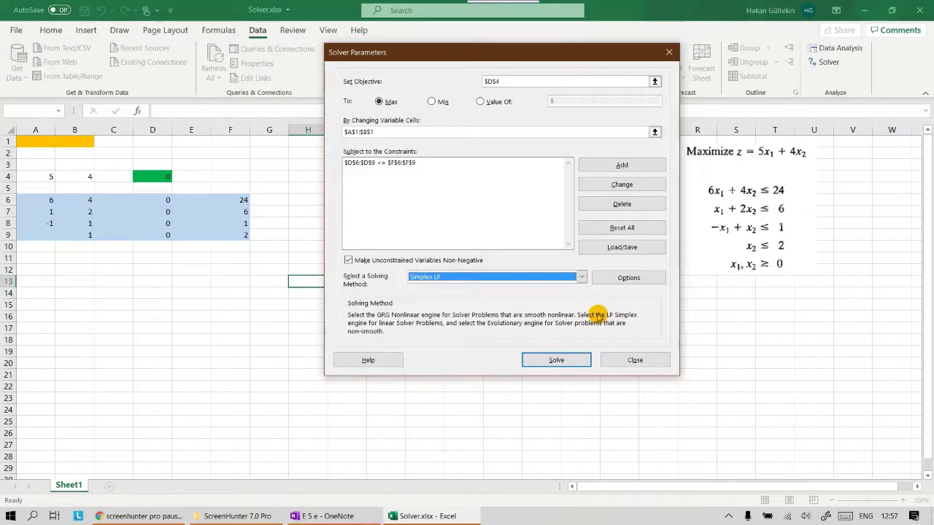
left_click(628, 278)
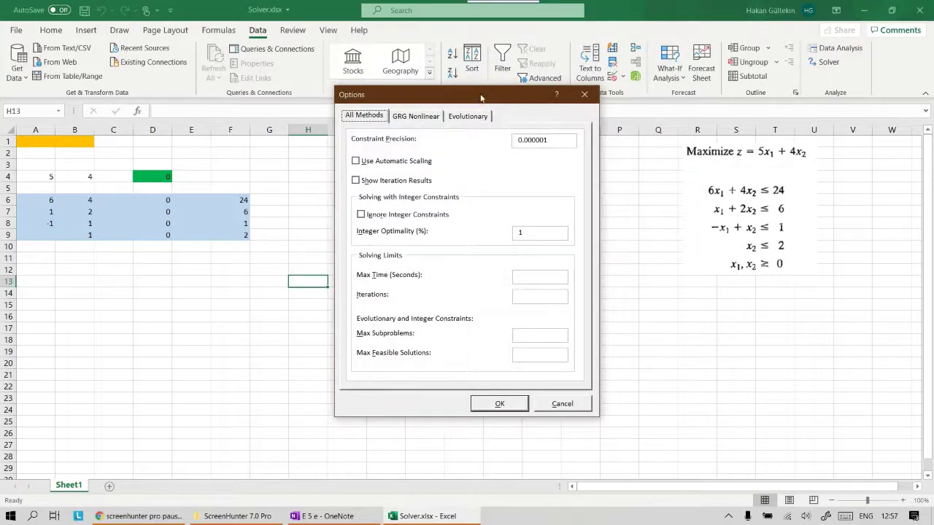
left_click_drag(481, 97, 660, 94)
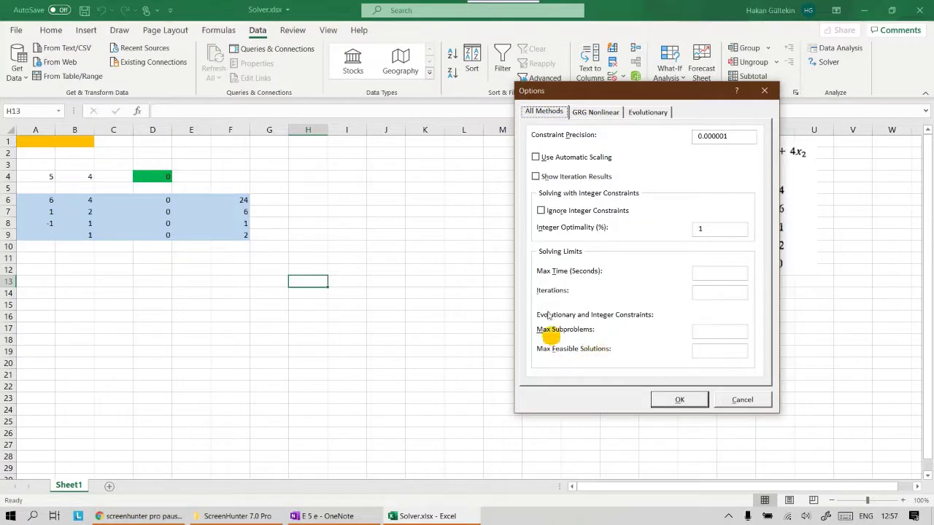
left_click(598, 113)
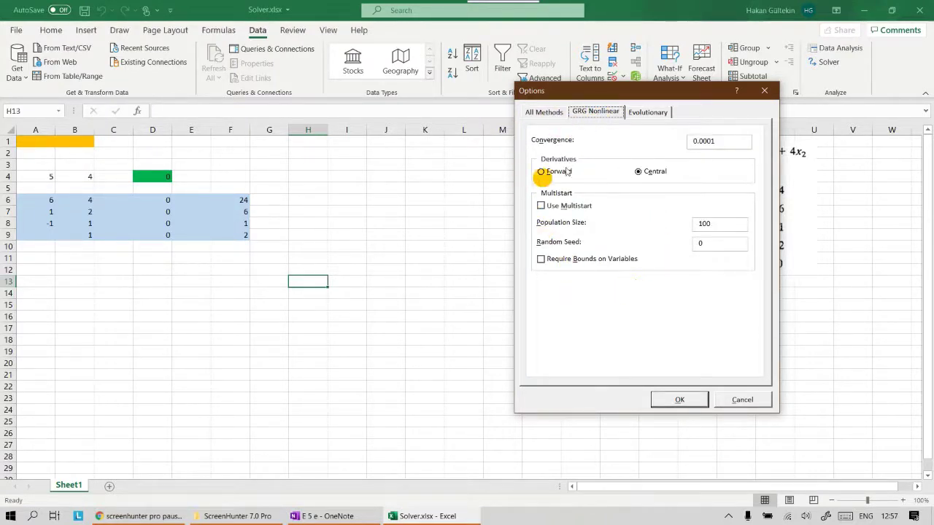
left_click(649, 111)
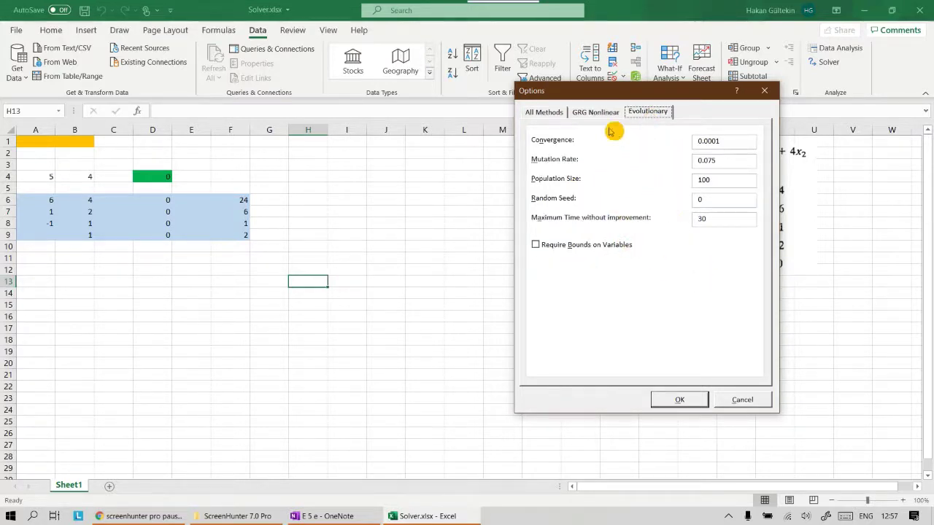
left_click(546, 113)
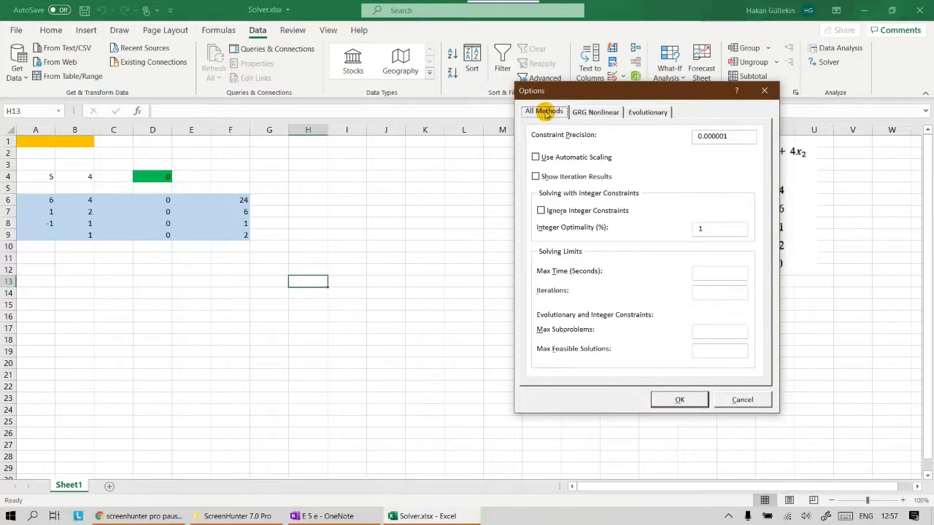
left_click(742, 400)
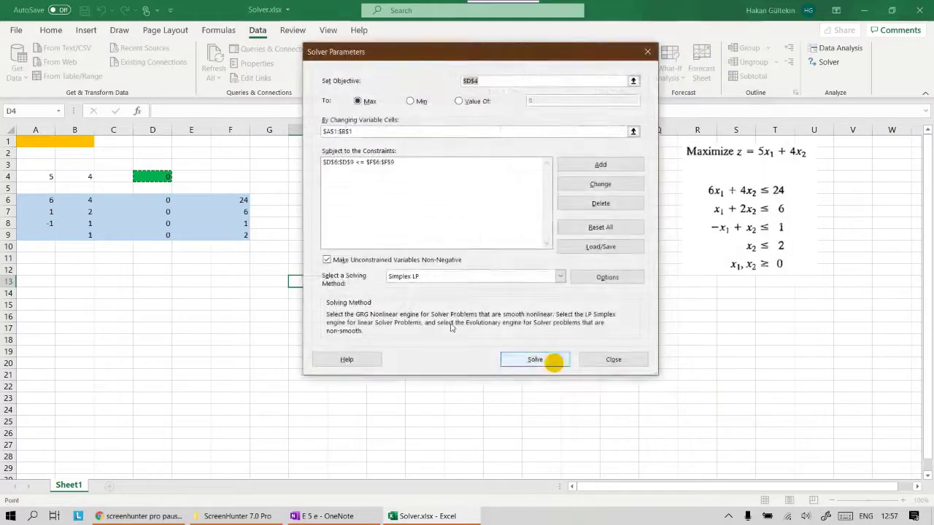
Solve the model, giving A1=3, B1=1.5 and objective D4=21 in Solver Results
left_click(599, 278)
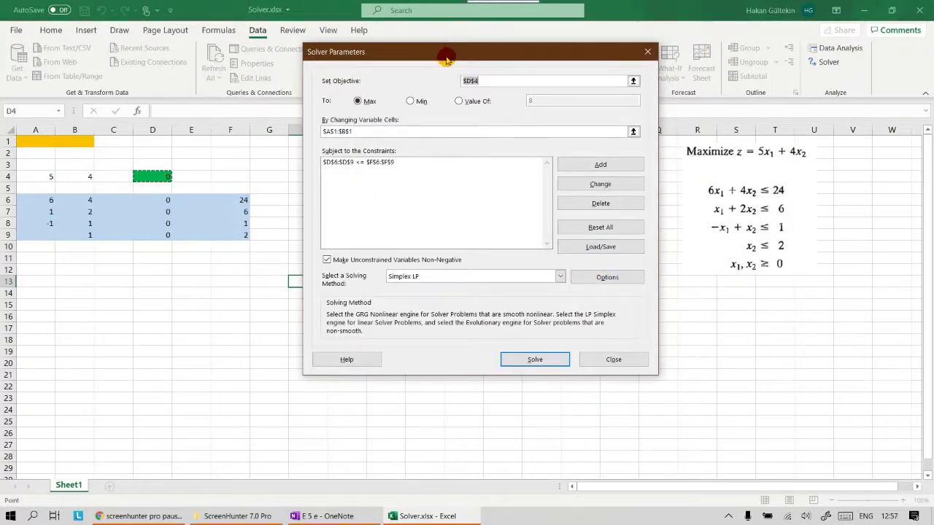
left_click_drag(451, 58, 552, 55)
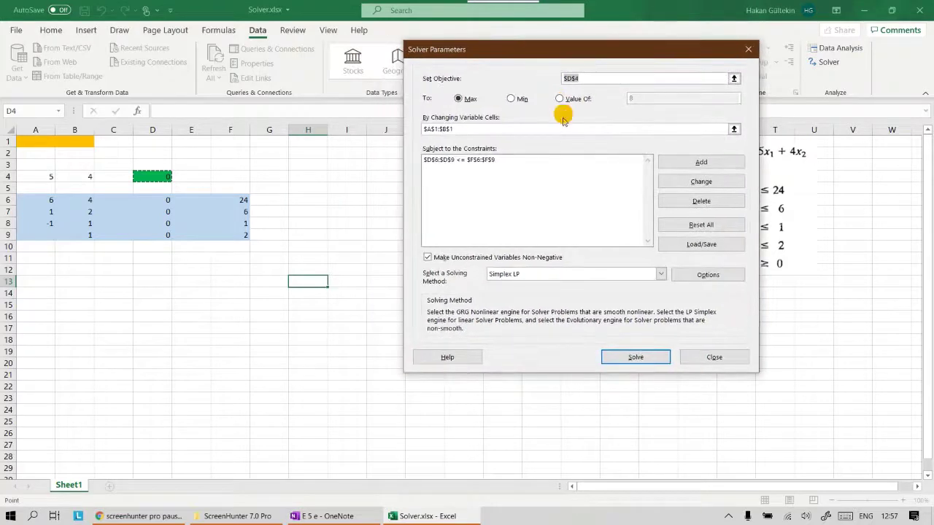
left_click(647, 358)
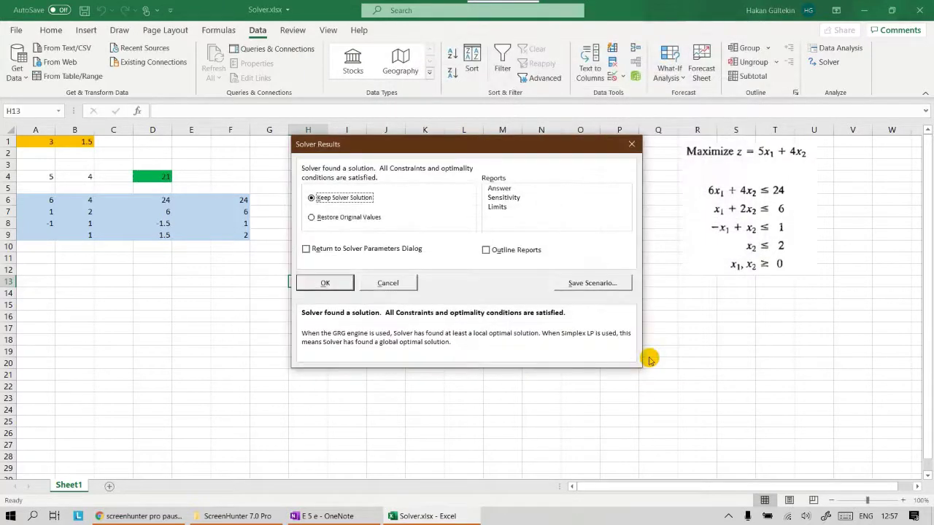
left_click_drag(509, 145, 615, 213)
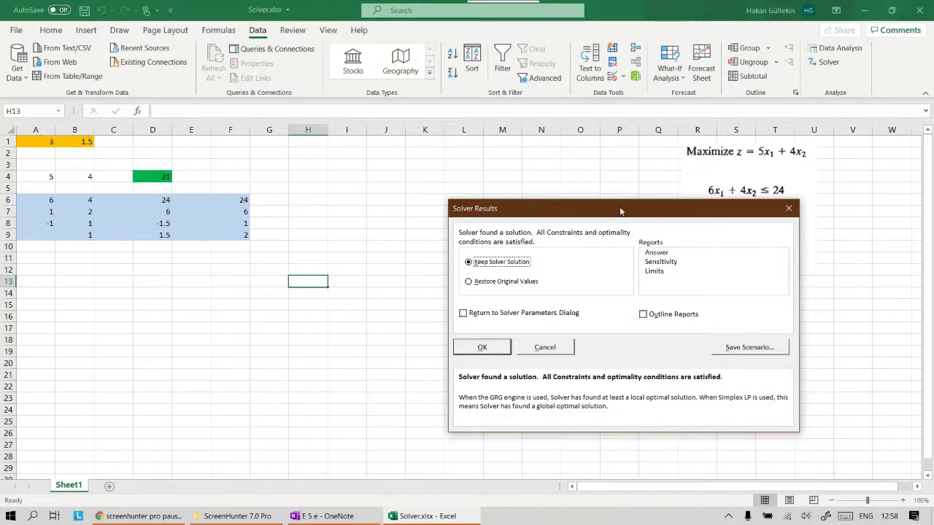
Keep Solver's solution (objective 21 at 3 and 1.5) and generate Answer, Sensitivity and Limits reports
left_click_drag(619, 210, 515, 173)
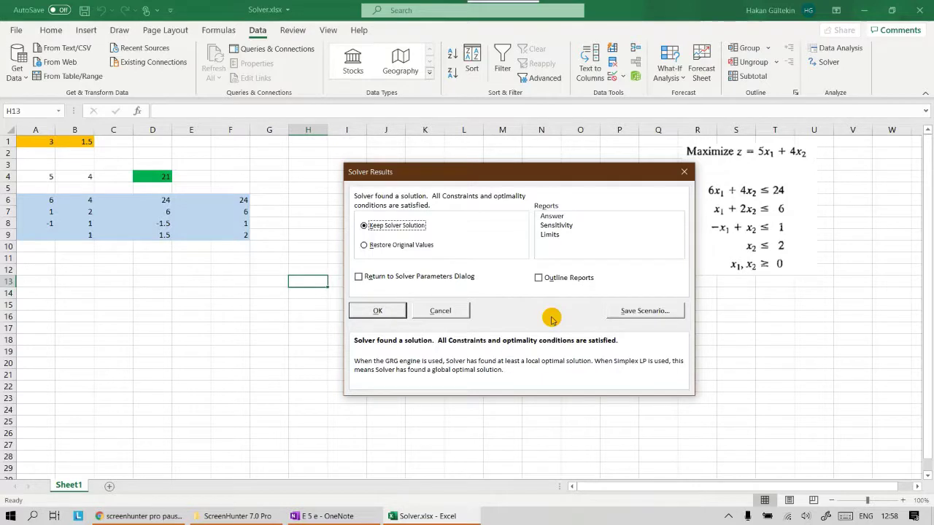
left_click(367, 247)
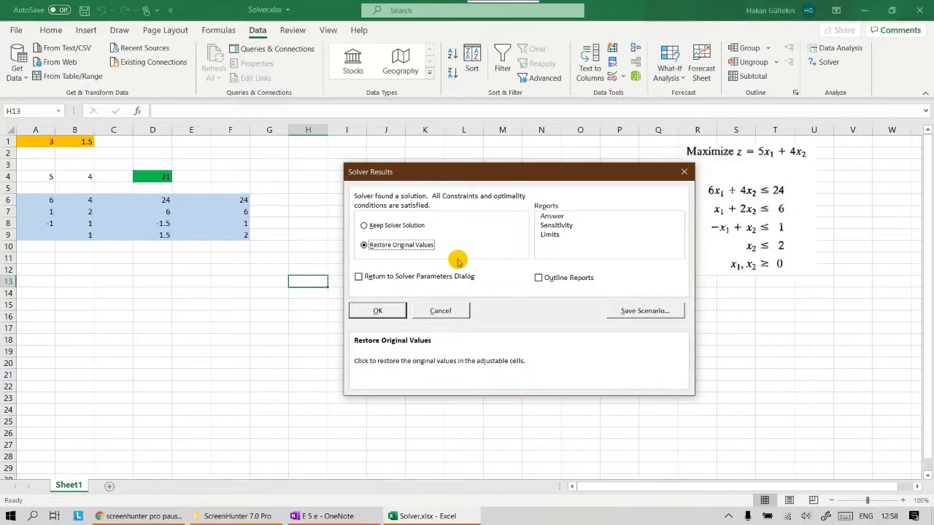
left_click(364, 226)
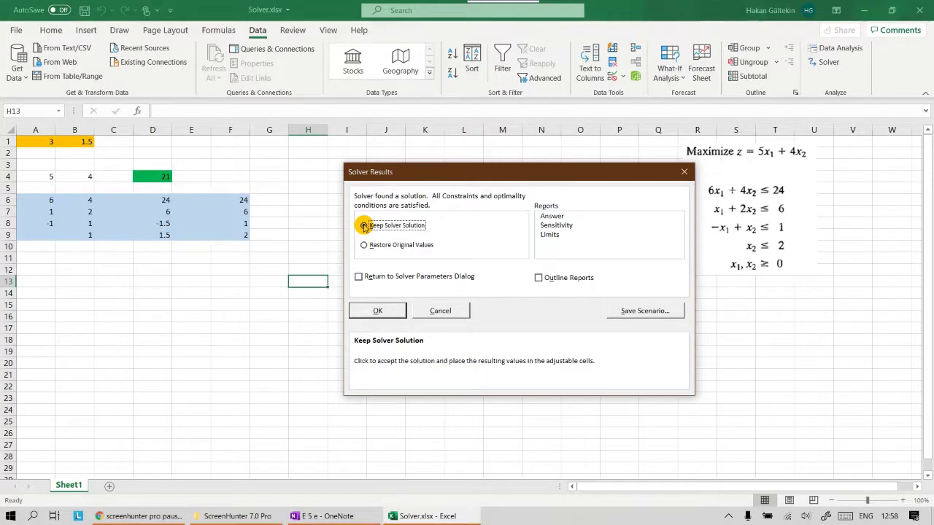
left_click(358, 277)
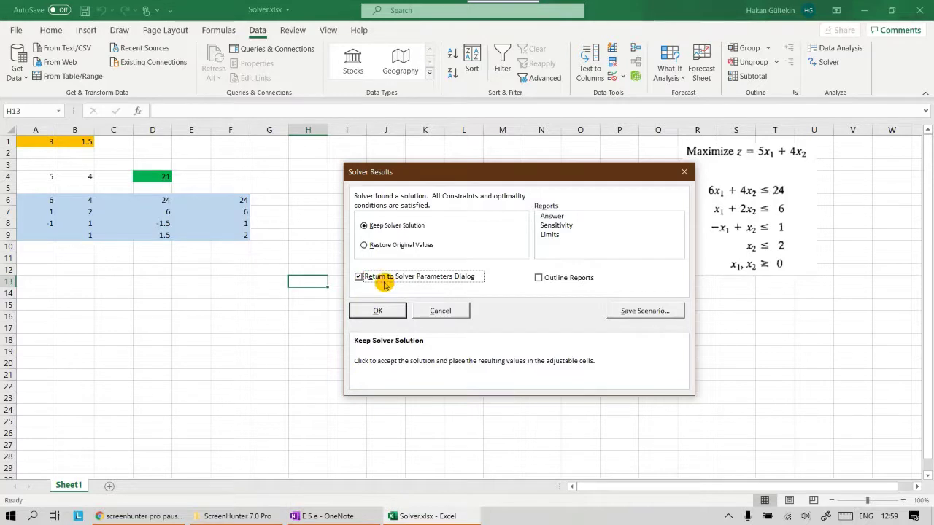
left_click(358, 277)
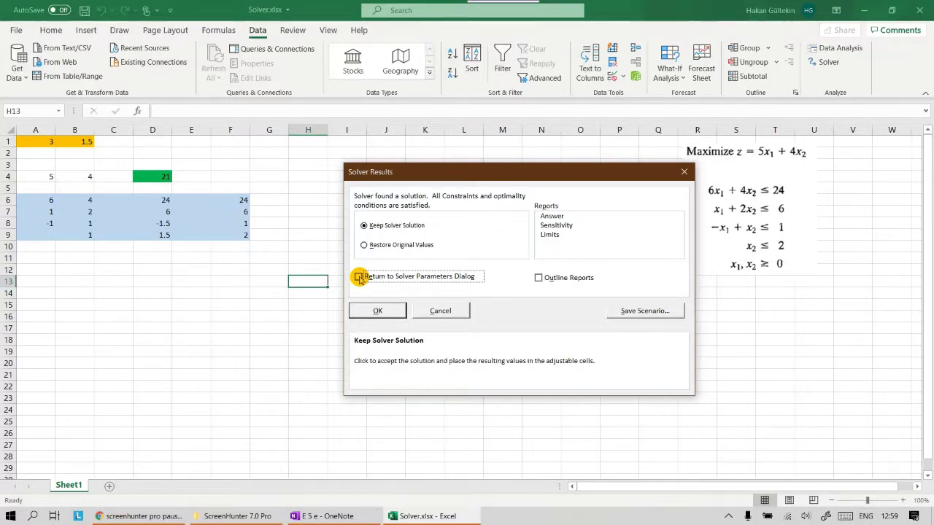
left_click(552, 217)
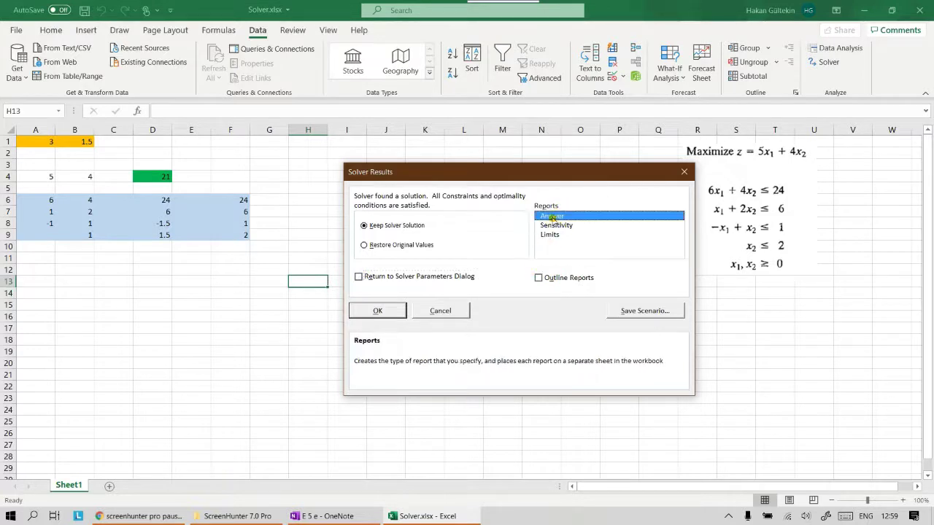
left_click(554, 225)
left_click(552, 234)
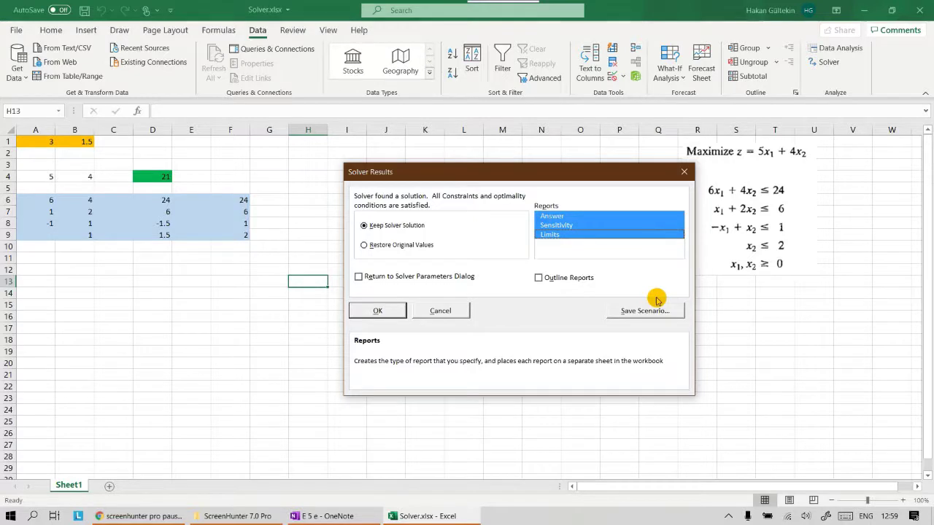
left_click(380, 312)
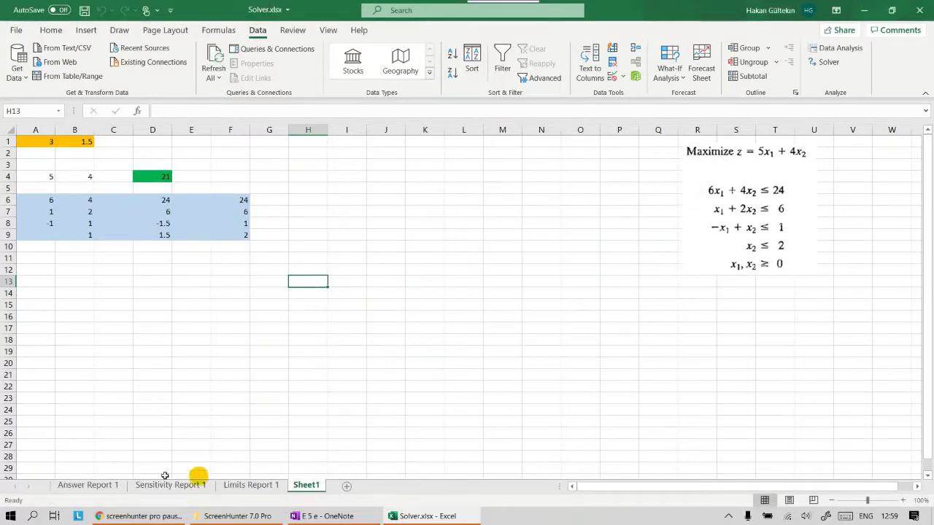
Browse the Answer, Sensitivity and Limits Report 1 sheets
left_click(100, 489)
left_click(164, 486)
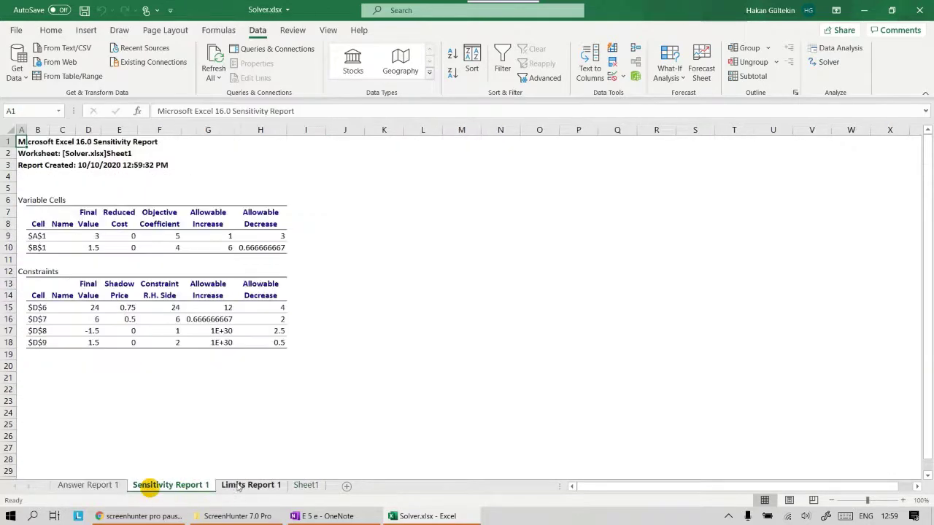
left_click(241, 486)
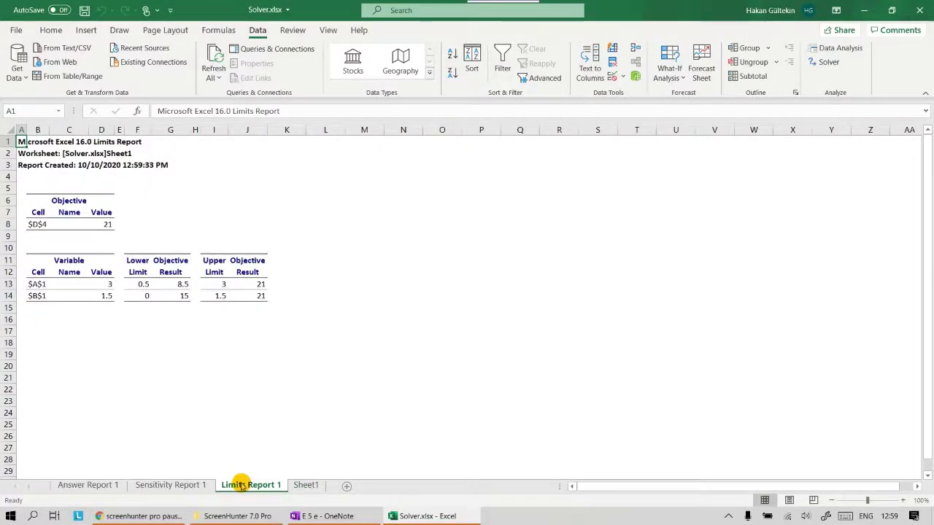
left_click(90, 487)
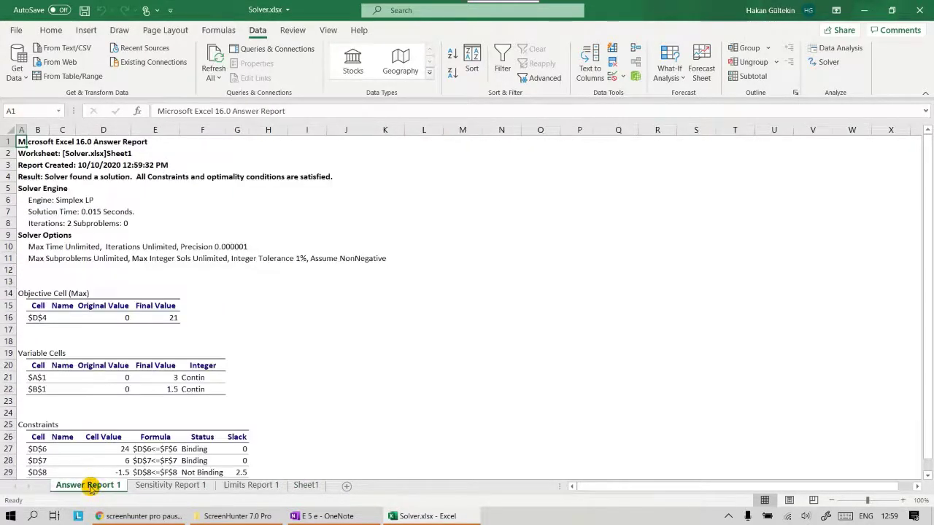
left_click(152, 487)
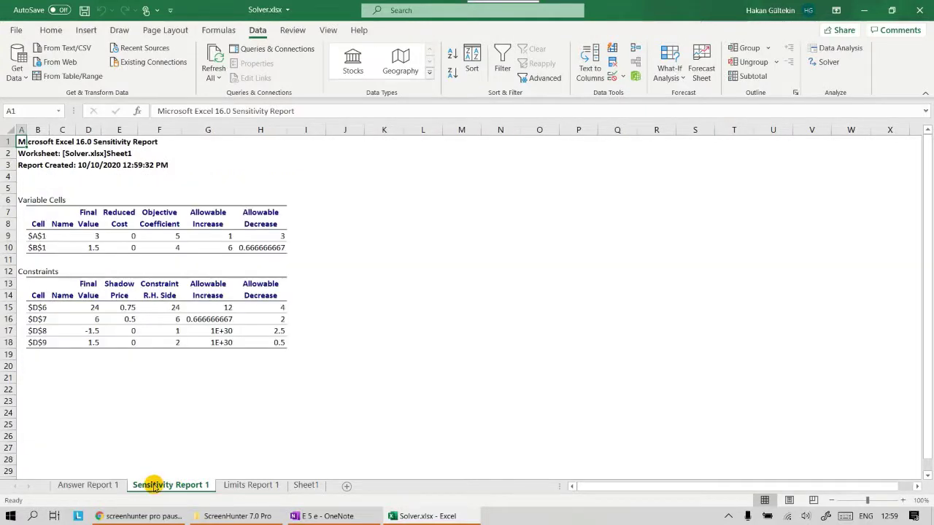
left_click(245, 487)
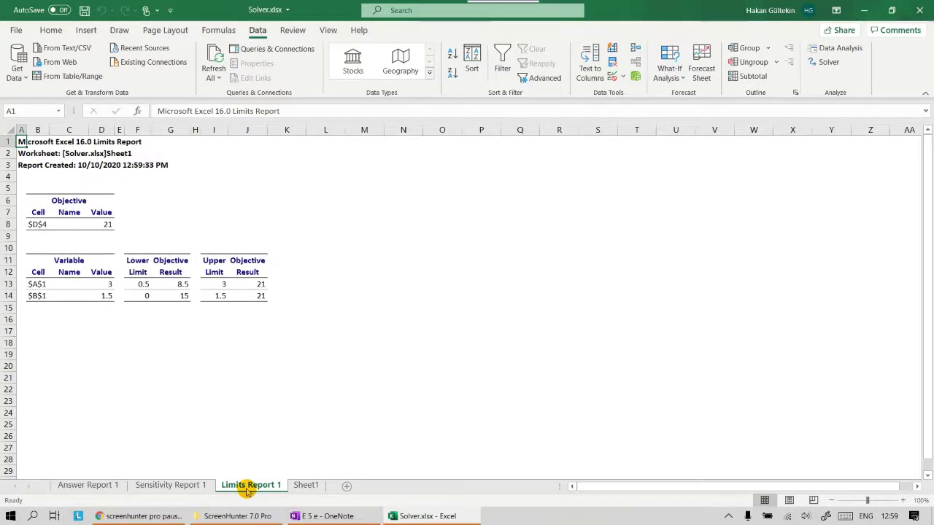
Check solved values in A1, B1 and objective formula D4 on Sheet1, ending on Answer Report 1
left_click(307, 486)
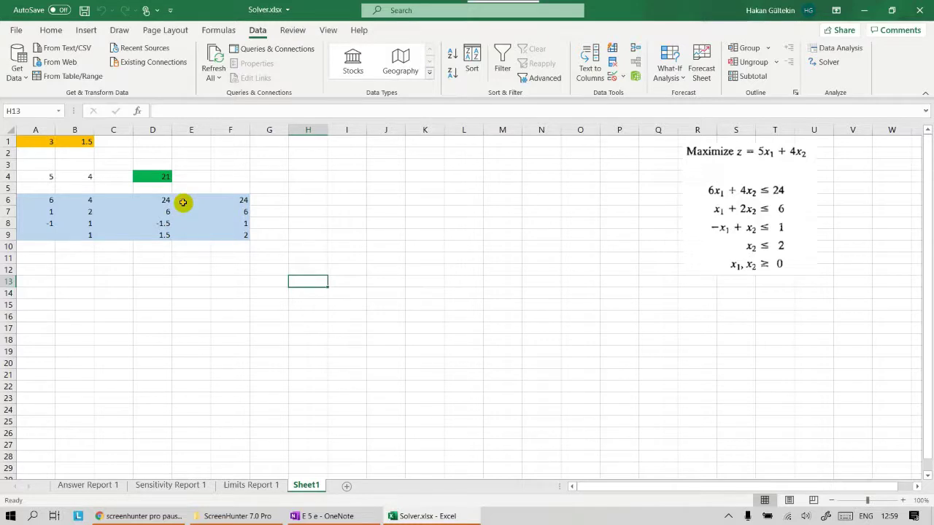
left_click(49, 141)
left_click(82, 145)
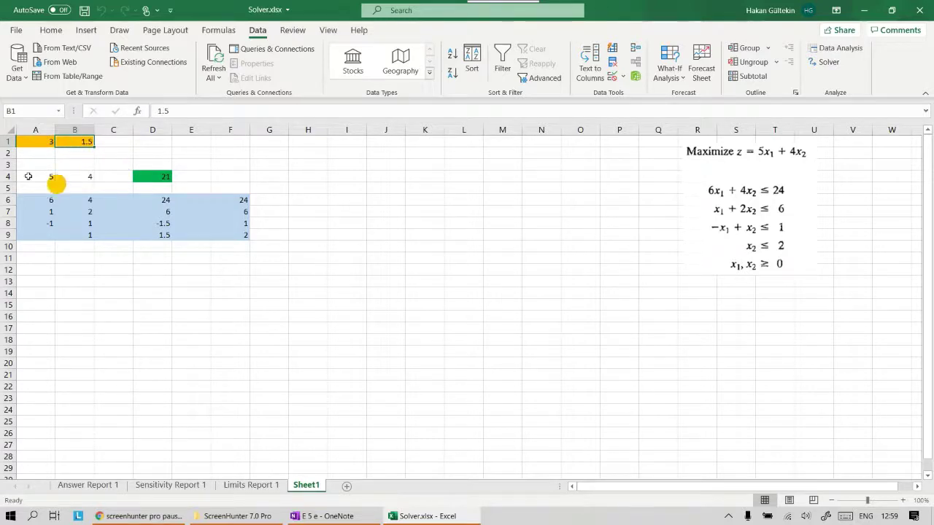
left_click(93, 485)
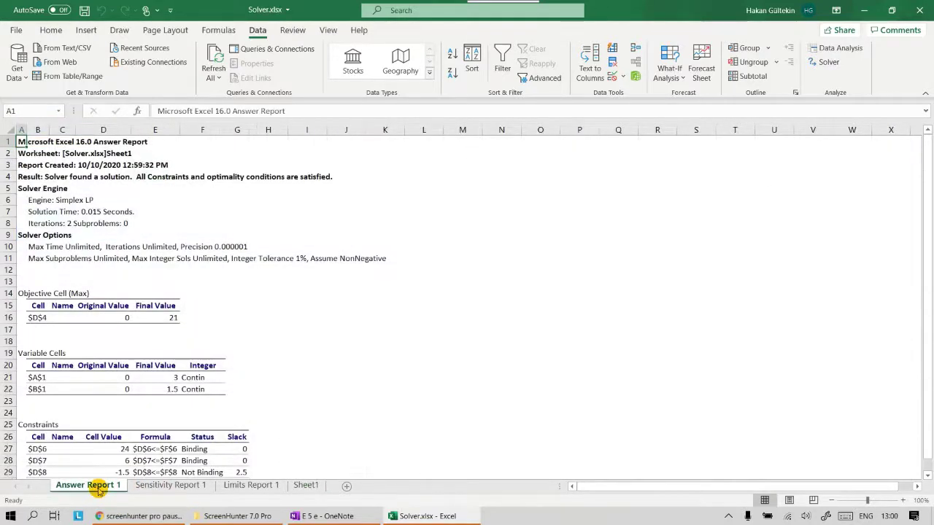
left_click(306, 484)
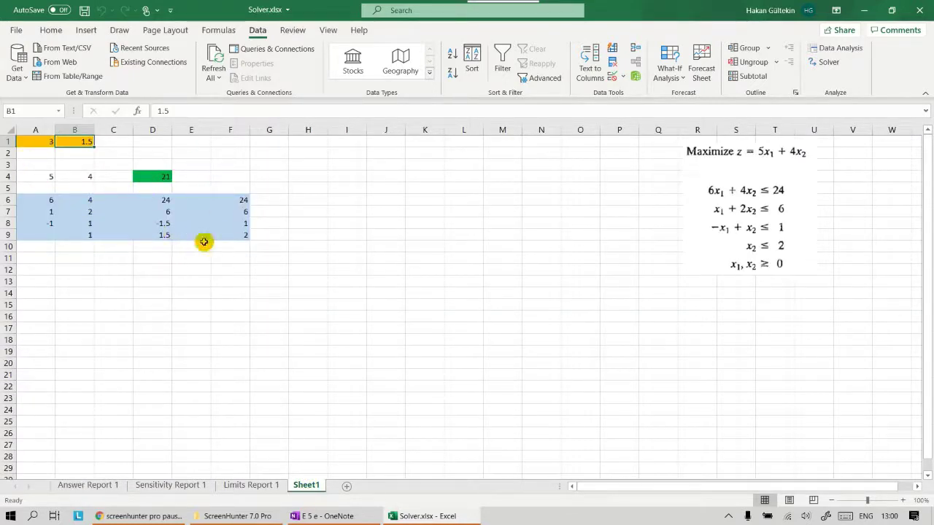
left_click(162, 177)
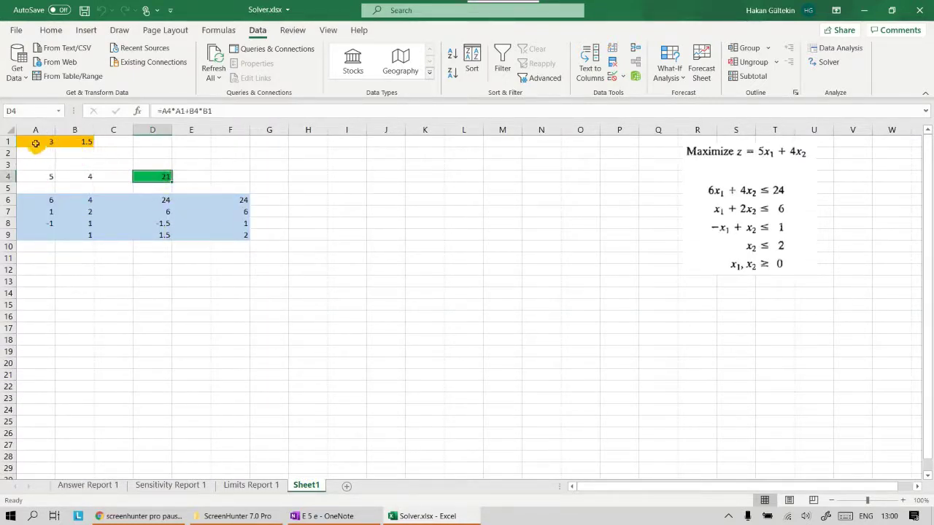
left_click_drag(34, 142, 73, 142)
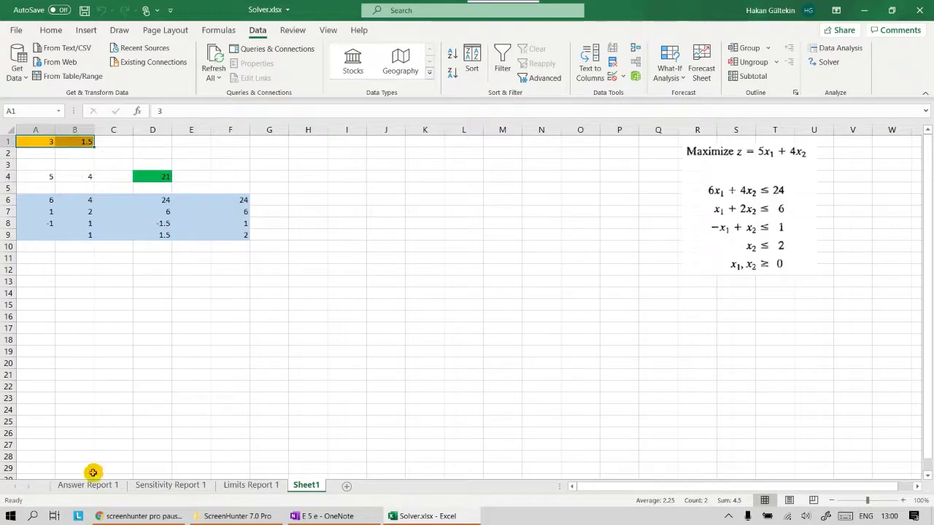
left_click(109, 456)
left_click(99, 486)
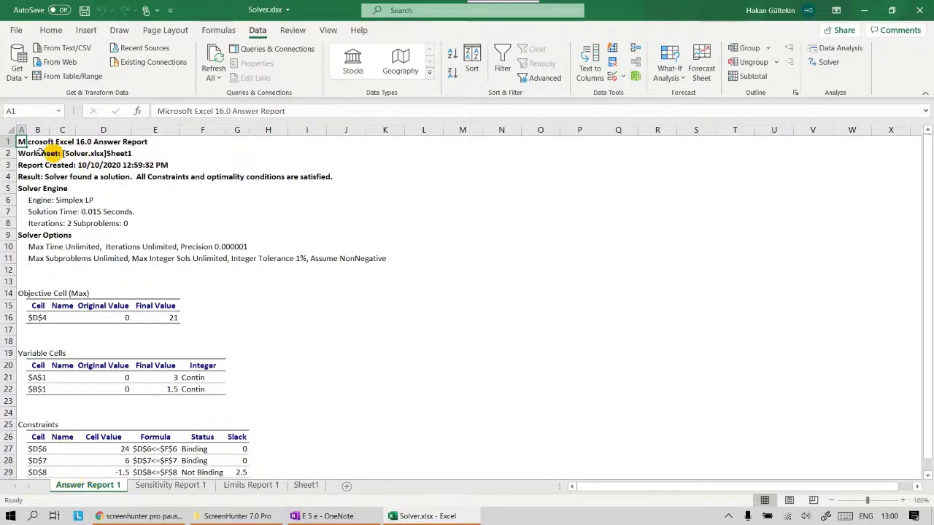
left_click(35, 150)
mouse_move(31, 146)
left_mouse_down()
mouse_move(54, 225)
mouse_move(29, 194)
mouse_move(31, 152)
left_mouse_up()
left_click(88, 246)
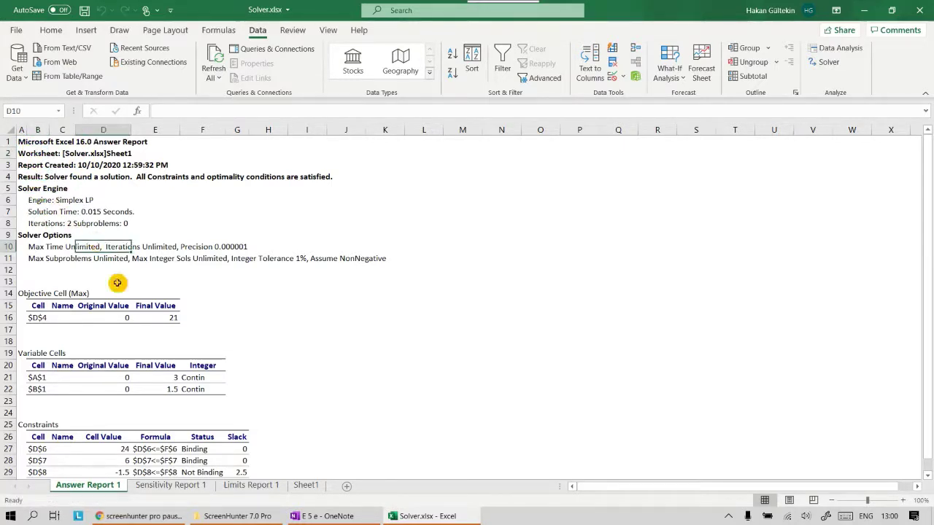
scroll(116, 282, "down", 1)
left_click(37, 282)
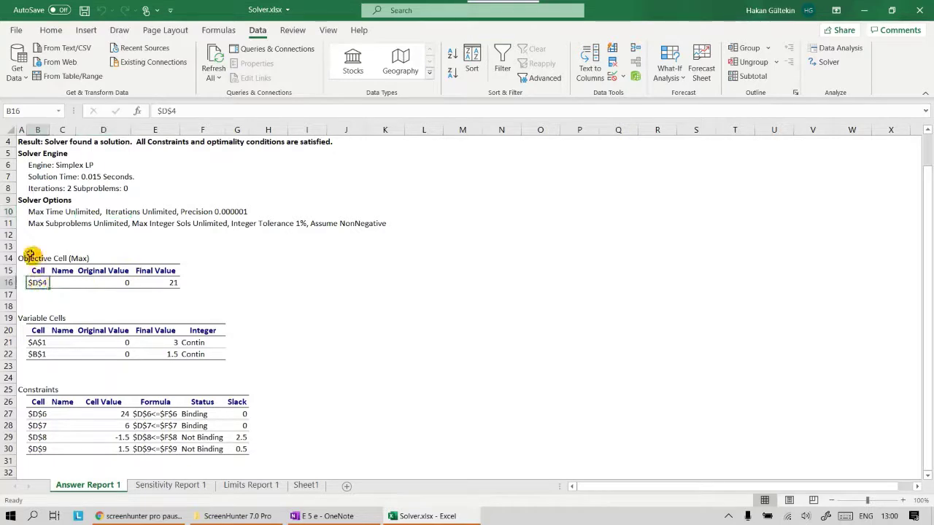
left_click_drag(30, 254, 173, 284)
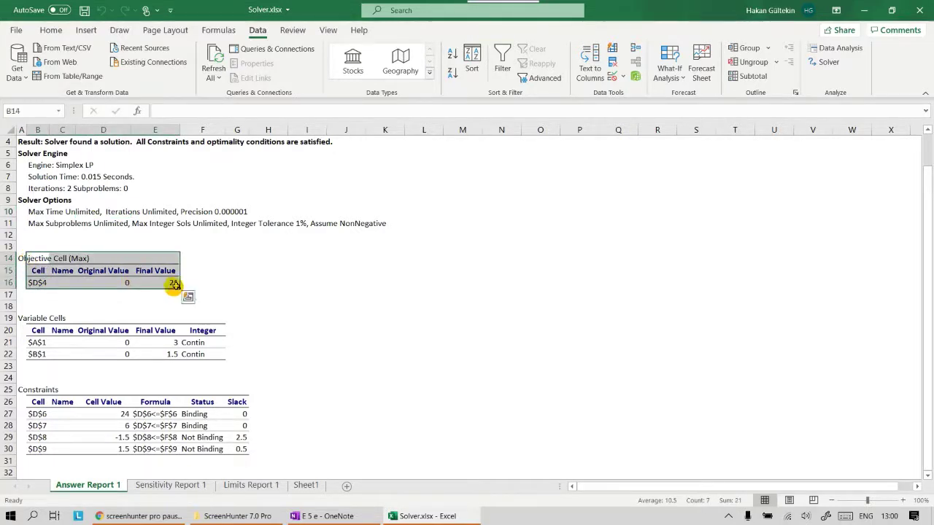
left_click(216, 292)
left_click(175, 284)
left_click(121, 283)
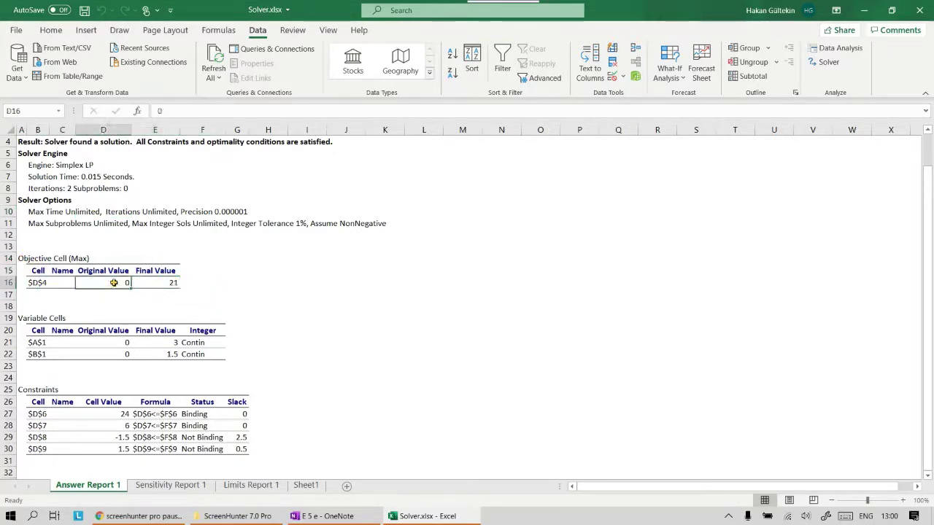
left_click(163, 282)
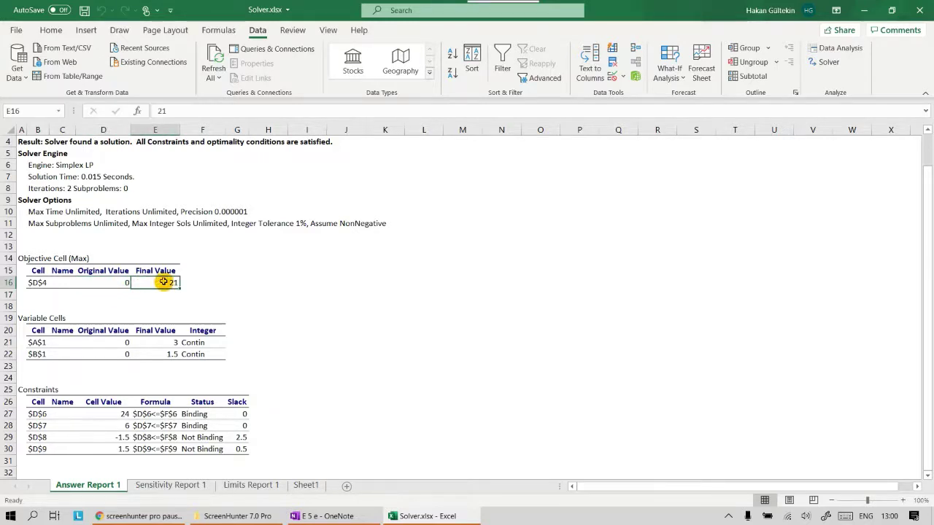
scroll(163, 282, "down", 2)
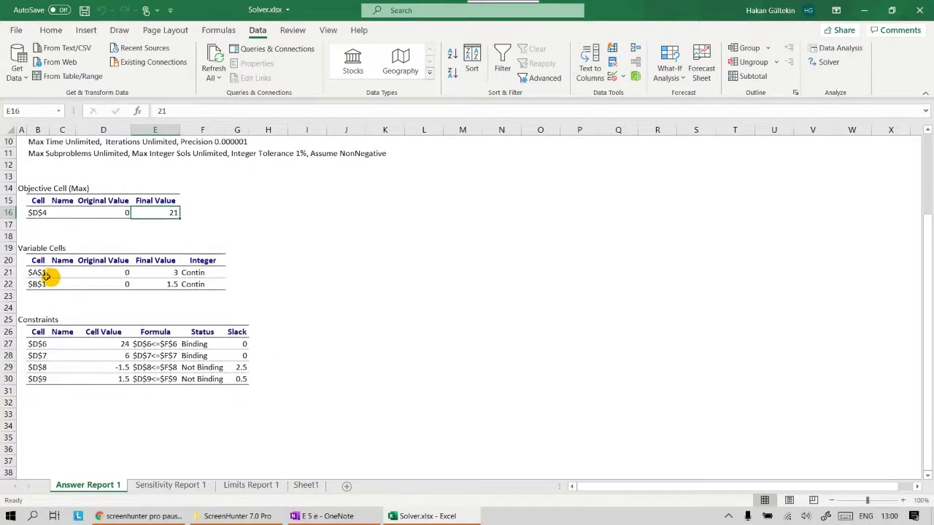
left_click_drag(37, 272, 163, 279)
scroll(156, 292, "down", 1)
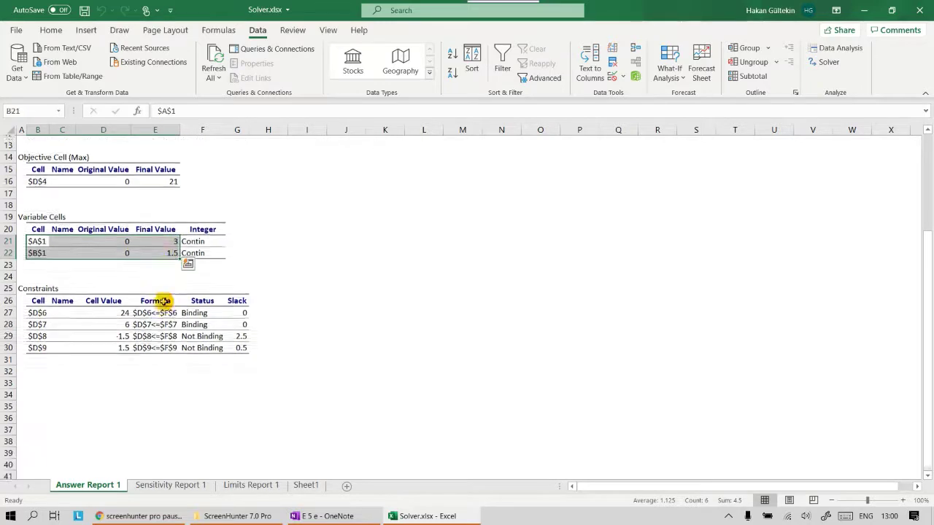
left_click(156, 272)
left_click_drag(169, 233, 205, 254)
left_click(275, 273)
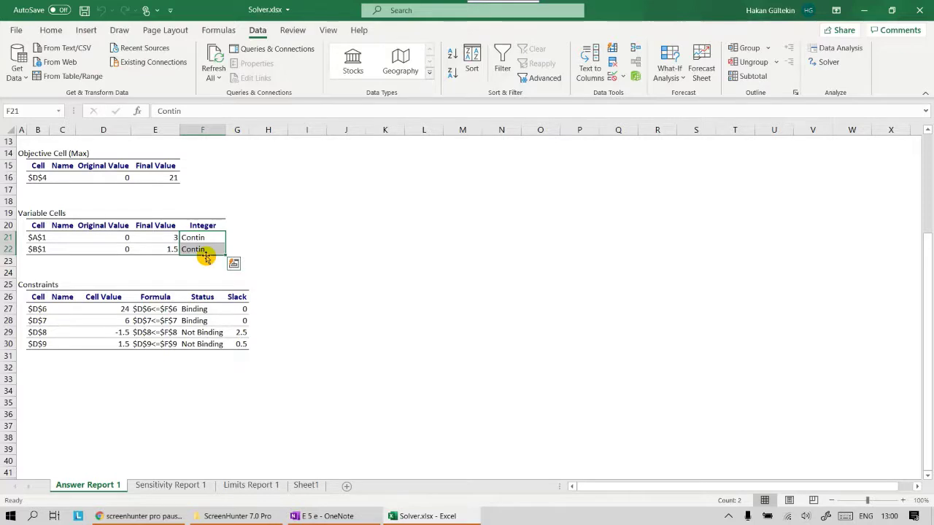
Inspect the answer report's Constraints table: cell value 24, its formula, binding statuses and zero slacks
left_click(329, 333)
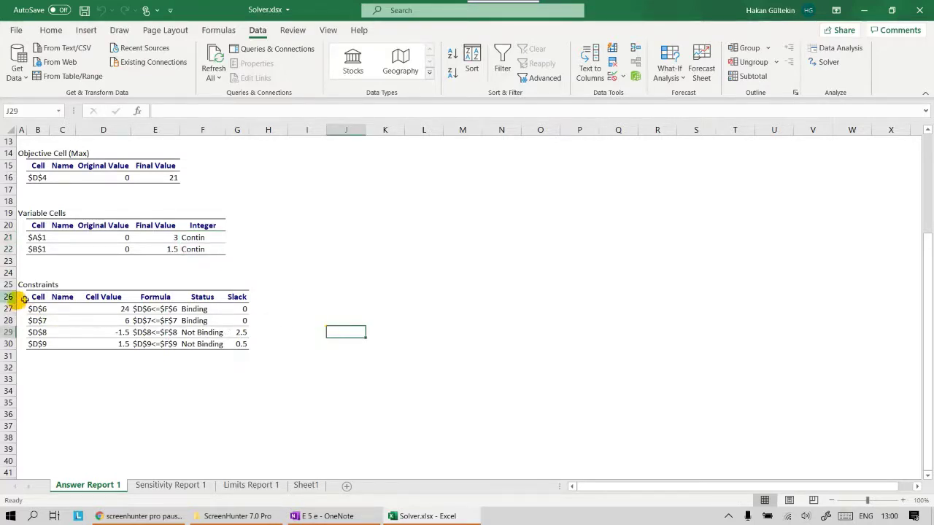
left_click_drag(34, 308, 246, 349)
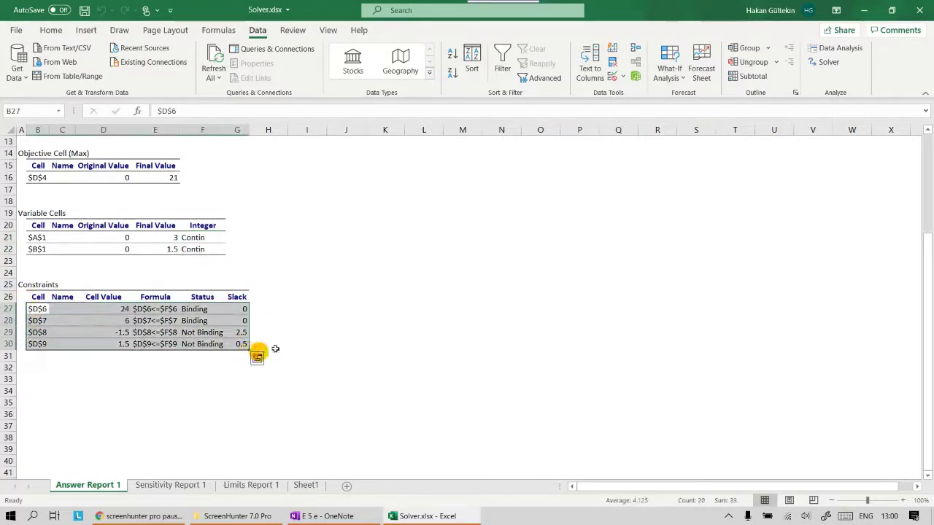
left_click(359, 329)
left_click(113, 309)
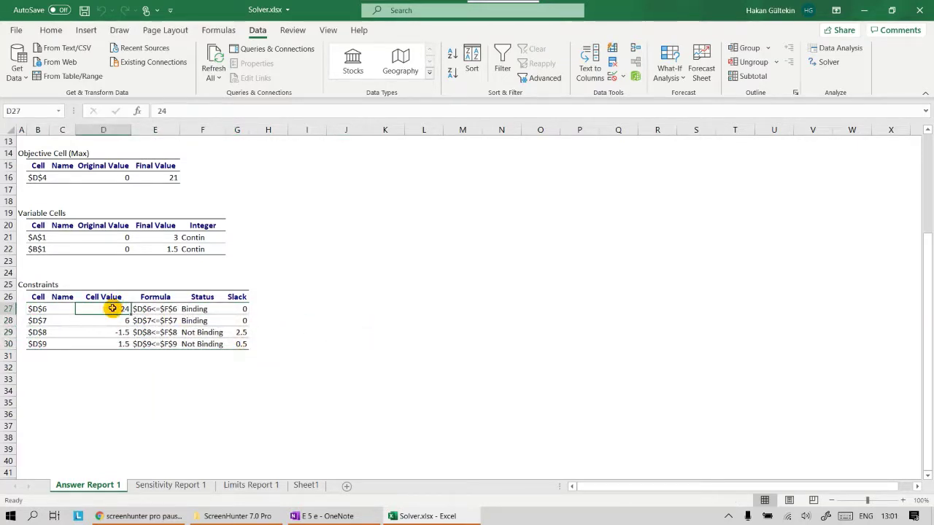
left_click(148, 309)
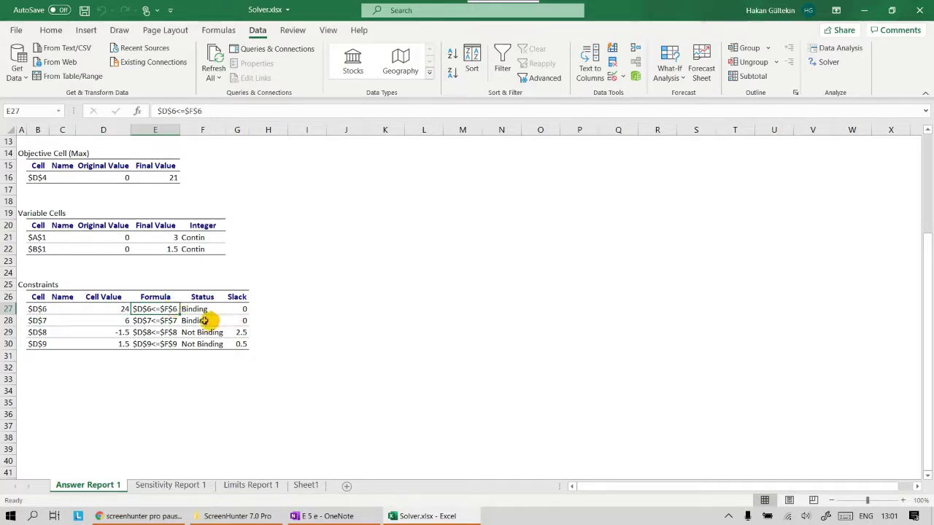
left_click_drag(208, 309, 202, 347)
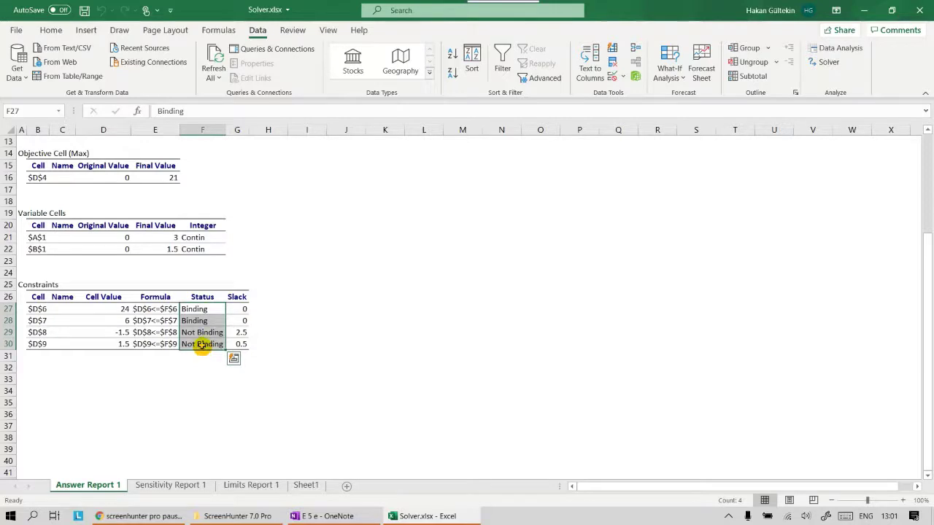
left_click(203, 322)
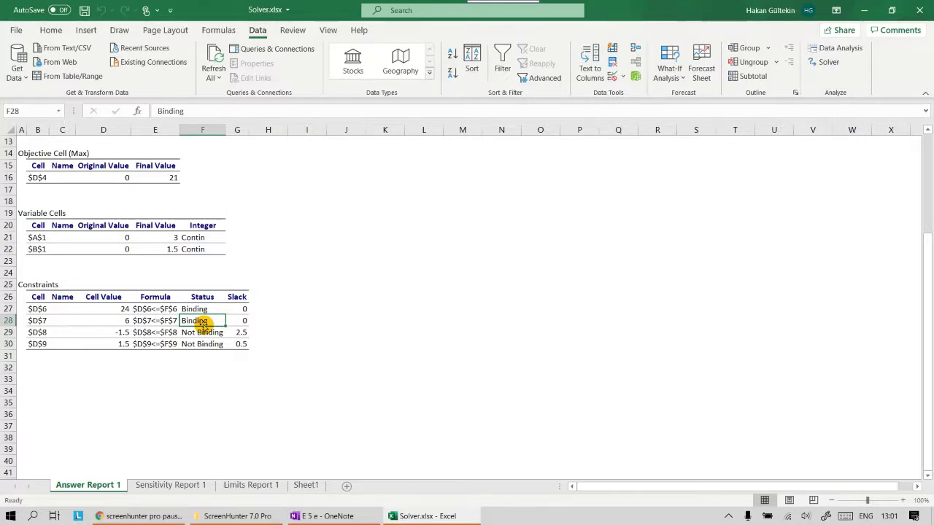
mouse_move(239, 307)
left_mouse_down()
mouse_move(242, 320)
mouse_move(244, 305)
left_mouse_up()
On Sheet1, compare constraint formulas D6 and D7 with their limits in F6 (24) and F7
left_click(301, 484)
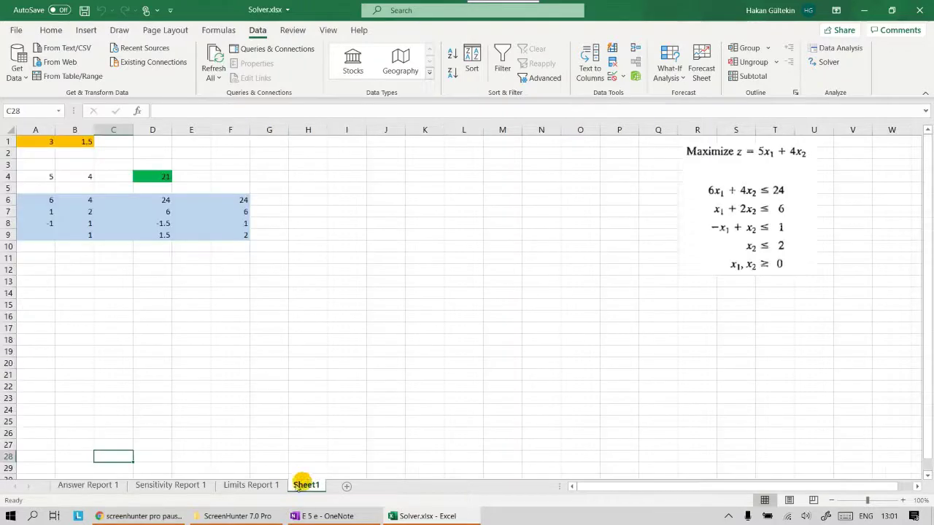
left_click(239, 199)
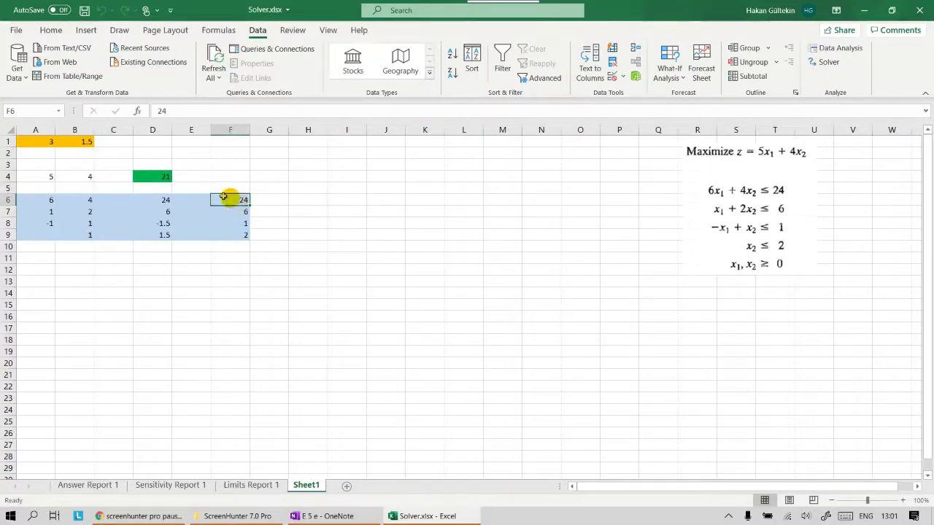
left_click(161, 201)
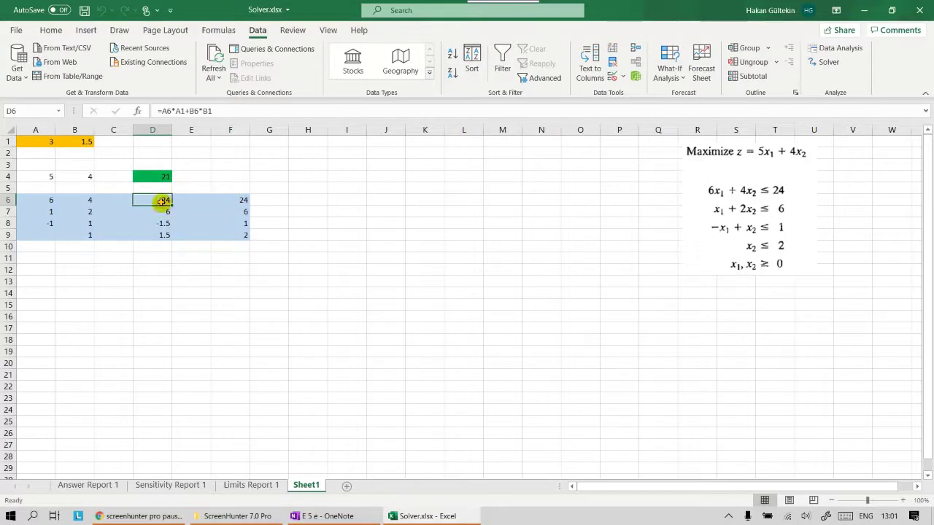
left_click(244, 201)
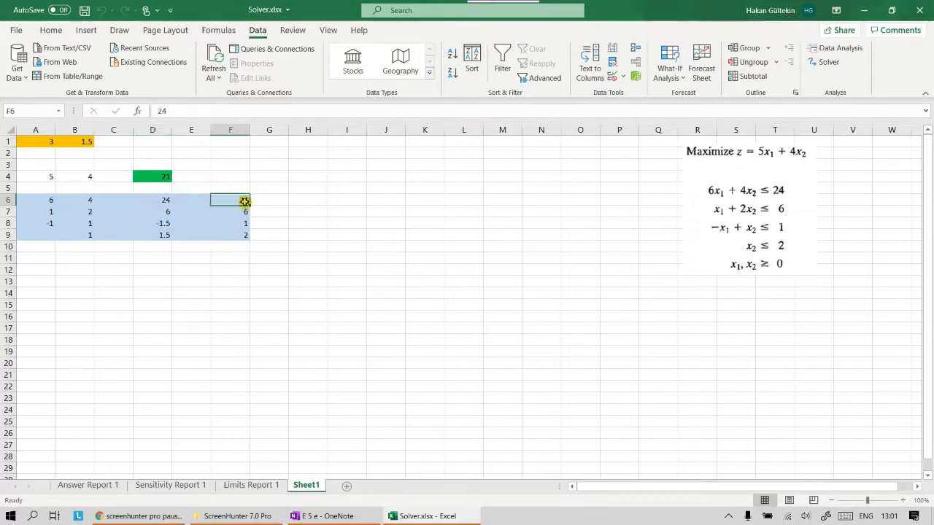
left_click(162, 194)
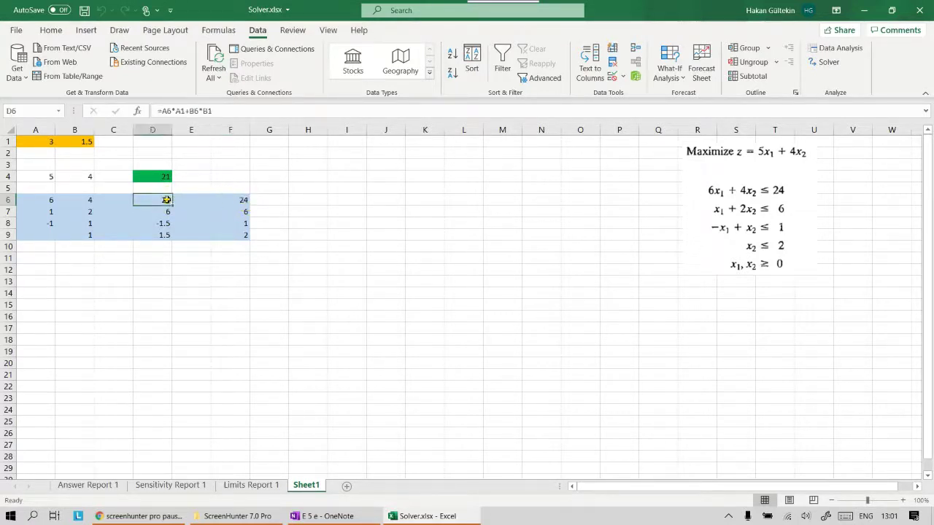
left_click(239, 201)
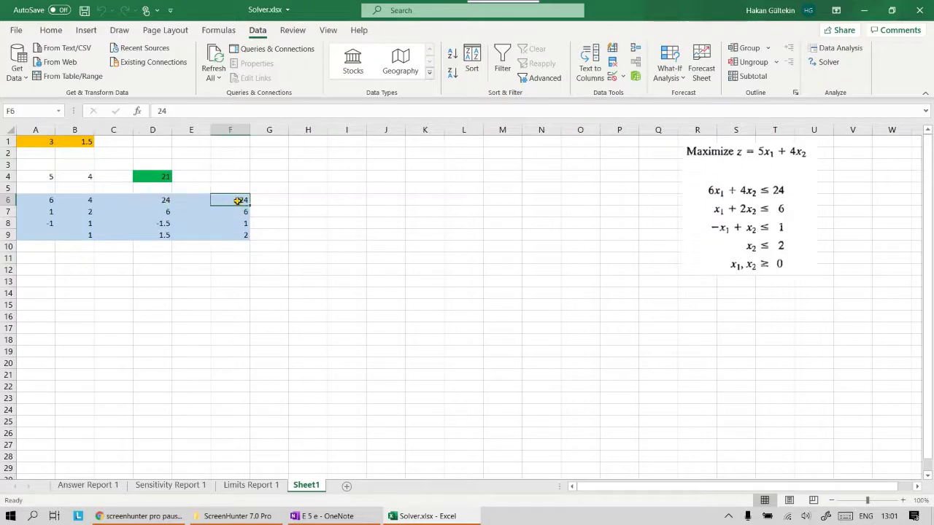
left_click(162, 200)
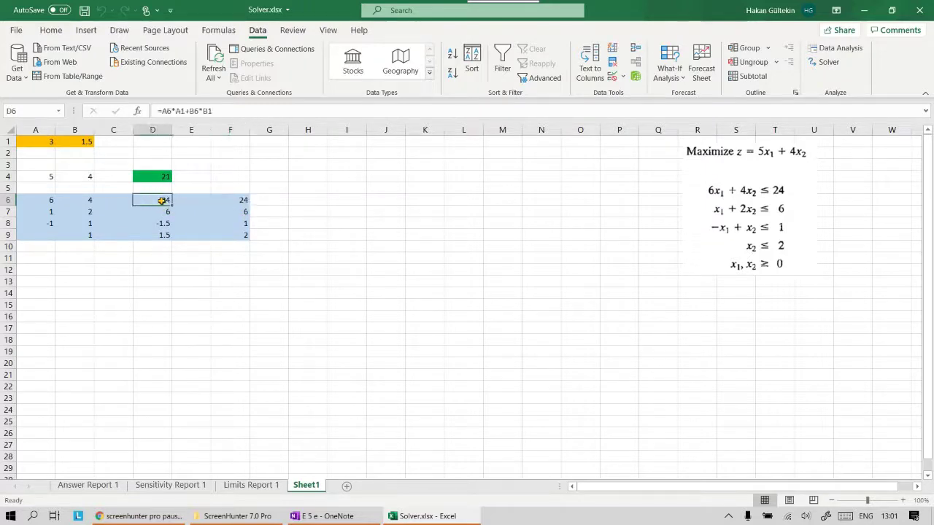
left_click(245, 210)
left_click(166, 211)
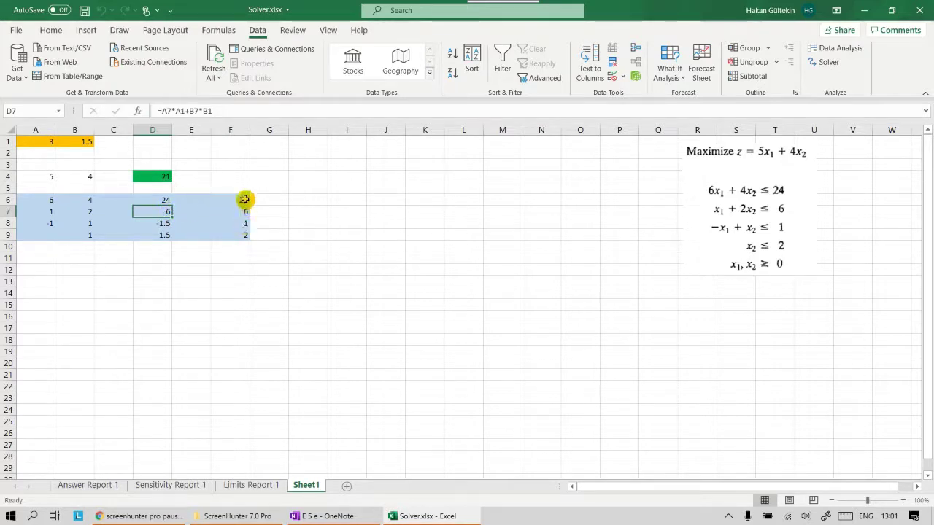
Highlight value-limit pairs D6:F6, D7:F7, D8:F8 and variables 3 and 1.5, ending on D8 versus limit 1
left_click_drag(244, 200, 165, 202)
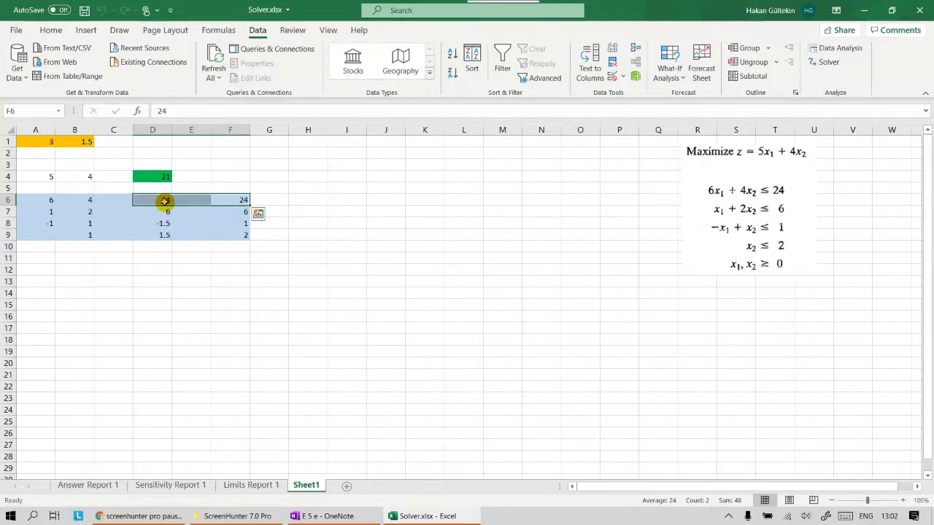
left_click(335, 200)
left_click(239, 200)
left_click(241, 199)
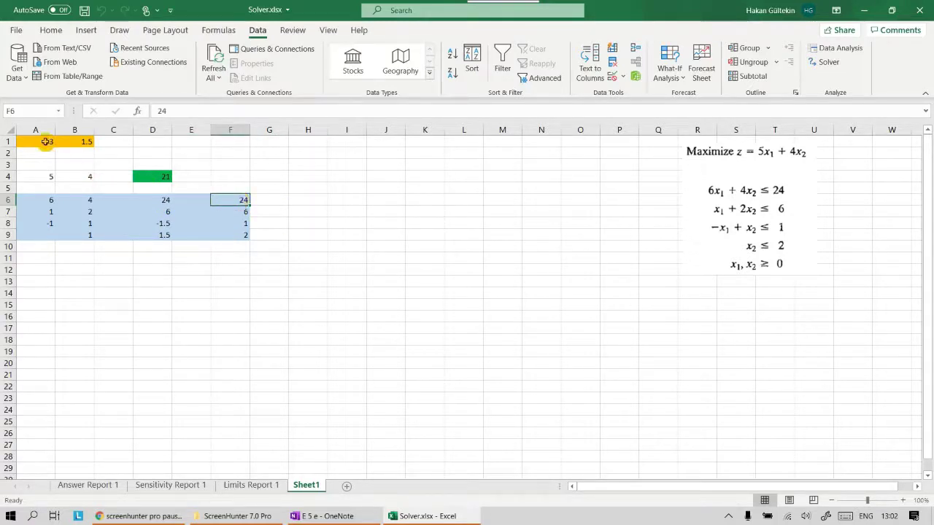
left_click_drag(46, 142, 71, 141)
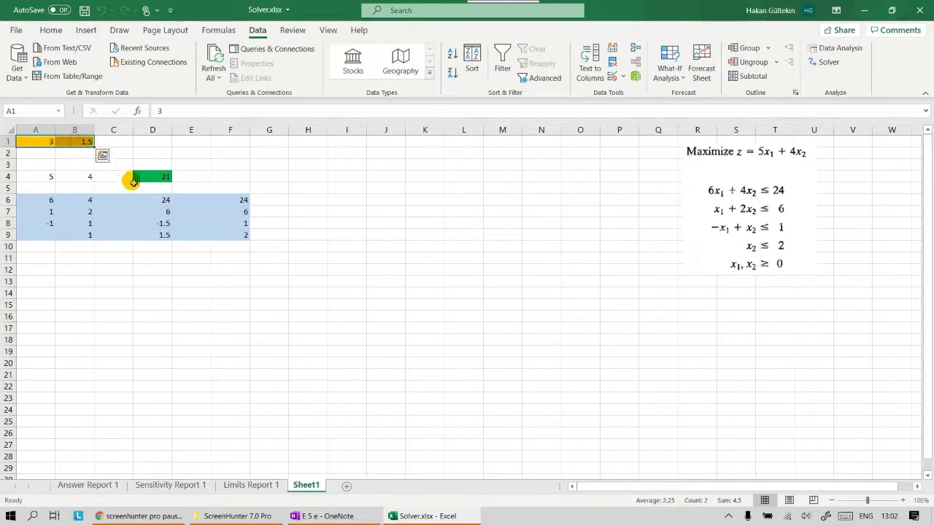
left_click(162, 200)
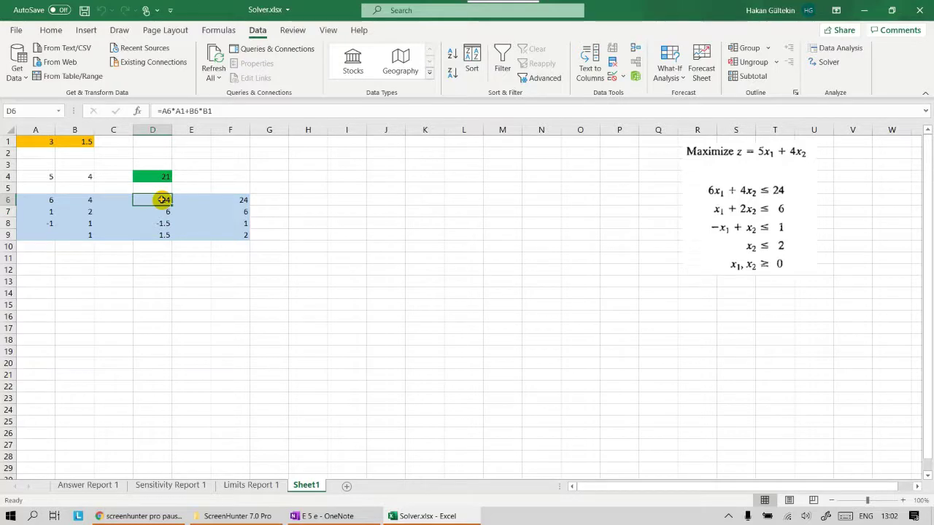
left_click(235, 199)
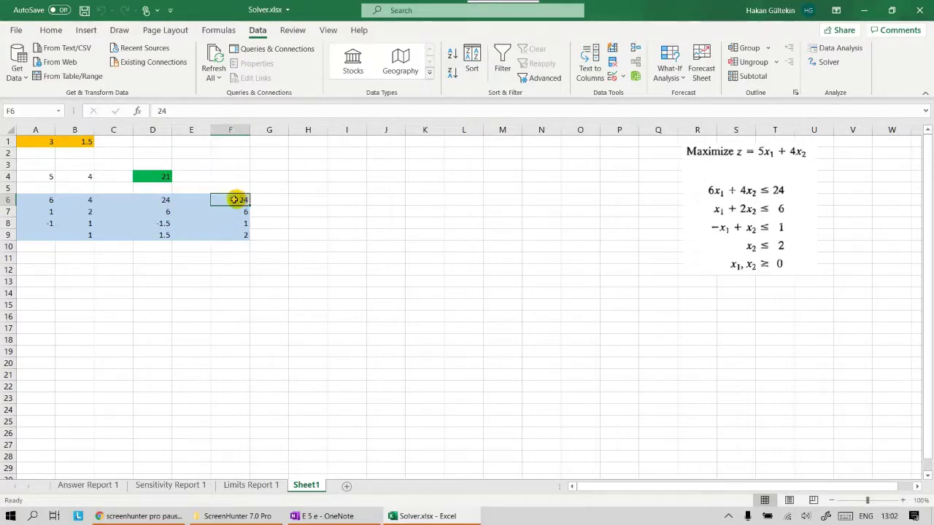
left_click_drag(167, 199, 237, 199)
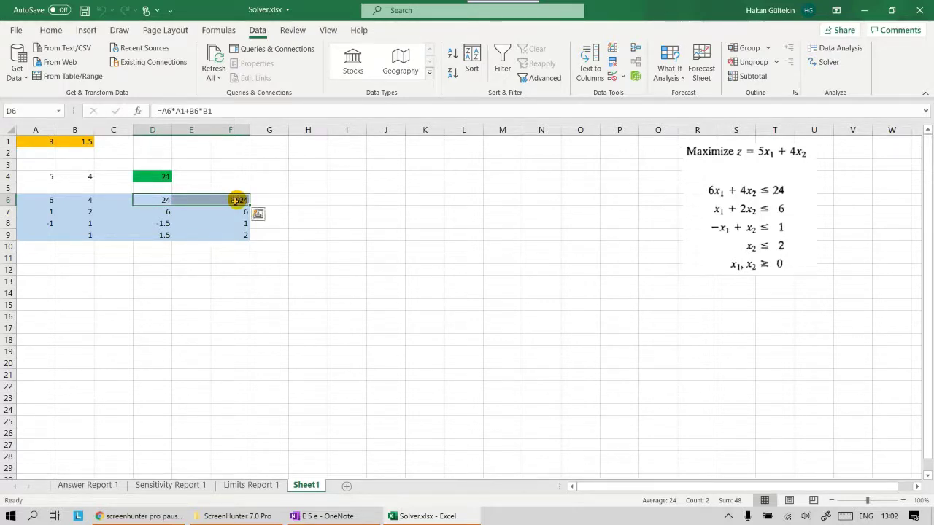
left_click_drag(167, 210, 227, 215)
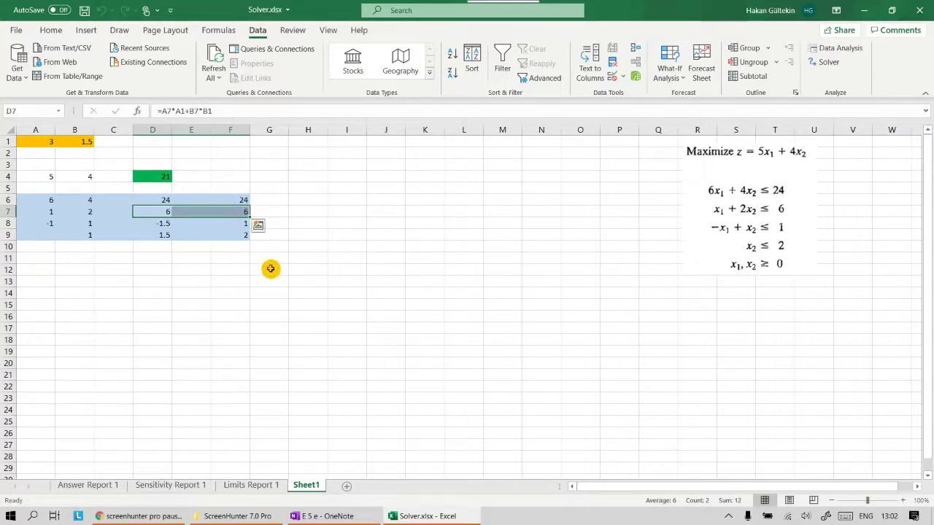
left_click(334, 278)
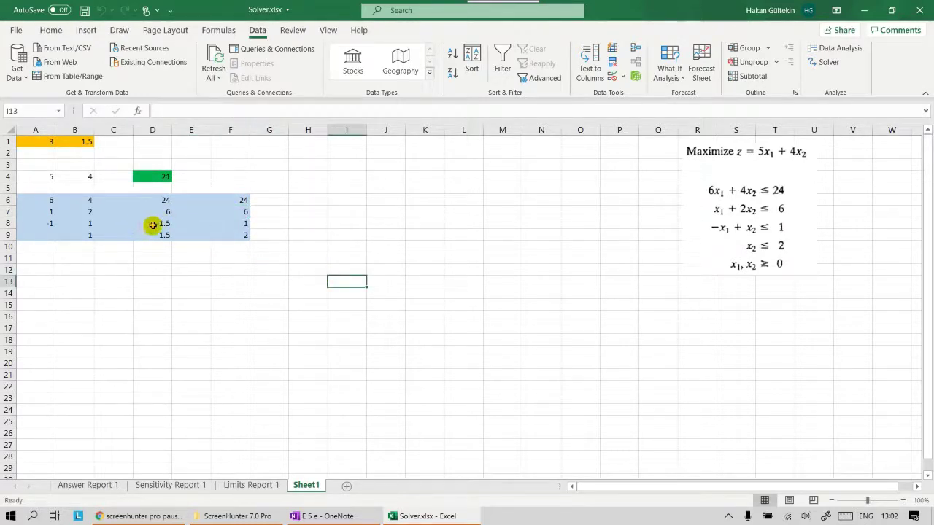
left_click_drag(154, 224, 243, 221)
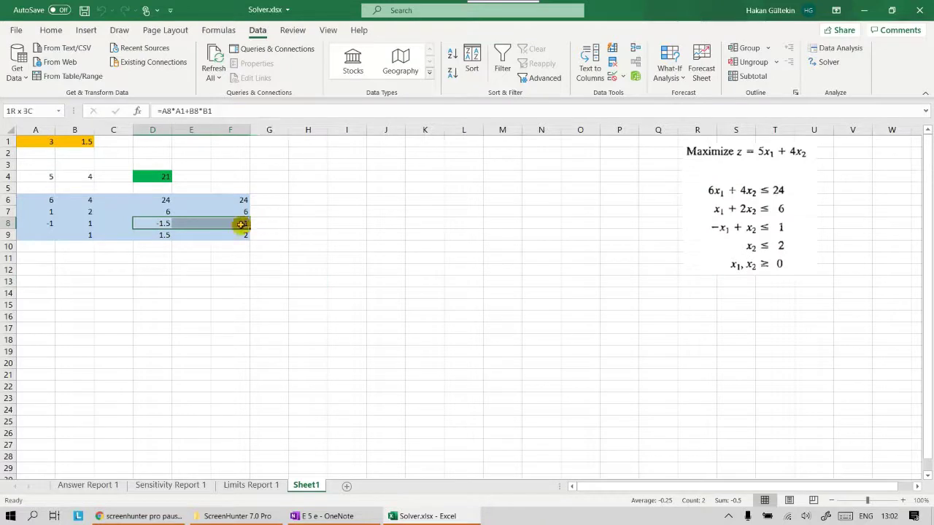
left_click(310, 215)
left_click(248, 225)
left_click(159, 225)
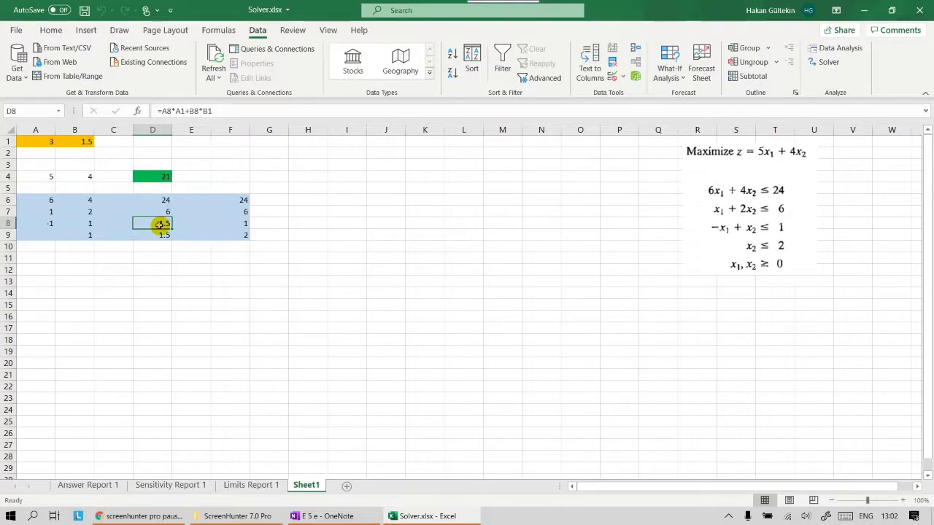
In the answer report, check the slack values 2.5 and 0.5 of the last two constraints
left_click(92, 486)
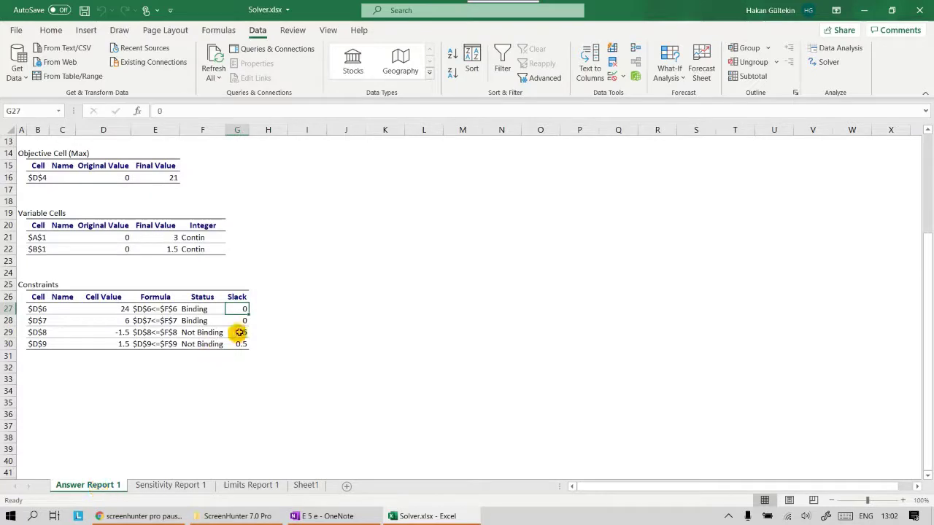
left_click(240, 332)
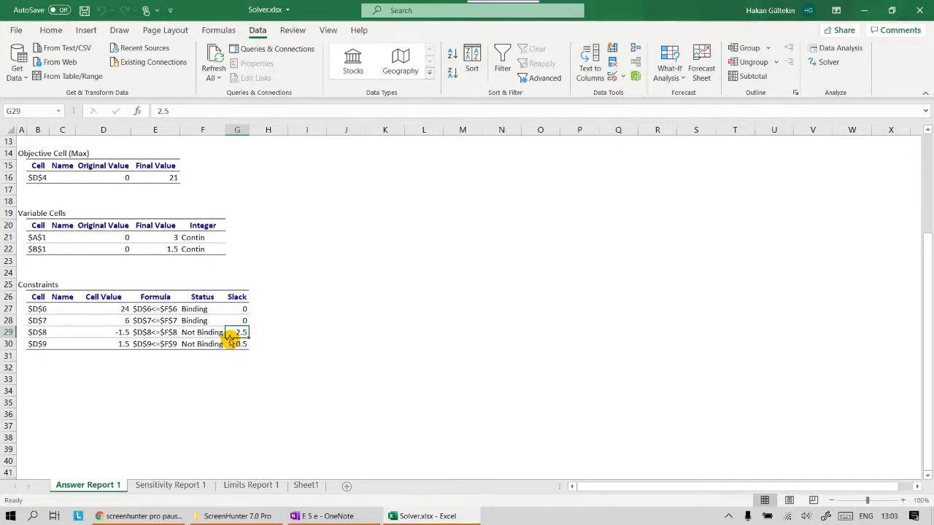
left_click(236, 344)
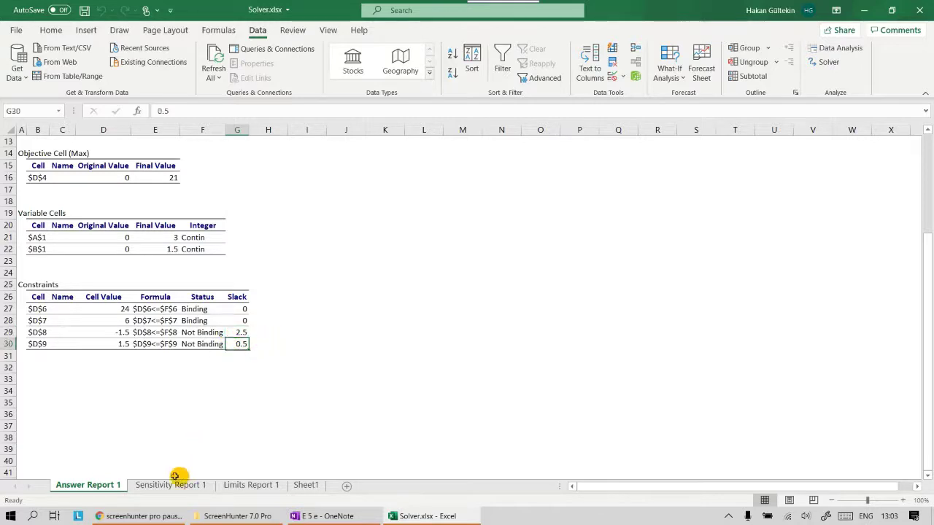
Compare the last constraint's formula in D9 with its limit 2, then open Sensitivity Report 1
left_click(305, 486)
left_click(240, 235)
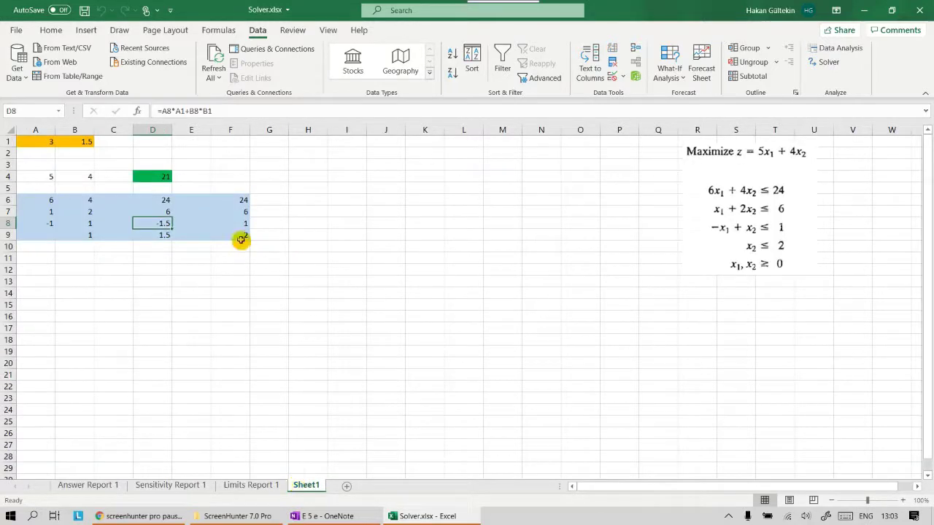
left_click(160, 237)
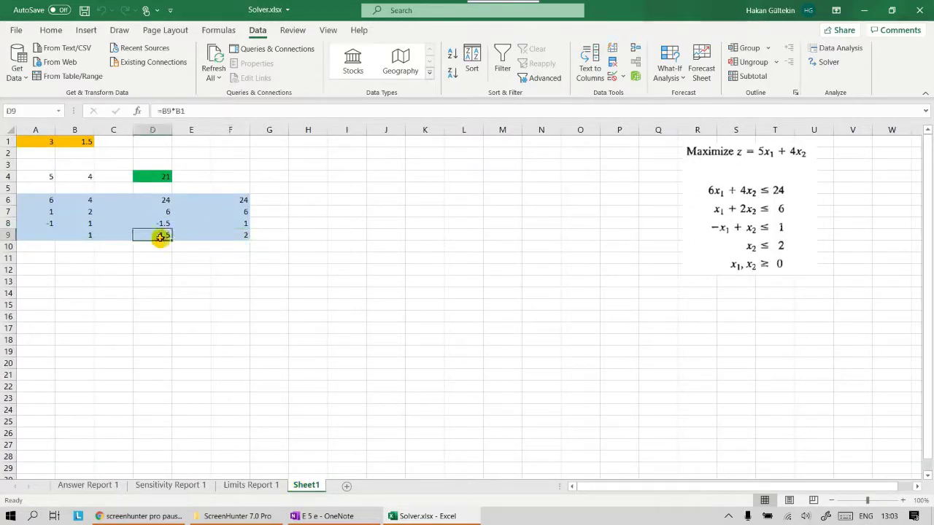
left_click(91, 485)
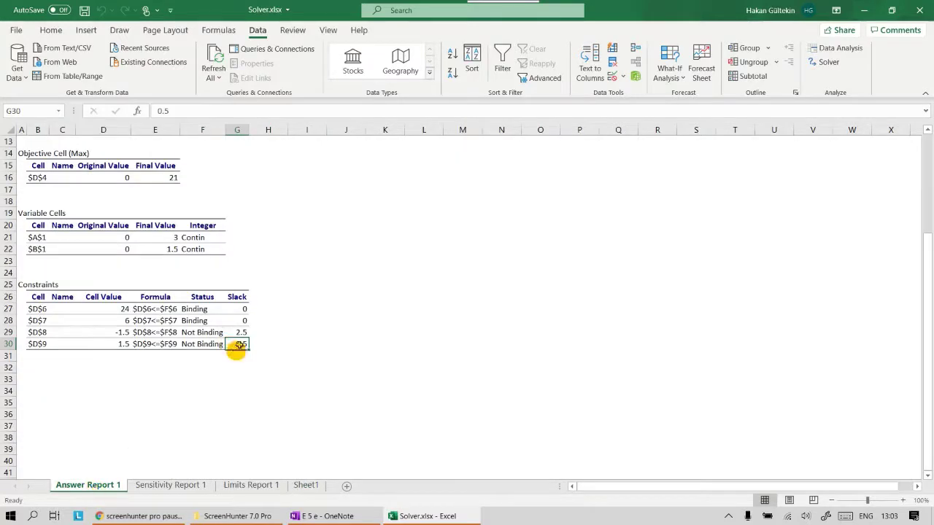
left_click_drag(31, 145, 246, 390)
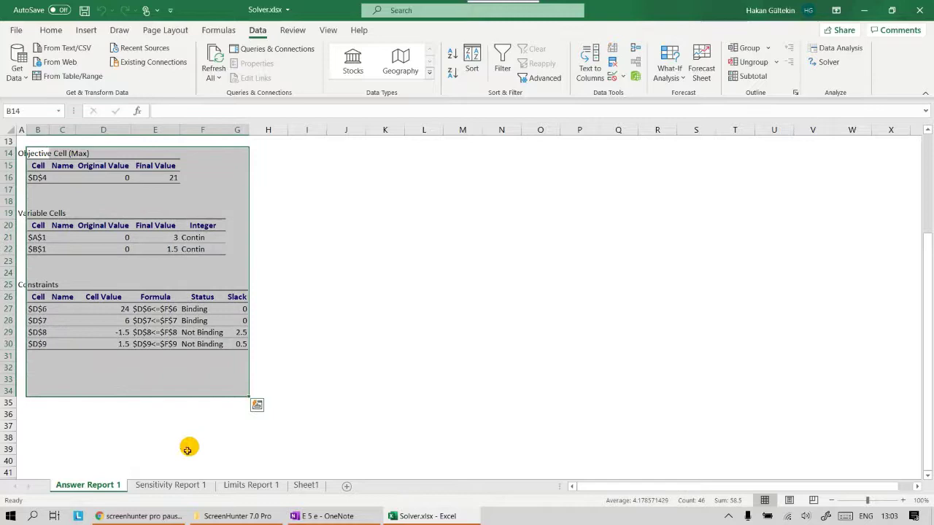
left_click(173, 486)
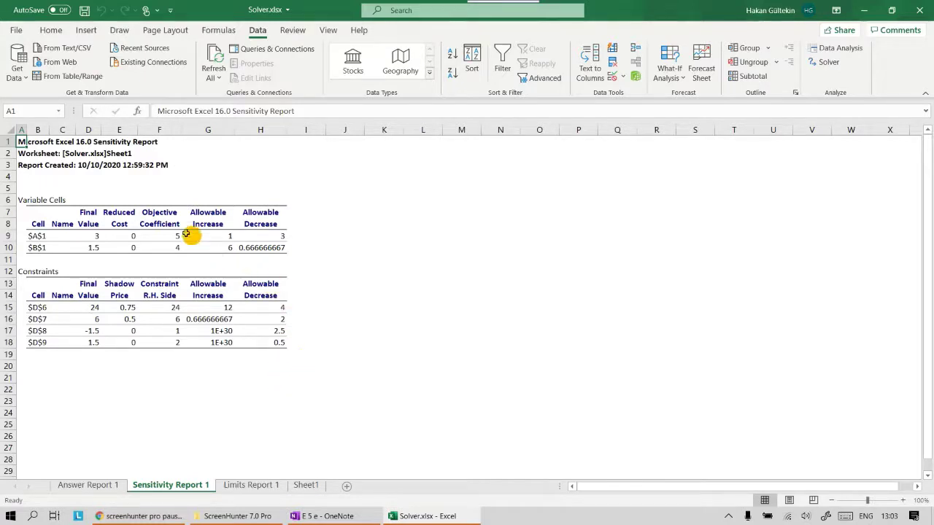
Review the variables' reduced costs and objective coefficients, then open Limits Report 1
left_click_drag(89, 231, 120, 254)
left_click_drag(173, 237, 265, 262)
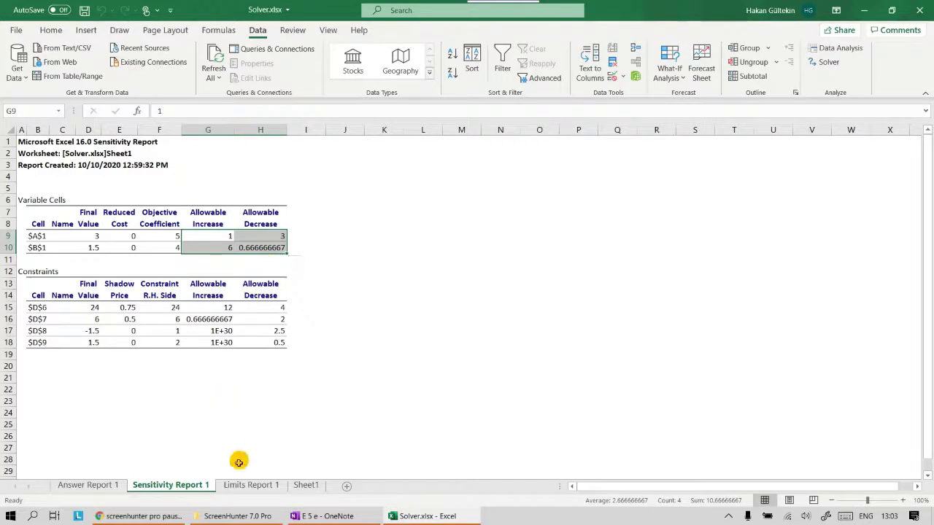
left_click(246, 484)
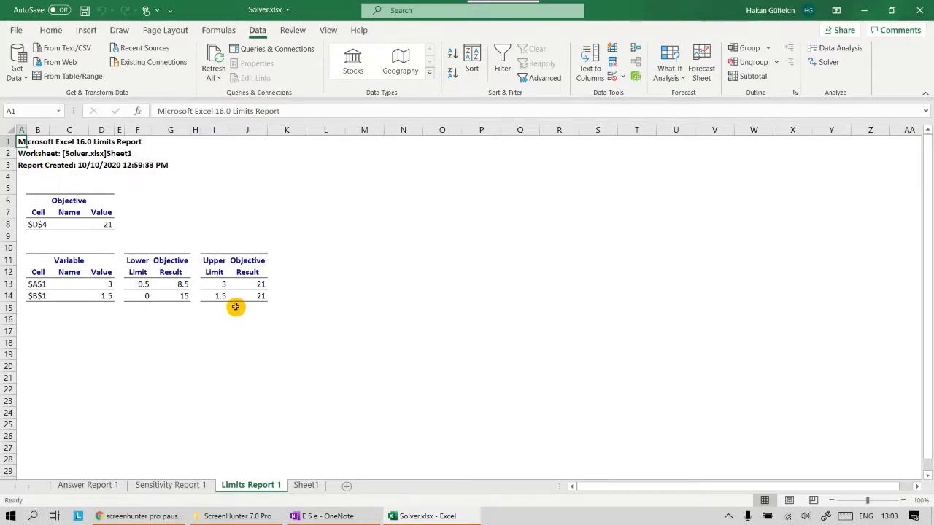
Delete the Limits Report 1 and Sensitivity Report 1 sheets
right_click(251, 485)
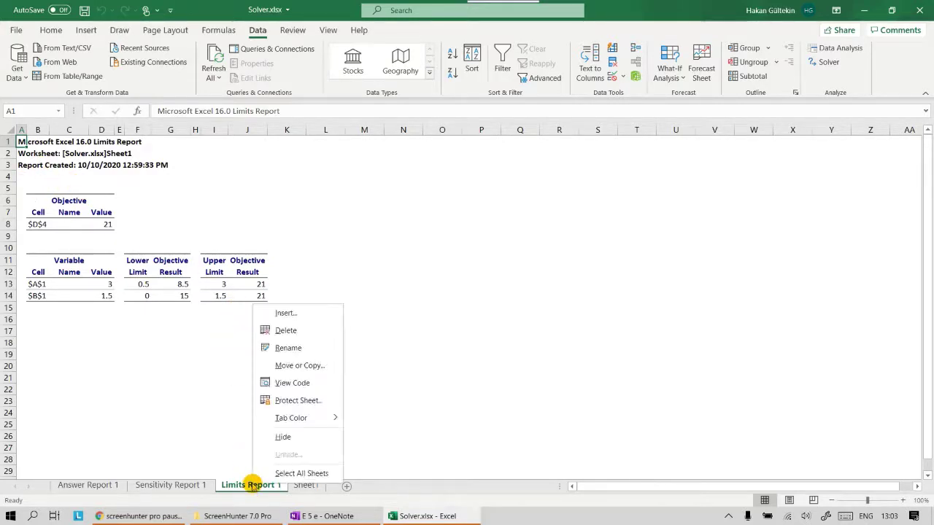
left_click(282, 332)
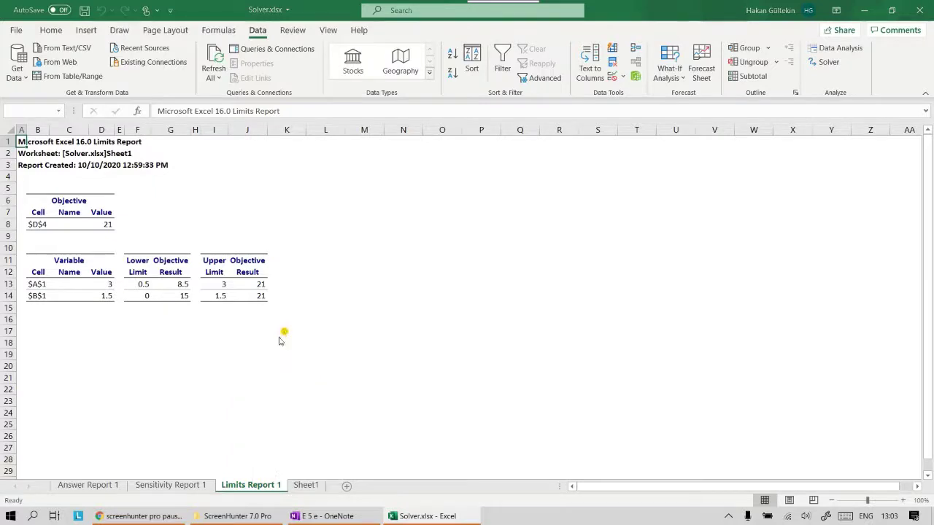
left_click(446, 290)
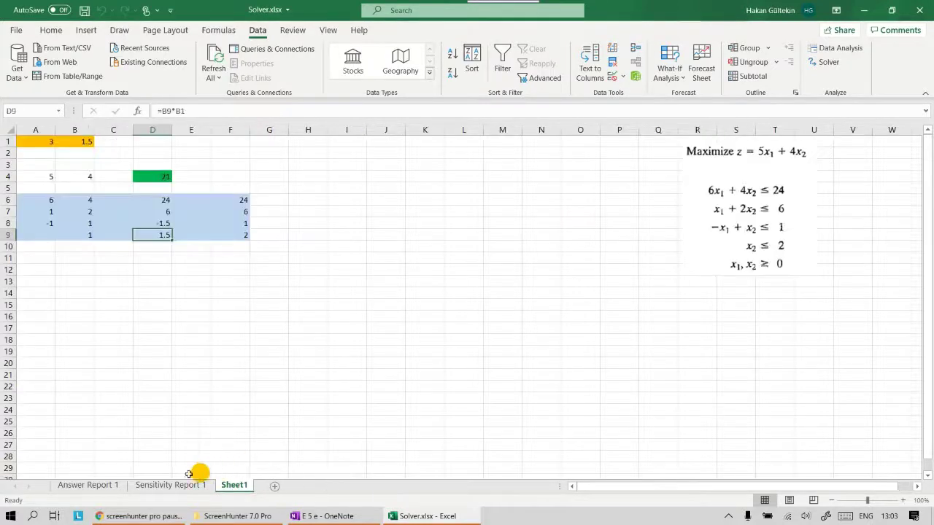
right_click(194, 484)
left_click(219, 333)
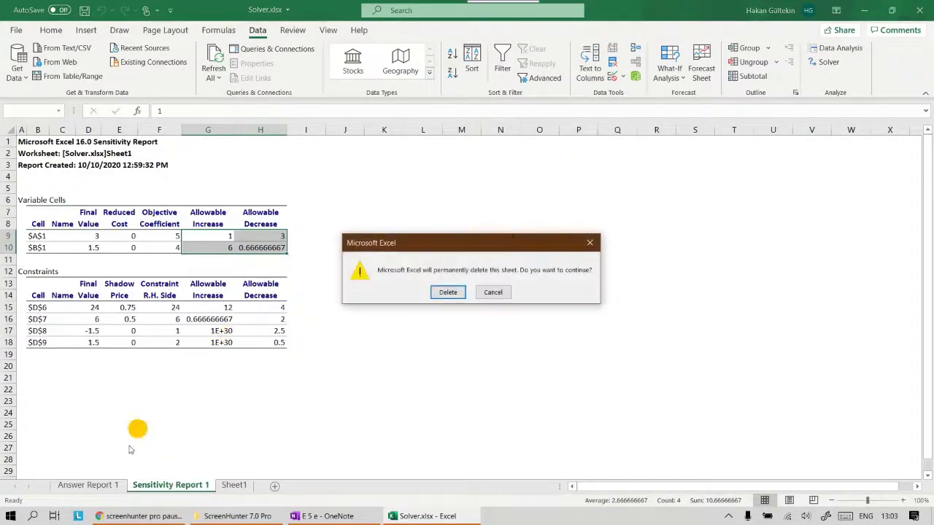
left_click(448, 292)
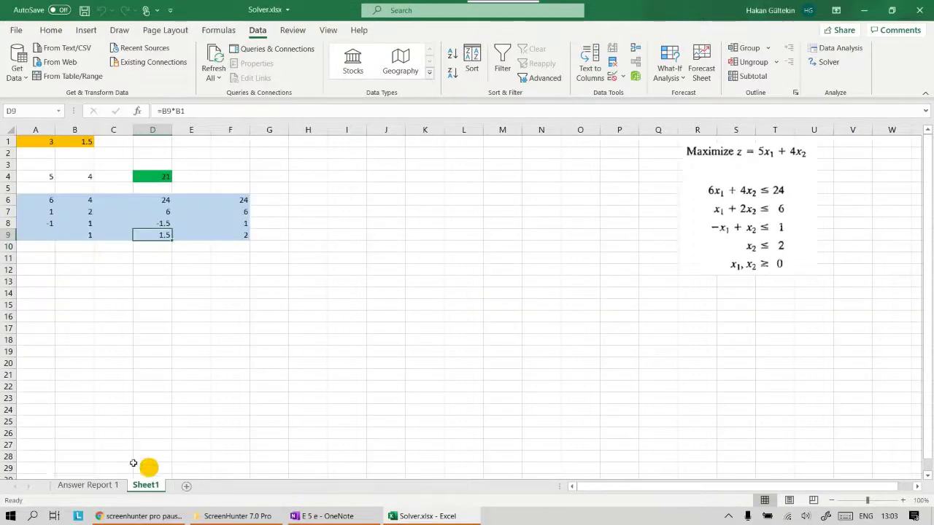
Review the remaining Answer Report 1 sheet, scrolling through its tables
left_click(89, 480)
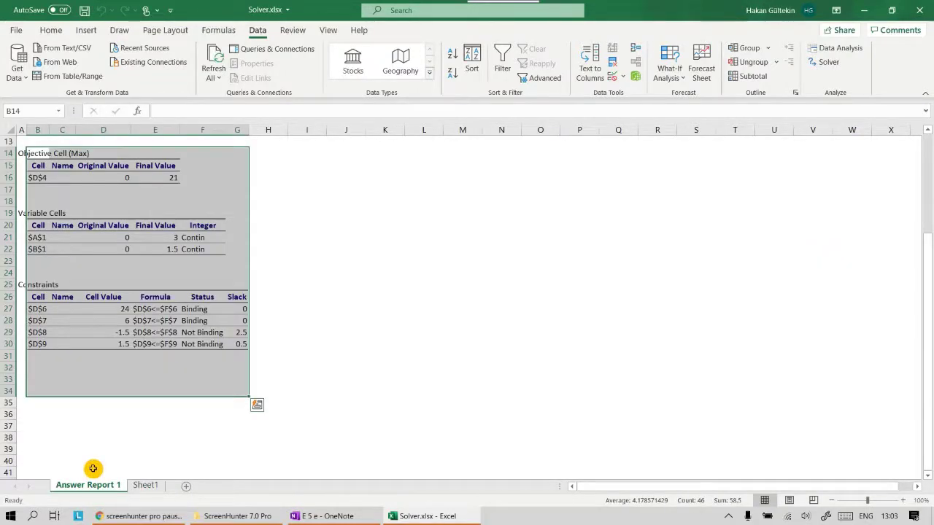
left_click(208, 413)
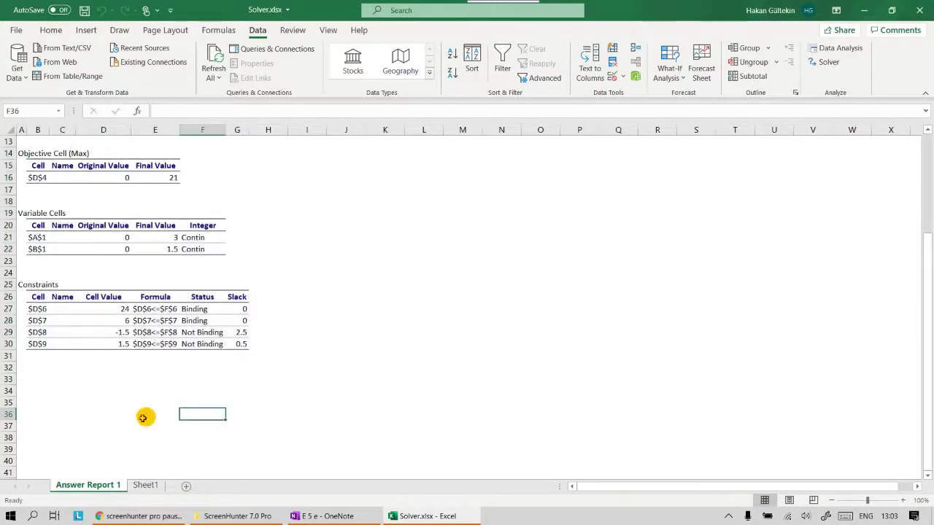
scroll(110, 291, "up", 4)
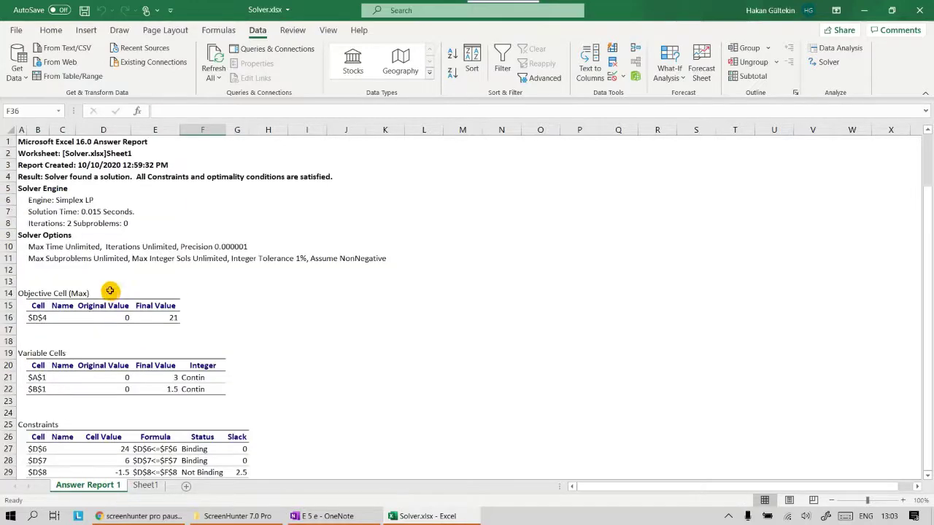
scroll(141, 363, "down", 1)
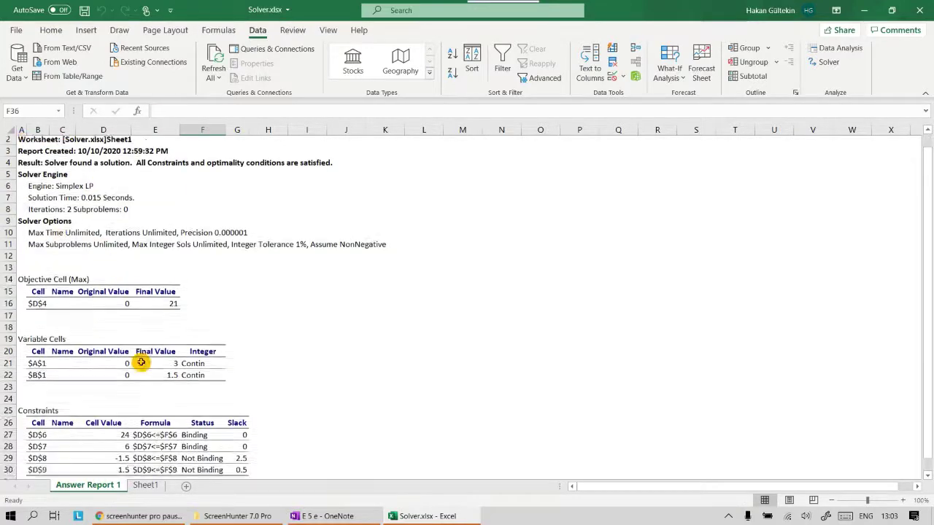
scroll(141, 362, "down", 3)
left_click(145, 485)
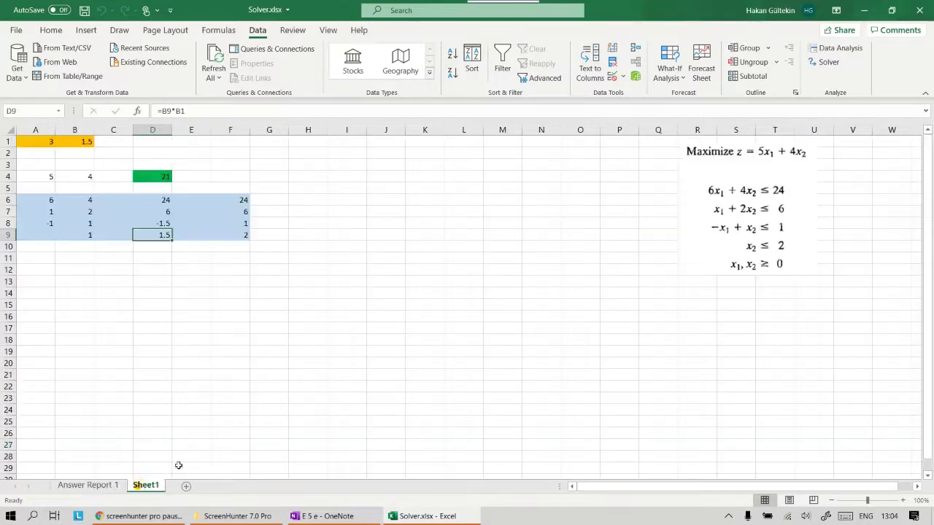
left_click_drag(44, 140, 225, 246)
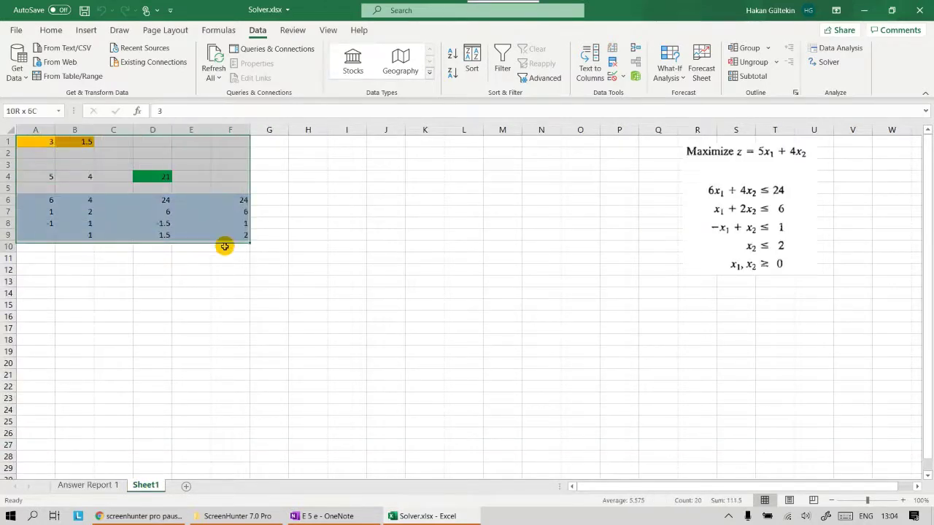
left_click(457, 268)
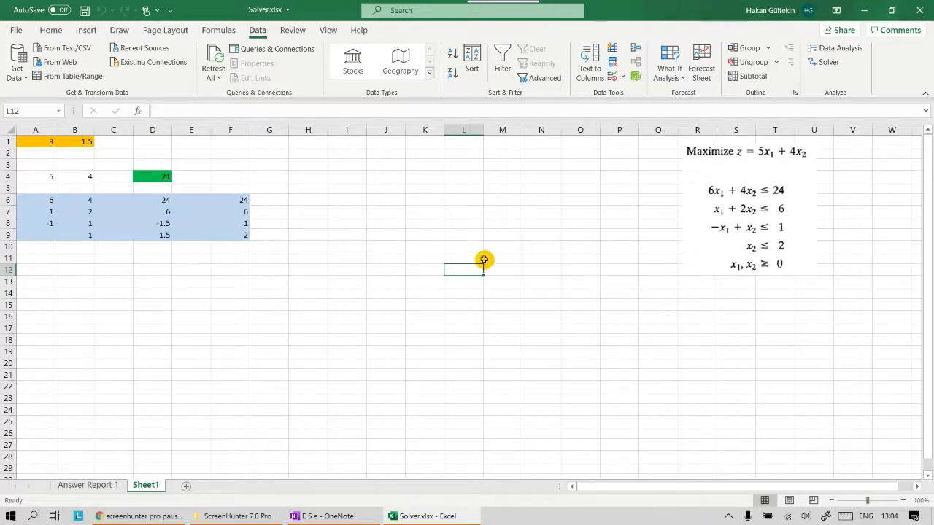
left_click(828, 61)
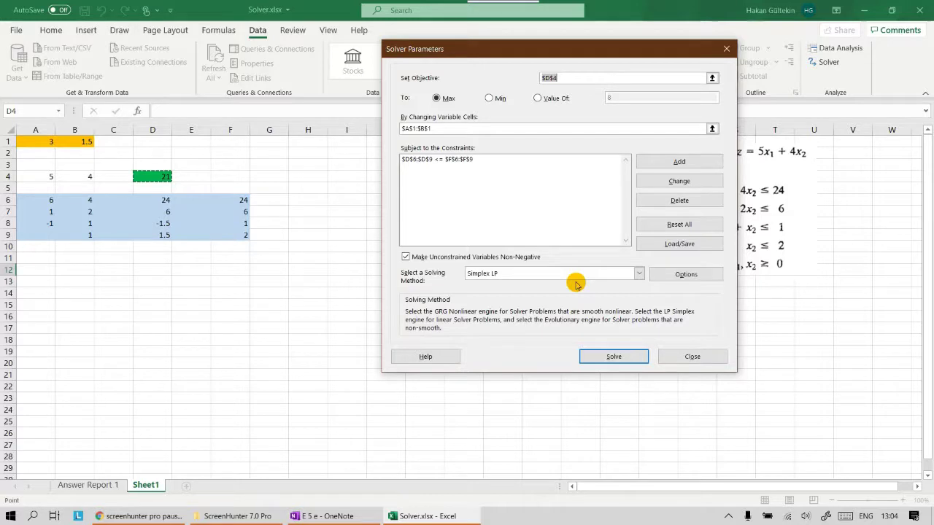
left_click(683, 356)
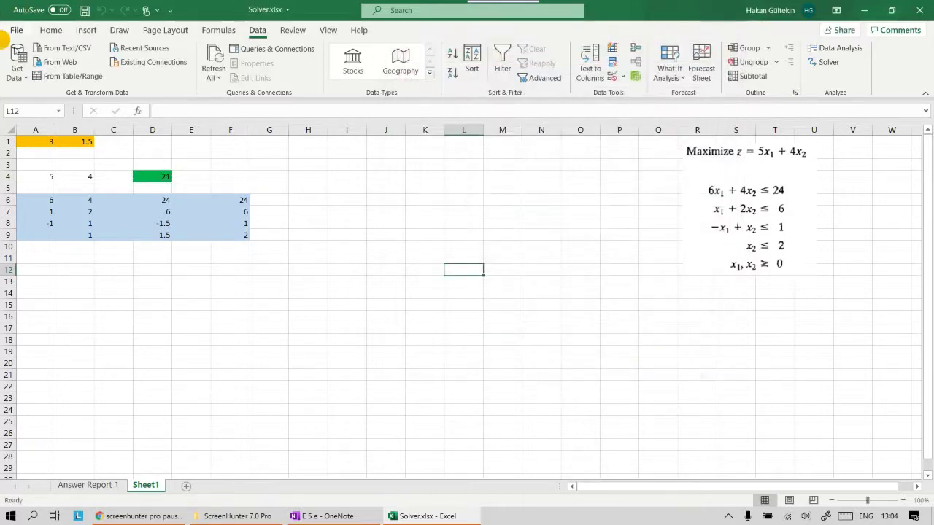
Save, review Solver's $D$6:$D$9 <= $F$6:$F$9 constraint unchanged, then begin replacing A4's coefficient 5
left_click(85, 11)
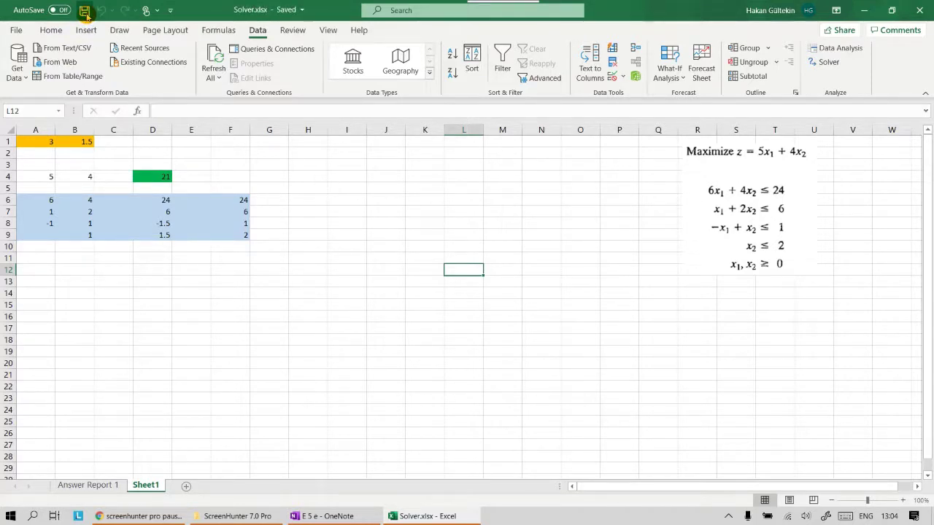
left_click(825, 62)
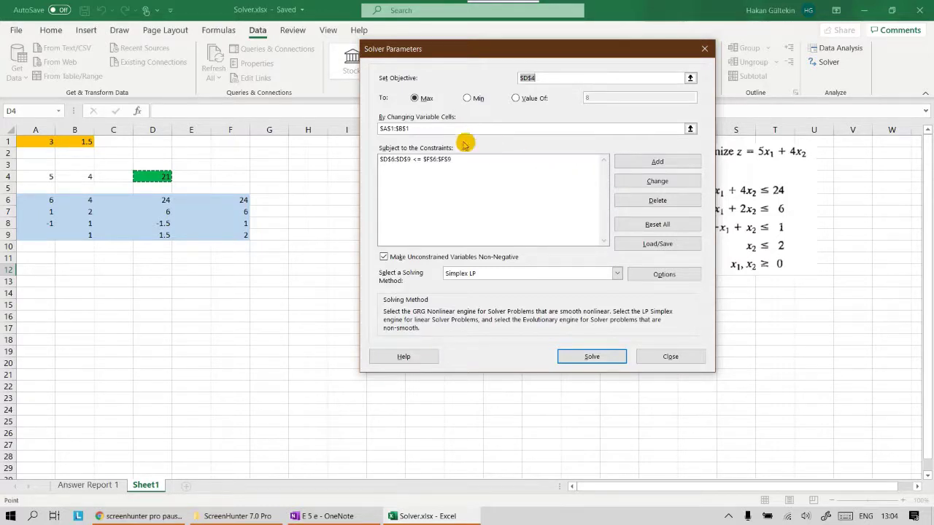
left_click(438, 160)
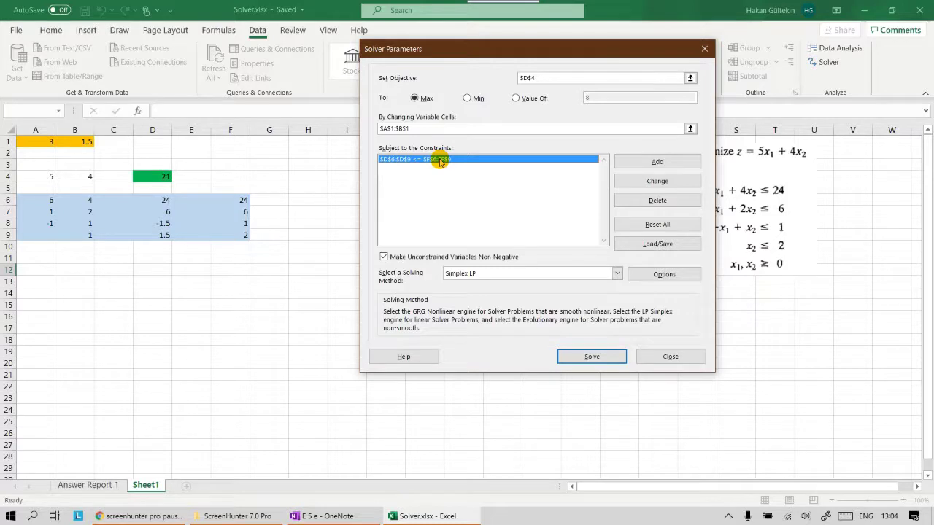
left_click(675, 357)
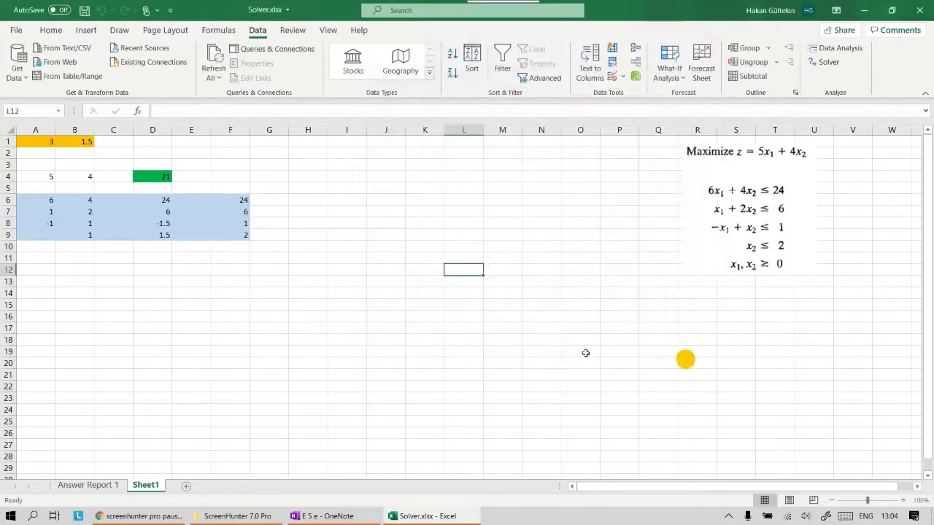
left_click(43, 176)
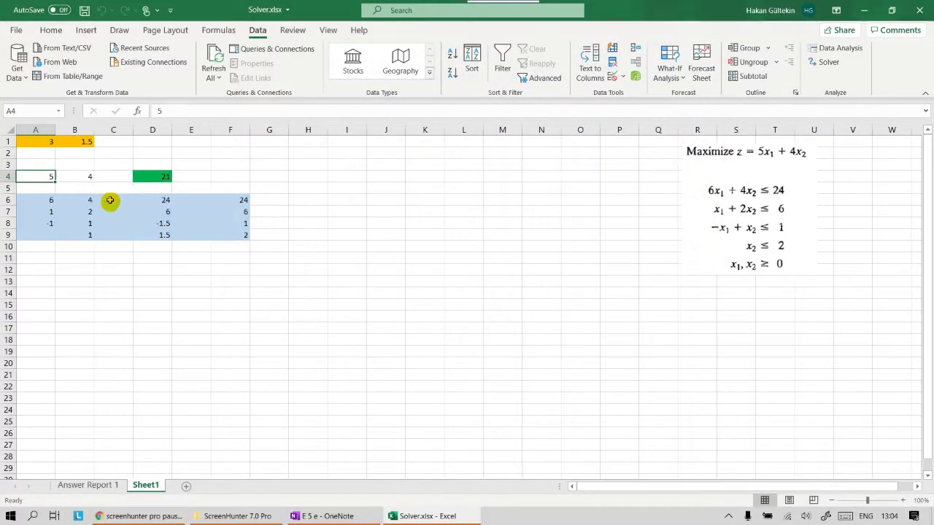
key("BackSpace")
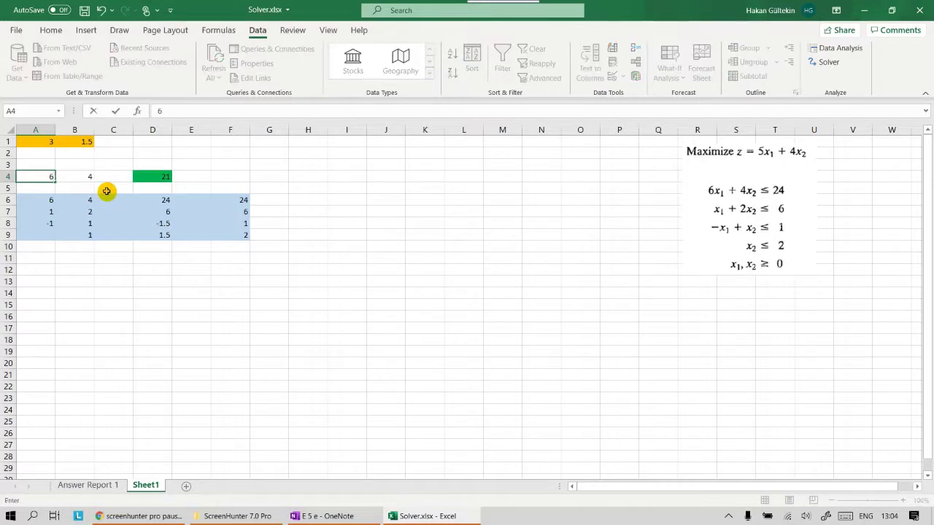
Commit 6 in A4 and re-run Solver, keeping the new optimum 24 at x1 = 4, x2 = 0
left_click(140, 282)
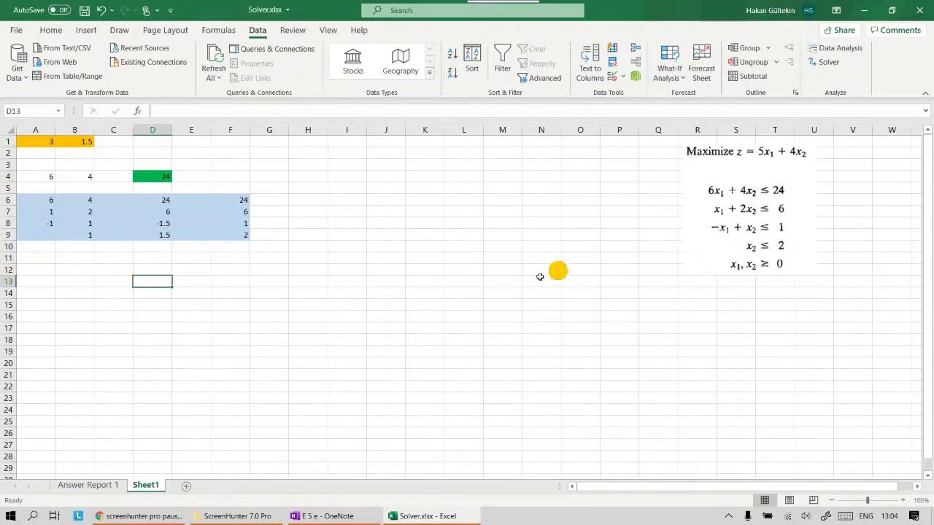
left_click(824, 62)
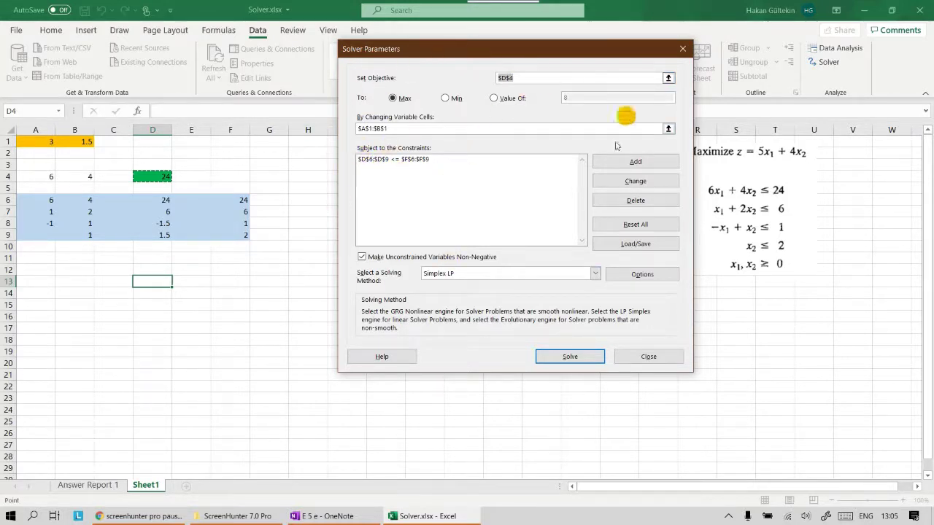
left_click(570, 356)
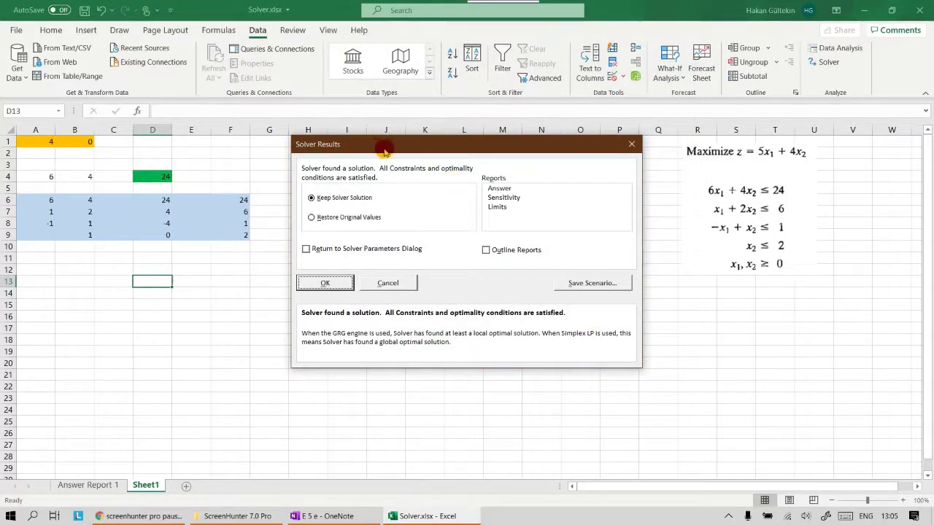
left_click_drag(392, 148, 486, 133)
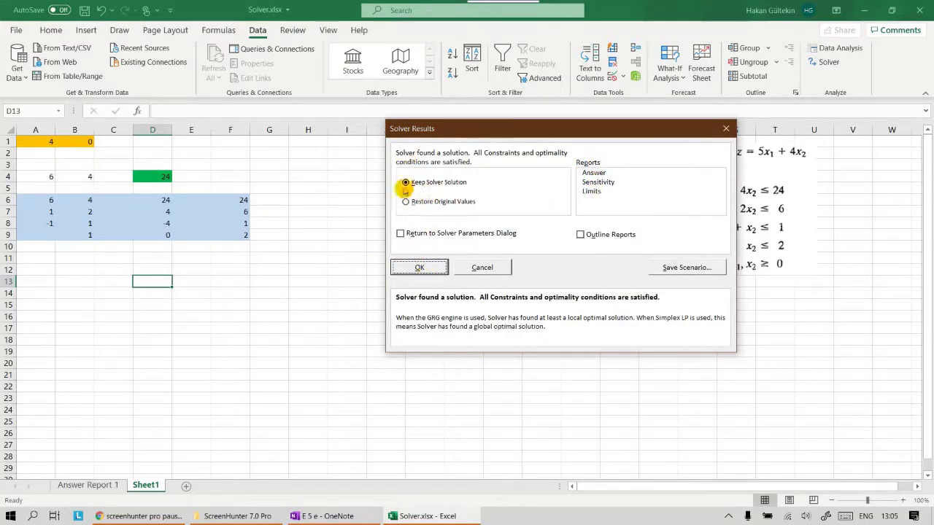
left_click(421, 268)
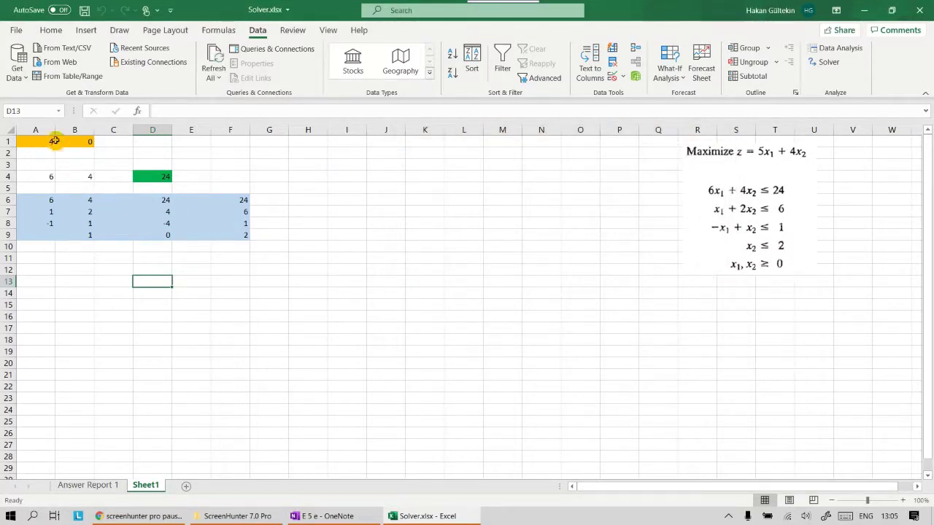
Try decision values 3 and 1 in A1:B1, then restore 4 and 0, checking the objective
left_click_drag(51, 140, 74, 140)
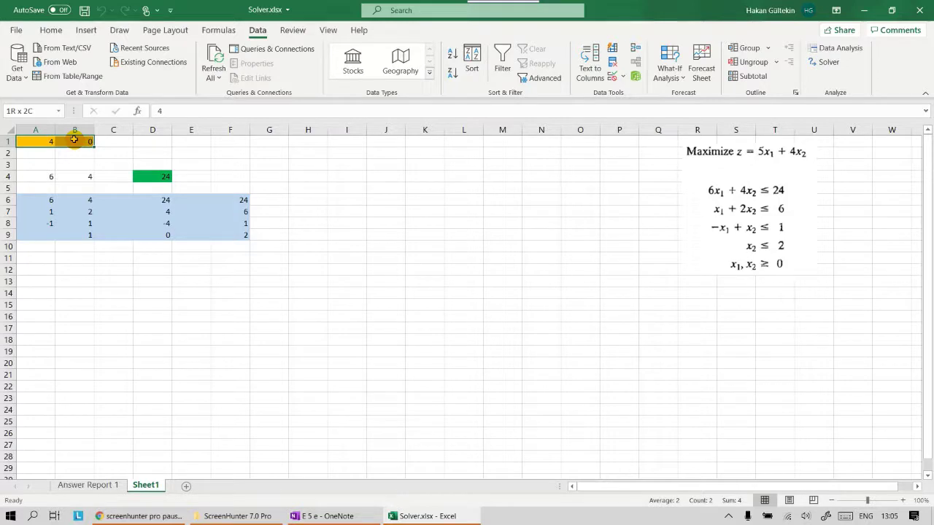
left_click_drag(75, 140, 75, 140)
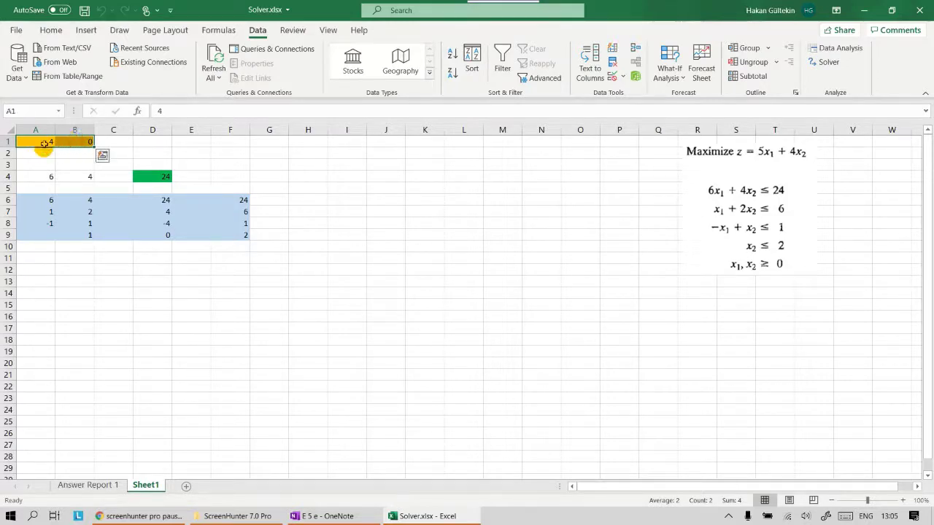
left_click(45, 144)
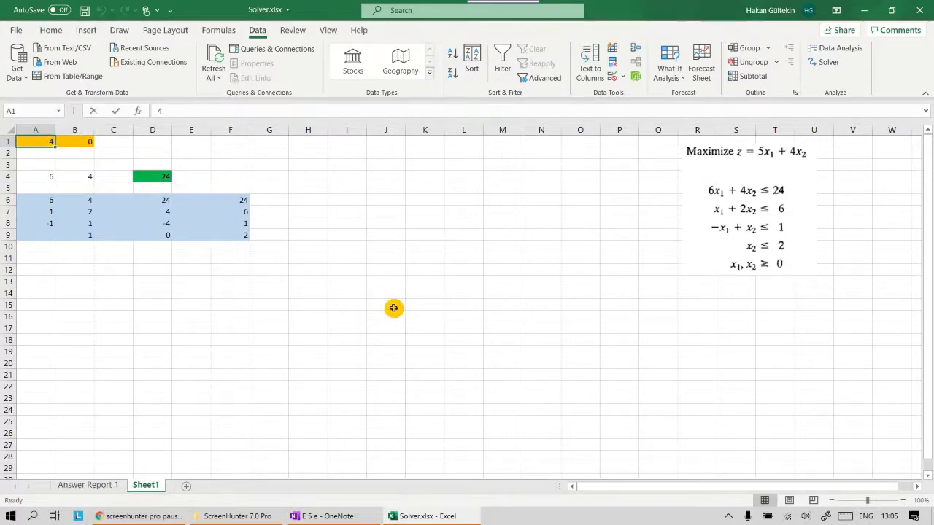
type("3")
key("Tab")
type("1")
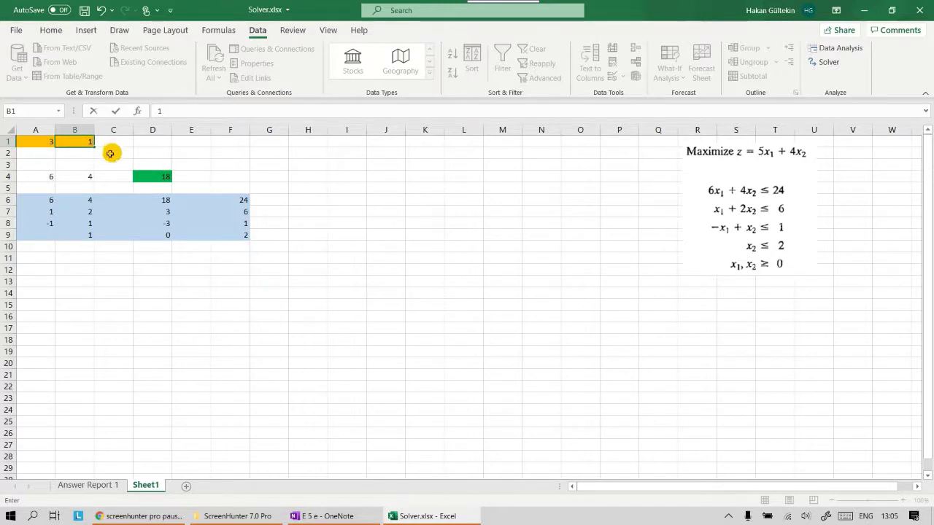
left_click(34, 143)
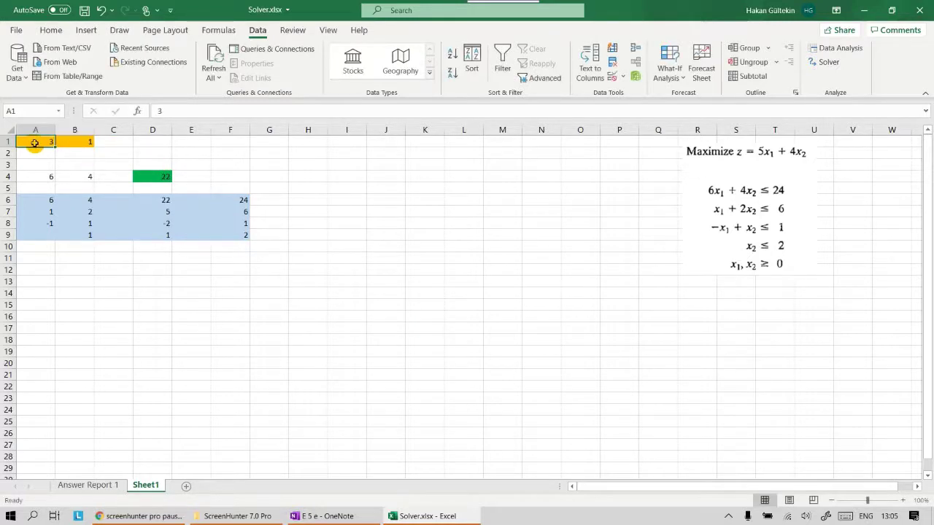
type("4")
key("Tab")
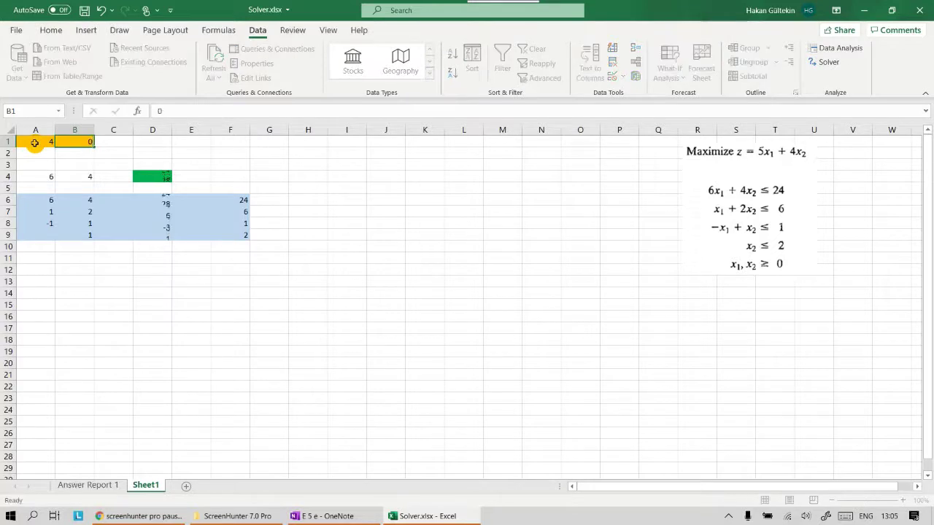
type("0")
left_click(160, 180)
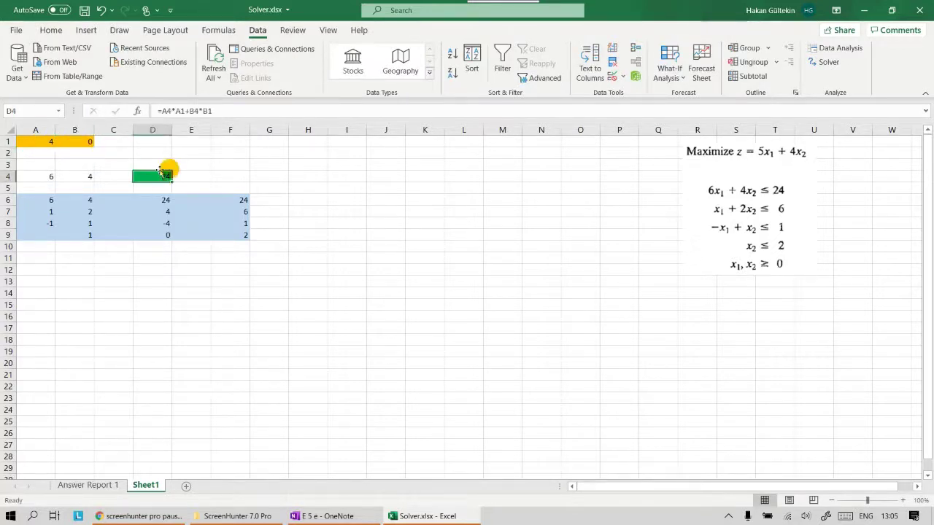
Enter 3 and 1.5 in A1:B1, confirm the objective stays 24, and select A4:B4
left_click(46, 142)
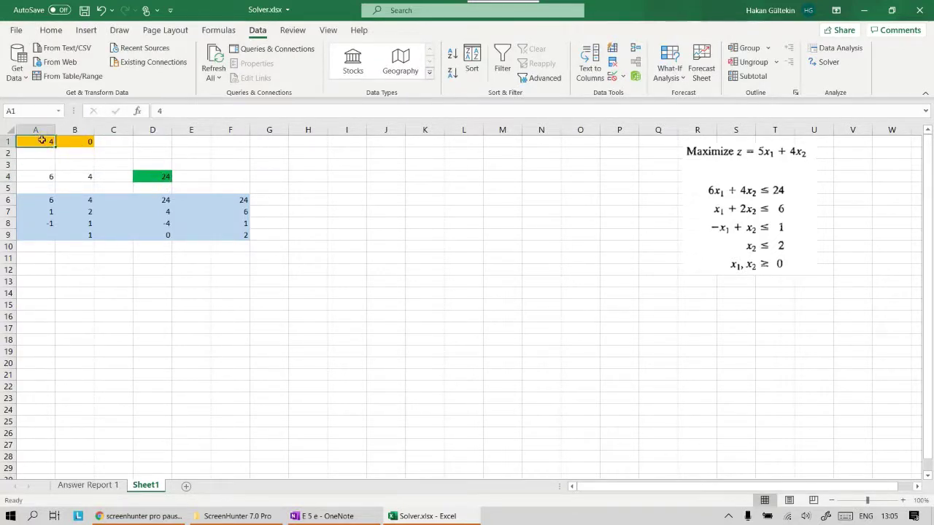
type("3")
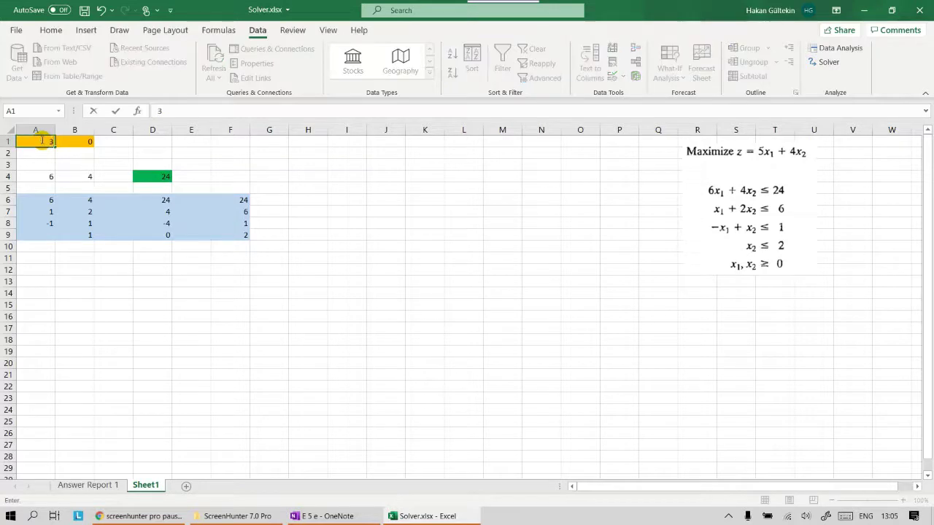
key("Tab")
type("1")
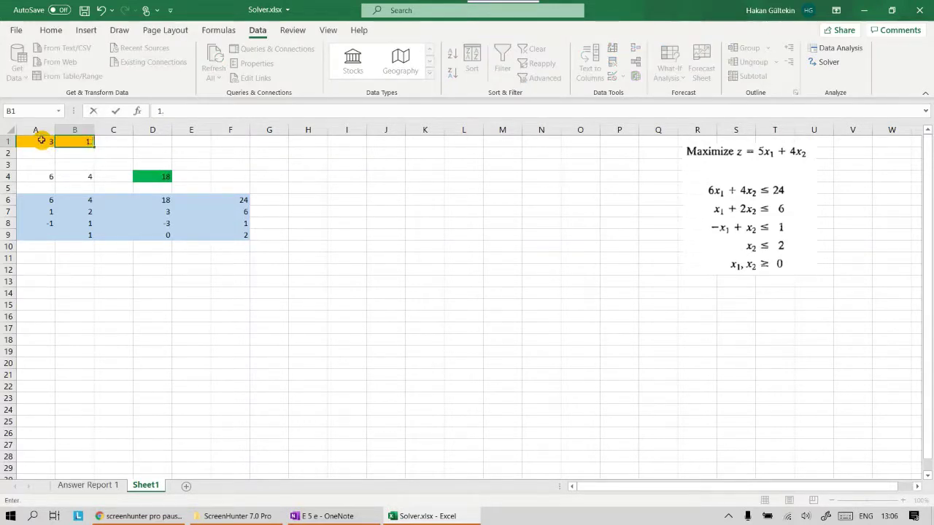
type(".5")
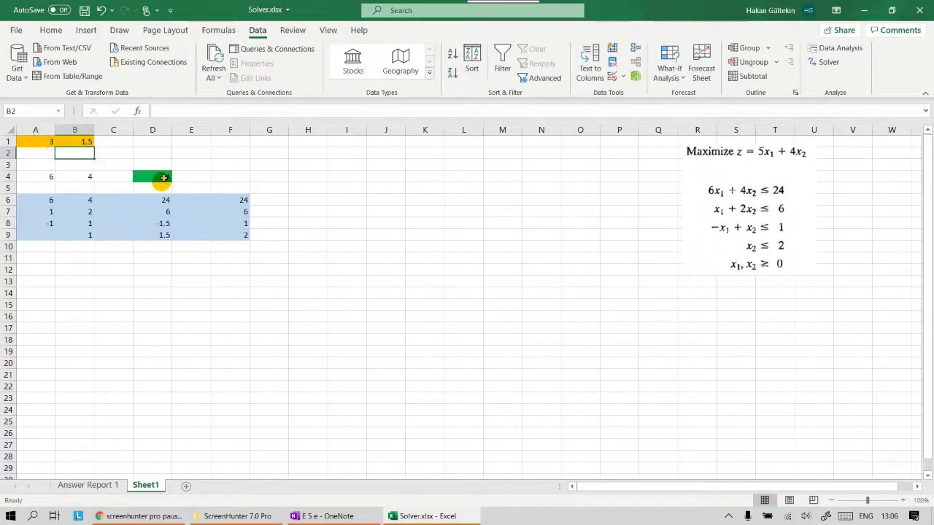
left_click(163, 177)
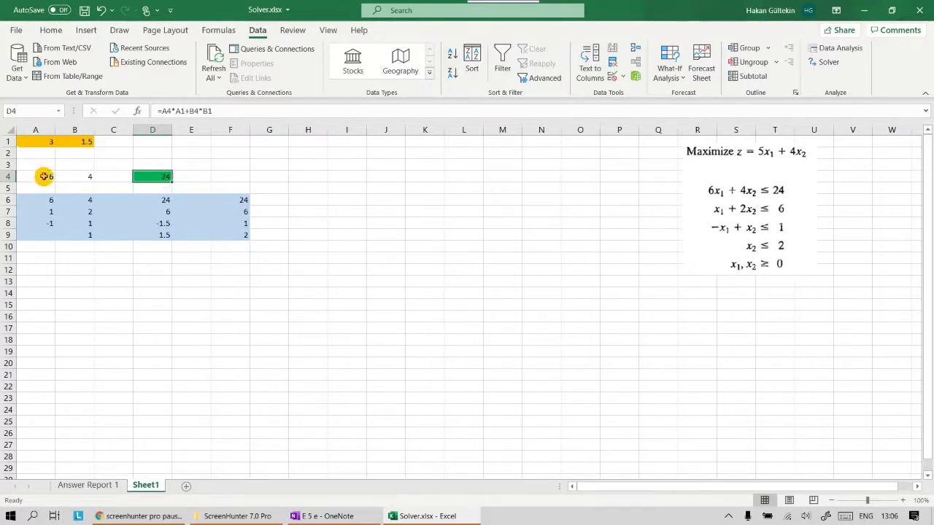
left_click_drag(32, 177, 78, 171)
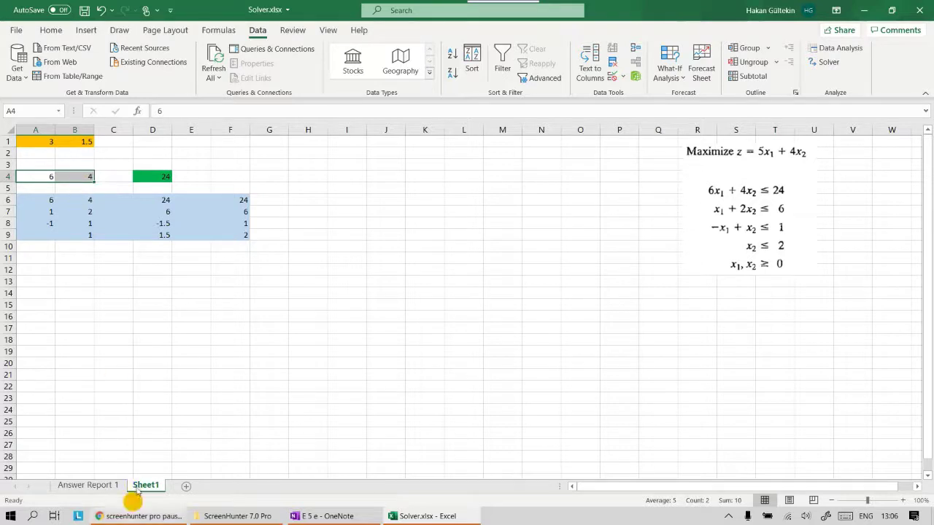
Delete the old Answer Report 1 sheet
right_click(91, 485)
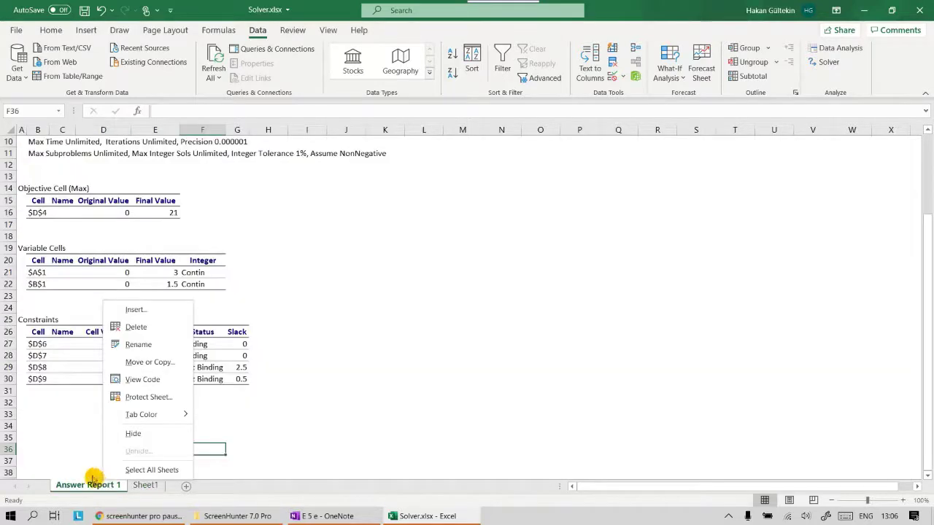
left_click(149, 326)
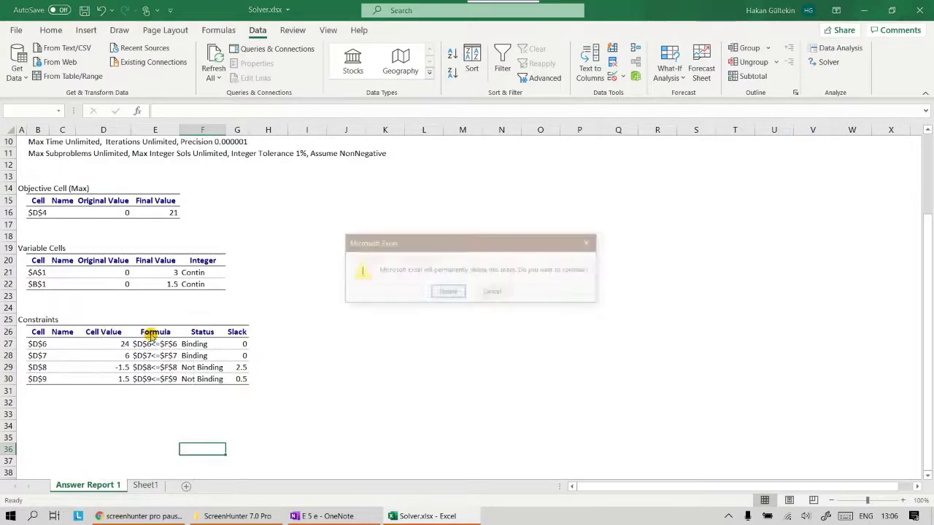
left_click(447, 292)
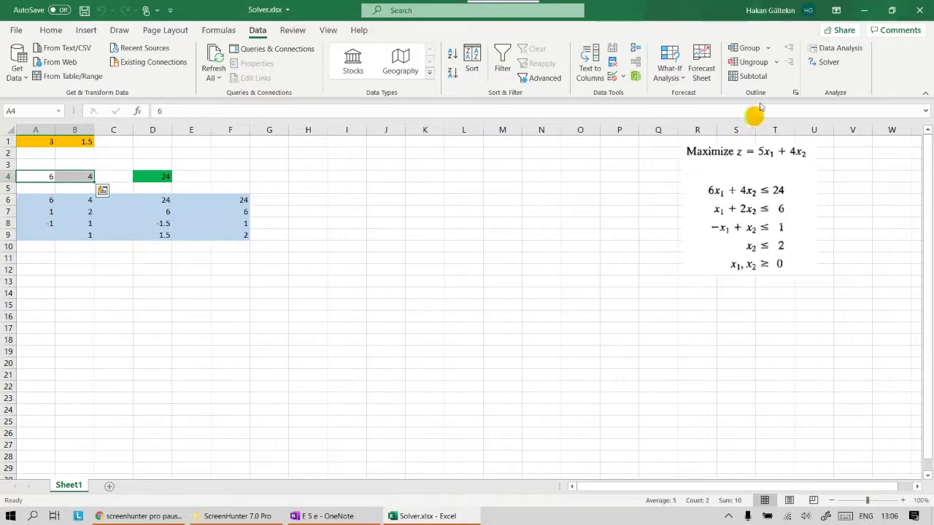
Re-solve the model to 4 and 0 with Answer and Sensitivity reports, then review both report sheets
left_click(822, 62)
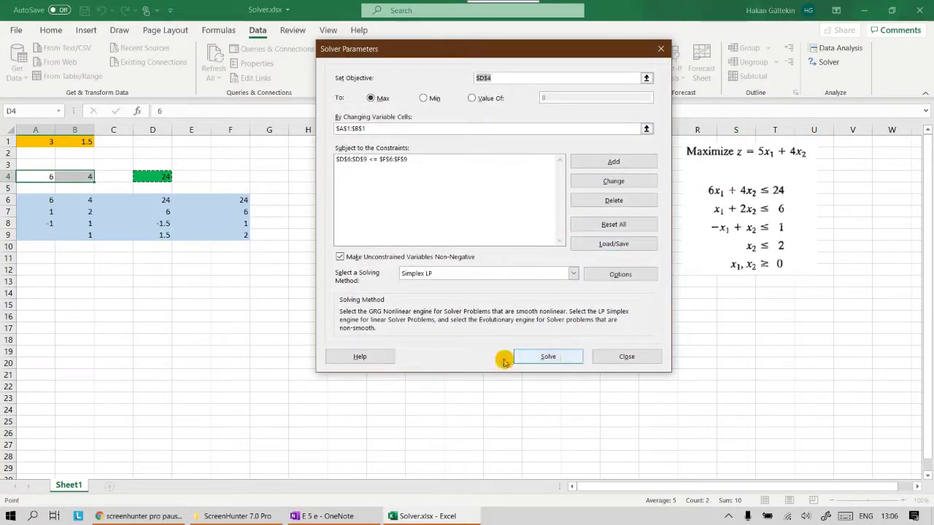
left_click(552, 357)
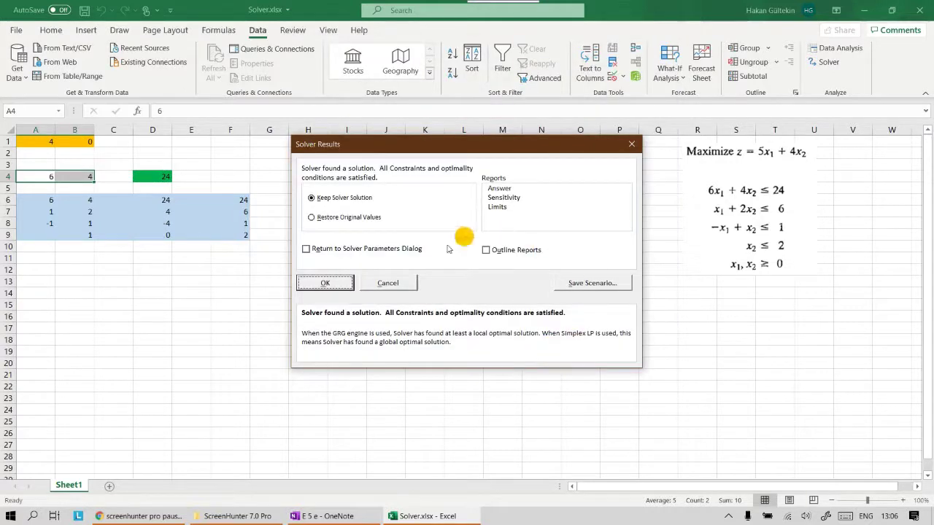
left_click_drag(494, 188, 495, 199)
left_click(343, 286)
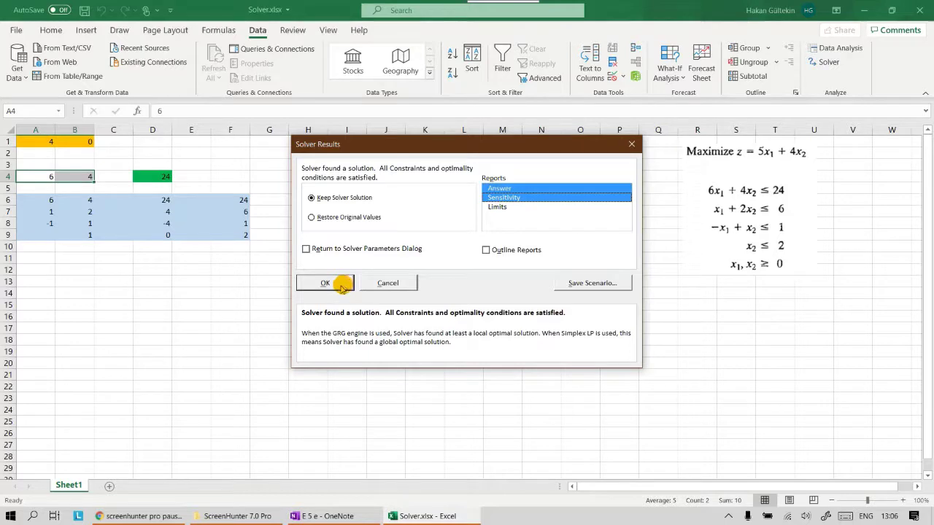
left_click(341, 286)
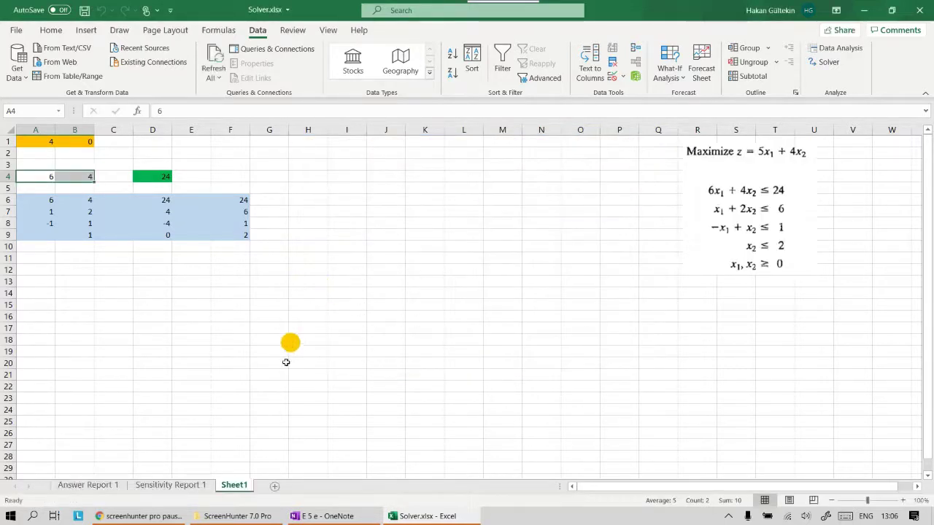
left_click(93, 486)
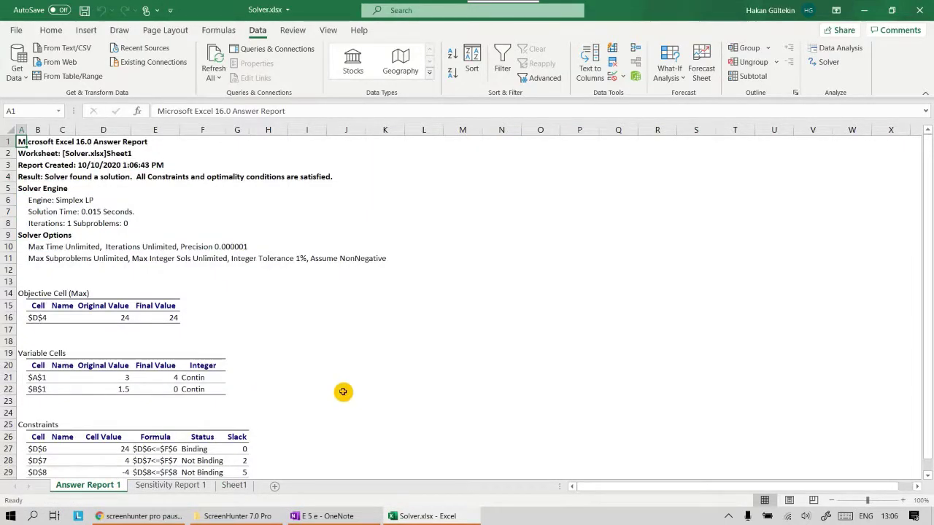
scroll(343, 391, "down", 2)
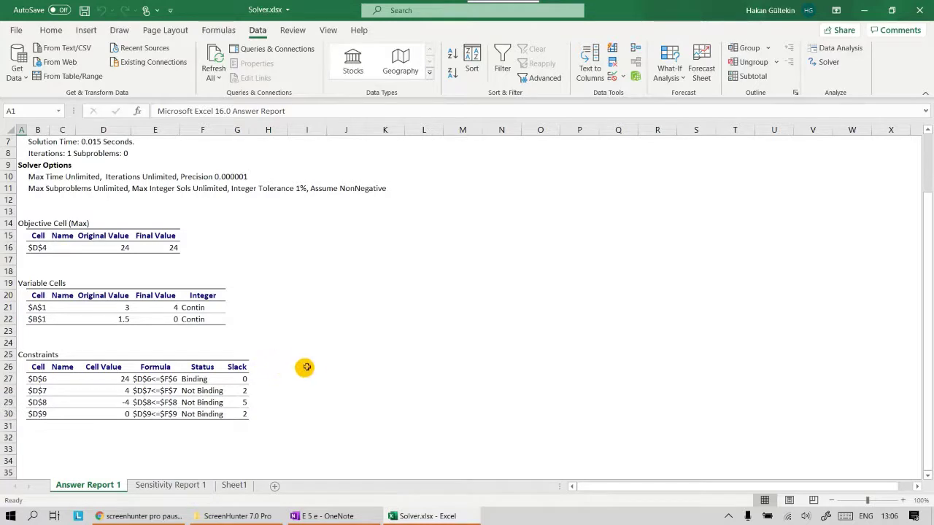
left_click(156, 487)
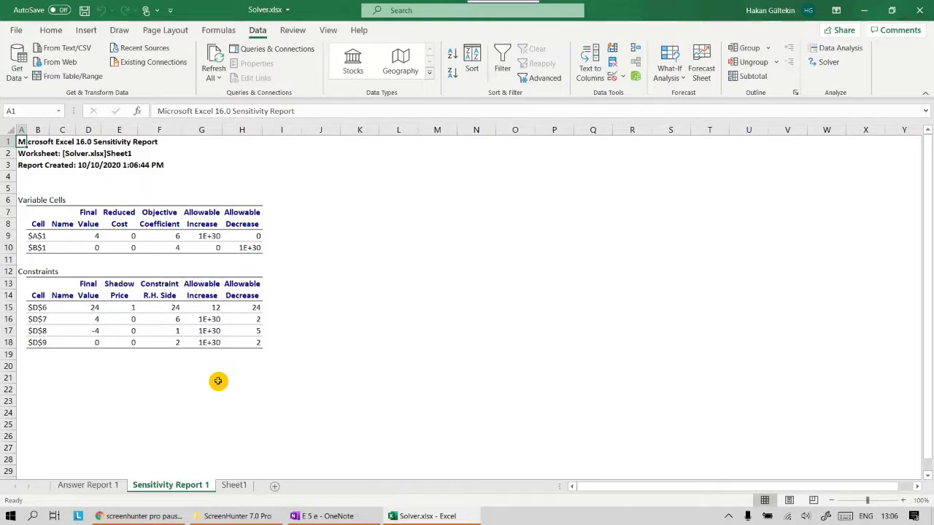
Delete the Sensitivity Report 1 sheet
left_click(80, 485)
right_click(168, 485)
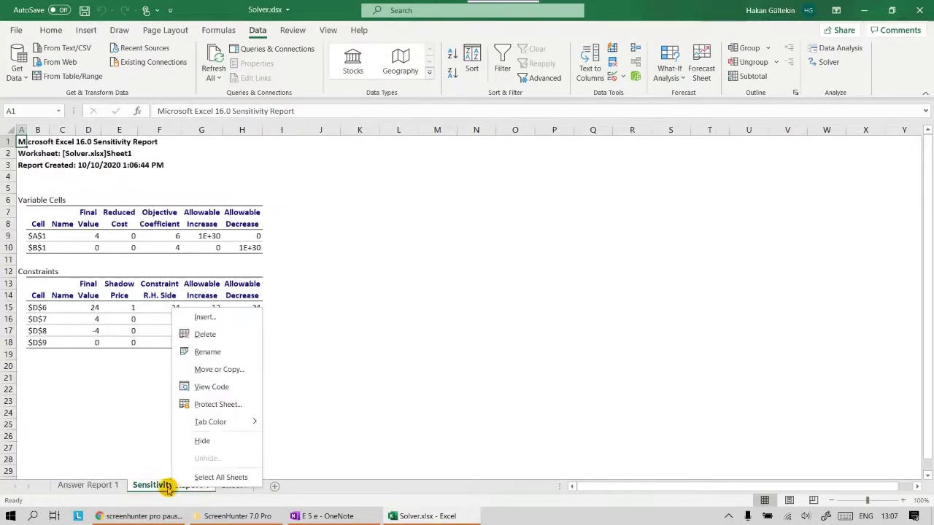
left_click(233, 336)
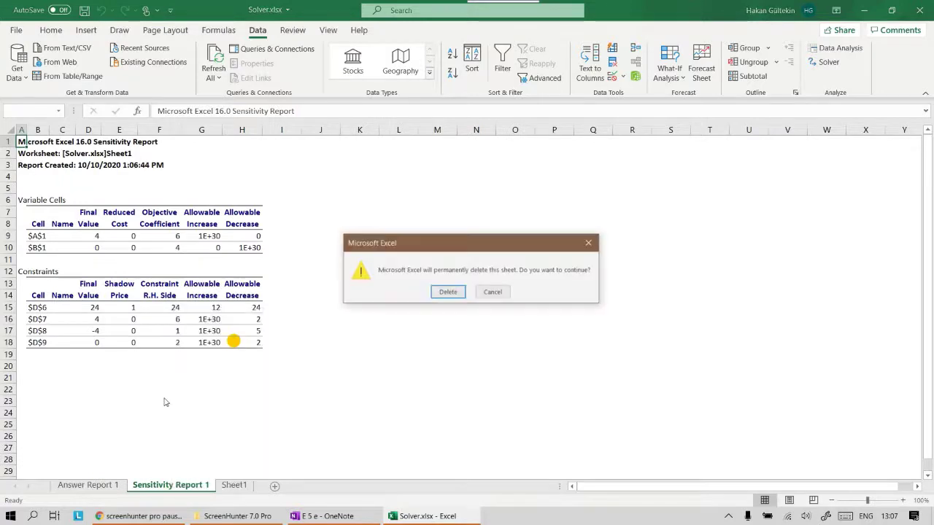
left_click(448, 293)
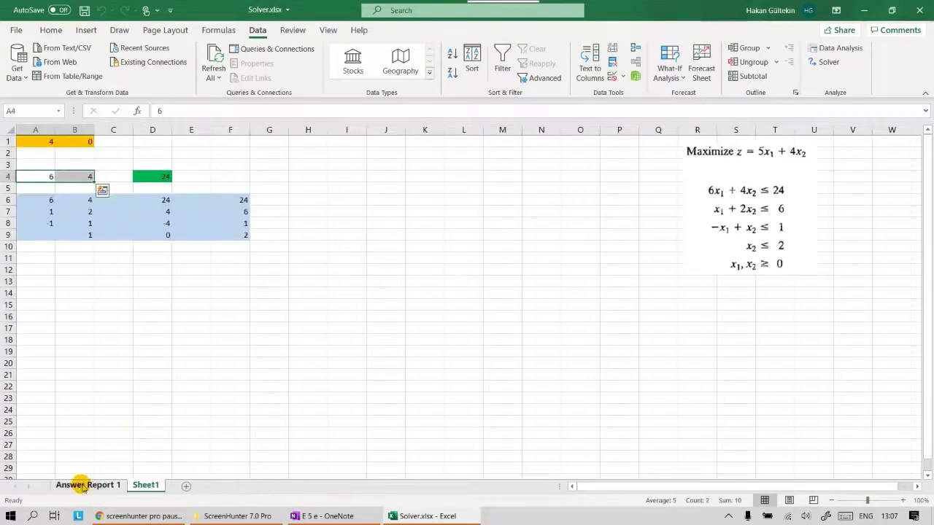
Delete the Answer Report 1 sheet, leaving only Sheet1
right_click(84, 485)
left_click(161, 334)
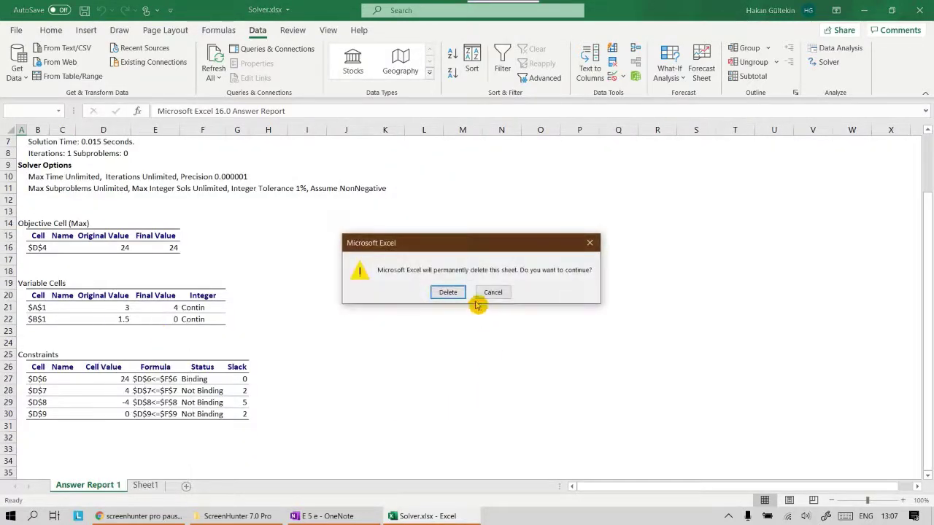
left_click(446, 291)
left_click(213, 339)
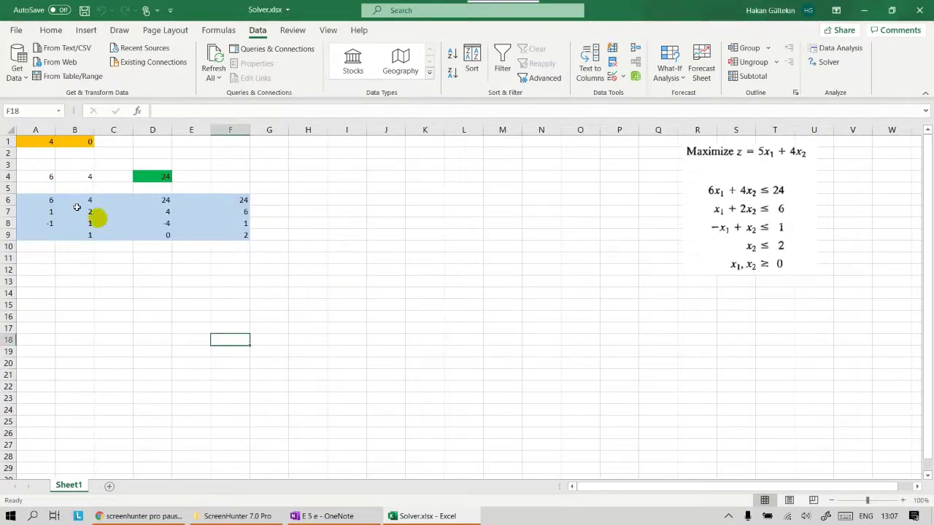
Change the x1 objective coefficient in A4 back to 5
left_click(46, 179)
left_click(46, 178)
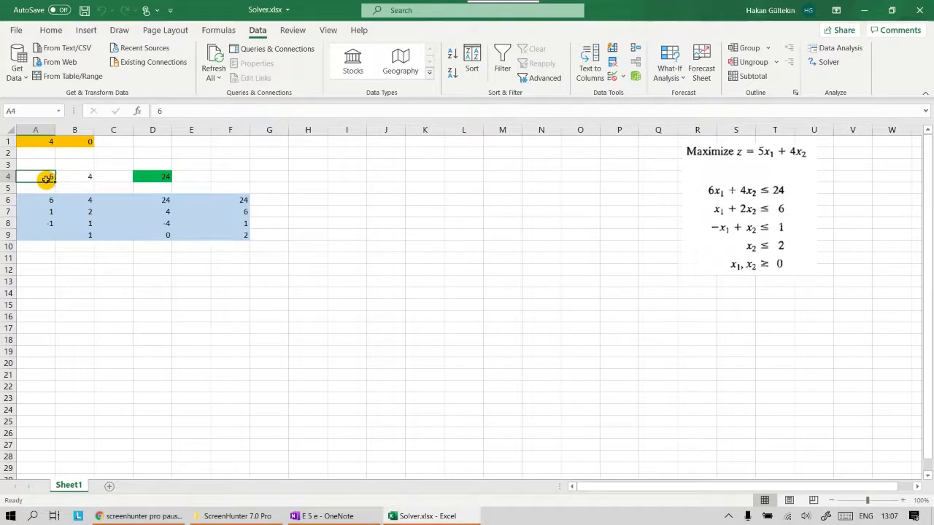
key("BackSpace")
type("5")
key("Return")
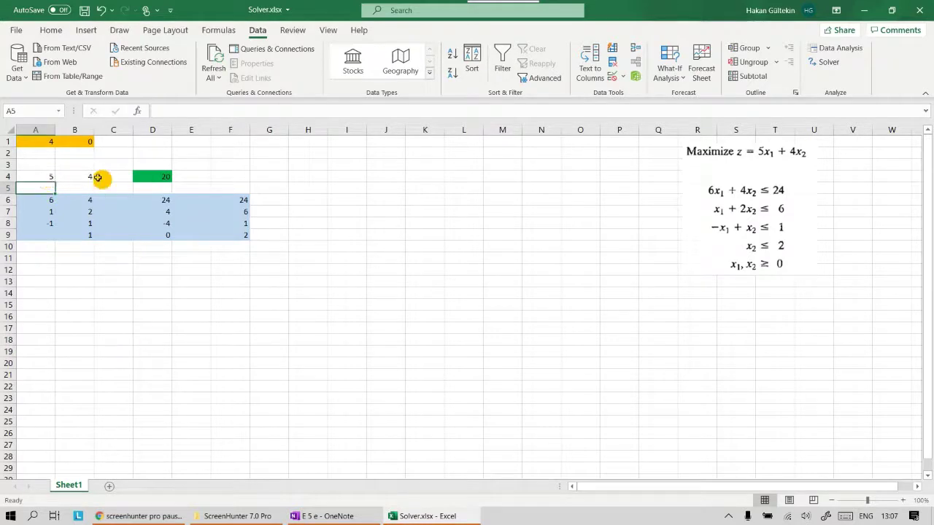
Re-run Solver and keep the optimal solution 3 and 1.5 with objective 21
left_click(828, 62)
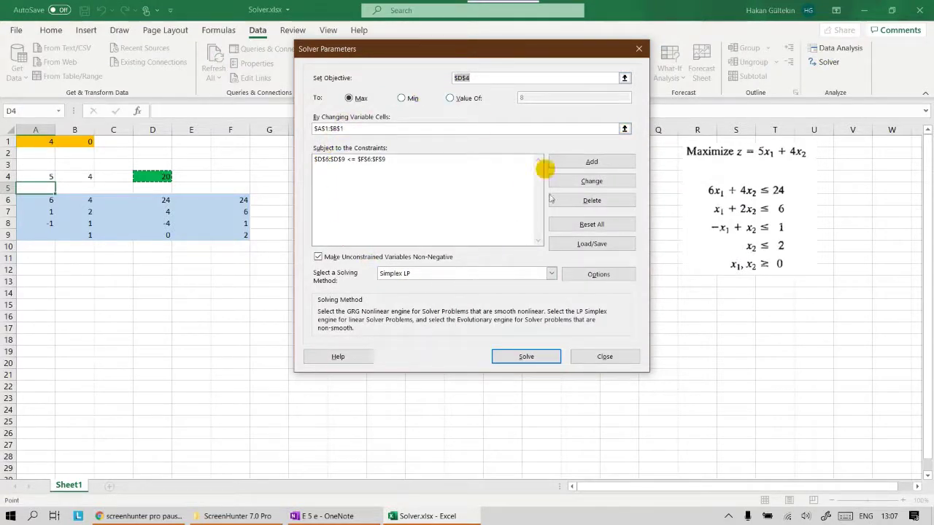
left_click(527, 357)
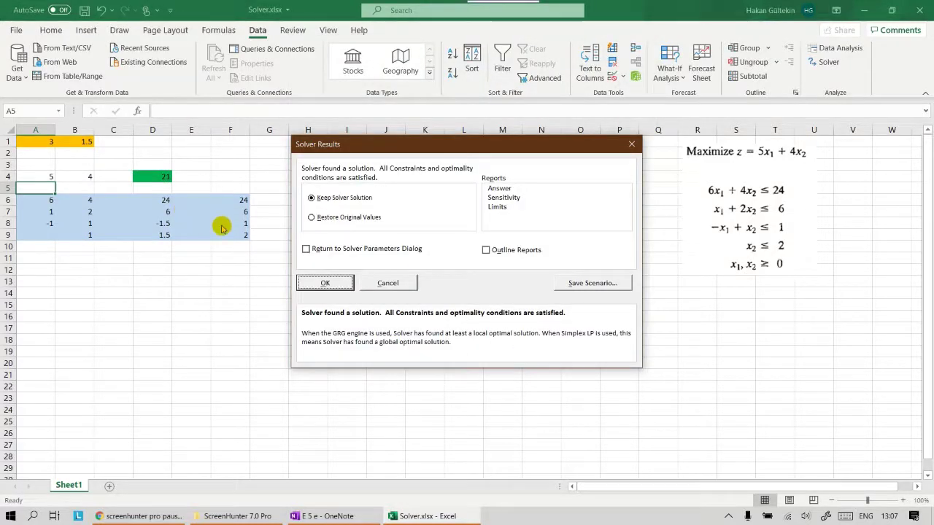
left_click(306, 250)
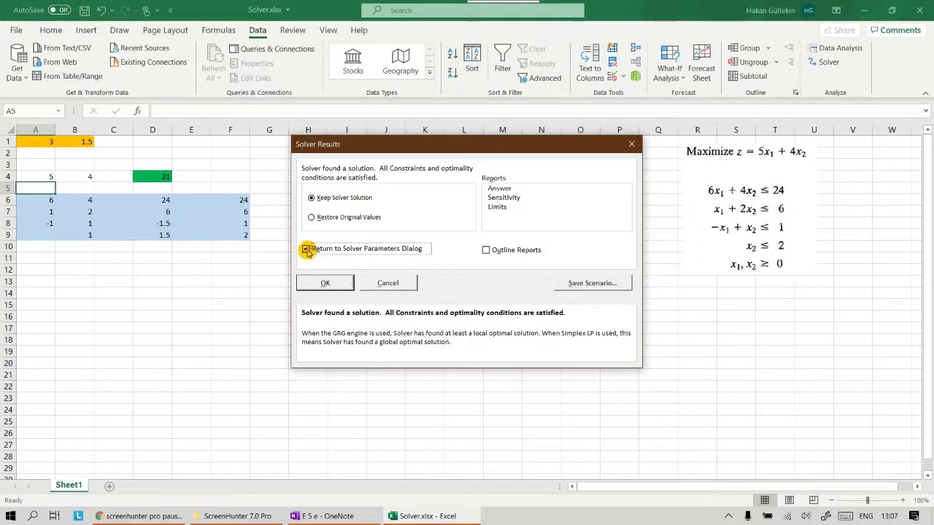
left_click(325, 283)
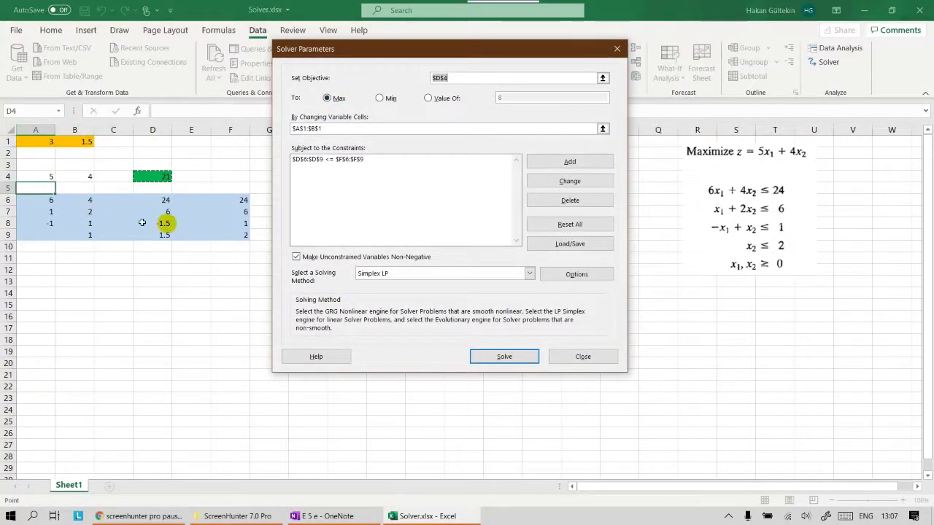
left_click_drag(398, 47, 536, 83)
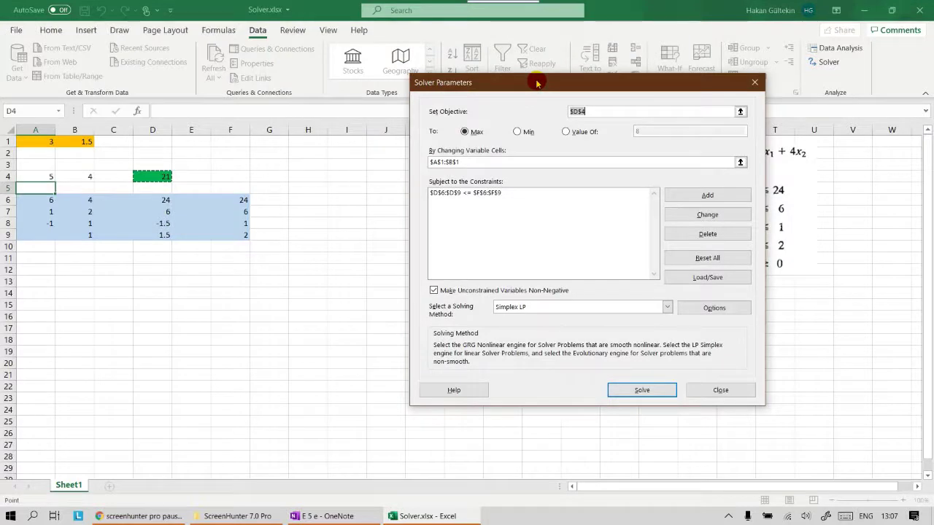
left_click(644, 389)
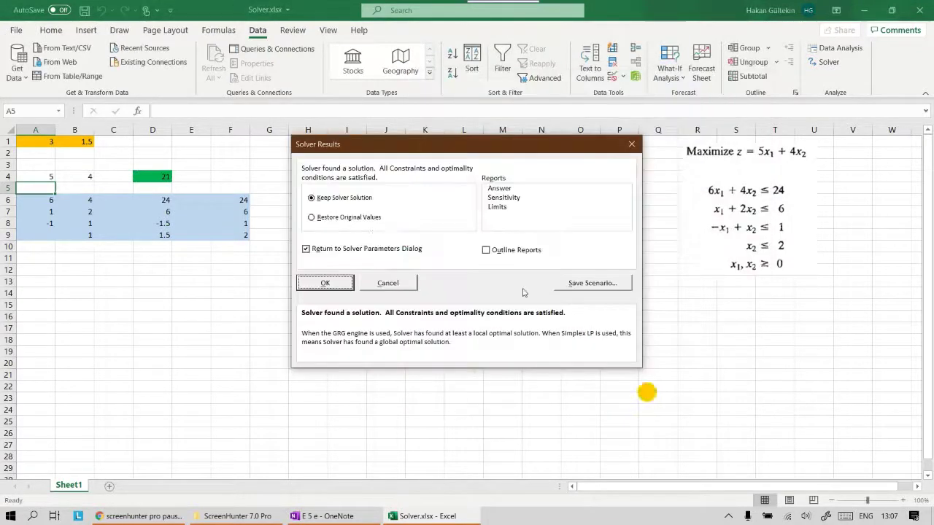
left_click(307, 250)
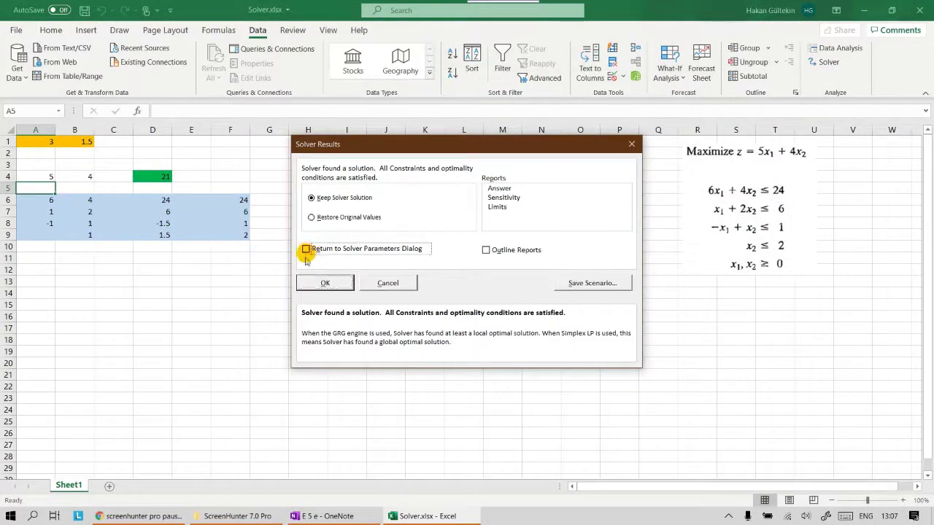
left_click(324, 284)
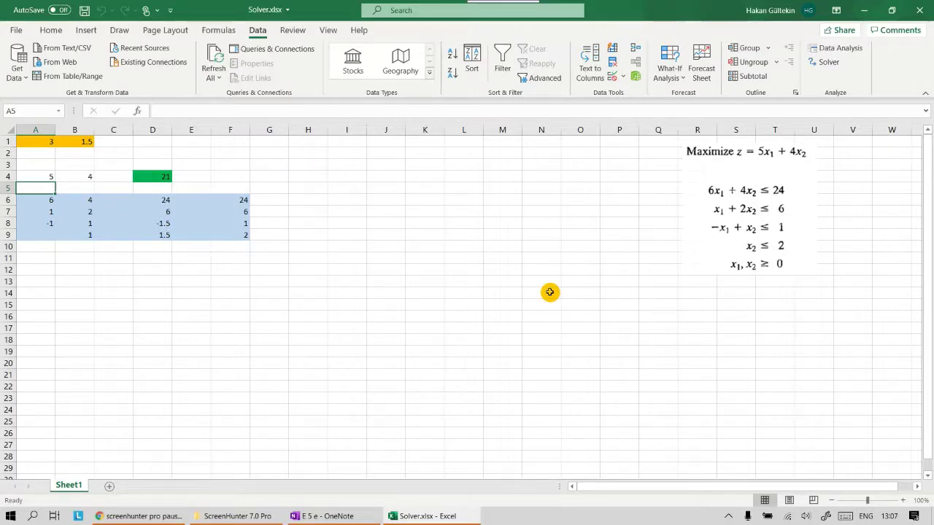
mouse_move(515, 5)
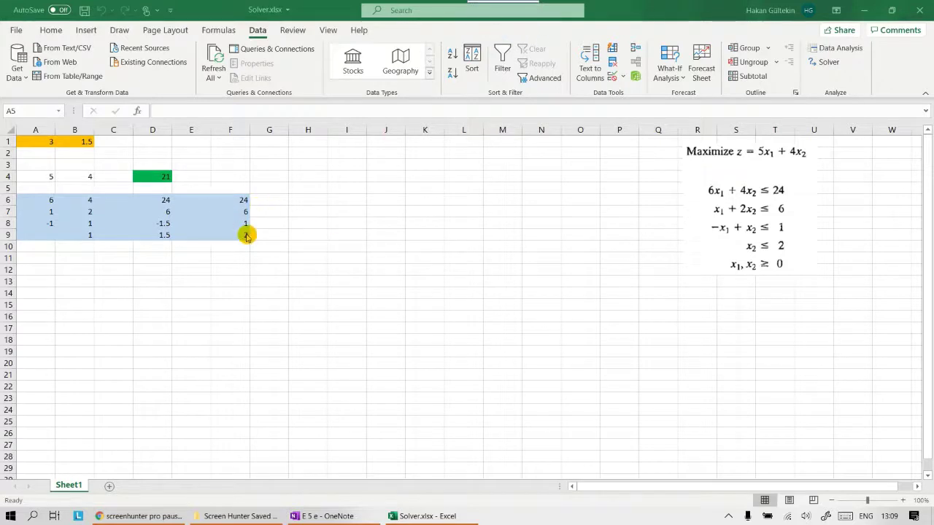
left_click(39, 140)
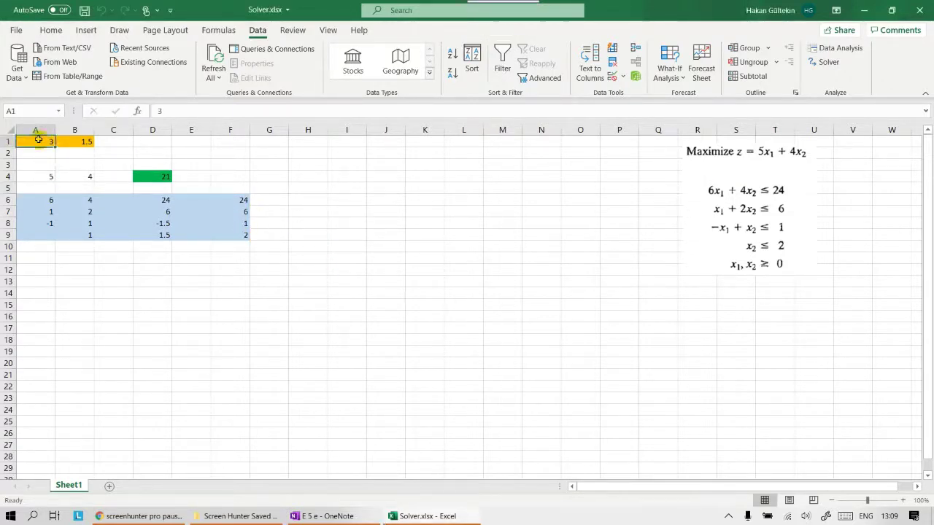
left_click_drag(58, 140, 243, 245)
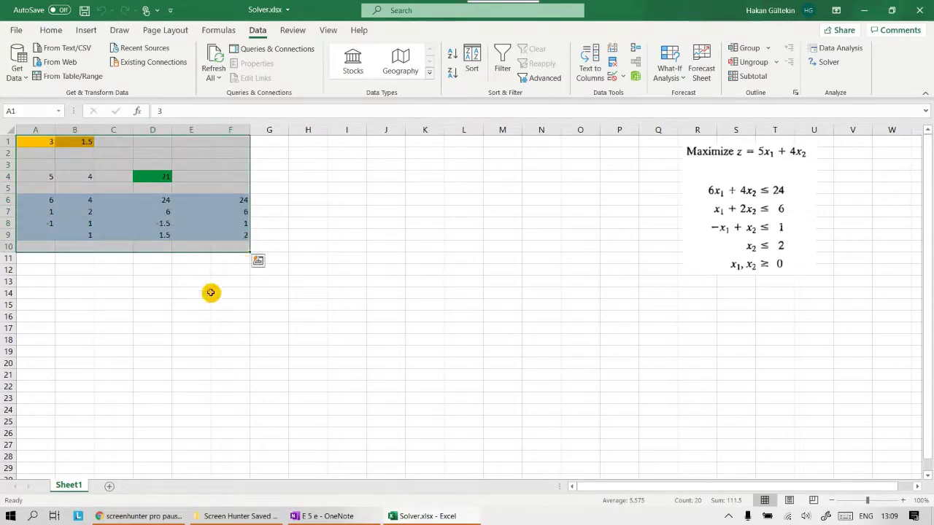
left_click(207, 292)
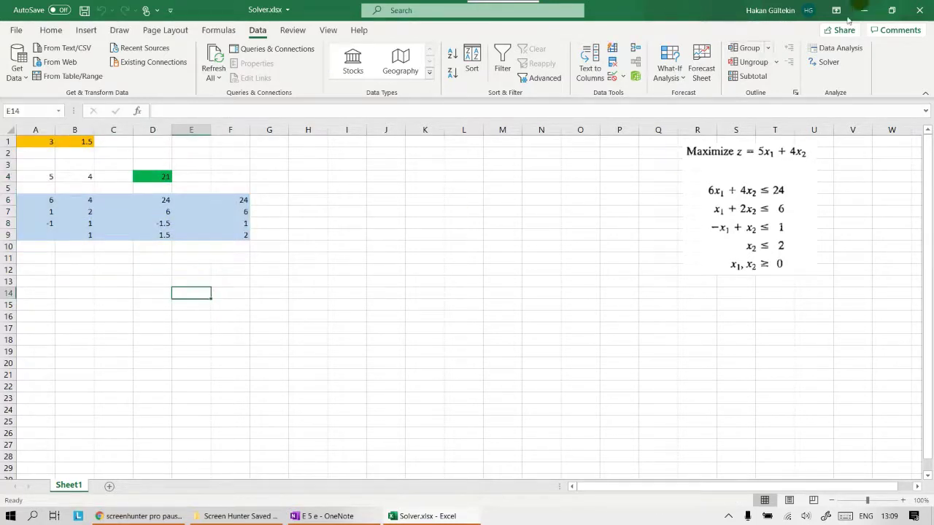
left_click(828, 62)
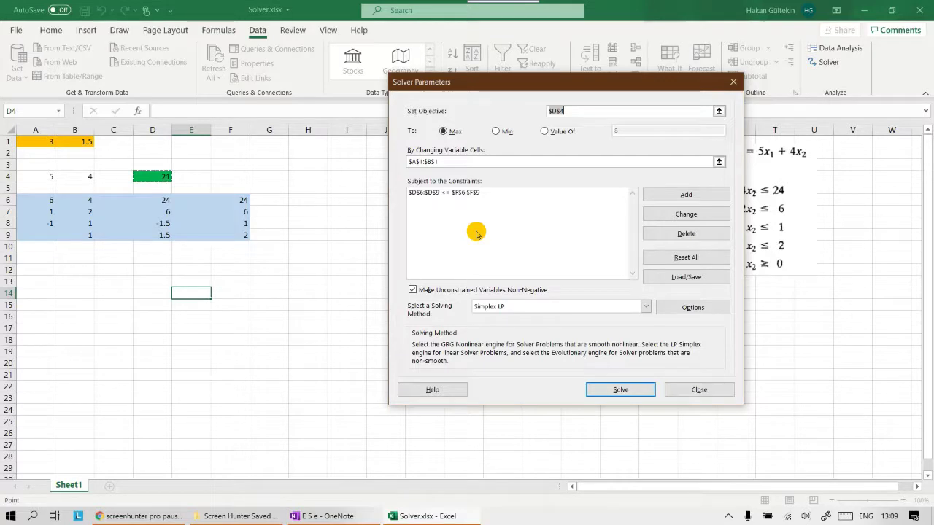
left_click(687, 388)
left_click(330, 306)
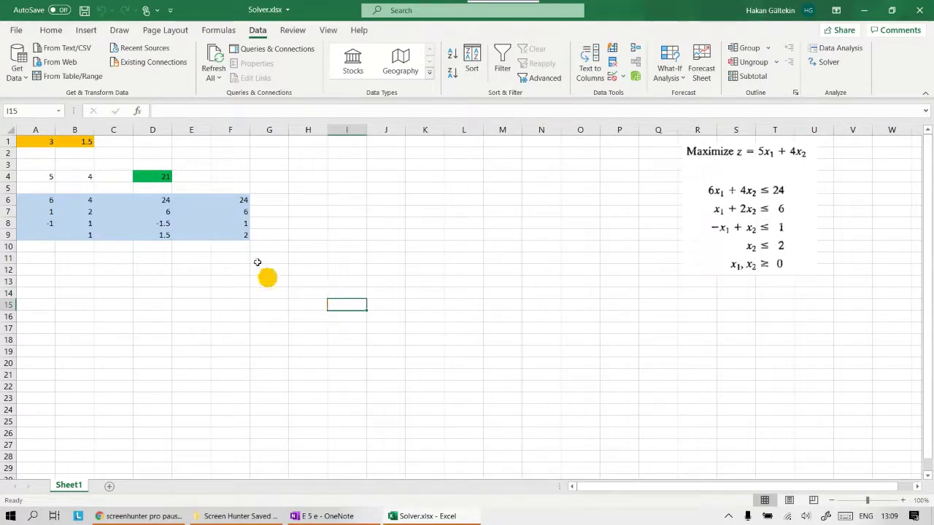
Insert a blank row above the model at row 1
left_click(7, 142)
right_click(7, 142)
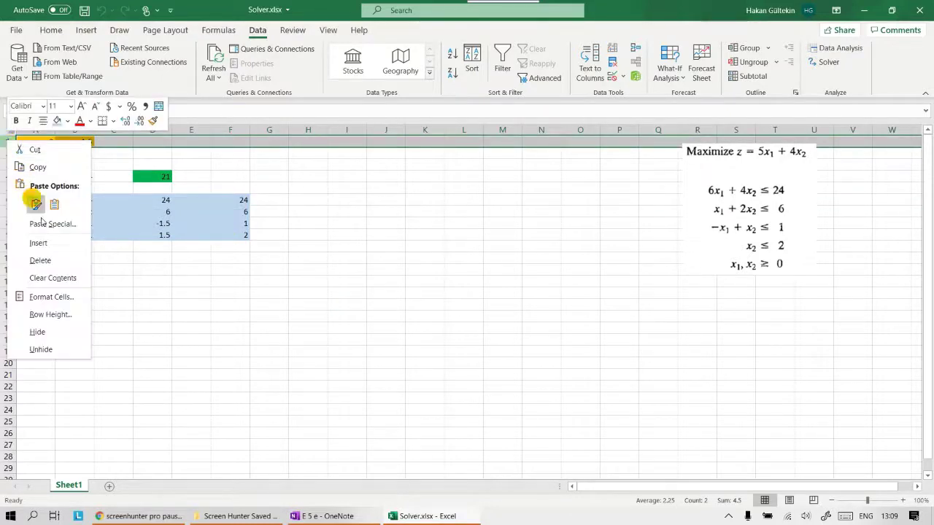
left_click(37, 243)
left_click(49, 142)
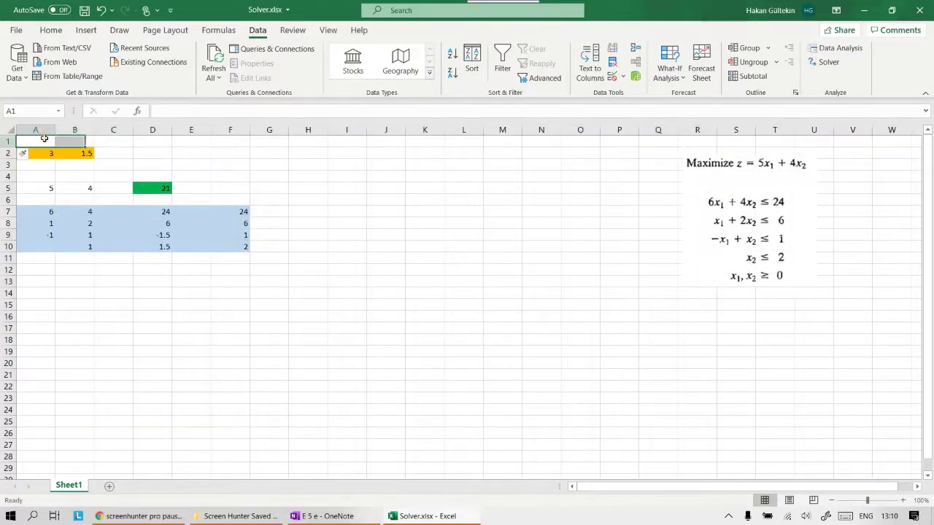
left_click(321, 212)
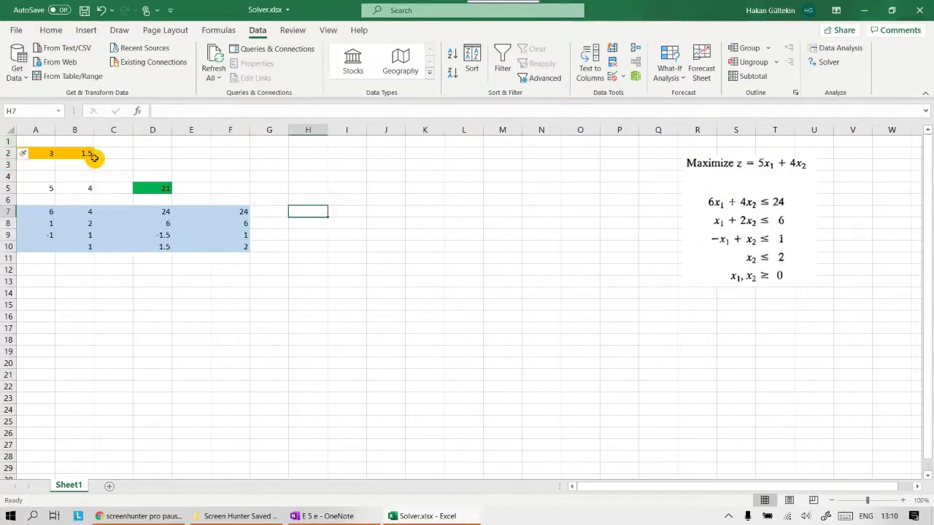
Check Solver now uses objective $D$5, variables $A$2:$B$2 and constraints $D$7:$D$10 <= $F$7:$F$10
left_click(827, 62)
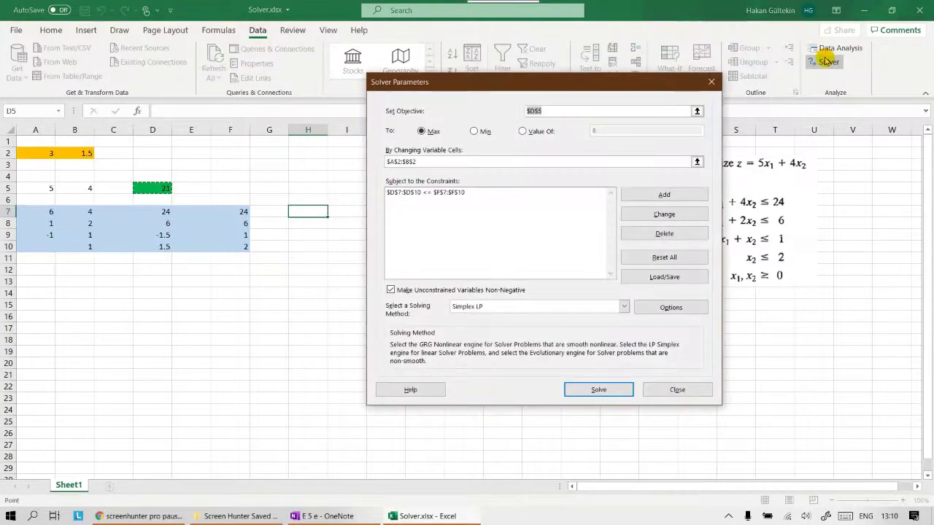
left_click(422, 161)
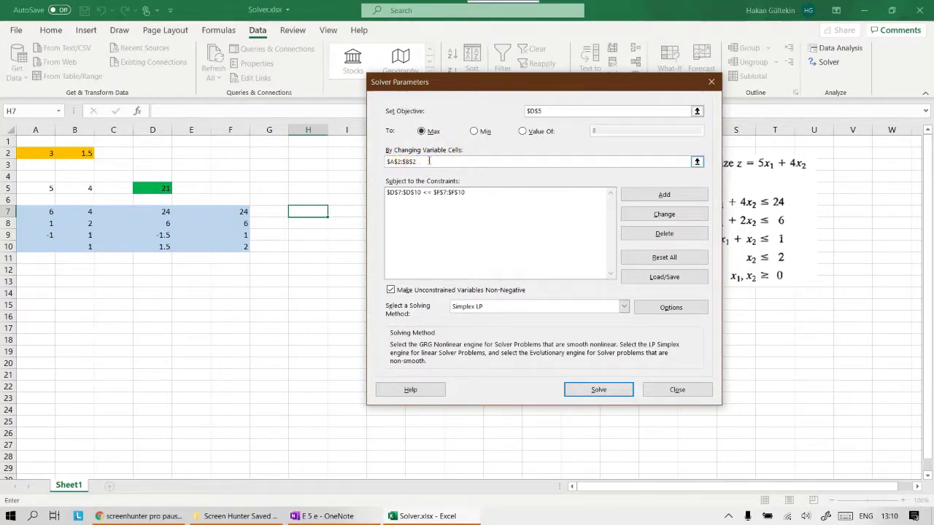
left_click_drag(424, 161, 384, 160)
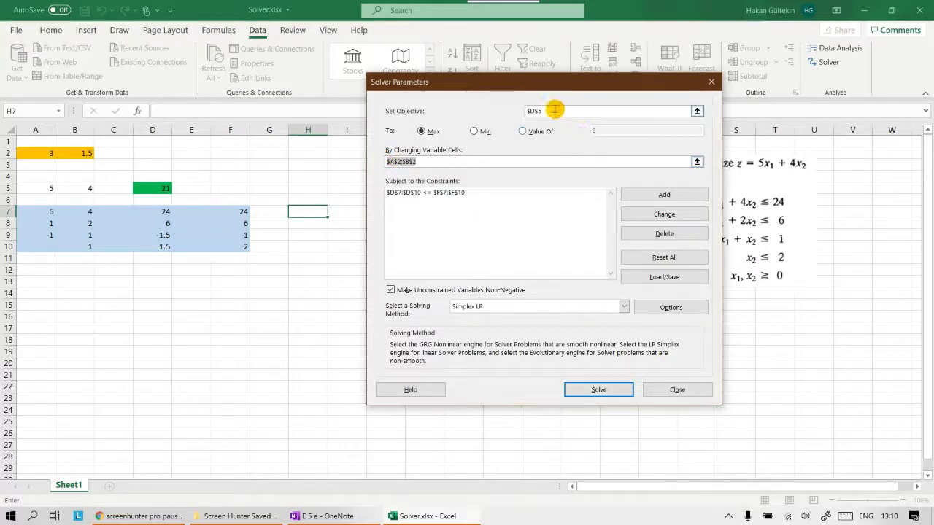
left_click_drag(554, 110, 526, 110)
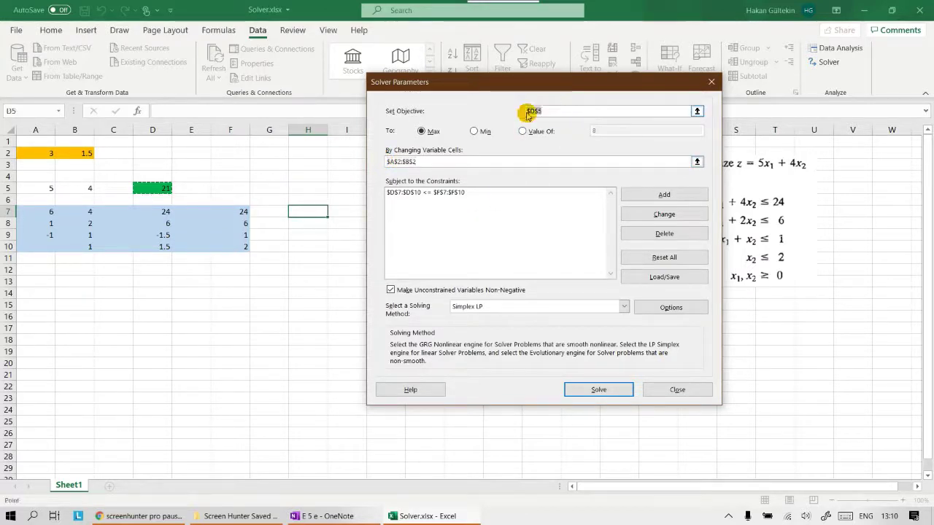
left_click(474, 192)
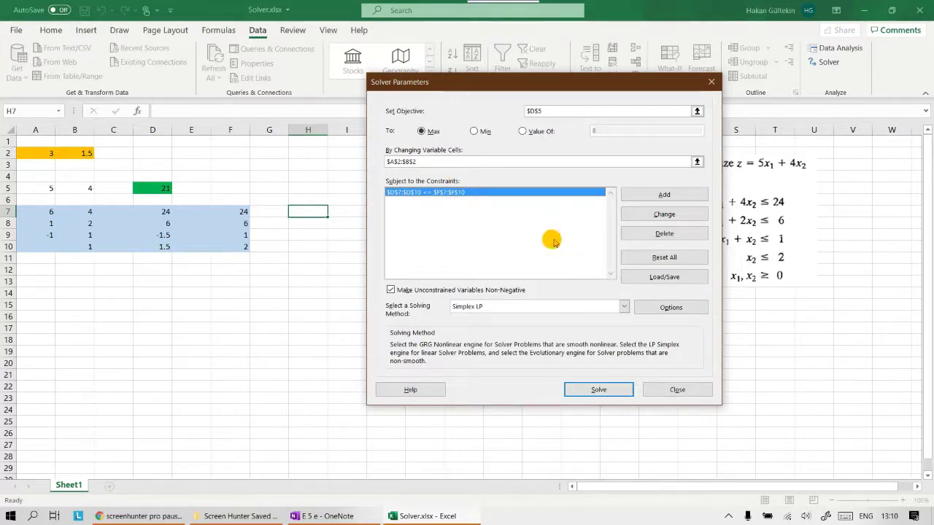
left_click(677, 389)
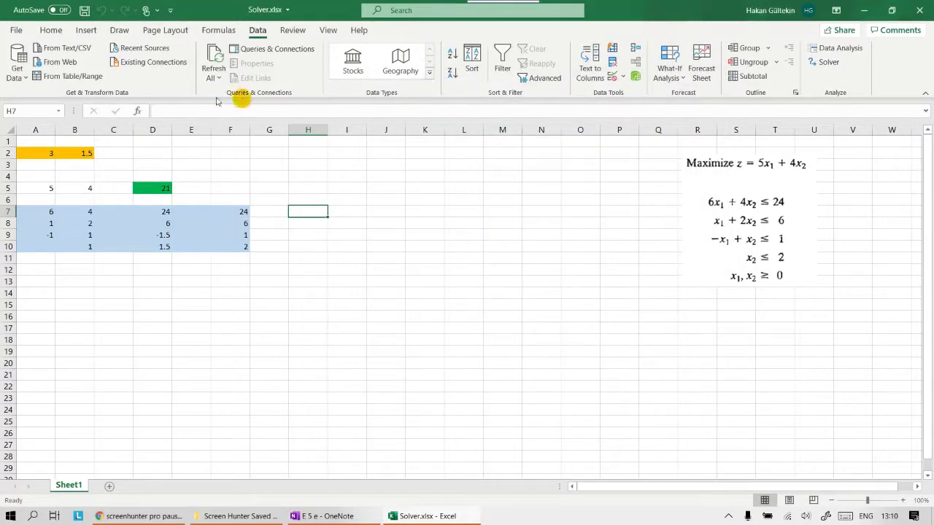
Enter the labels x1 in A1 and x2 in B1
left_click(47, 144)
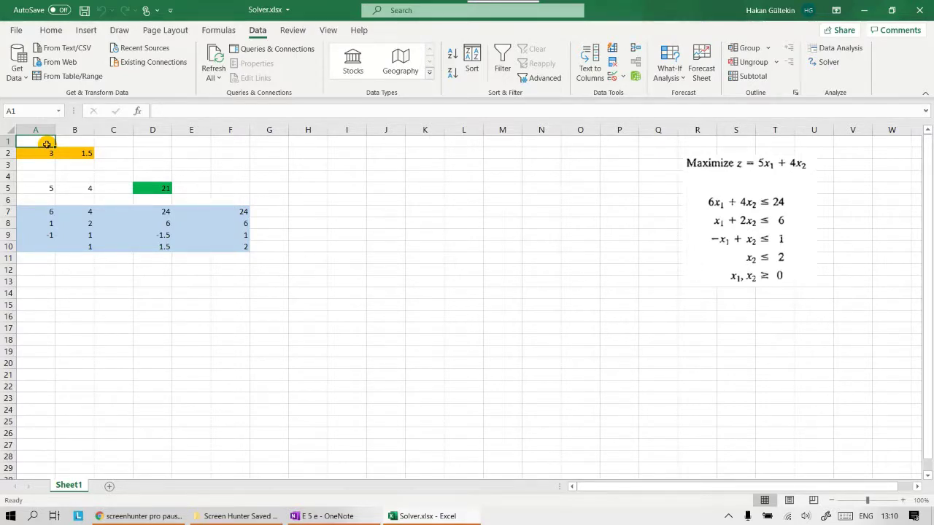
type("1")
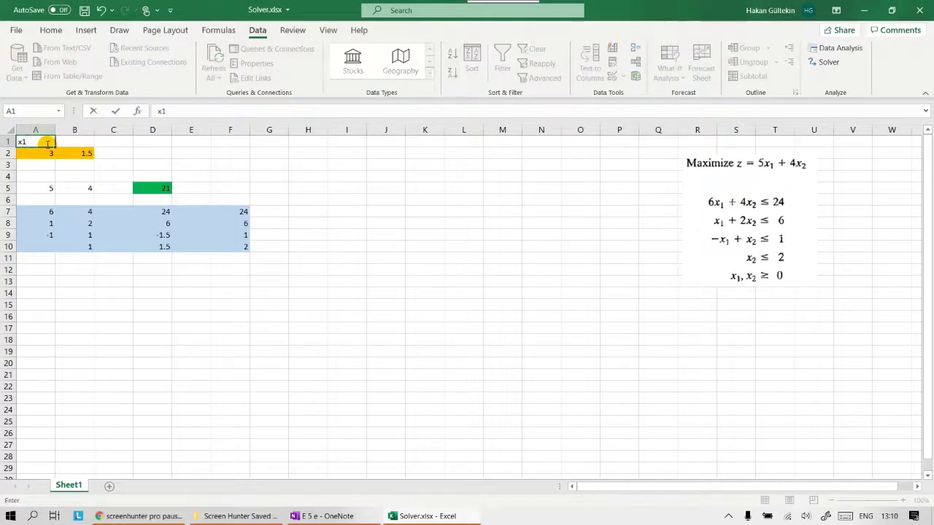
key("Tab")
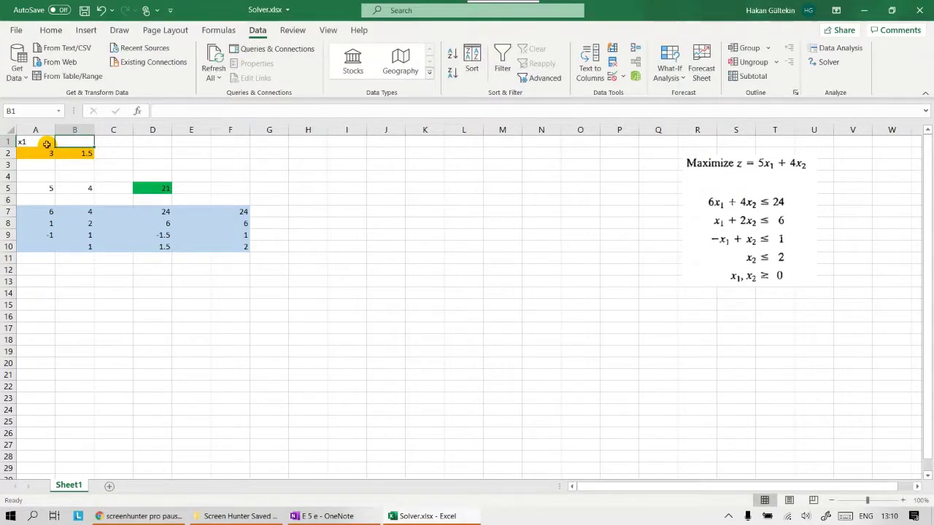
type("x2")
key("Return")
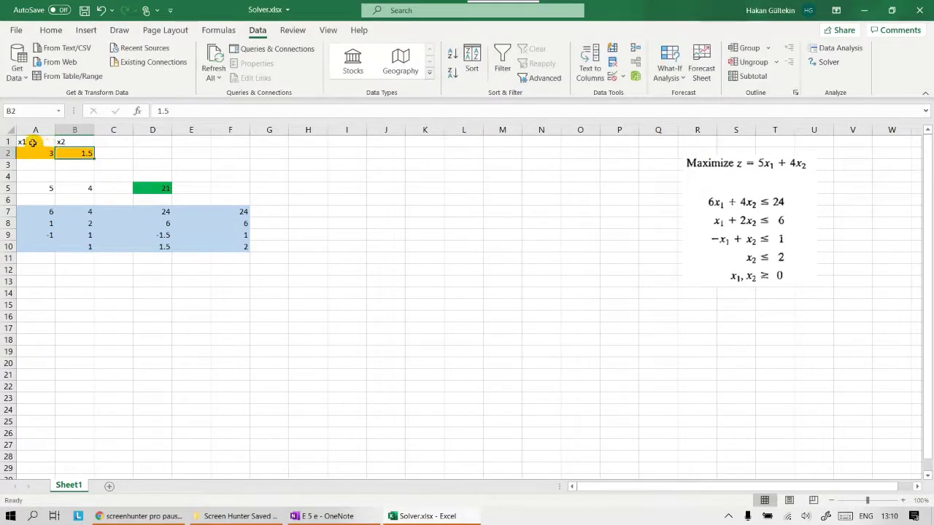
Centre the labels and values in A1:B2 and make the x1 and x2 labels bold
left_click_drag(30, 143, 69, 154)
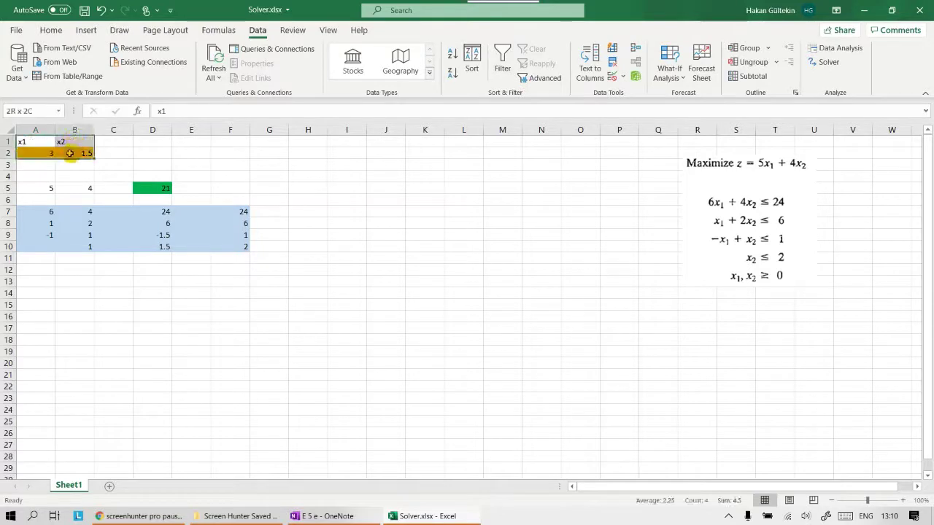
left_click(55, 30)
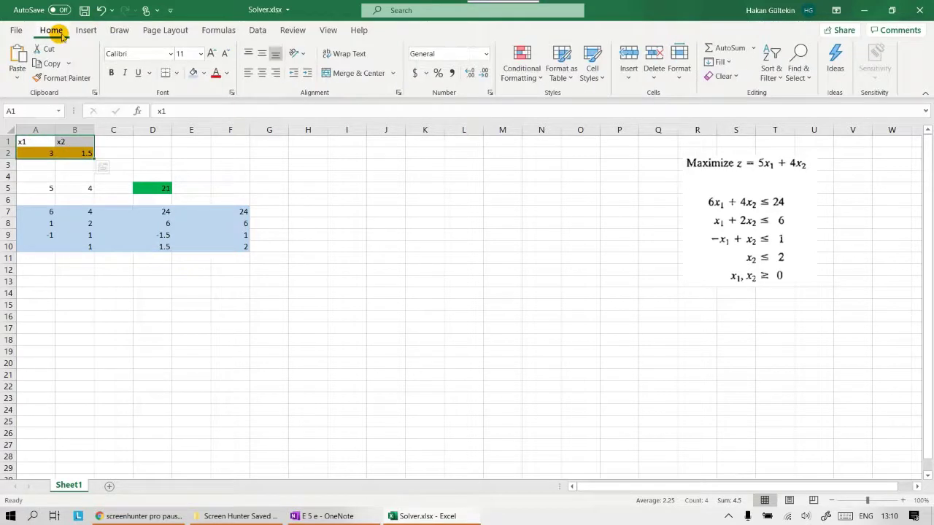
left_click(262, 73)
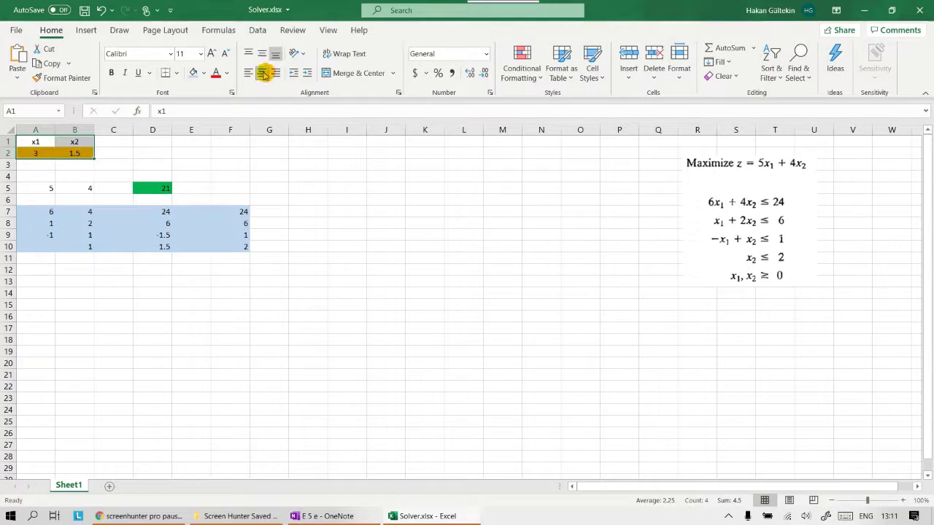
left_click(148, 153)
left_click_drag(33, 141, 75, 141)
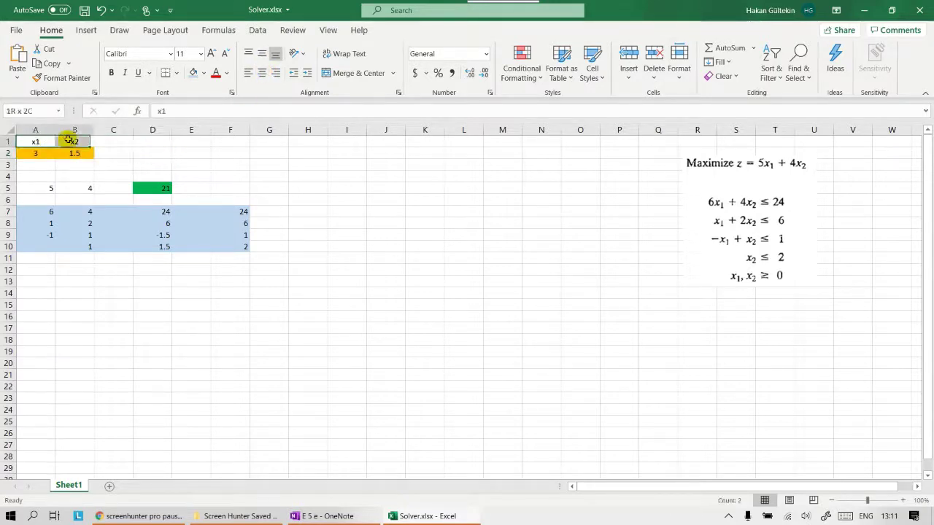
left_click(139, 157)
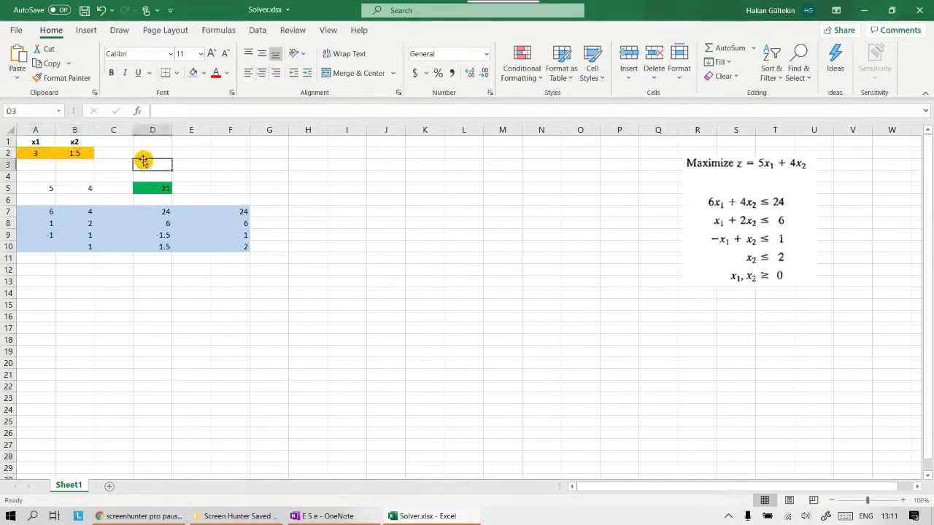
left_click_drag(22, 153, 63, 153)
left_click(330, 204)
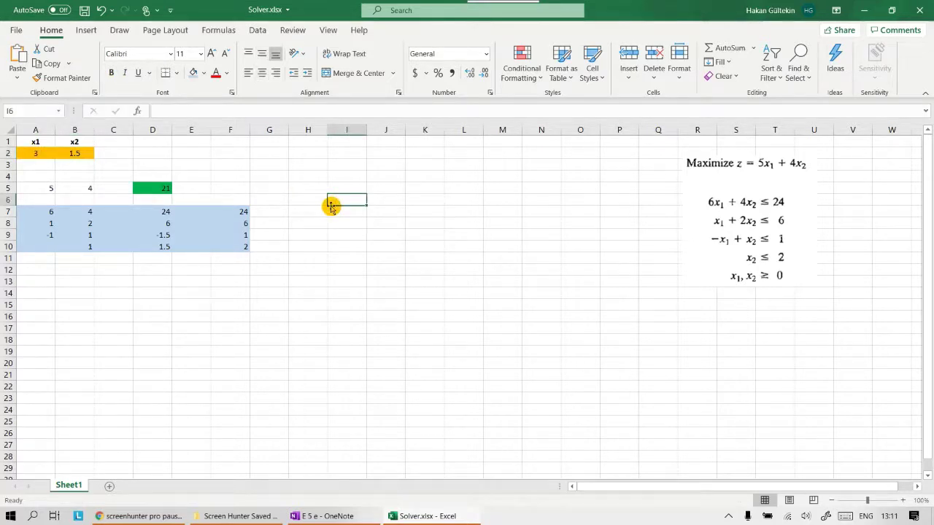
left_click(45, 177)
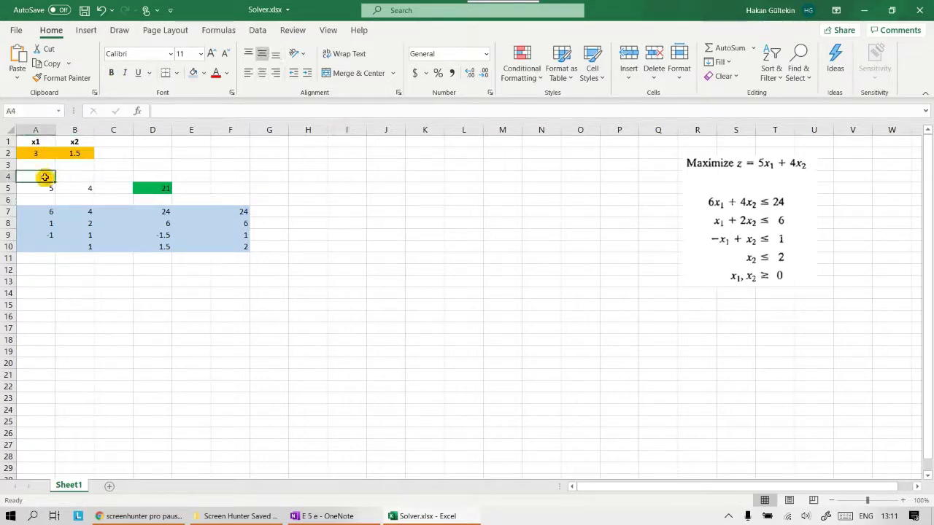
Add a bold z header in D4 above the objective value
left_click(203, 188)
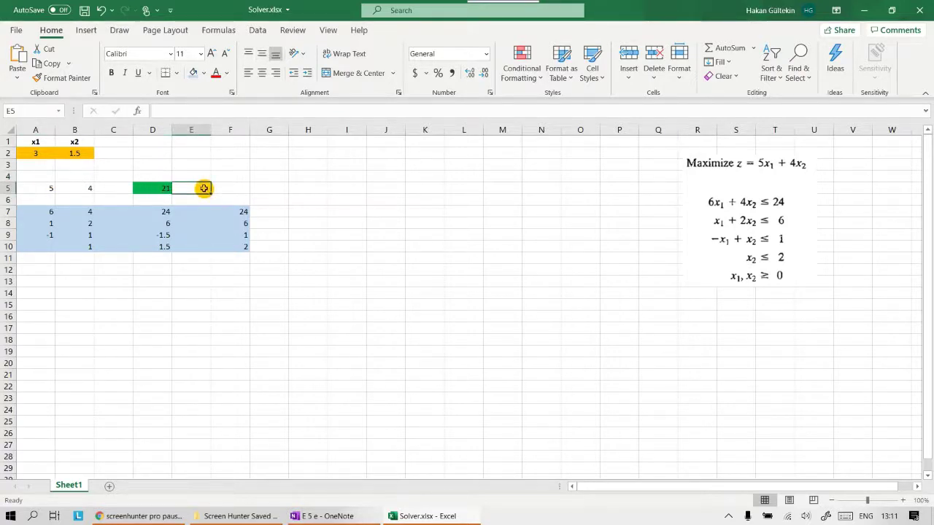
key("Left")
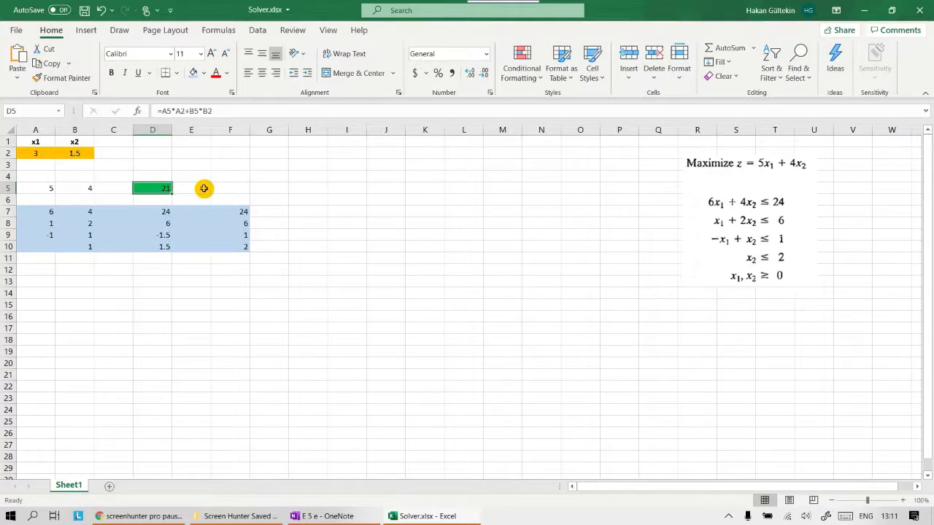
key("Up")
type("z")
key("Tab")
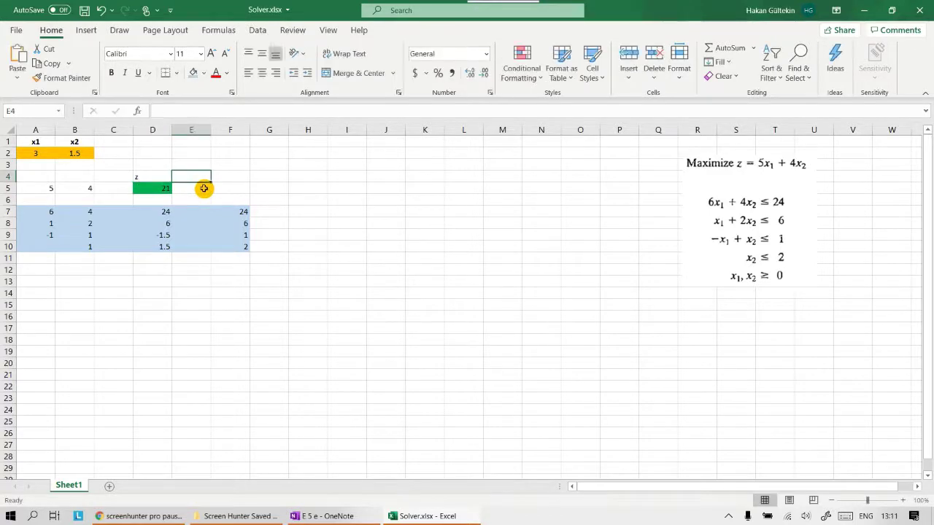
left_click_drag(148, 178, 149, 188)
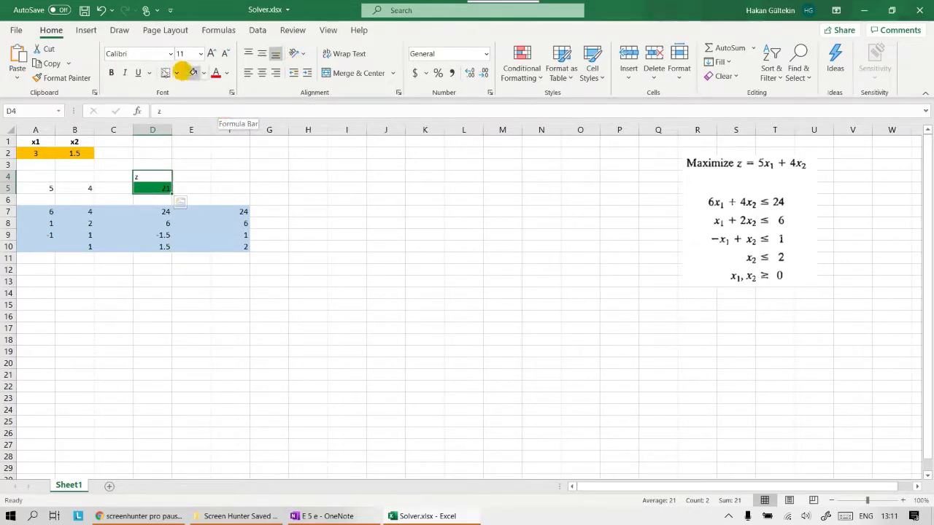
left_click(113, 74)
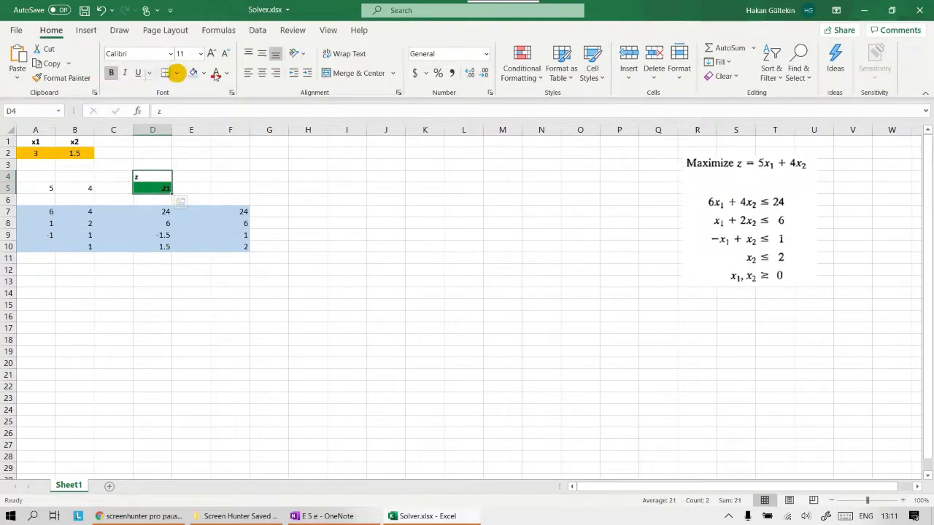
left_click(260, 191)
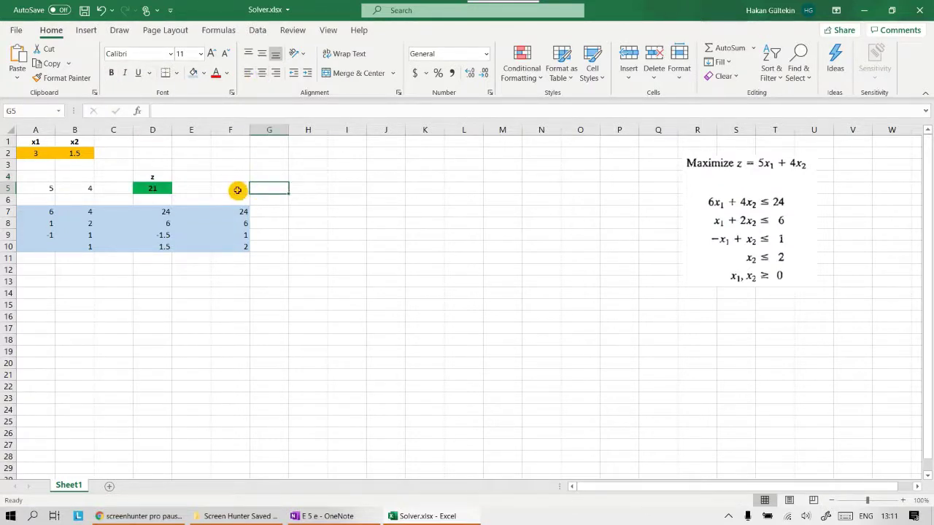
Make the objective value 21 in D5 white text
left_click(162, 187)
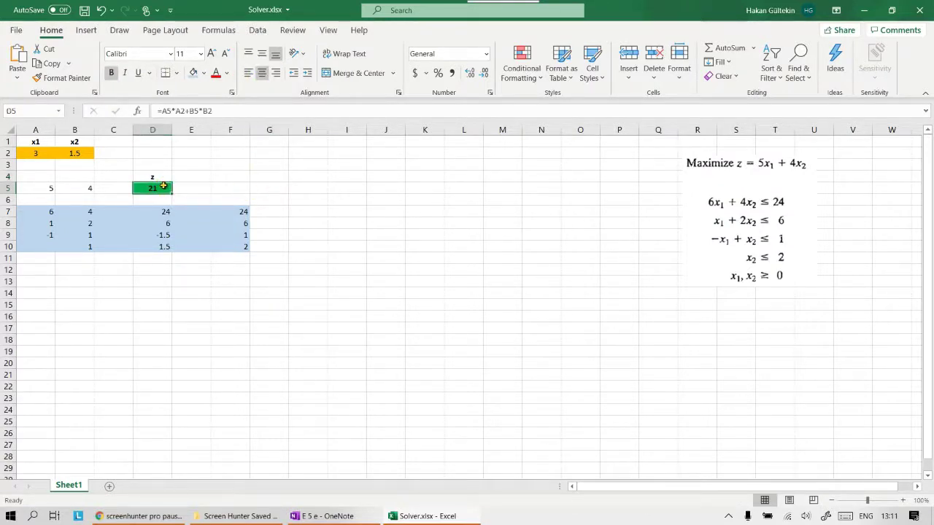
left_click(226, 76)
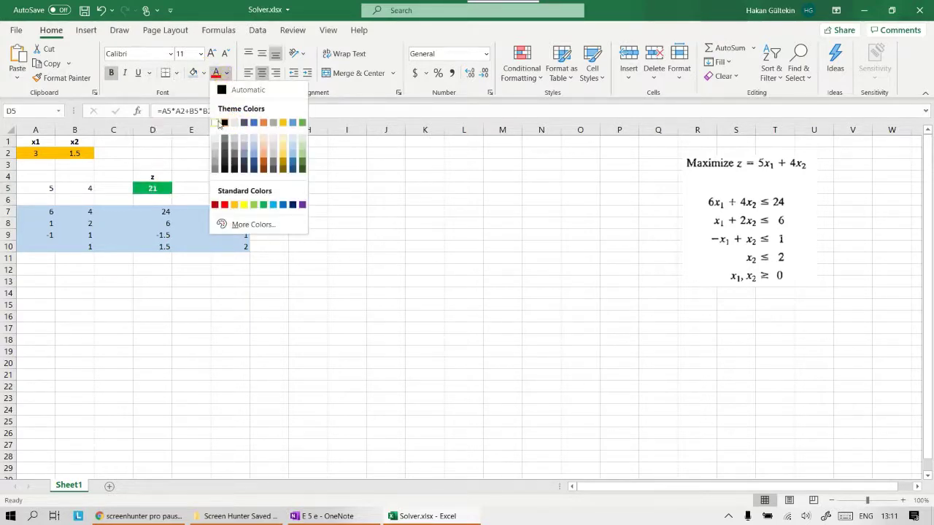
left_click(220, 120)
left_click(331, 245)
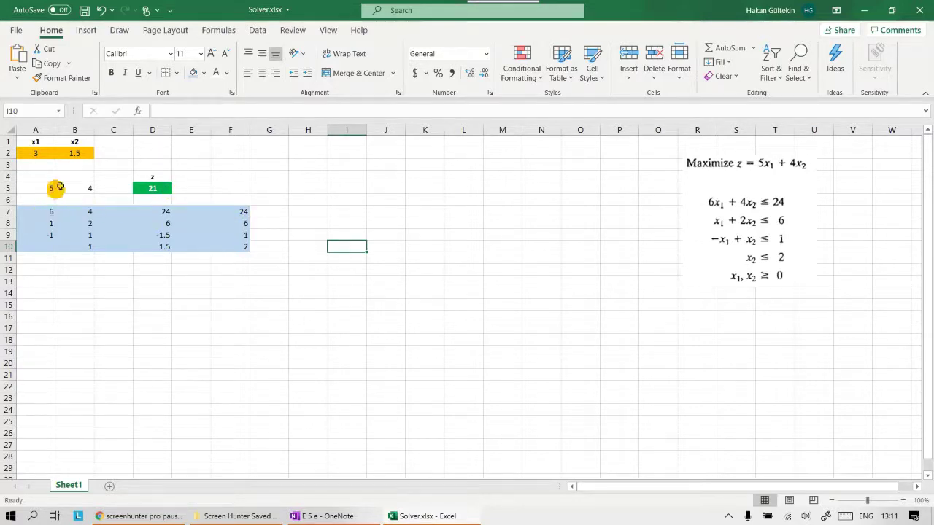
Centre the coefficient and constraint values in A5:F10
left_click_drag(48, 188, 229, 248)
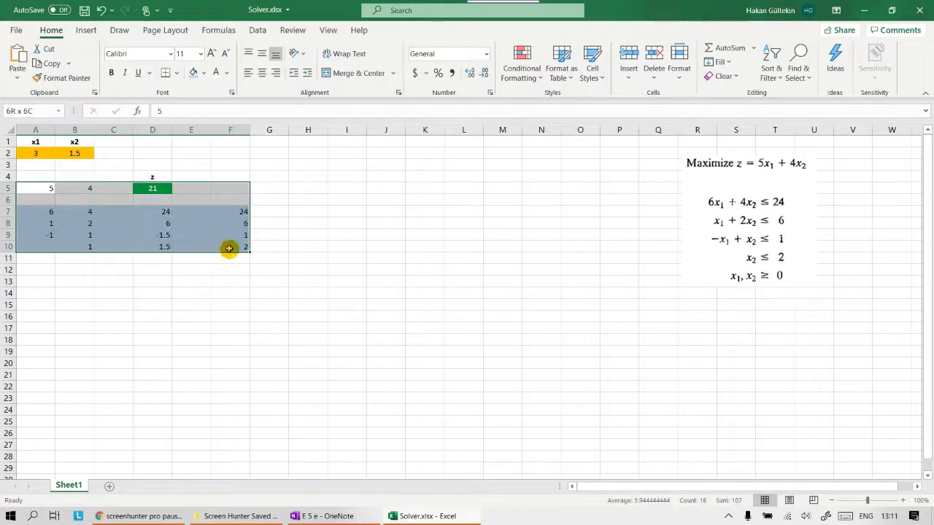
left_click(262, 72)
left_click(389, 281)
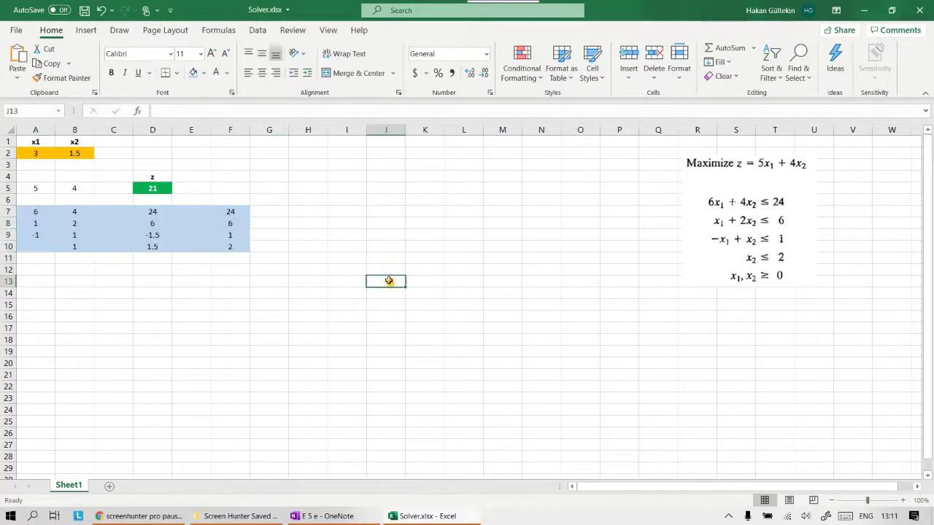
left_click(49, 283)
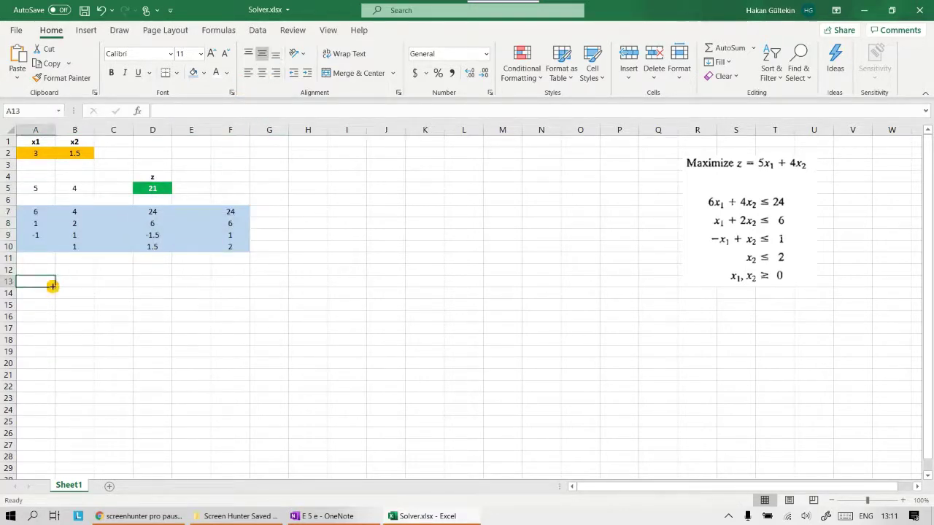
left_click(32, 189)
Trace the objective's inputs A2, A5, B2 and B5, then start editing D5's =A5*A2+B5*B2 formula
left_click(38, 154)
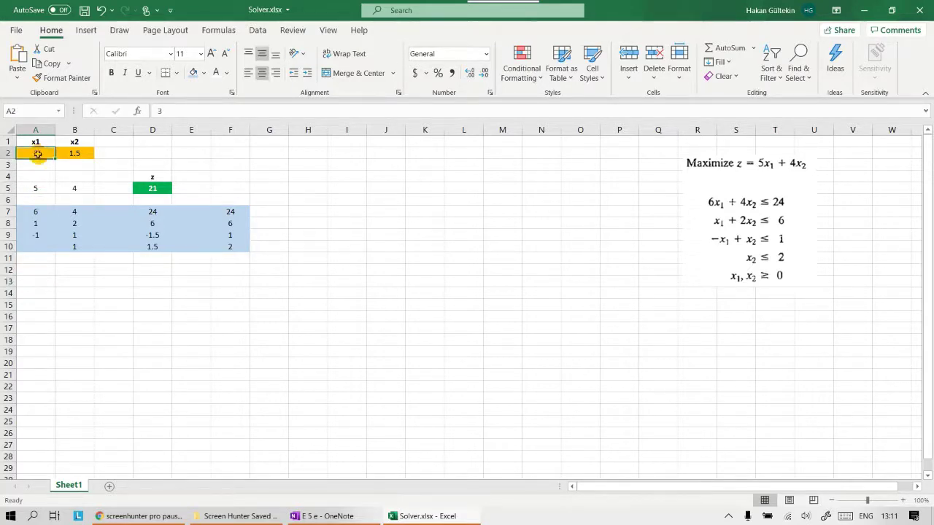
left_click(36, 189)
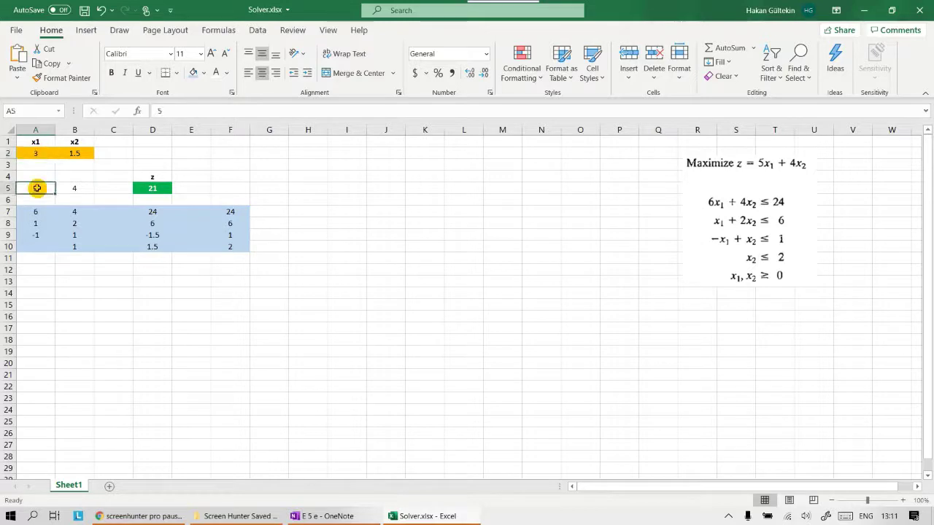
left_click_drag(42, 153, 43, 190)
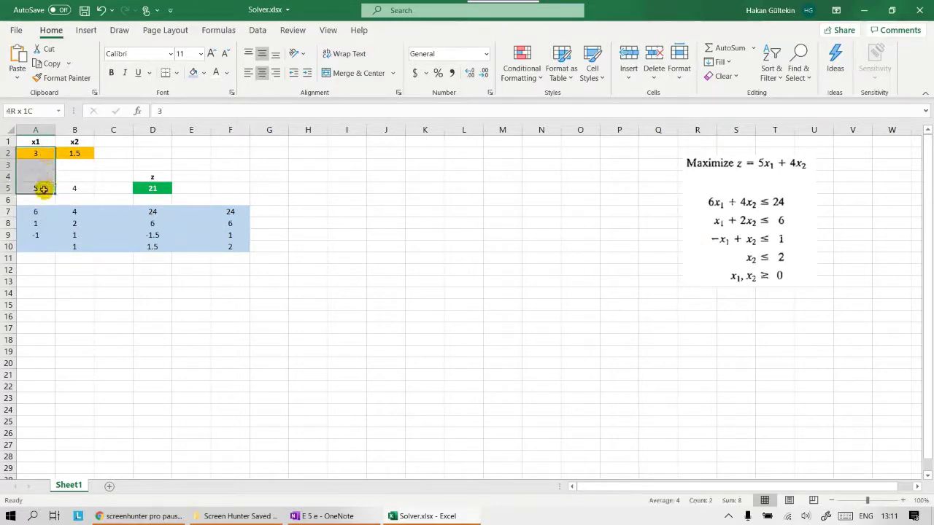
left_click(66, 166)
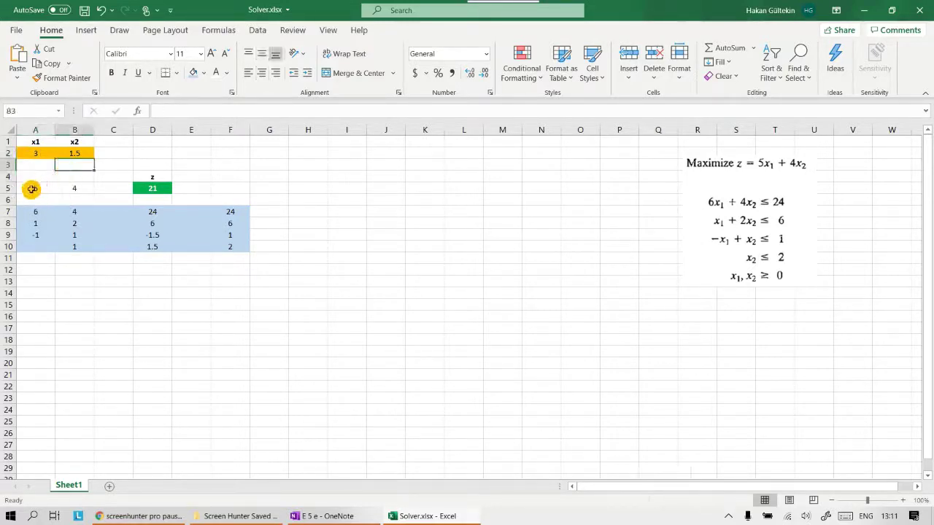
left_click(37, 187)
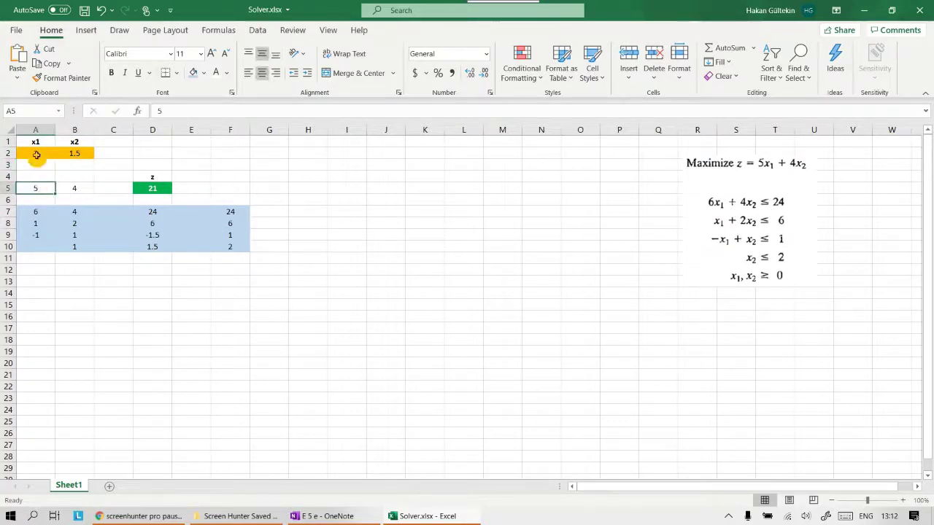
left_click(35, 153)
left_click(76, 188)
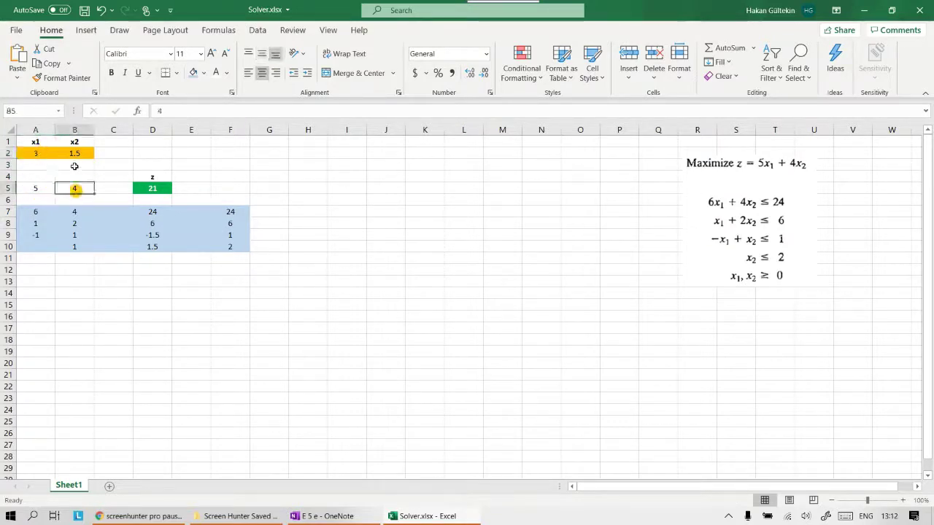
left_click(73, 153)
left_click(151, 189)
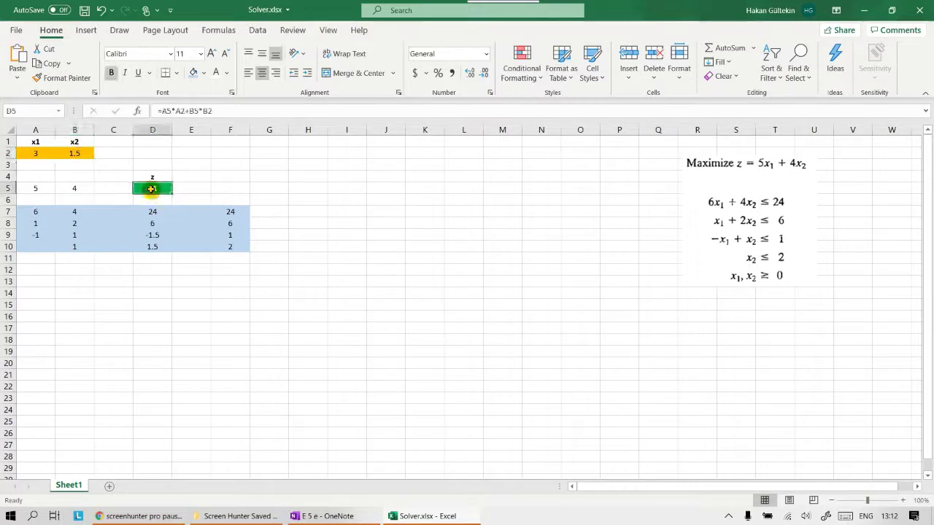
left_click(237, 113)
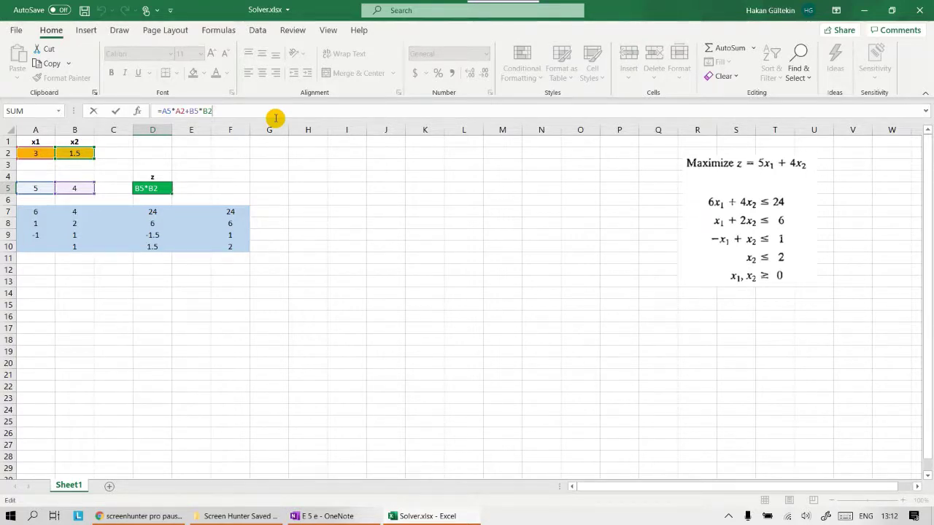
Rewrite D5 as =SUMPRODUCT(A2:B2,A5:B5) over the variables and coefficients, still giving 21
key("BackSpace")
key("BackSpace")
key("BackSpace")
key("BackSpace")
key("BackSpace")
key("BackSpace")
key("BackSpace")
key("BackSpace")
key("BackSpace")
key("BackSpace")
key("BackSpace")
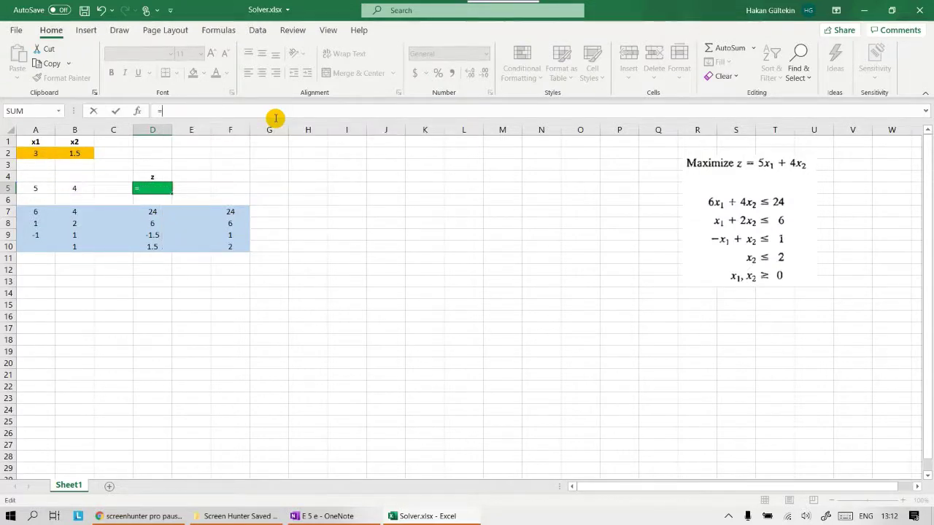
type("sum")
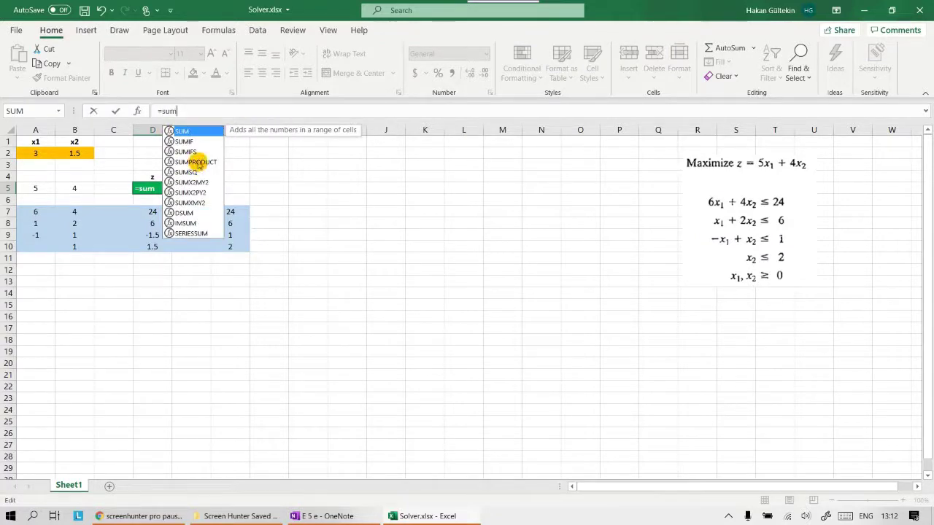
left_click(196, 162)
double_click(196, 162)
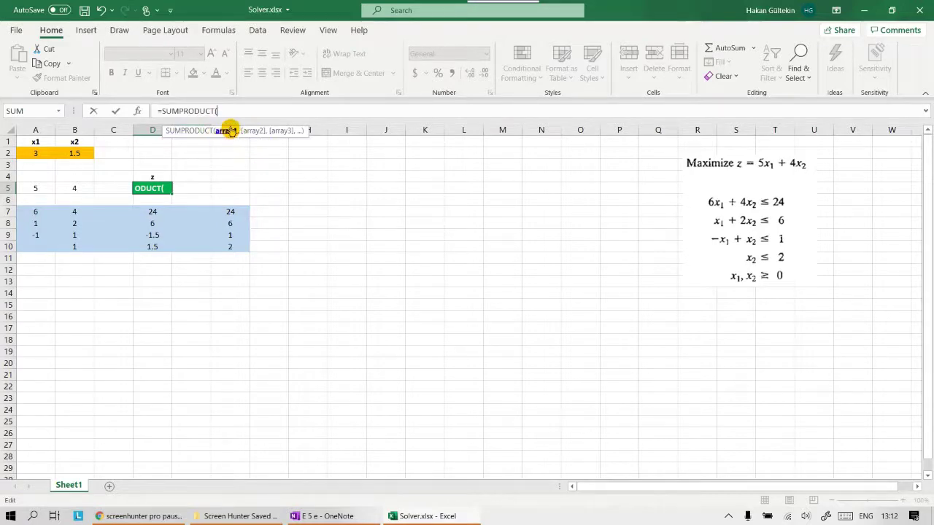
left_click_drag(33, 153, 80, 151)
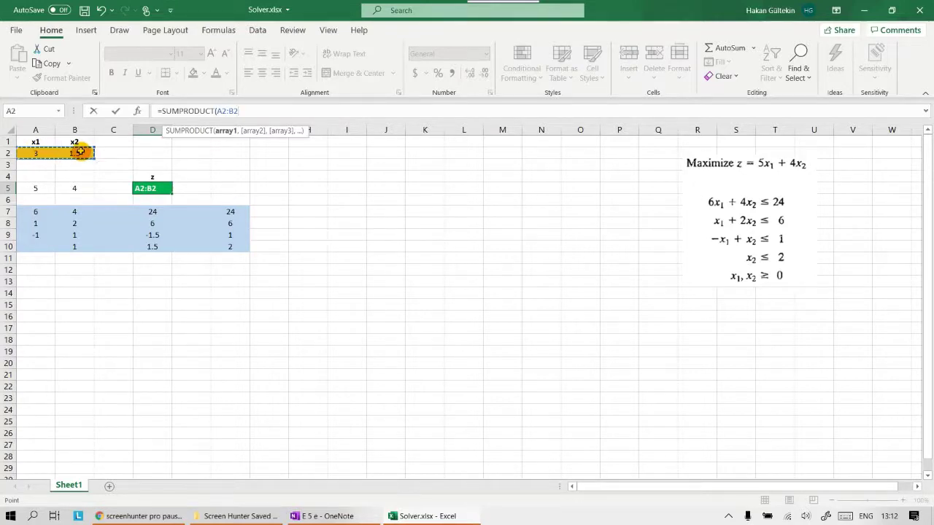
type(",")
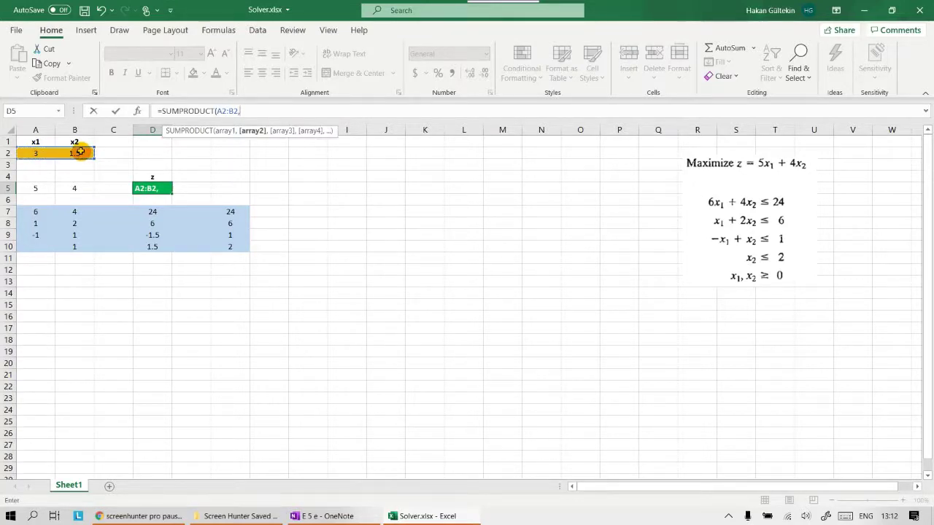
left_click(33, 188)
left_click_drag(54, 186, 77, 189)
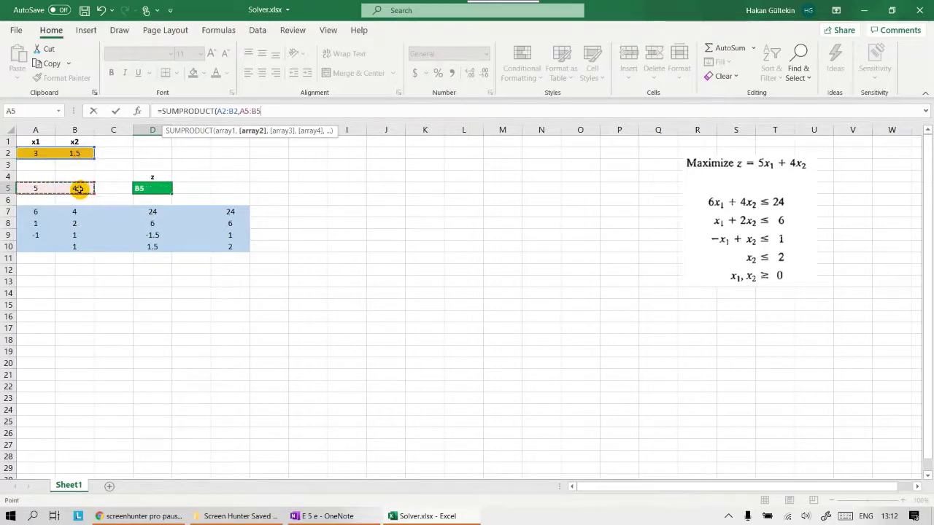
key("Return")
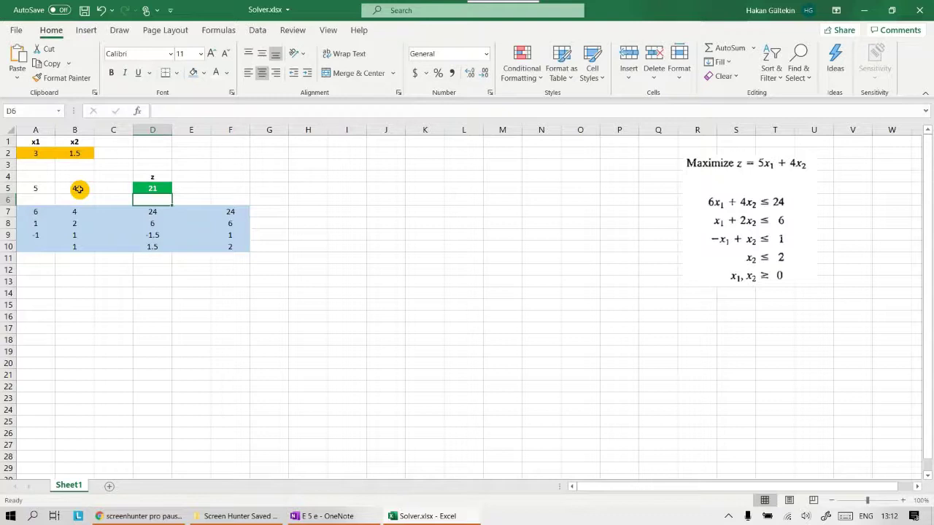
left_click(149, 188)
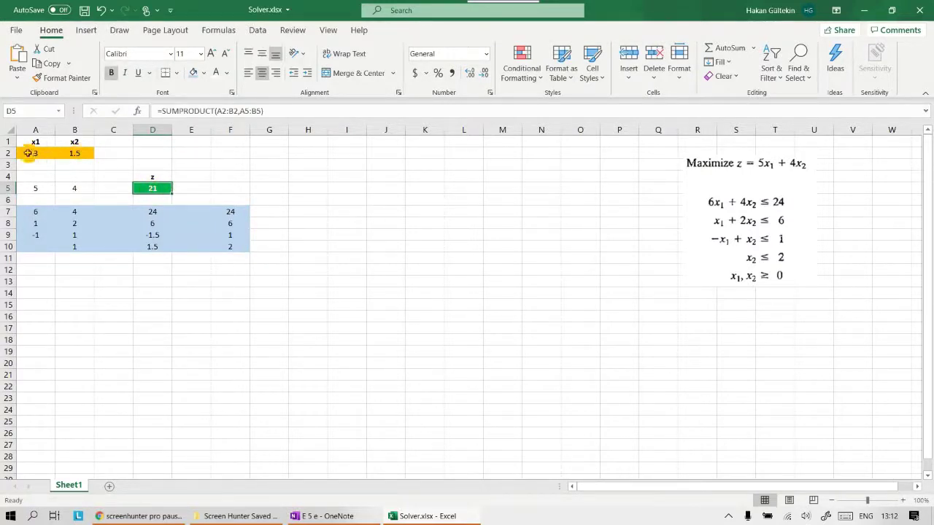
left_click_drag(33, 153, 74, 153)
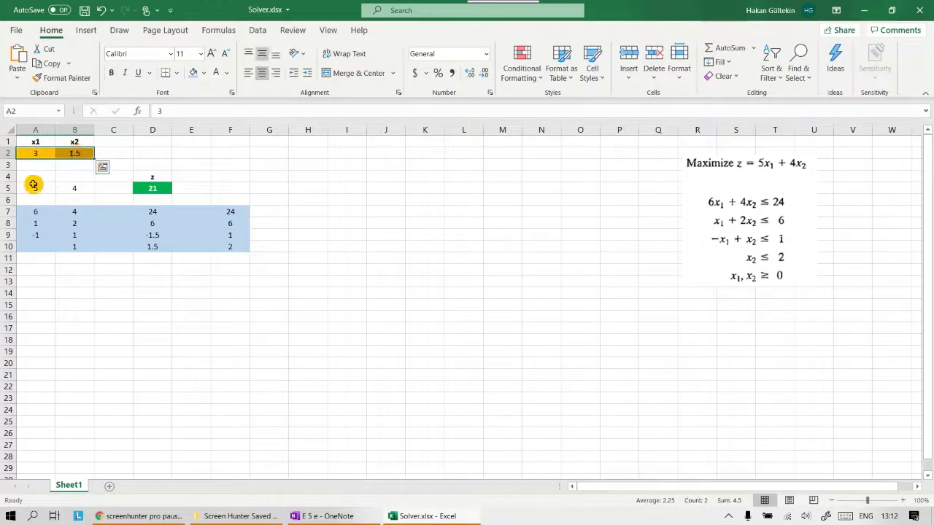
left_click_drag(33, 187, 73, 187)
left_click(39, 152)
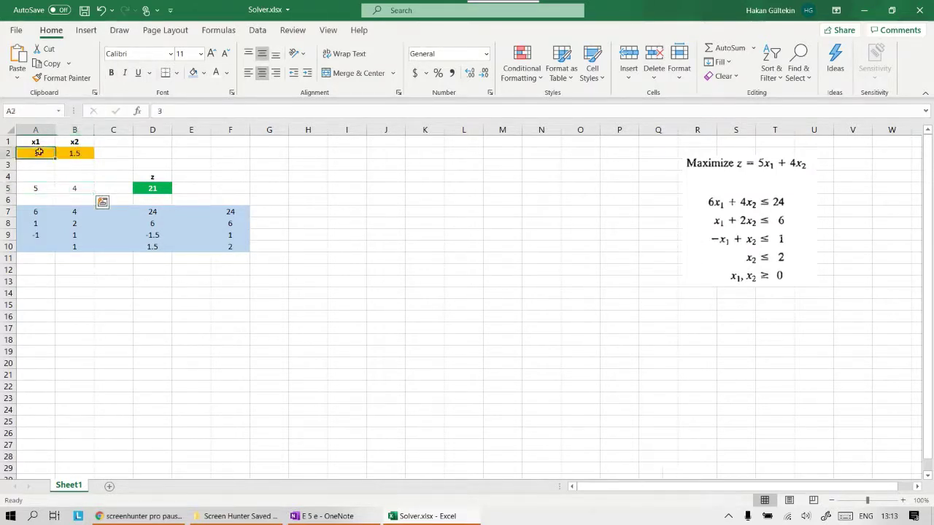
left_click(44, 188)
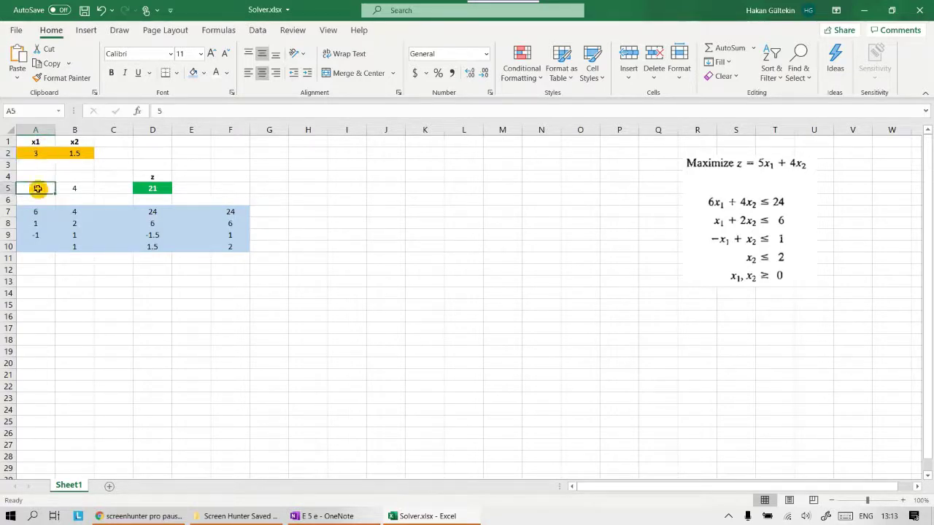
left_click(42, 153)
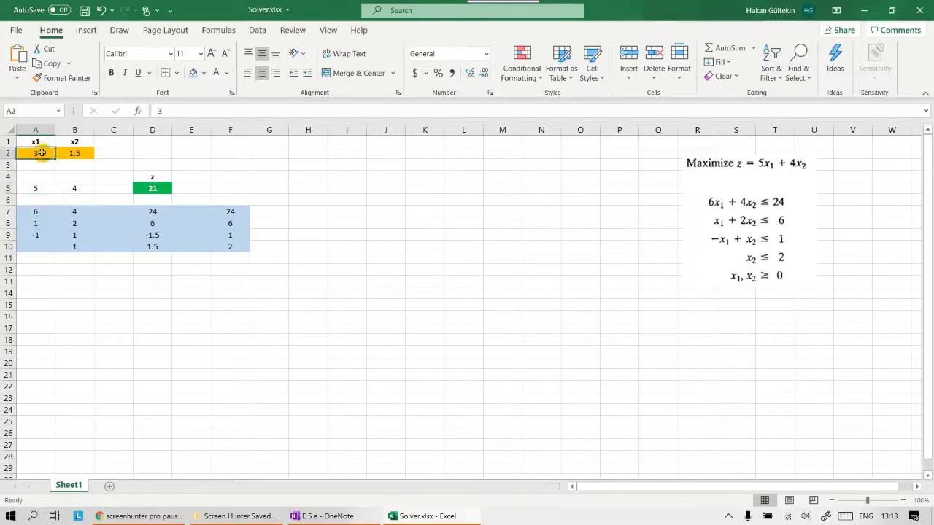
left_click(41, 188)
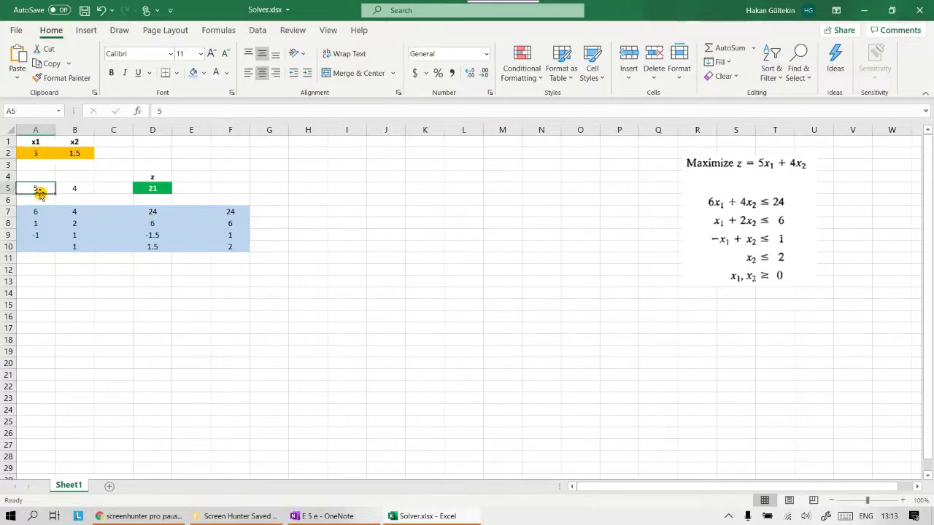
left_click(78, 153)
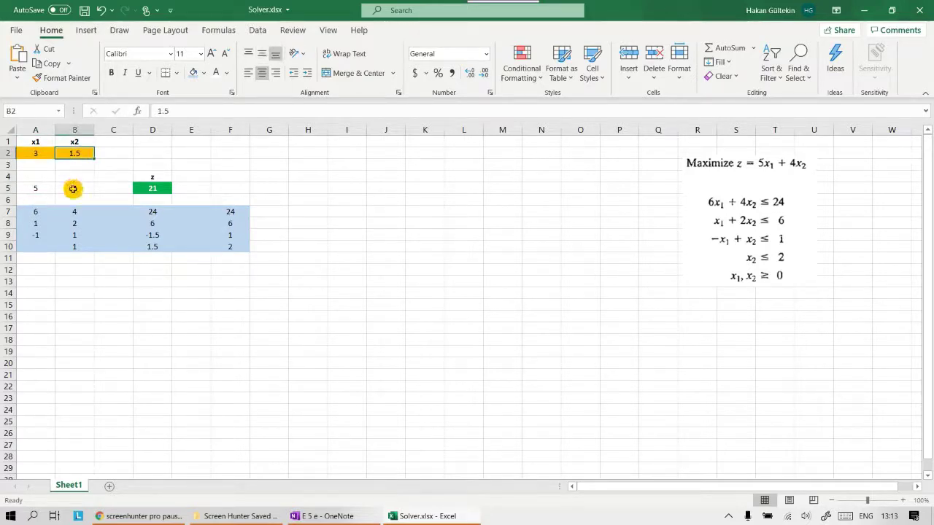
left_click(73, 187)
left_click(151, 187)
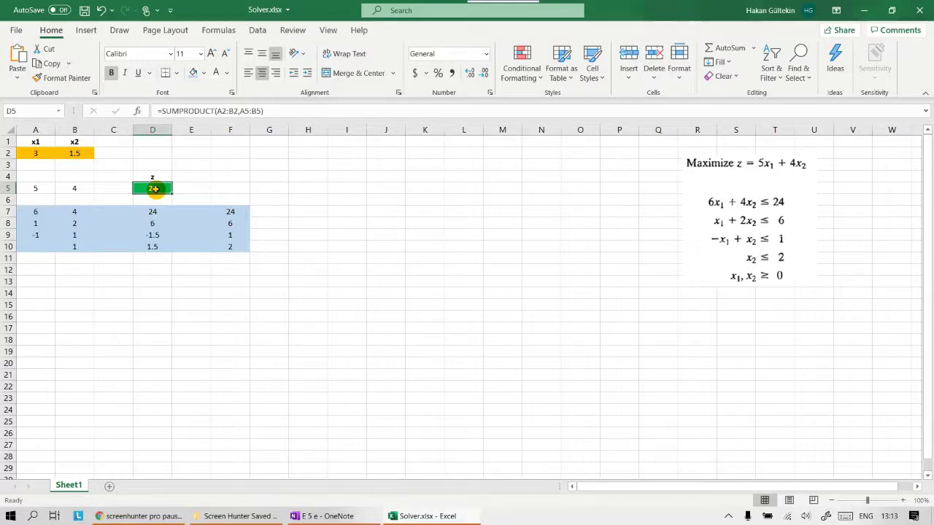
left_click(300, 206)
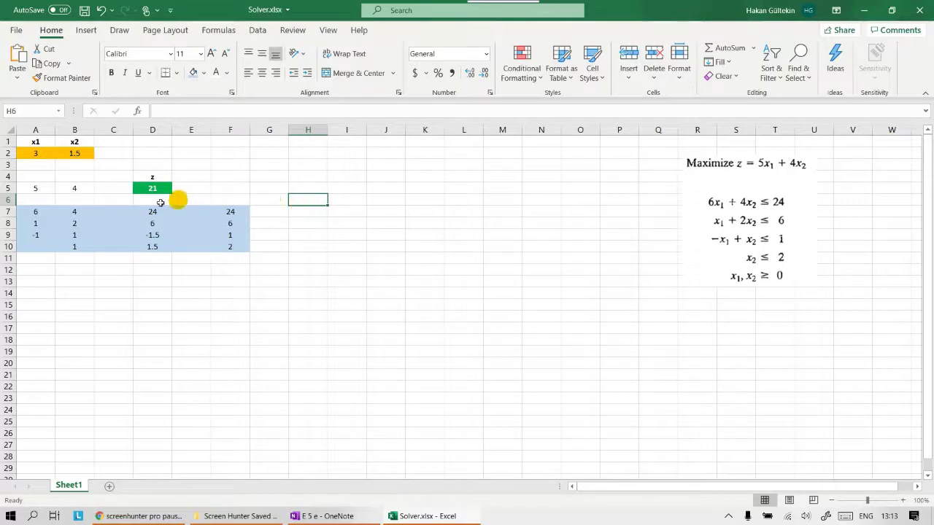
left_click(34, 210)
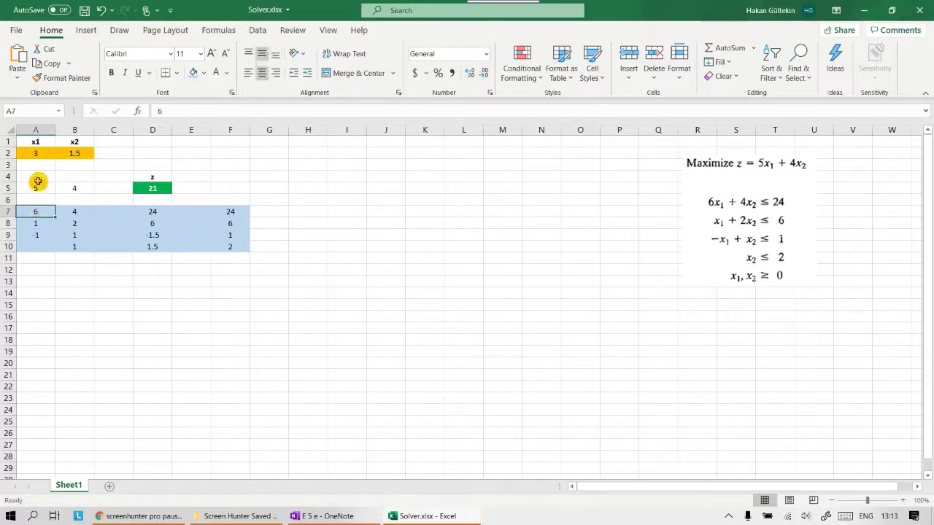
left_click_drag(33, 211, 241, 212)
left_click(283, 212)
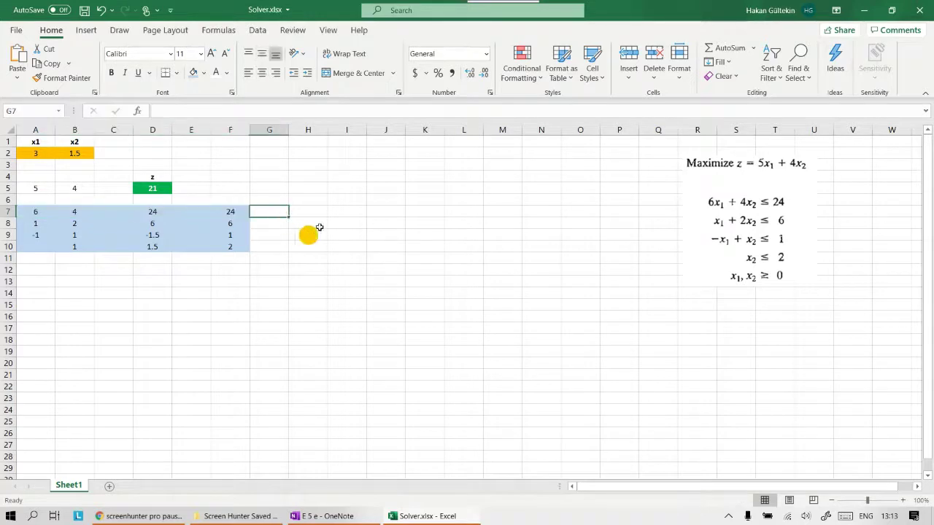
left_click(304, 213)
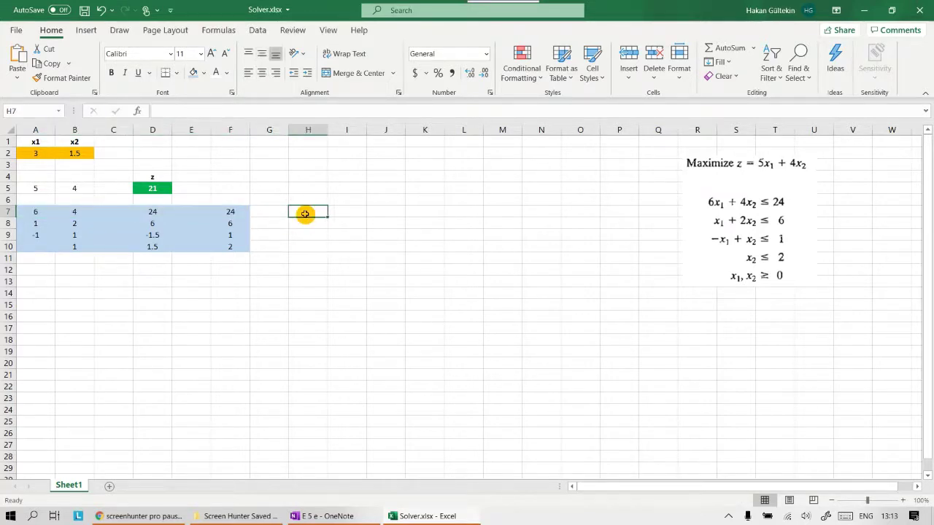
Label the first constraint row 'M1 avalibility constraint' in H7
type("M")
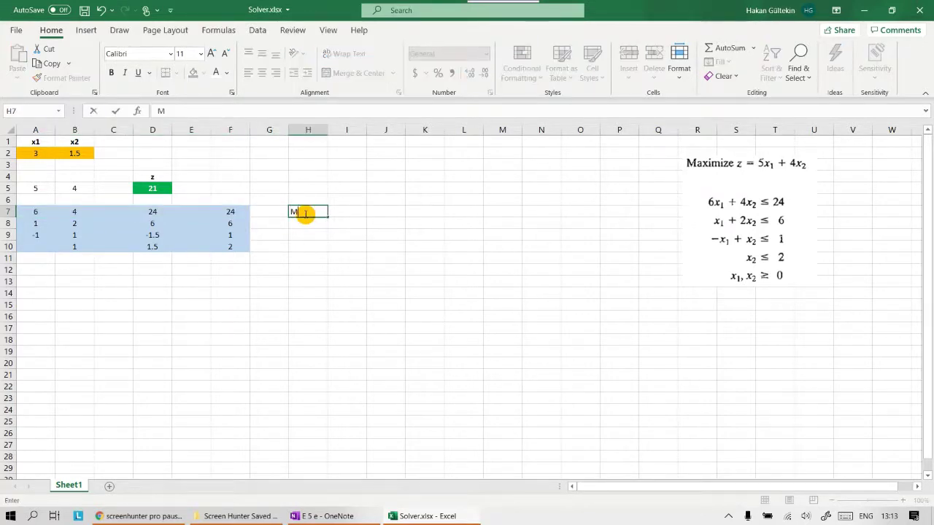
type("1 avali")
type("bility constrai")
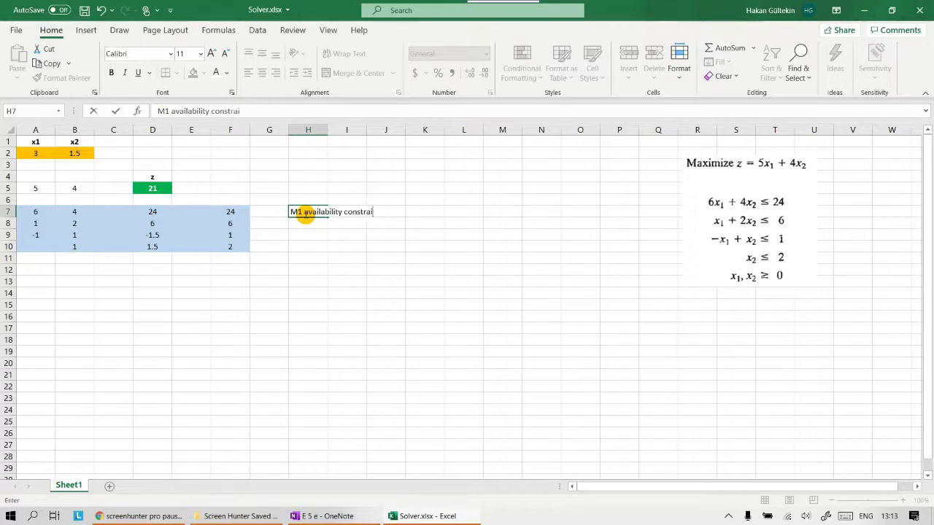
type("nt")
key("Return")
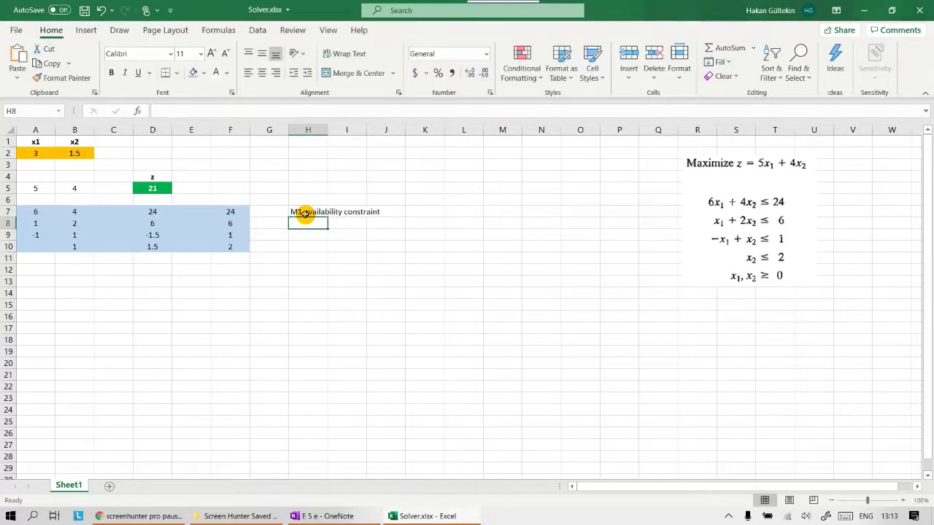
left_click(334, 329)
left_click(313, 212)
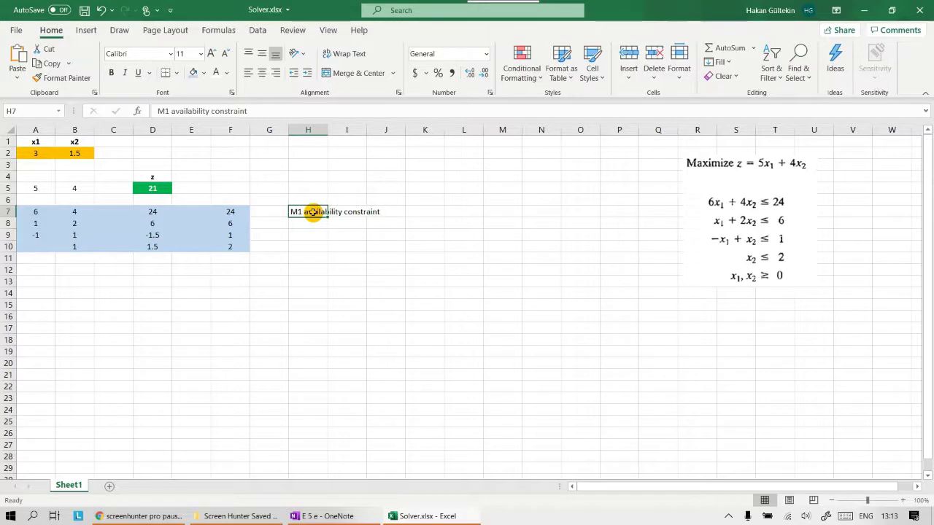
Add a bold RHS header in F6 above the limit values
left_click(241, 202)
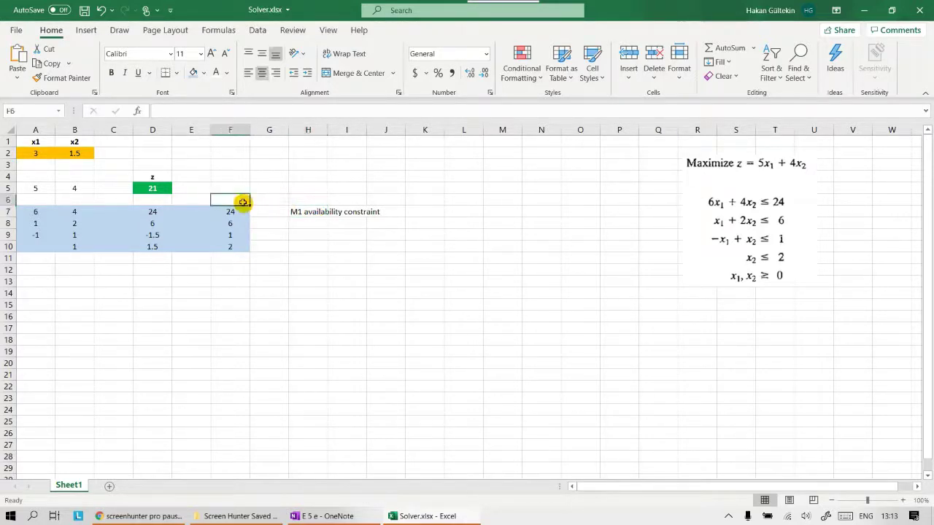
type("RHS")
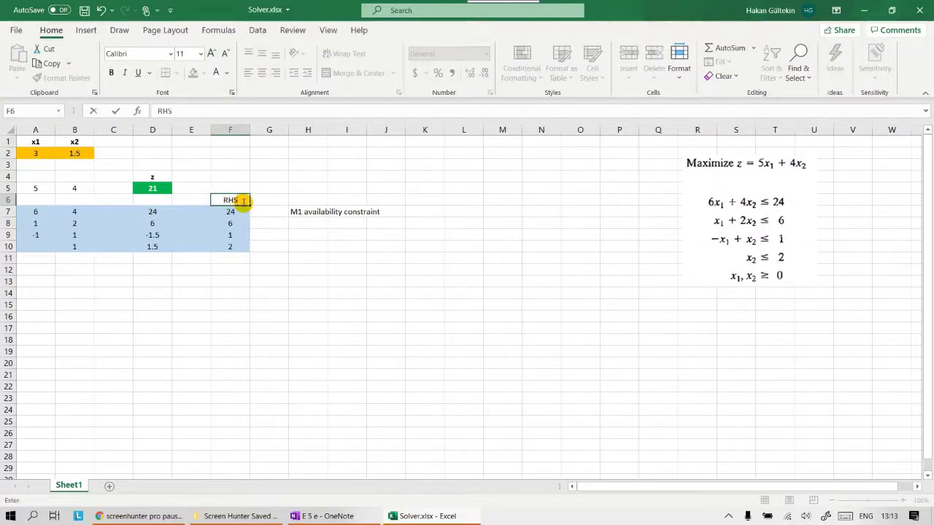
left_click(253, 221)
left_click(241, 204)
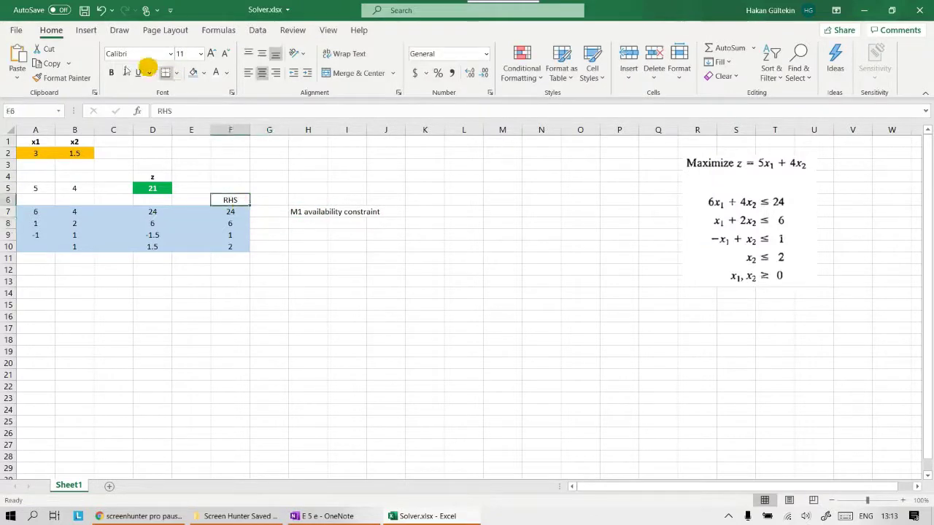
left_click(111, 72)
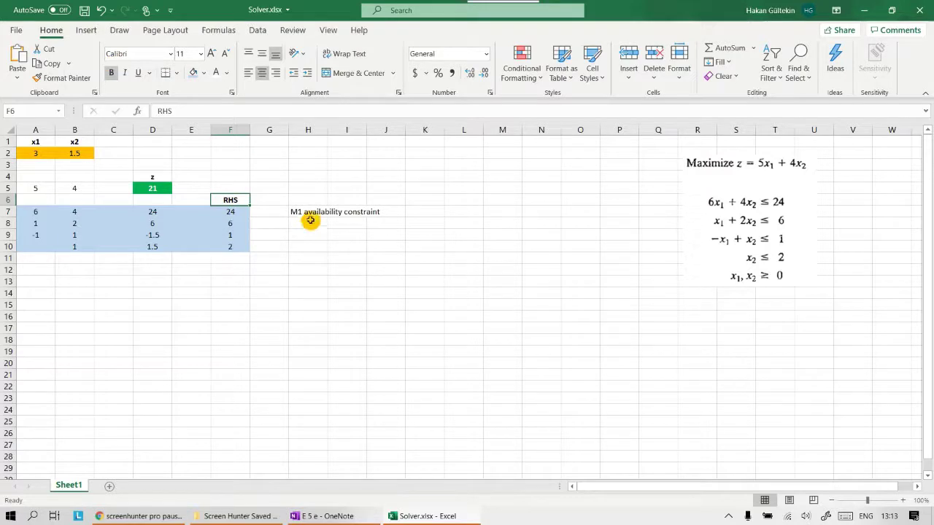
left_click(203, 212)
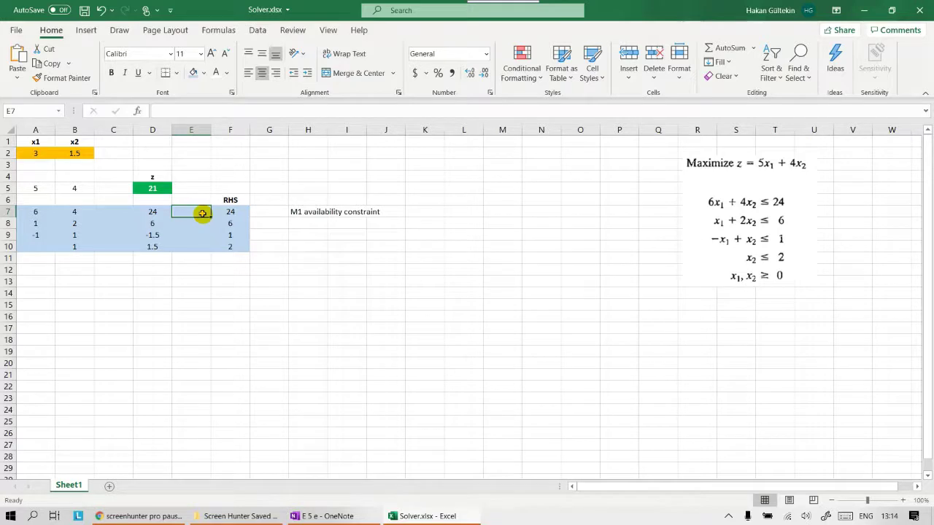
Enter a <= sign in E7 between the constraint total 24 and its RHS 24
type(",")
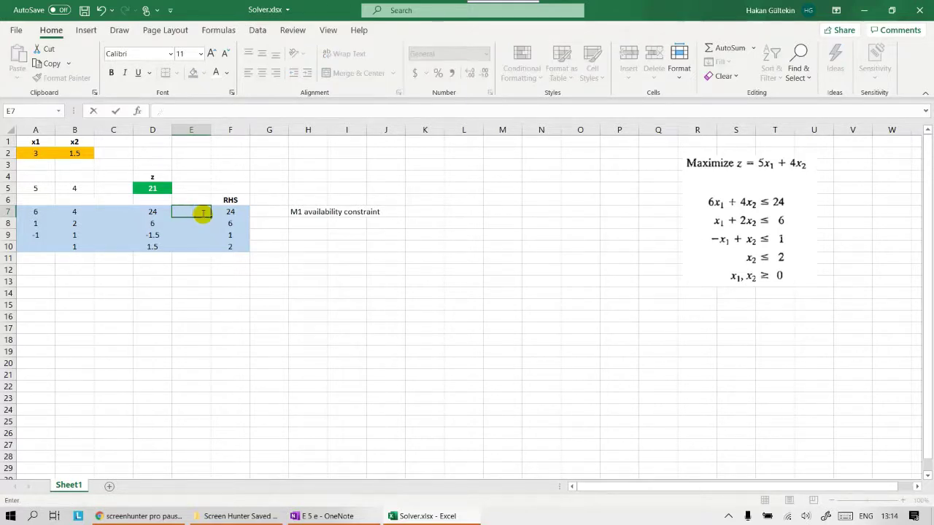
key("Return")
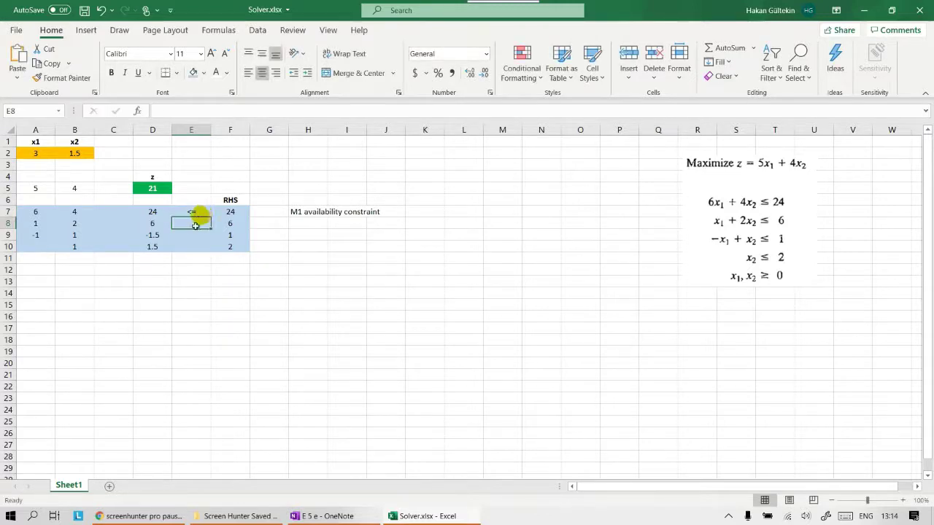
left_click(203, 281)
left_click(200, 211)
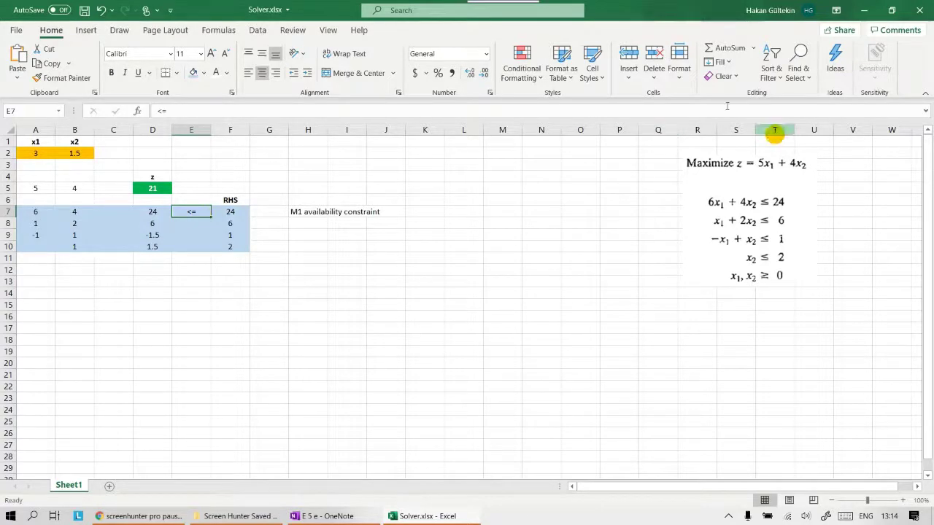
left_click(257, 30)
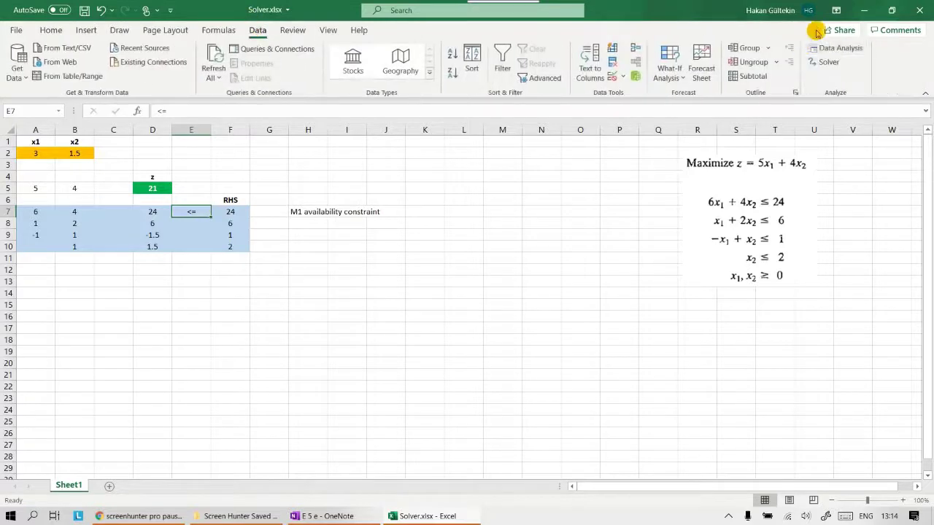
Review the existing constraint in Solver, then close Solver without solving
left_click(826, 61)
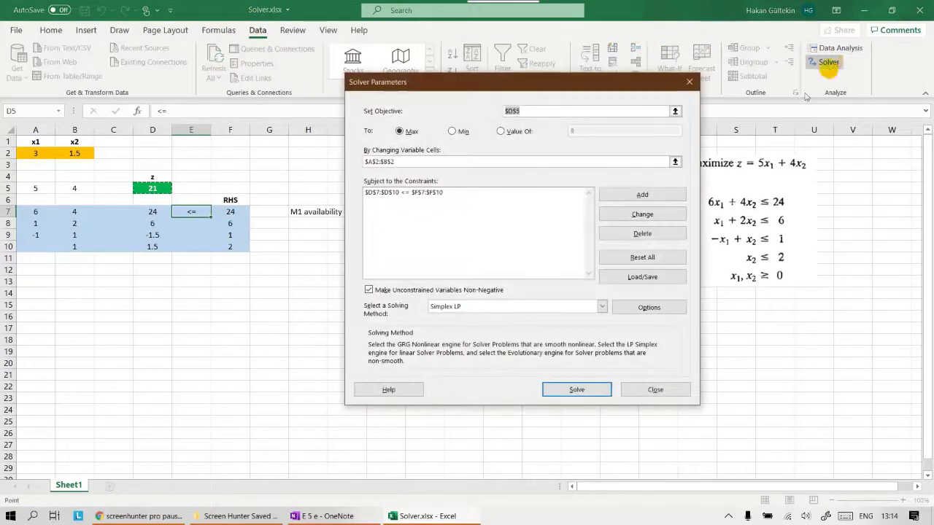
left_click(407, 193)
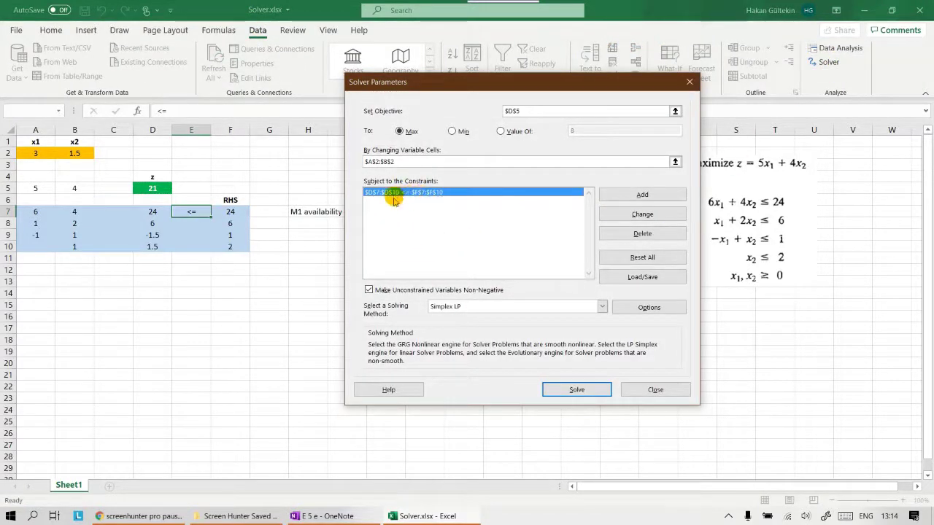
left_click(655, 390)
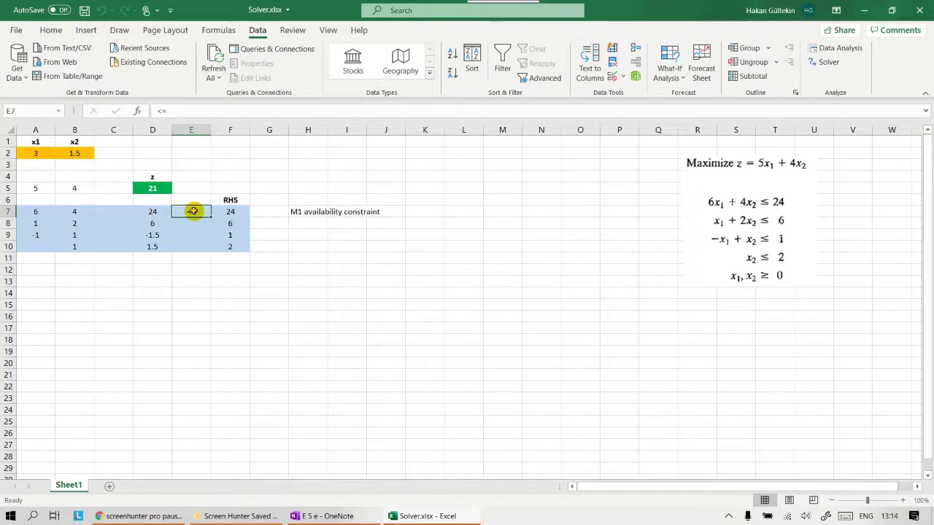
Copy the <= sign from E7 into E8, E9 and E10
key("ctrl+c")
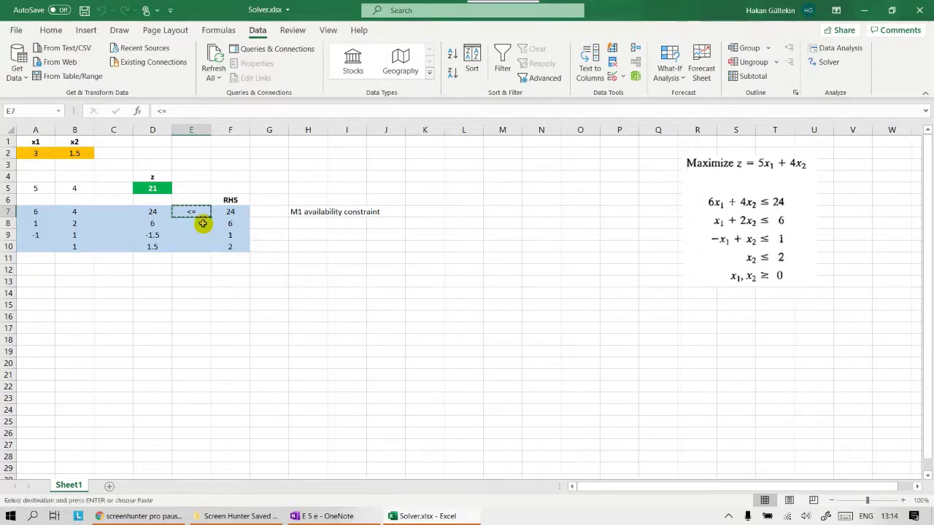
left_click(202, 224)
key("ctrl+v")
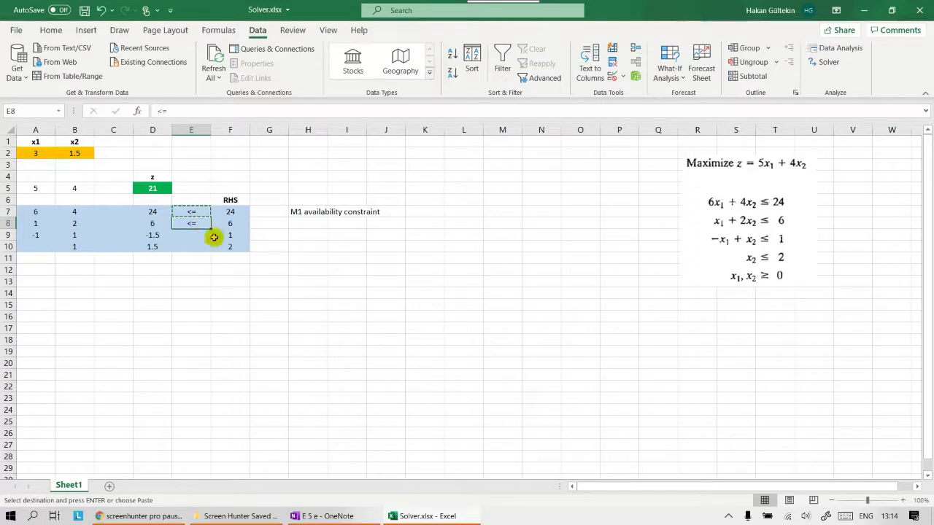
left_click(199, 234)
left_click(195, 236)
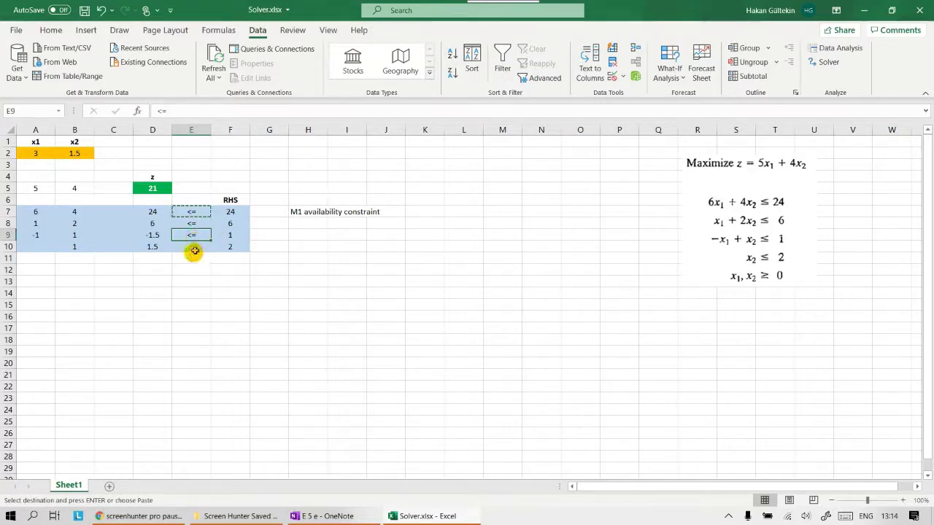
left_click(194, 248)
key("ctrl+v")
left_click(216, 284)
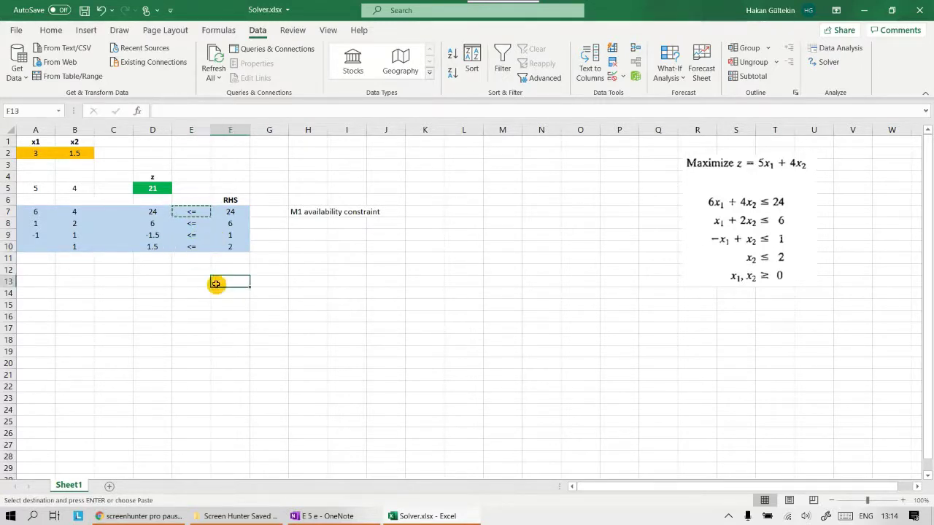
key("Escape")
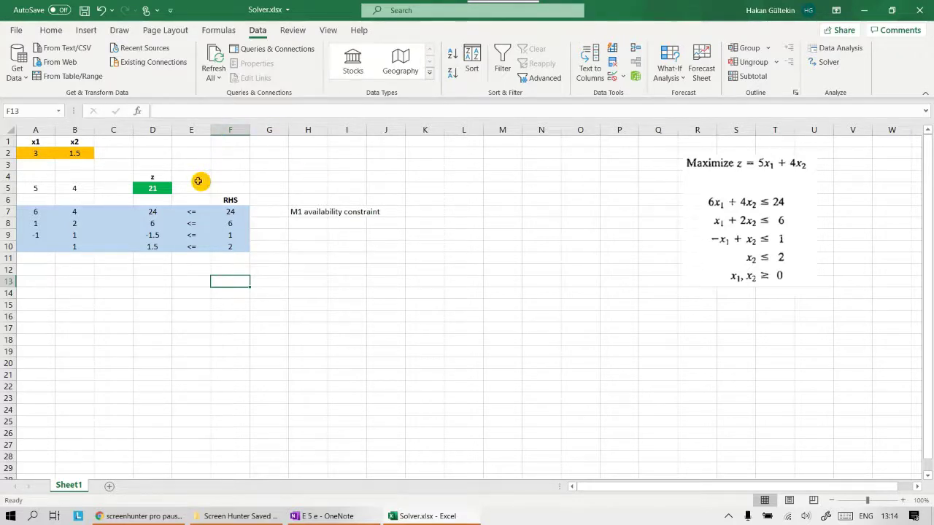
Label A4 'Objective function' and A6 'Constraints', and auto-fit column A to their width
left_click(32, 178)
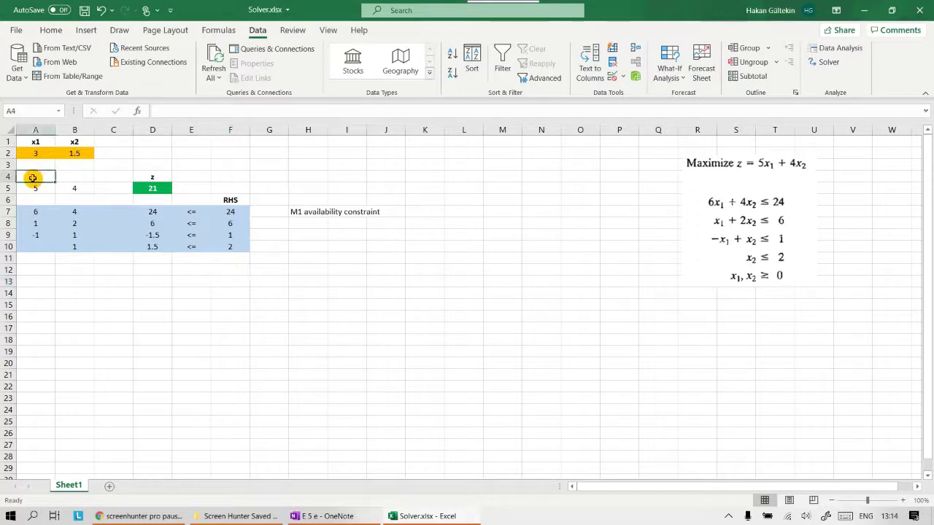
type("Objective function")
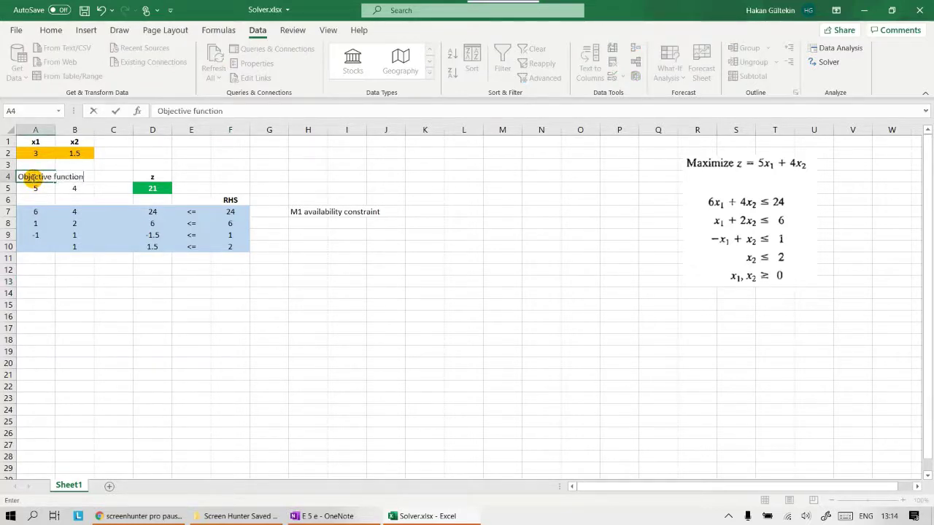
left_click(32, 199)
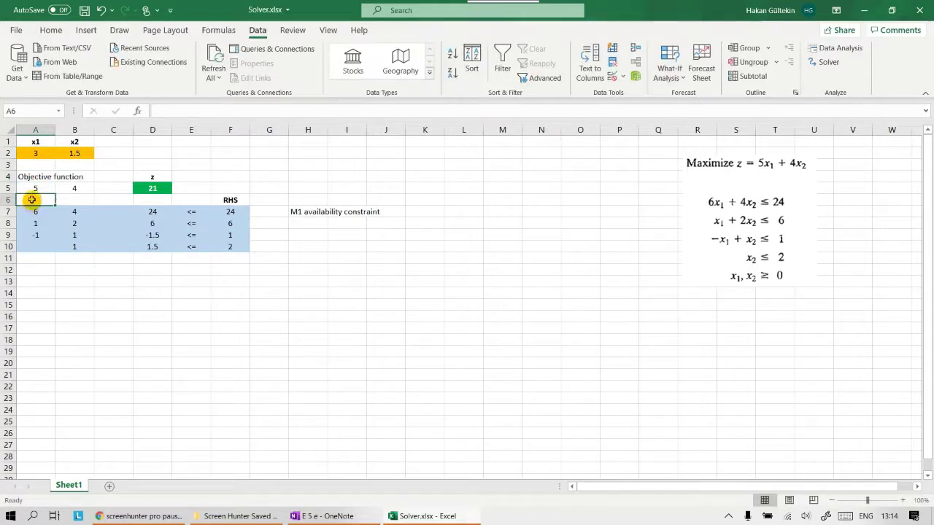
type("Constrain")
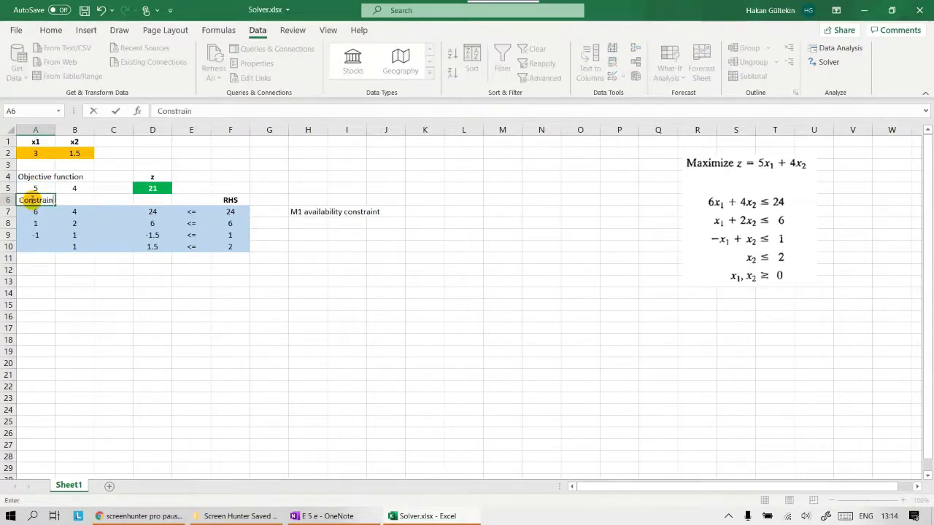
type("ts")
left_click(114, 351)
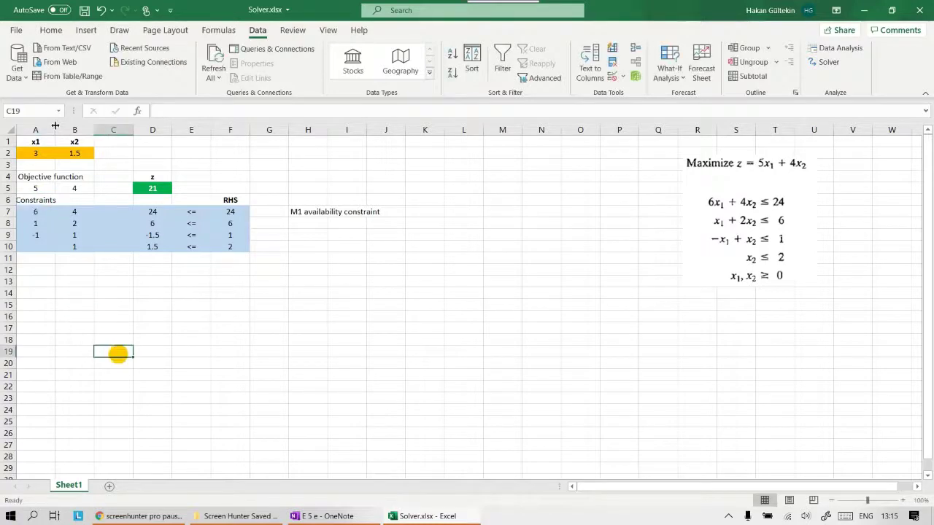
double_click(54, 129)
left_click(62, 178)
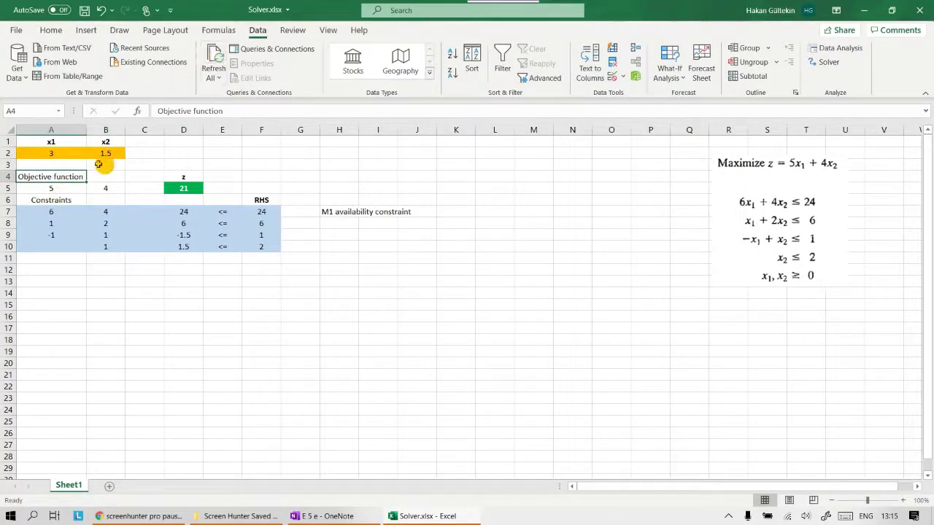
Bold the 'Objective function' label in A4 and the 'Constraints' label in A6
left_click(48, 30)
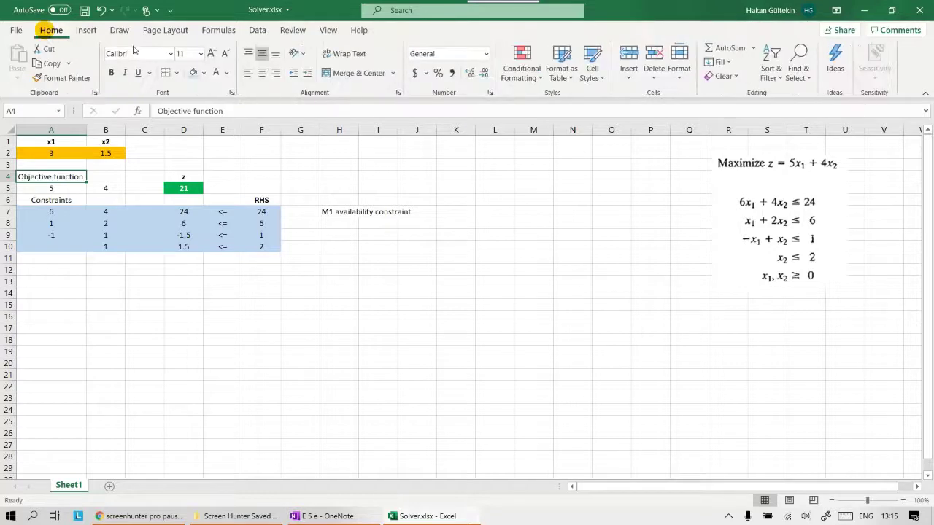
left_click(114, 73)
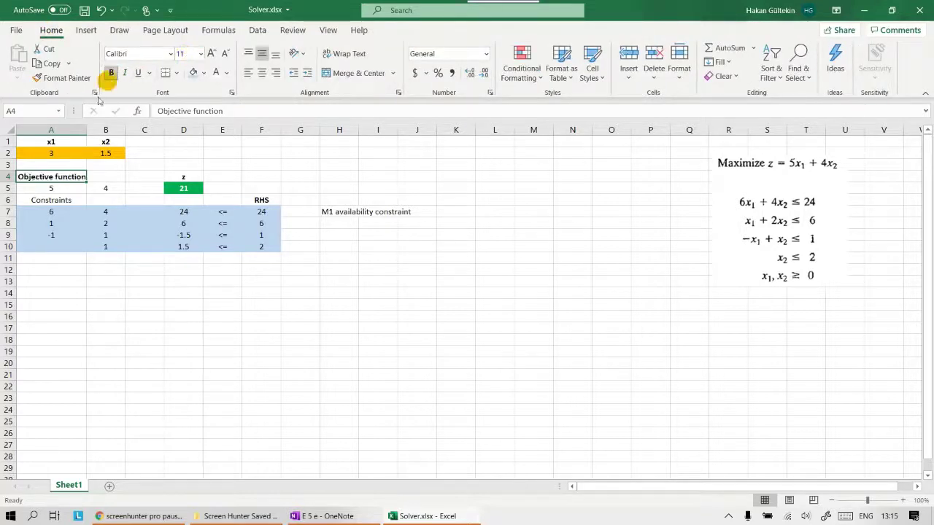
left_click(51, 201)
left_click(112, 73)
left_click(145, 292)
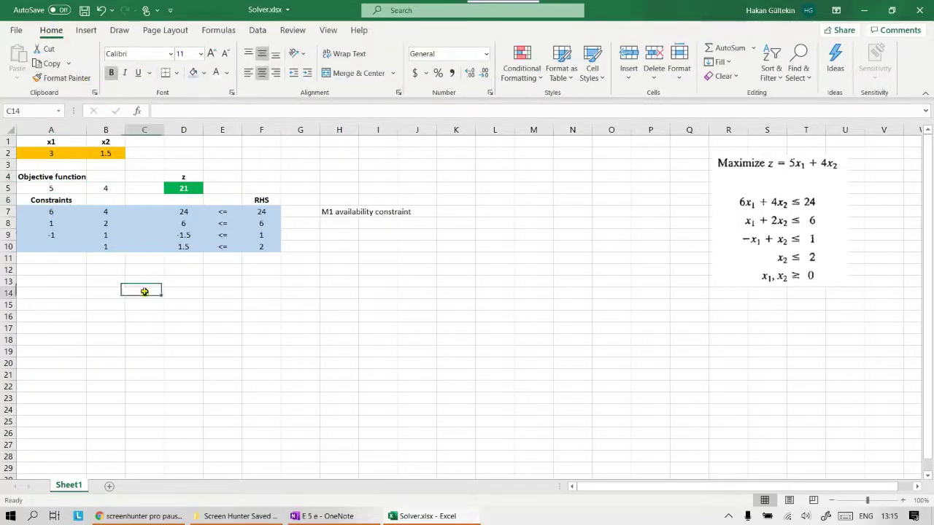
left_click(186, 212)
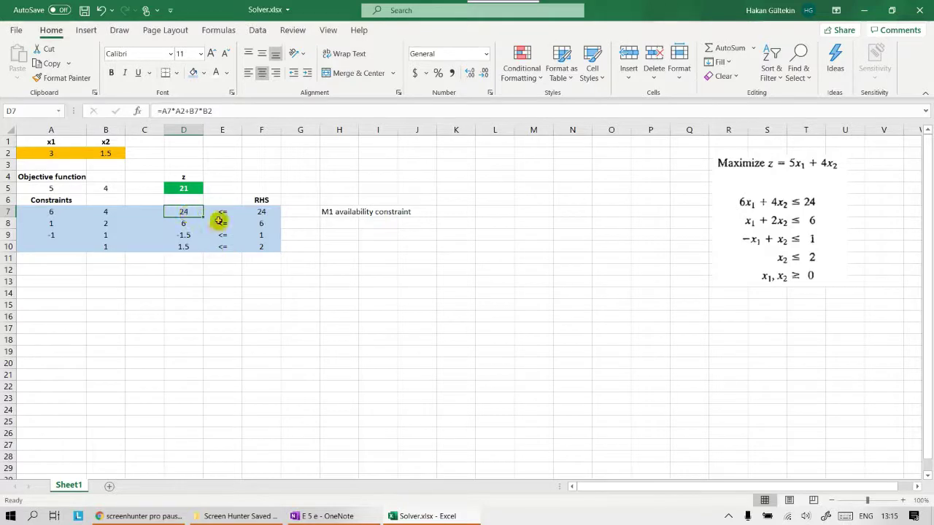
Fill the left-hand-side values D7:D10 with light orange
left_click(102, 211)
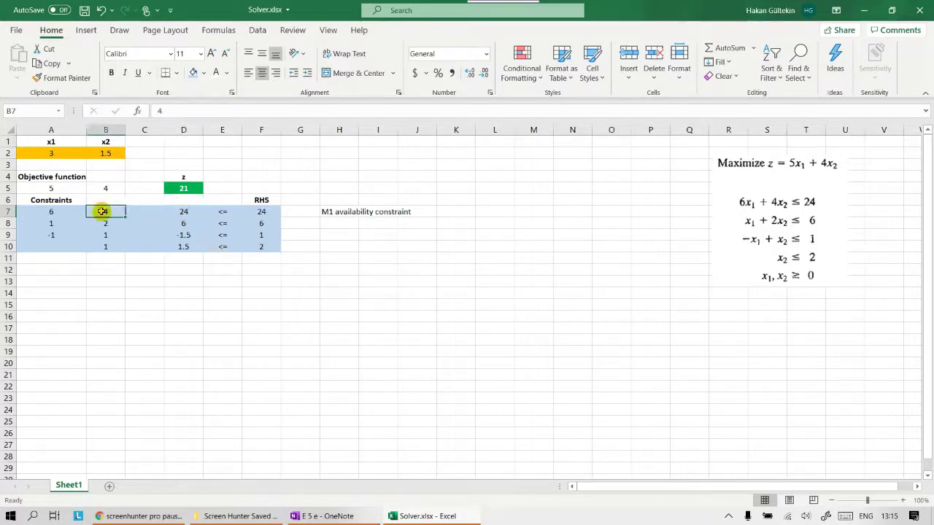
left_click(187, 213)
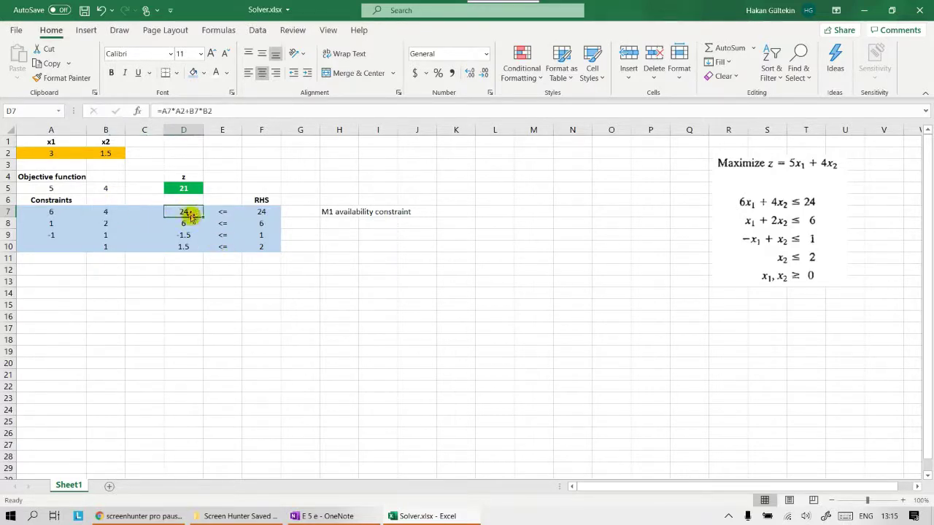
left_click(183, 286)
left_click_drag(188, 212, 180, 248)
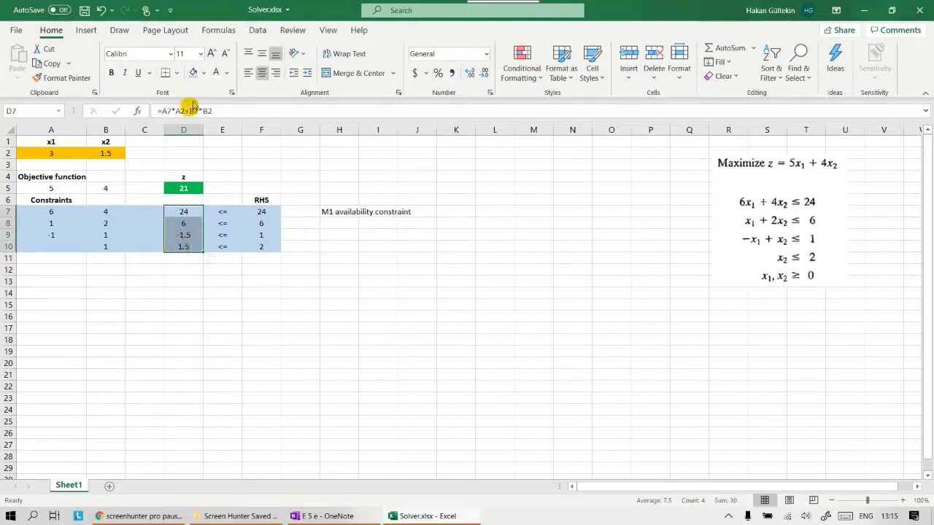
left_click(204, 72)
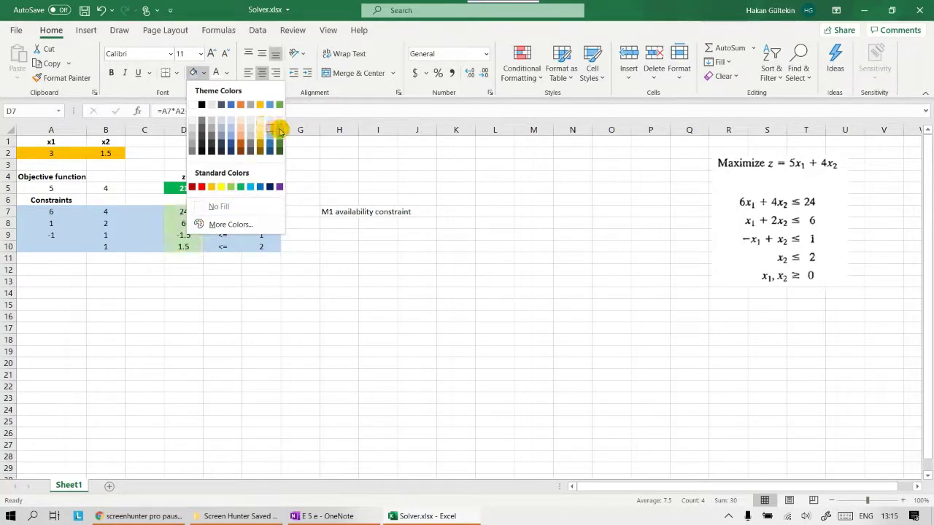
left_click(241, 133)
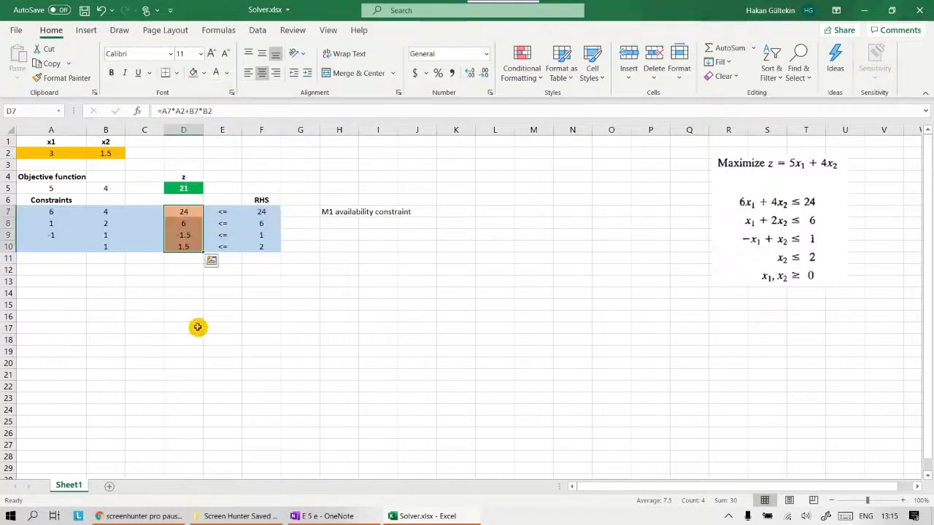
Check the orange fill by reselecting D7:D10, then the RHS F7:F10 and H8:H10
left_click(191, 327)
left_click_drag(183, 212, 184, 247)
left_click(144, 292)
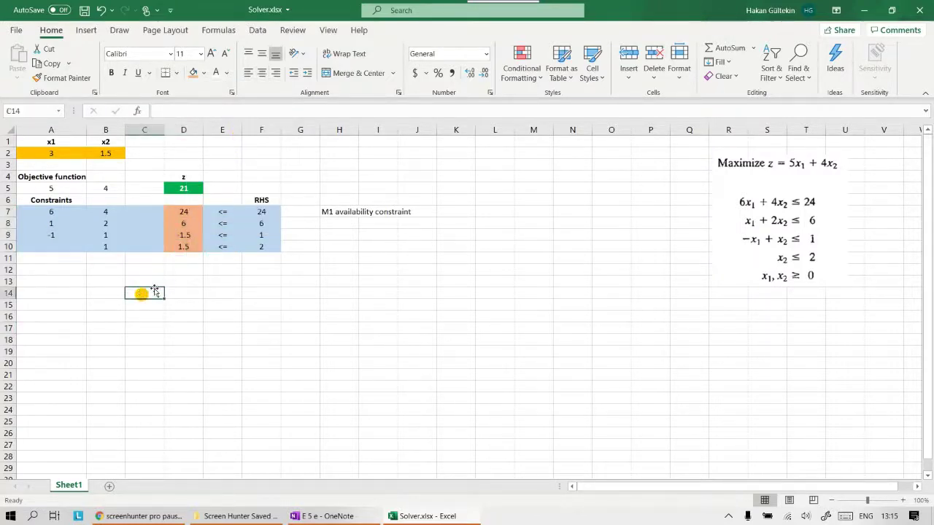
left_click_drag(182, 211, 183, 248)
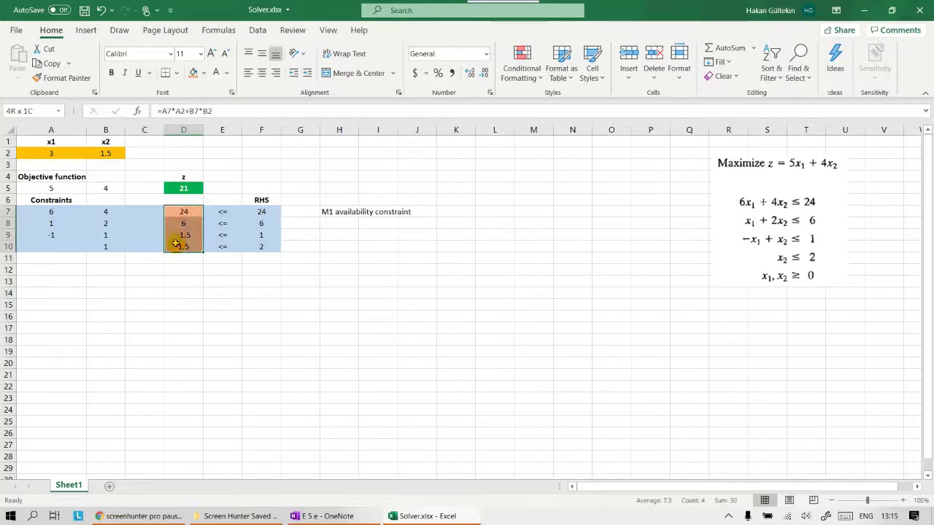
left_click_drag(264, 211, 250, 245)
left_click(314, 245)
left_click_drag(333, 221, 332, 251)
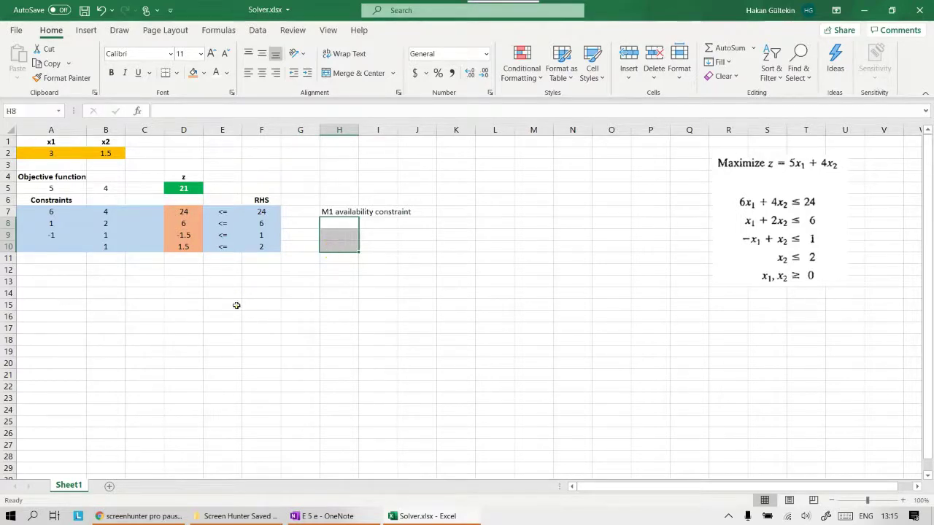
left_click(234, 305)
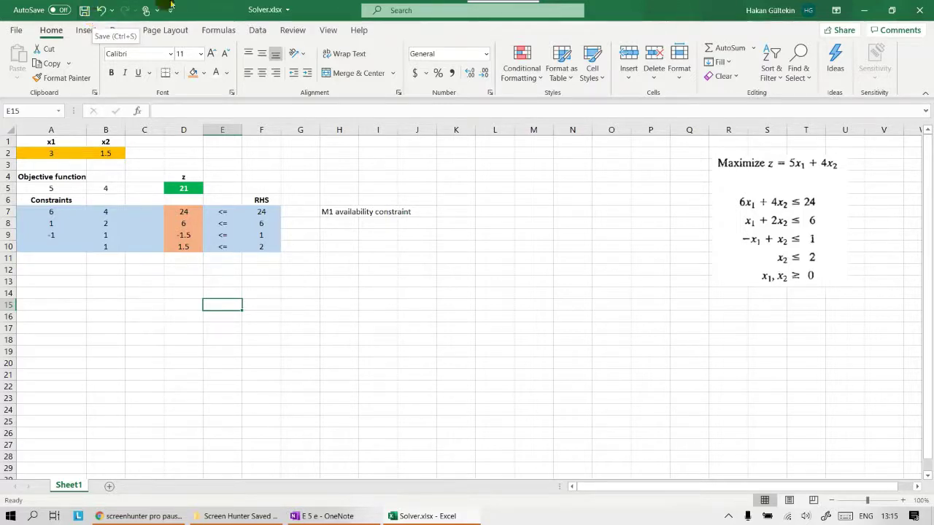
left_click(258, 30)
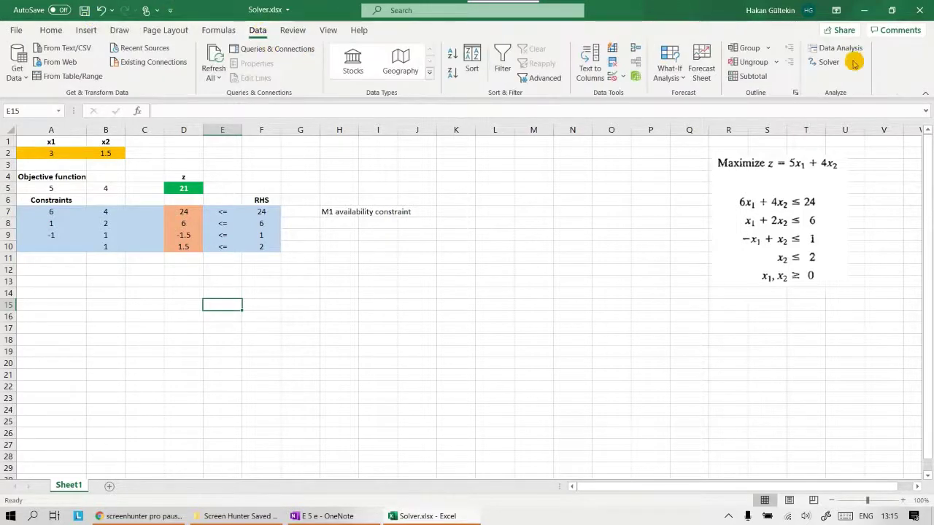
left_click(824, 62)
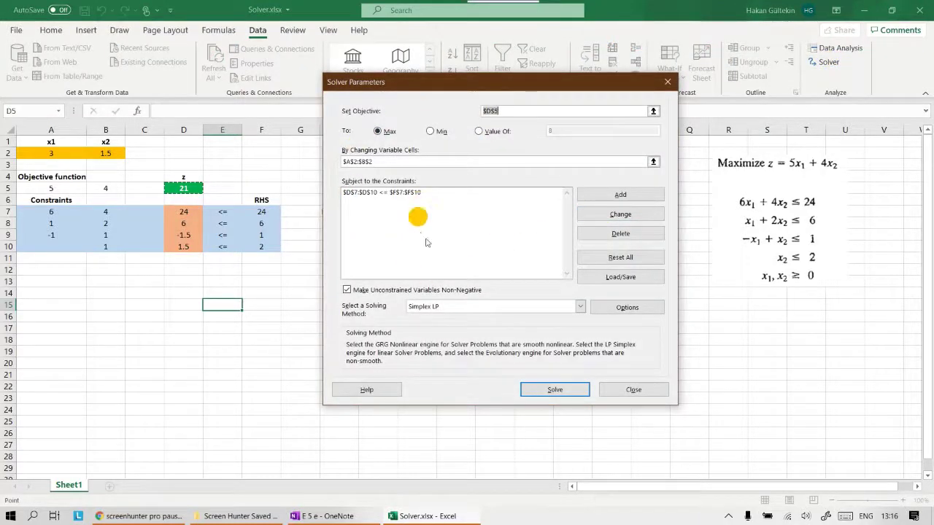
left_click(632, 389)
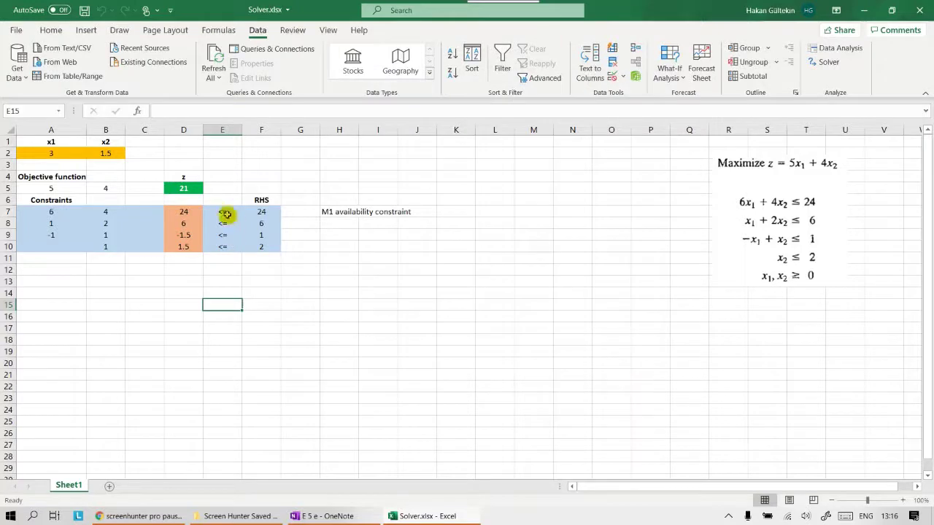
left_click_drag(223, 212, 223, 248)
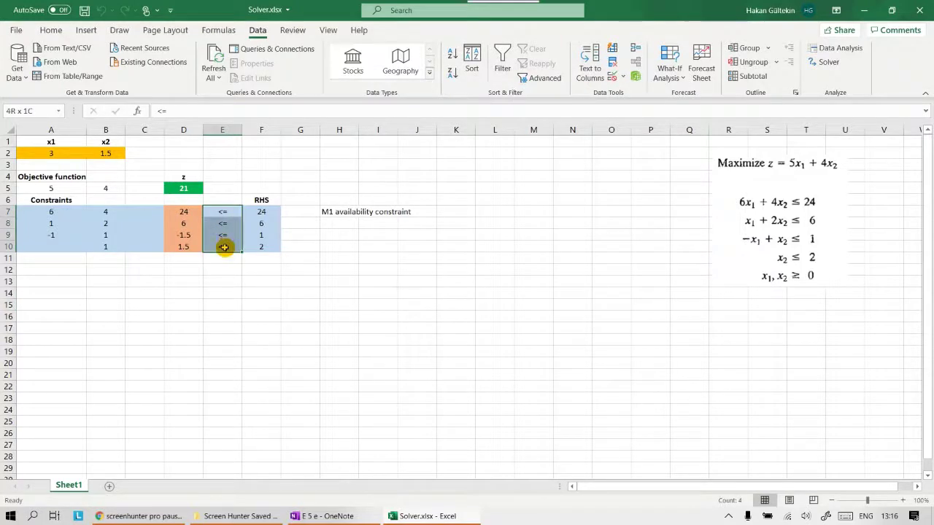
left_click(223, 212)
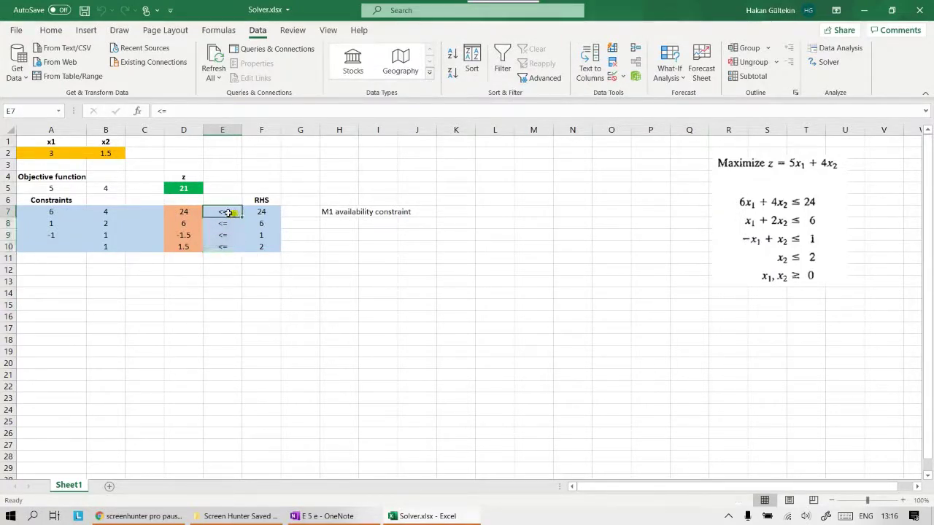
type(">")
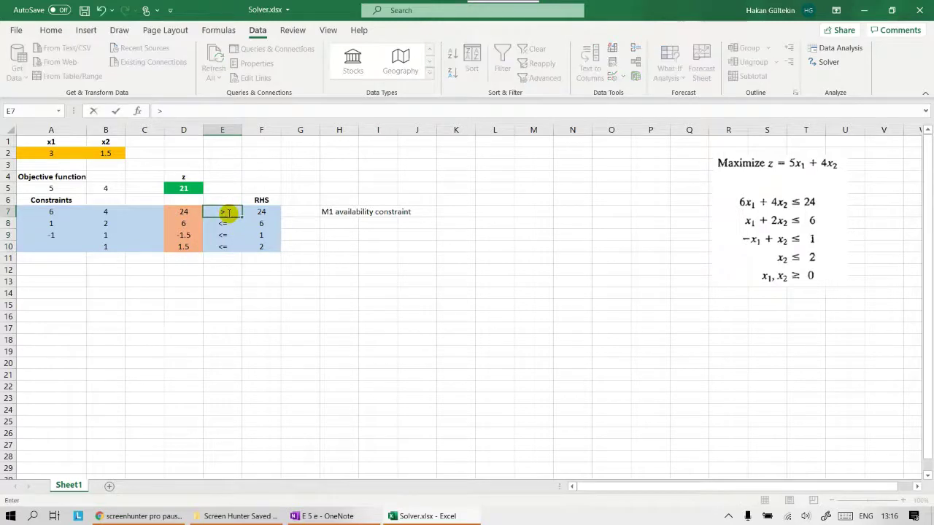
left_click(406, 323)
left_click(502, 410)
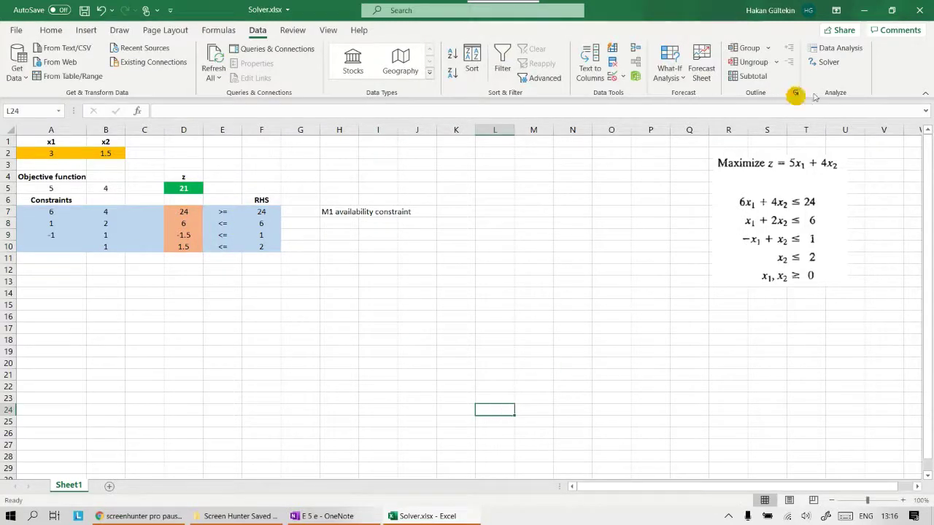
left_click(828, 63)
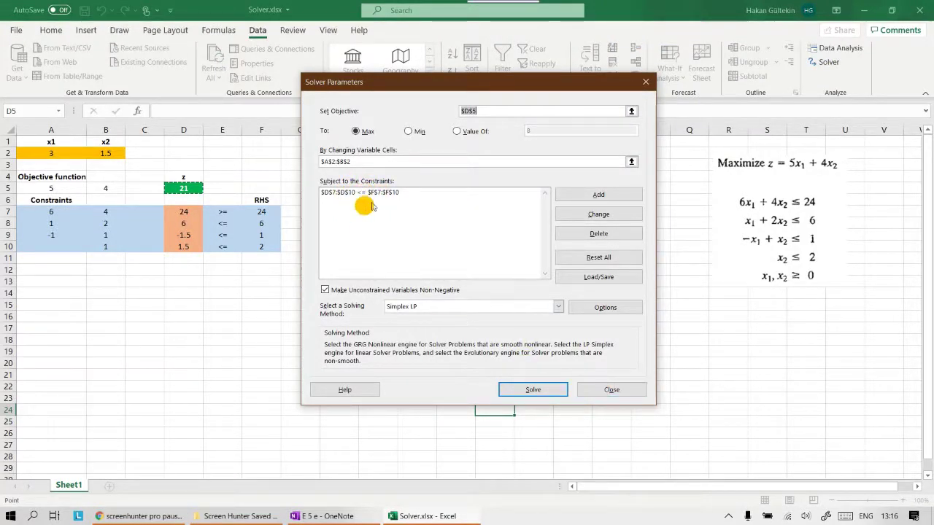
left_click(216, 212)
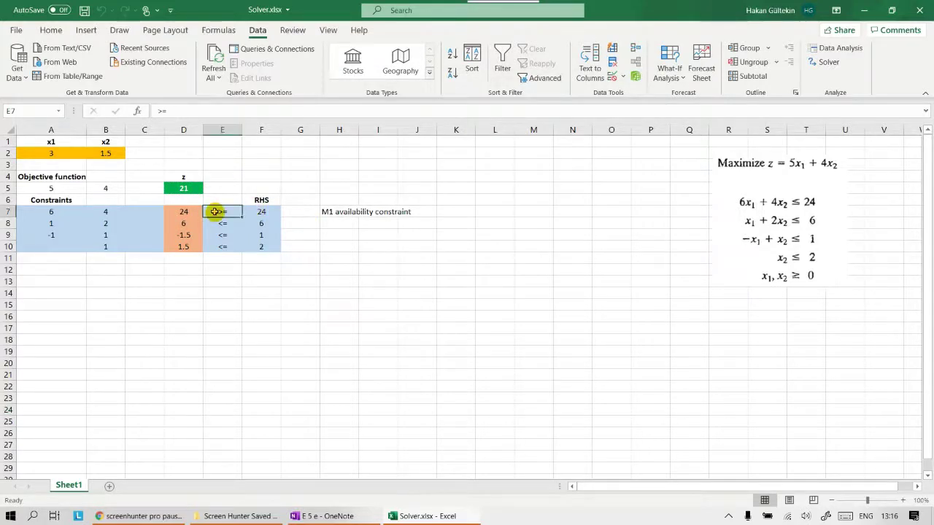
type("<")
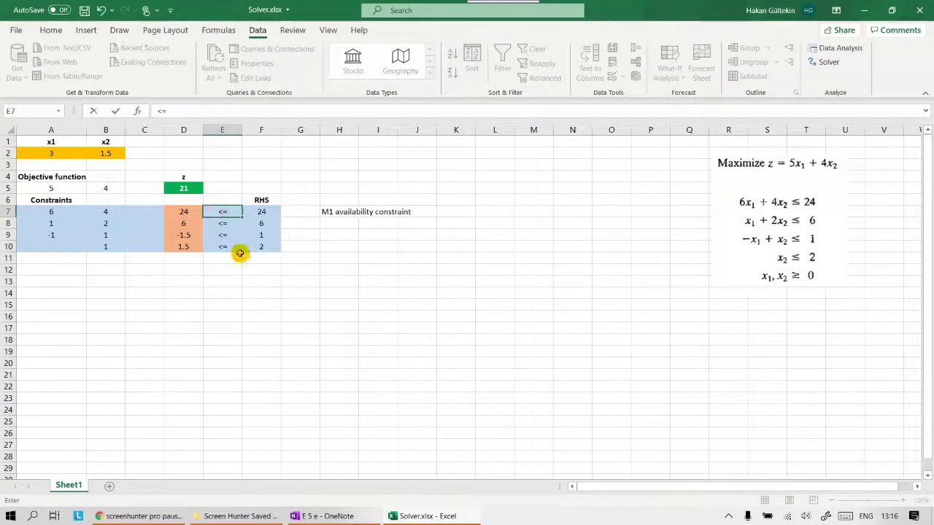
left_click(235, 257)
left_click(270, 317)
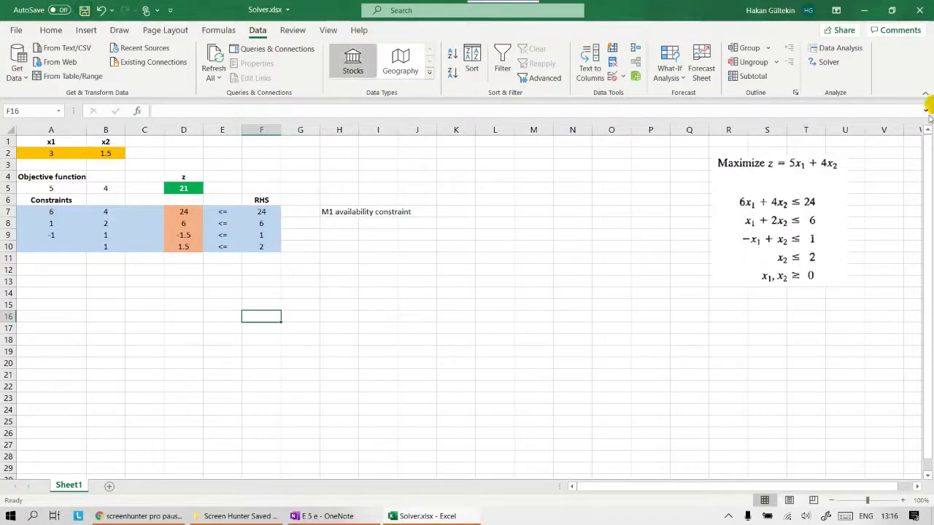
Move the LP equations picture to the top-right of the sheet
left_click(801, 219)
left_click_drag(775, 213, 856, 181)
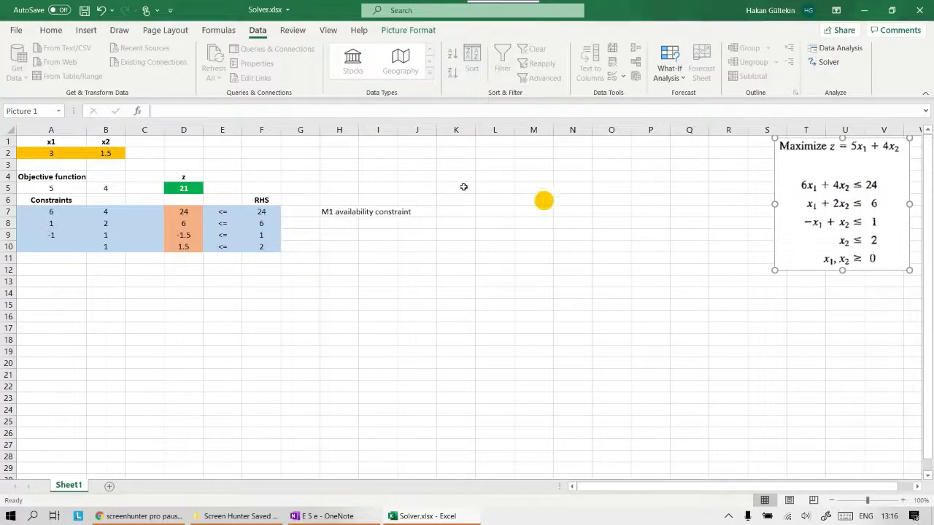